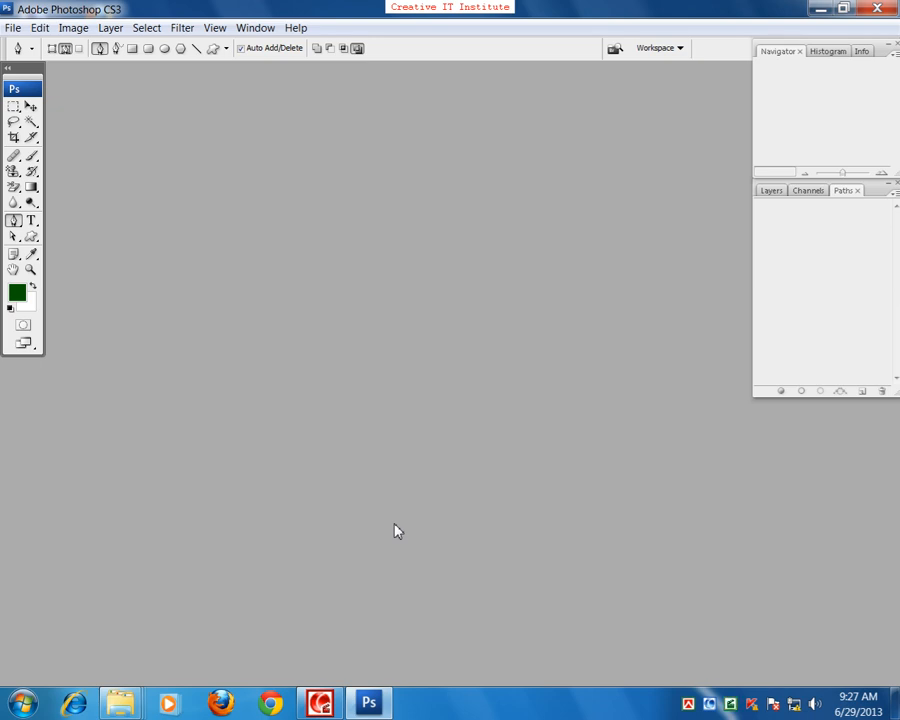
Minimize Photoshop to reveal the desktop and close the GB22 folder window.
left_click(190, 310)
left_click(820, 8)
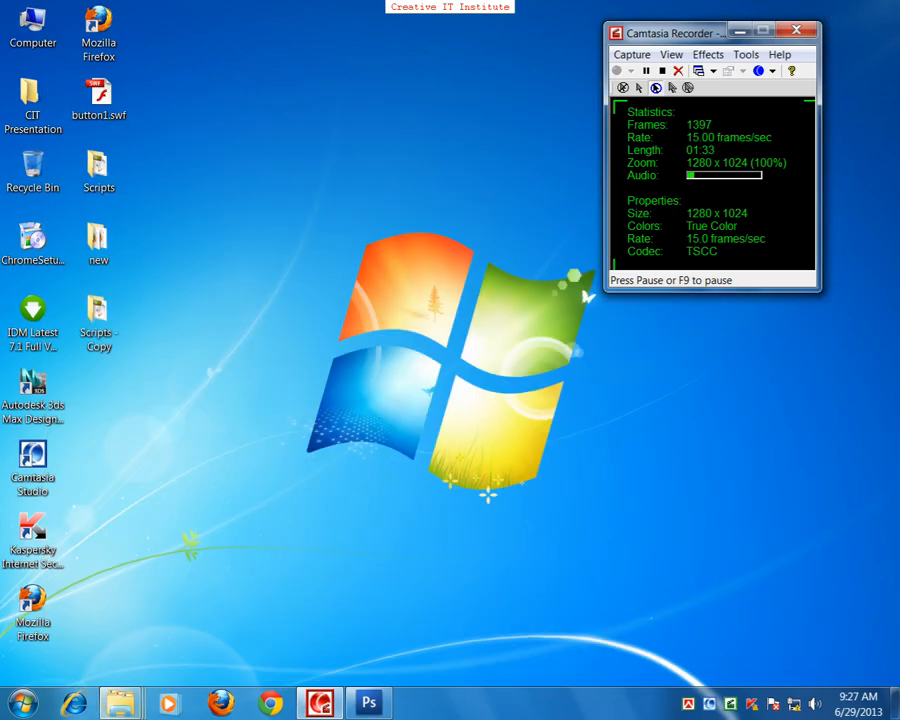
mouse_move(115, 705)
left_click(152, 629)
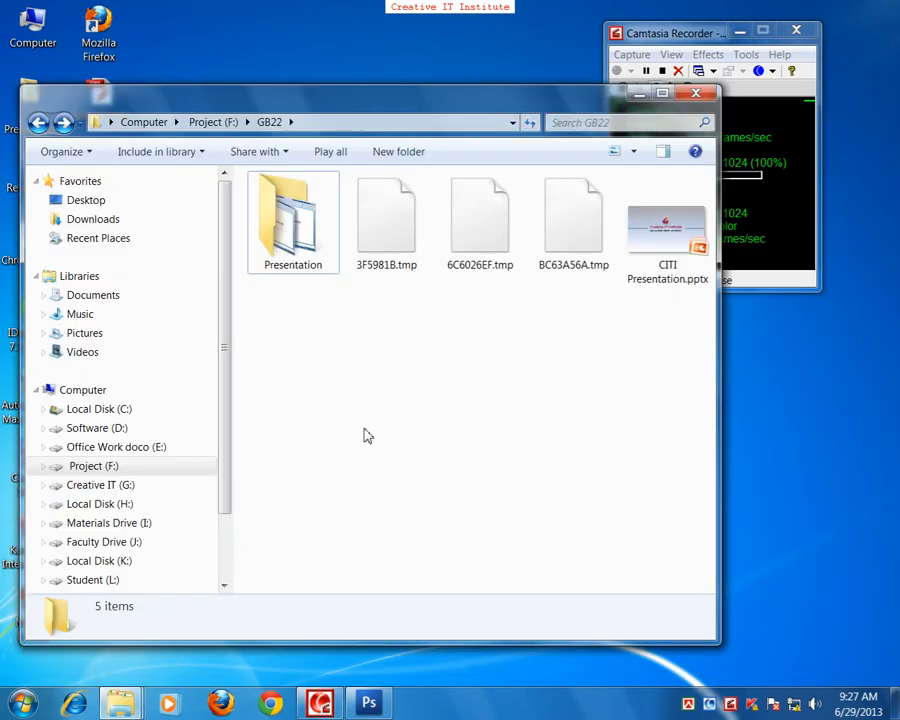
left_click(696, 93)
Switch to the Special Image folder and open 3D-graphics__000078_1.jpg in Windows Photo Viewer.
mouse_move(120, 702)
left_click(150, 620)
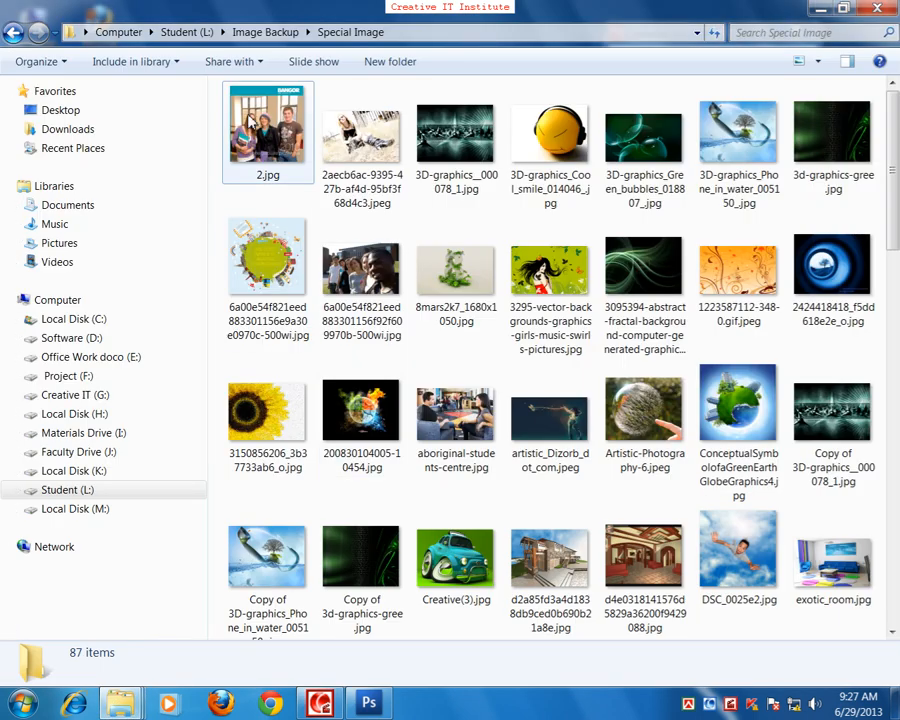
left_click(462, 165)
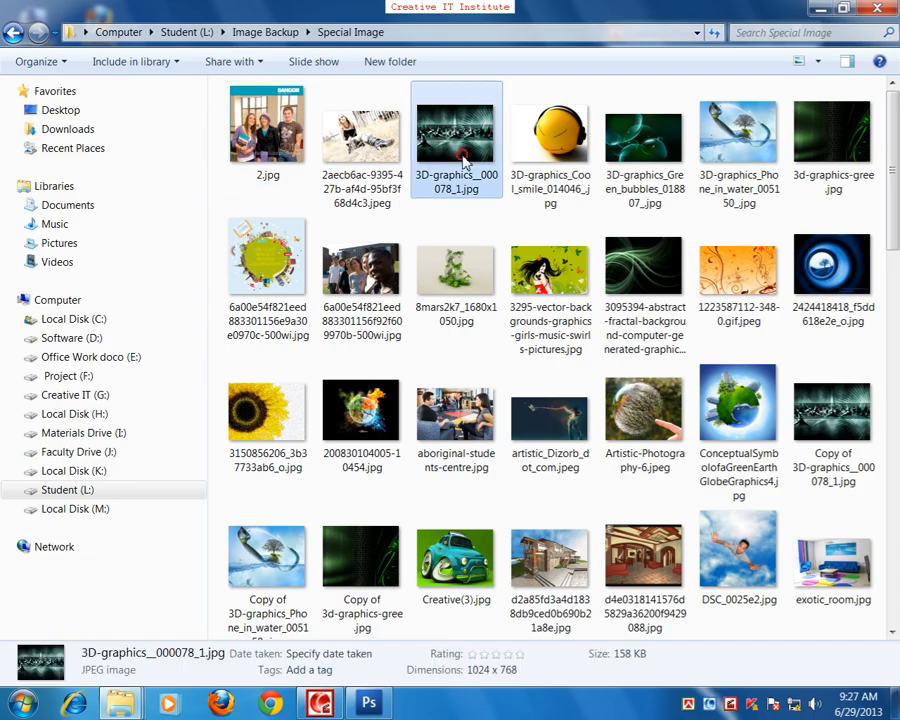
double_click(464, 163)
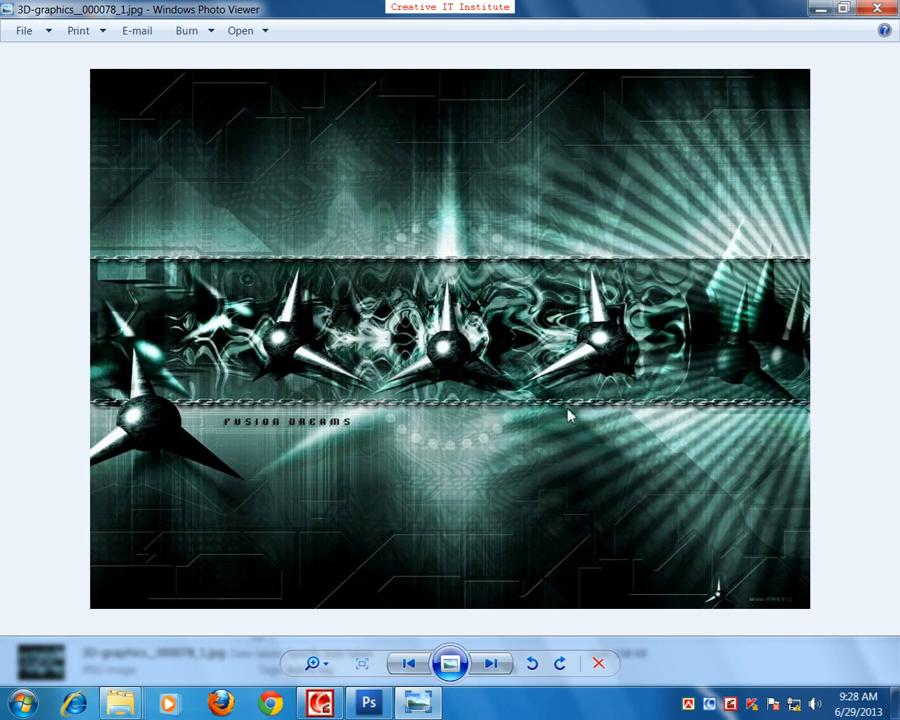
key("Right")
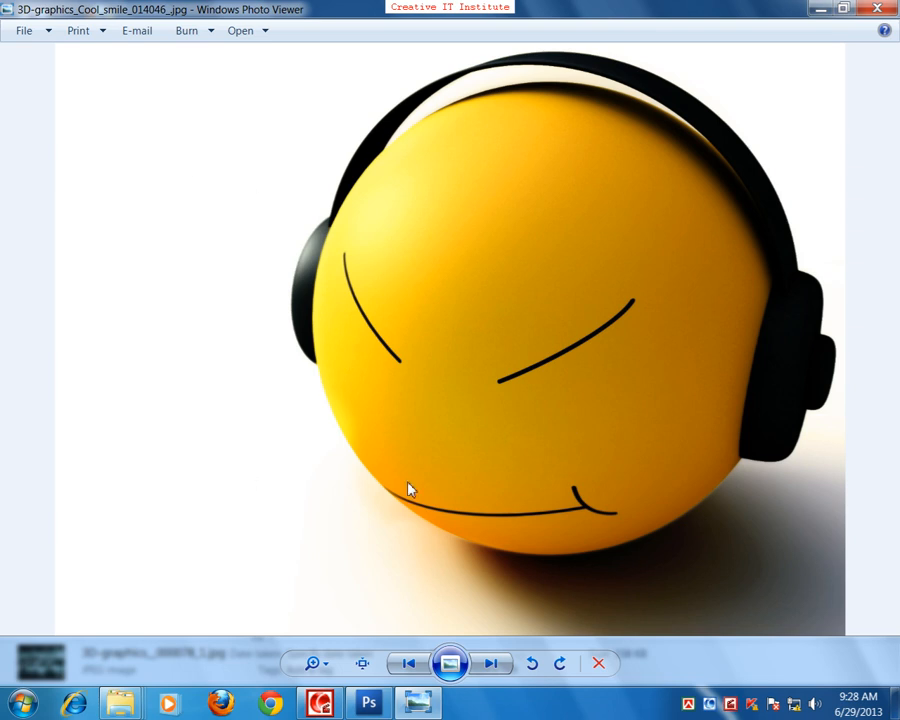
key("Right")
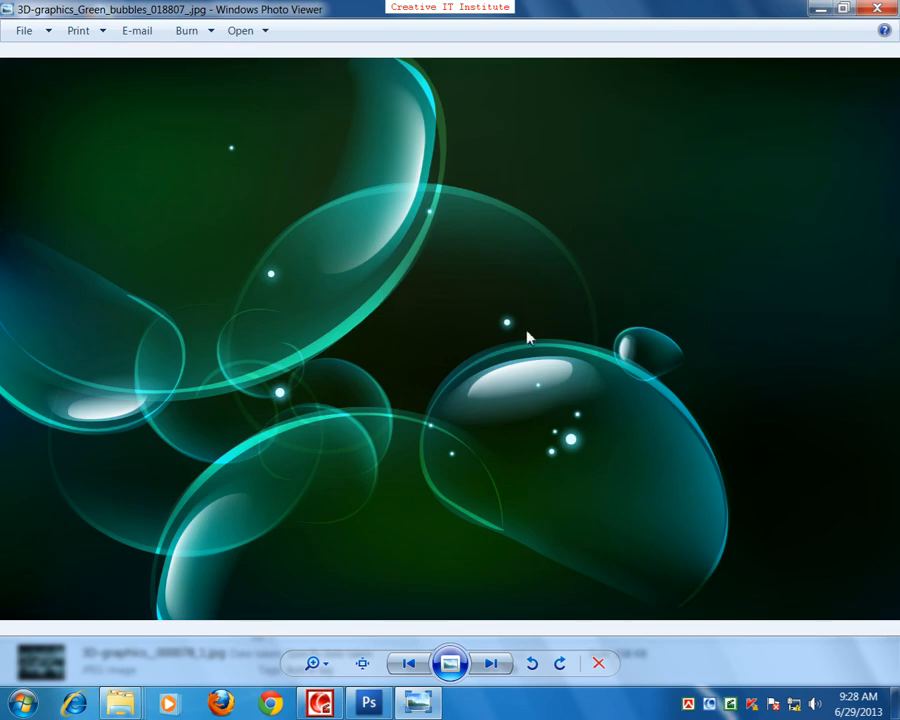
key("Right")
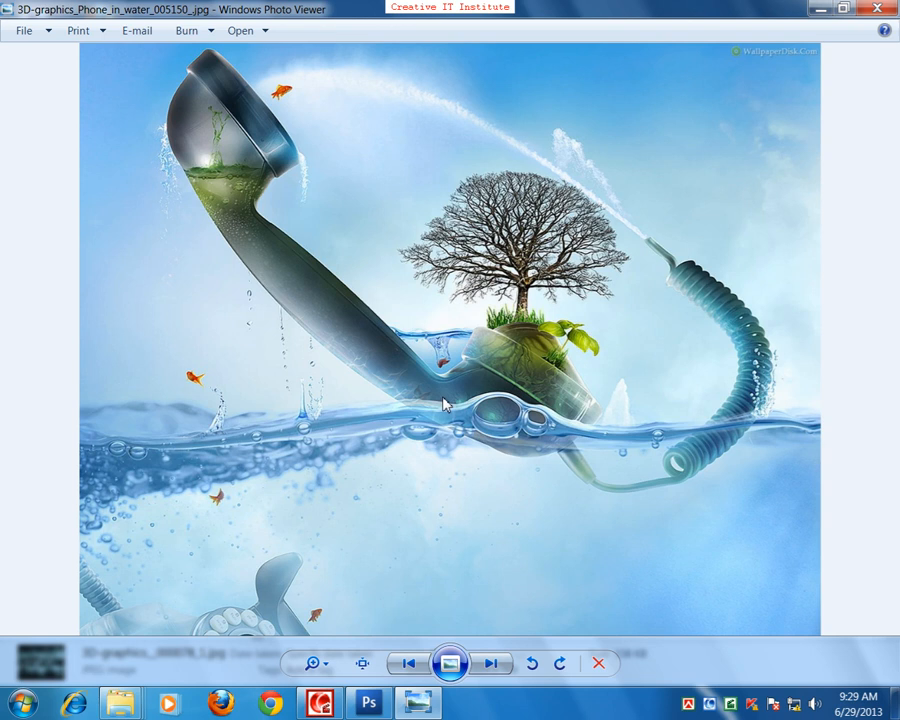
key("Right")
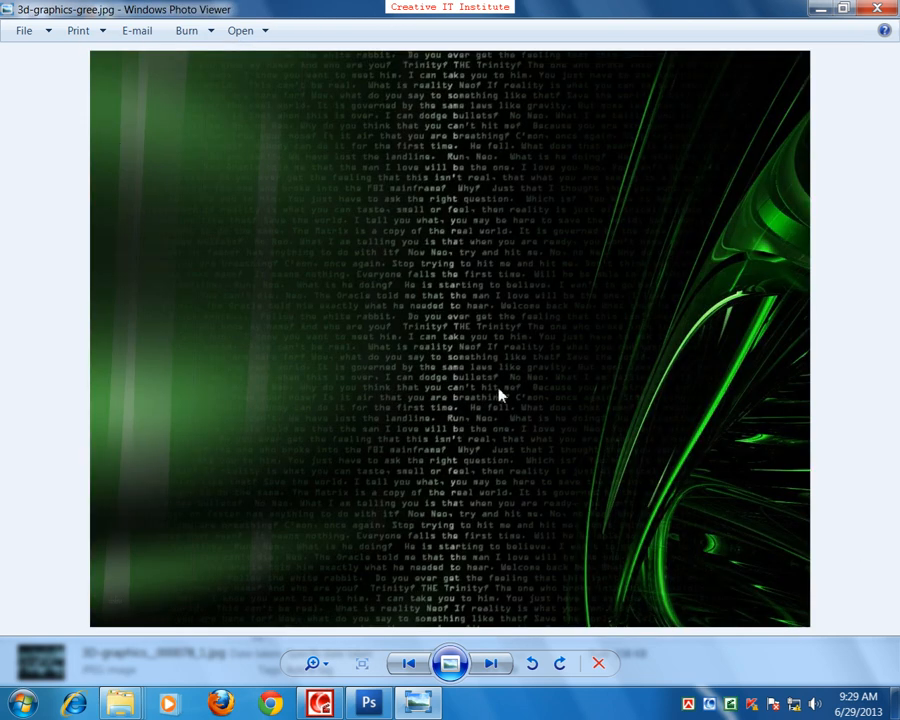
key("Right")
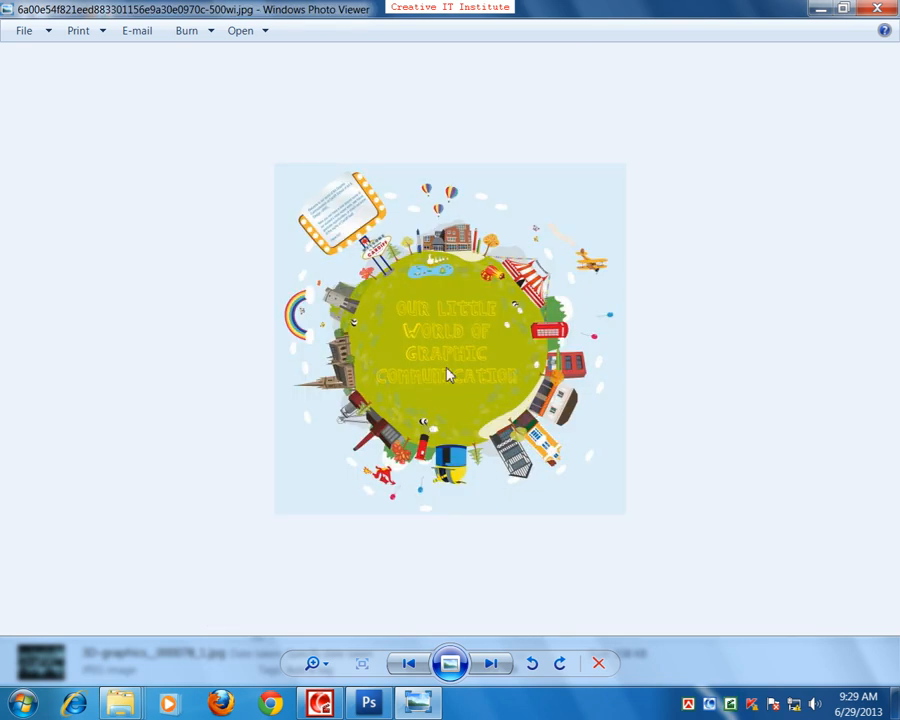
key("Right")
key("Right")
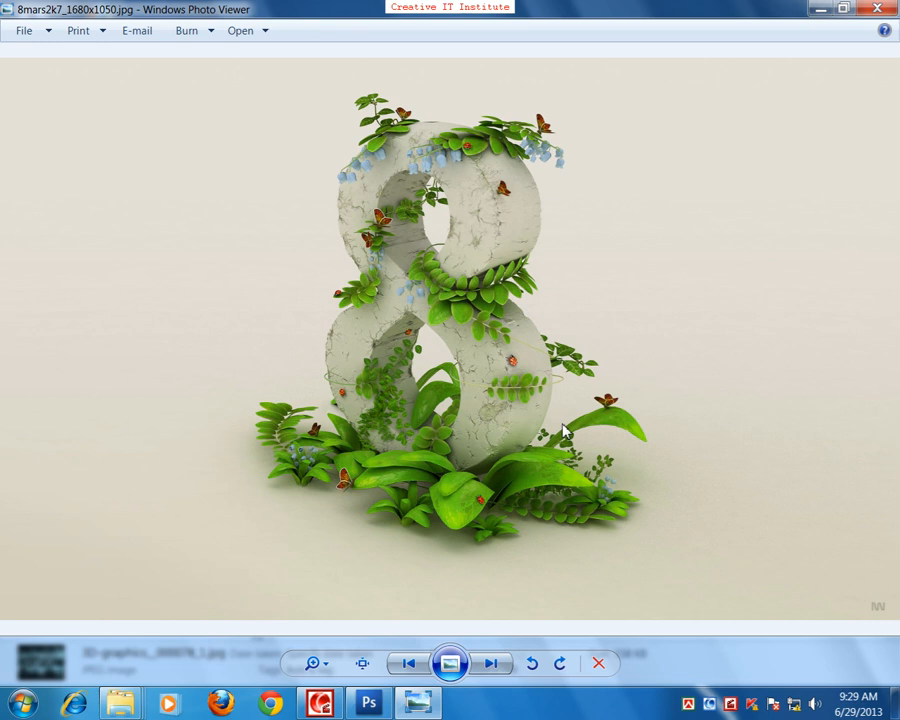
key("Right")
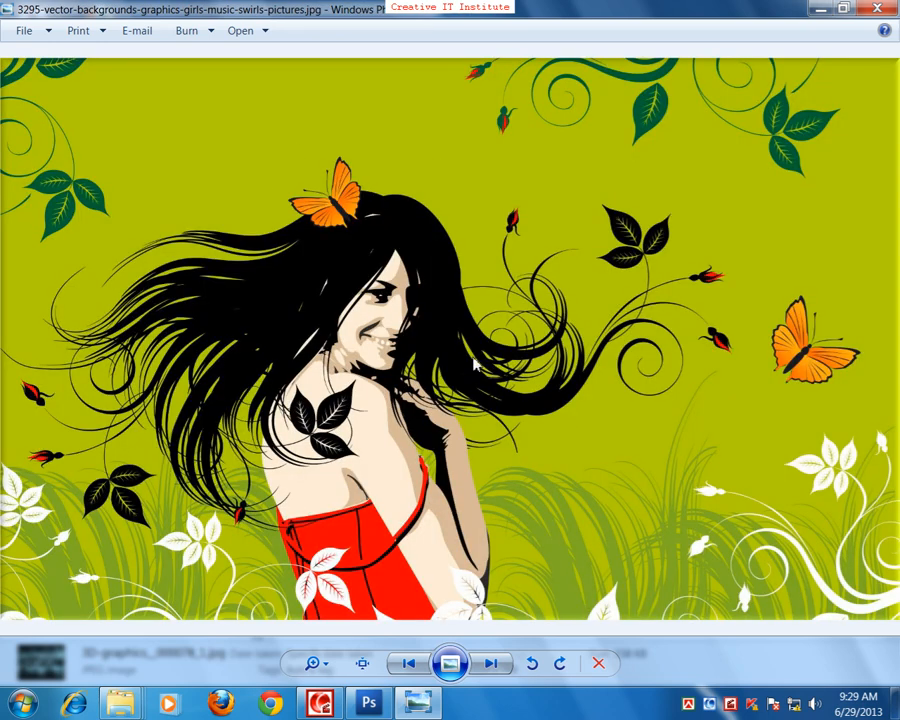
key("Right")
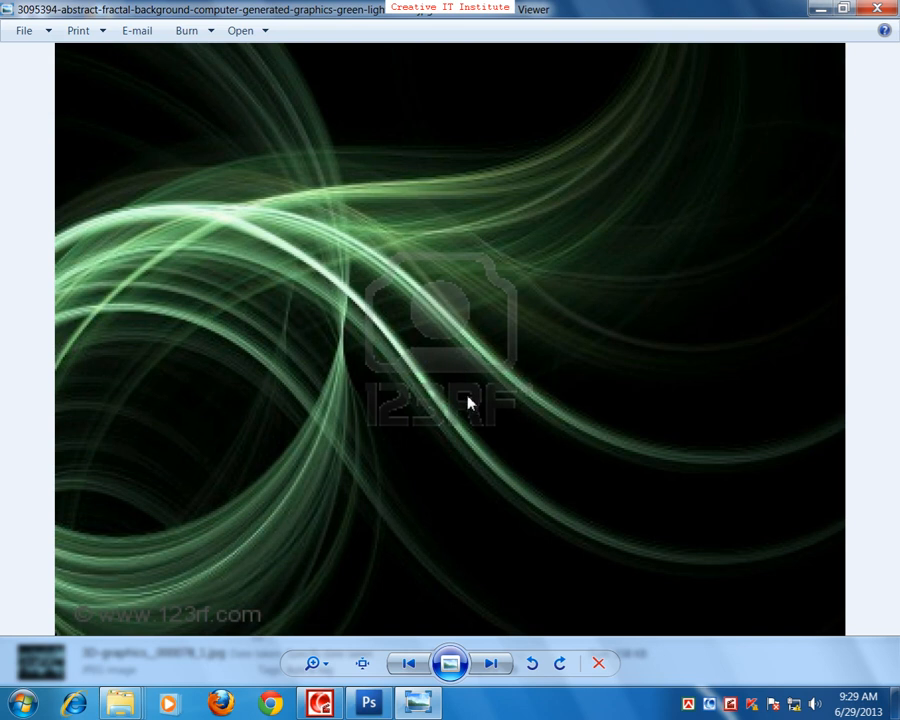
key("Right")
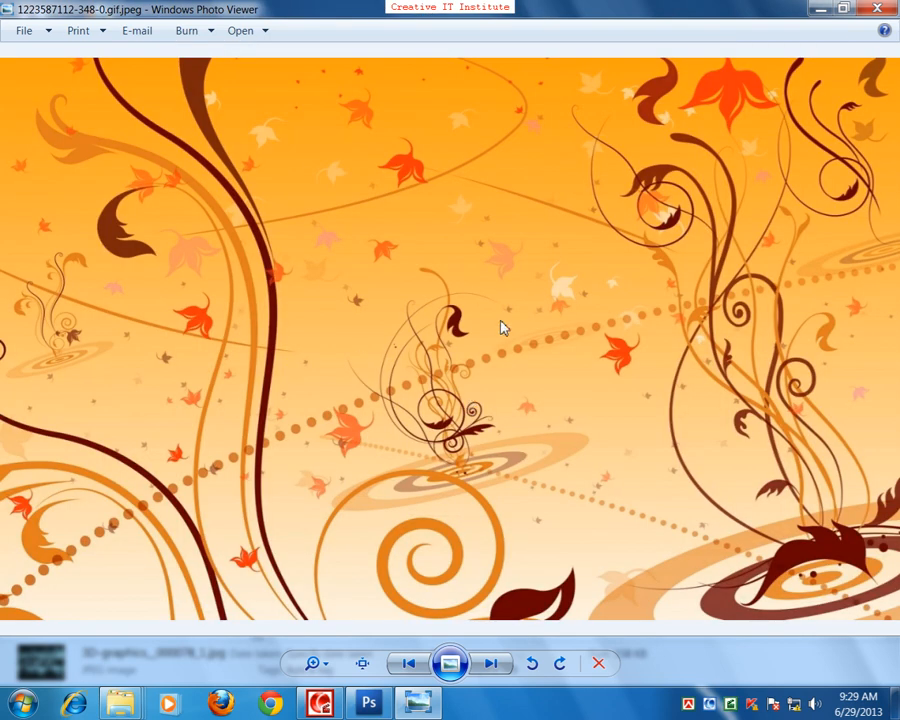
key("Right")
key("Right")
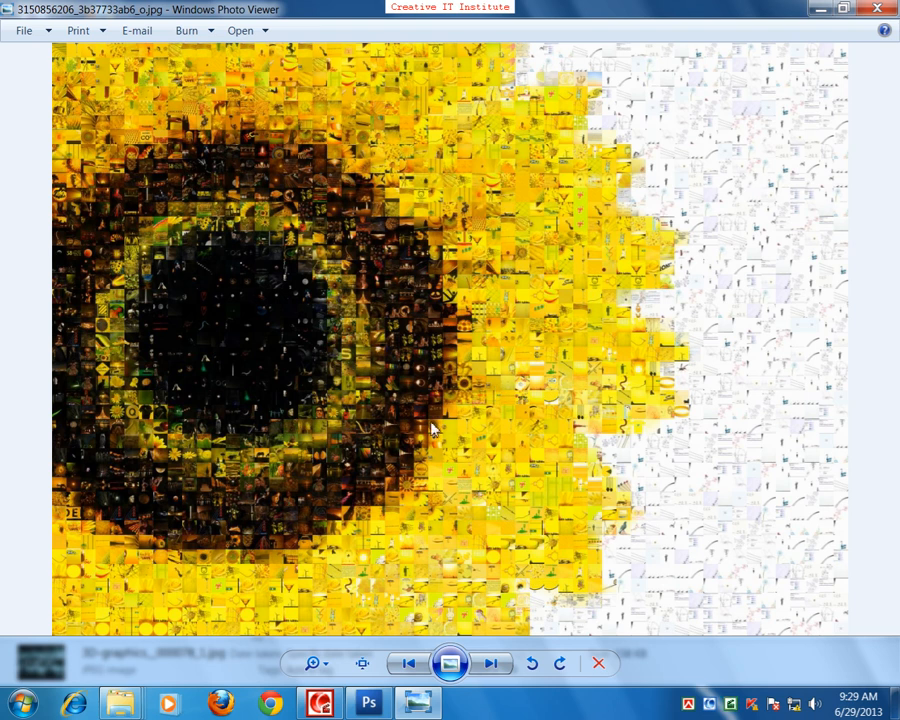
Magnify the sunflower mosaic to inspect its individual photo tiles, and restore the full-image view.
left_click_drag(318, 664, 330, 640)
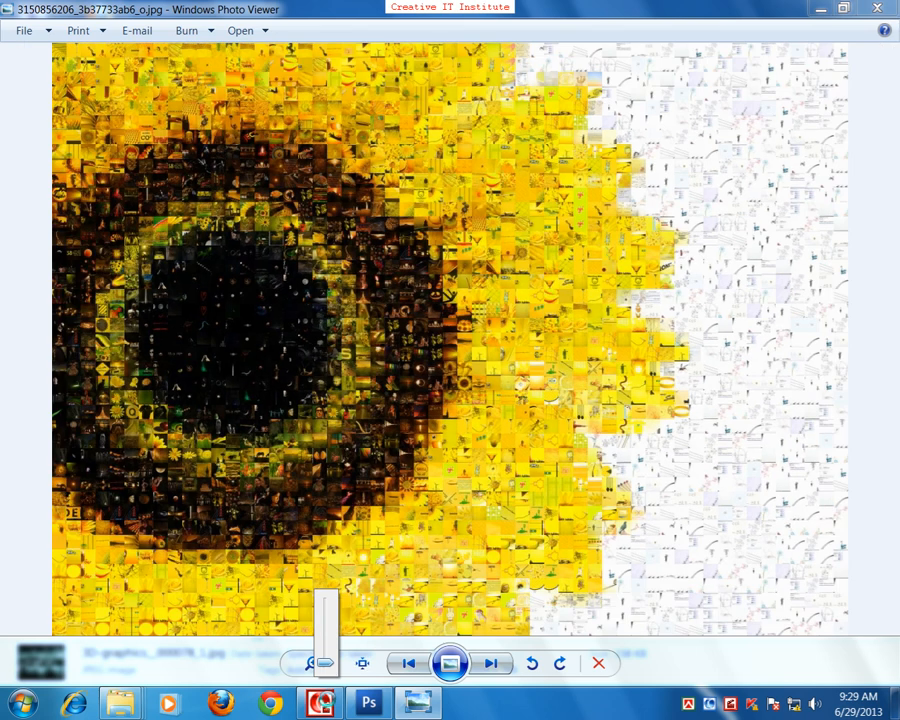
left_click_drag(325, 662, 340, 610)
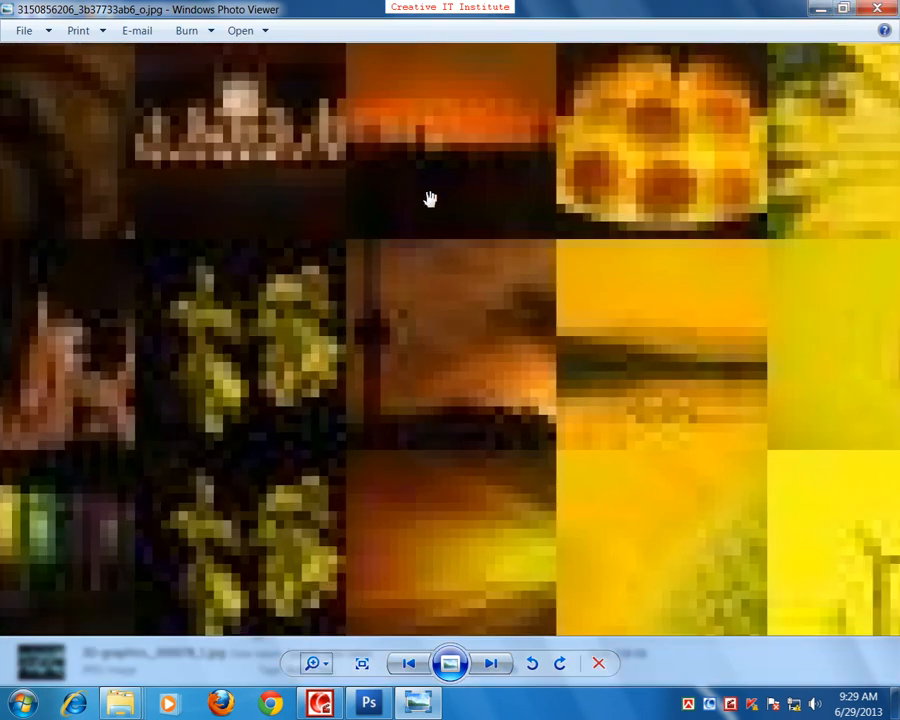
left_click(314, 663)
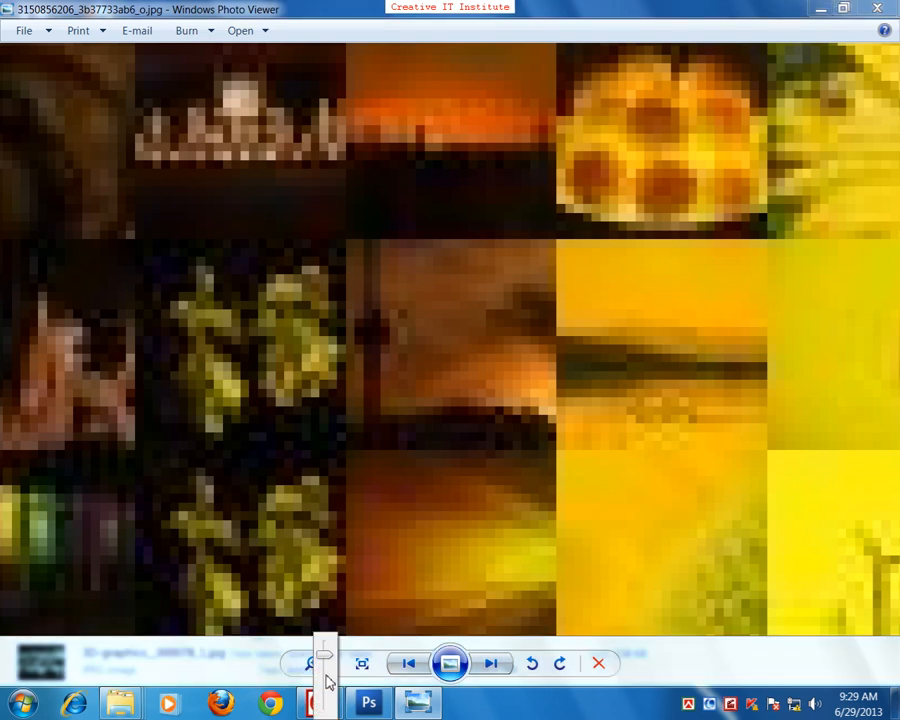
left_click(327, 684)
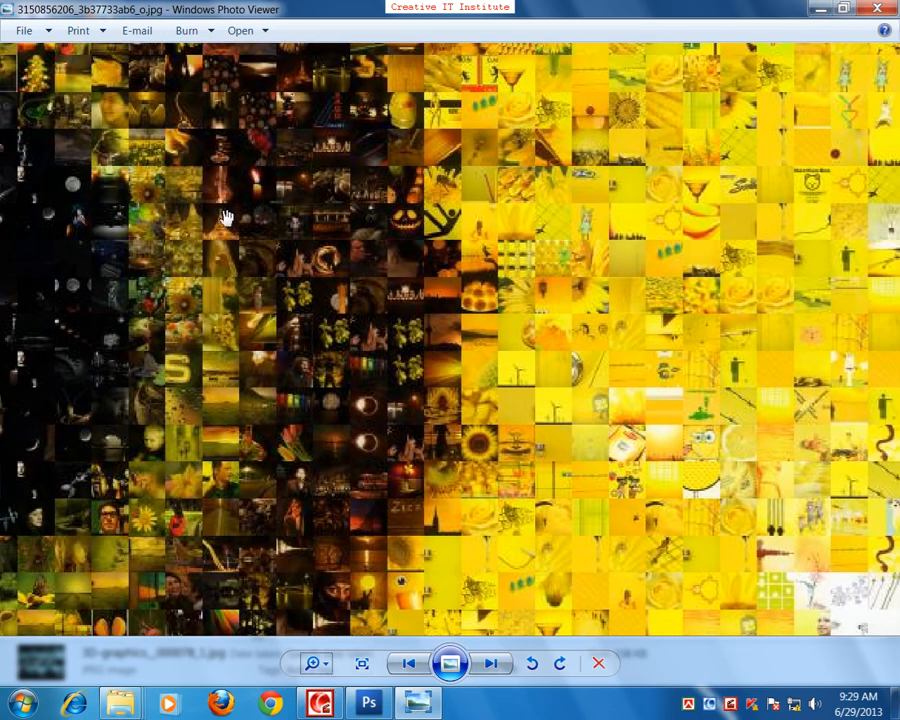
left_click(314, 663)
left_click(326, 684)
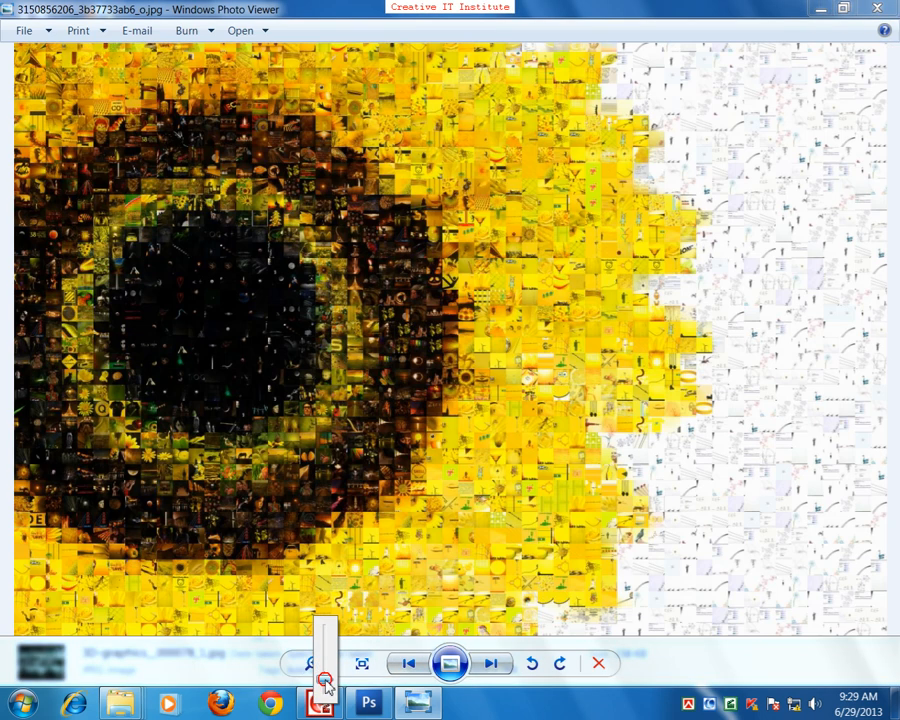
scroll(368, 402, "up", 2)
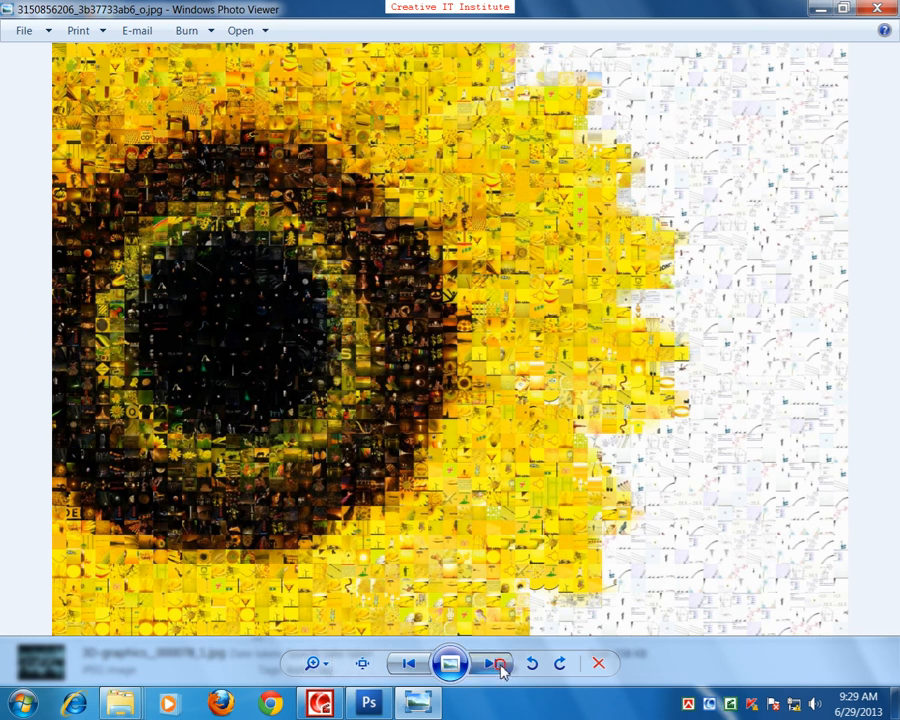
left_click(500, 665)
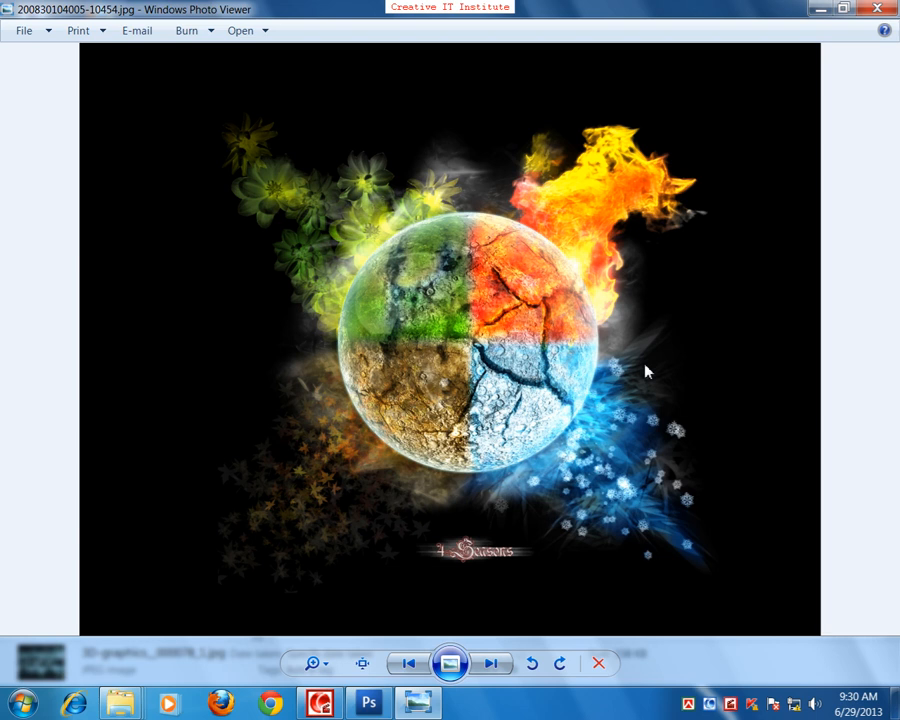
key("Right")
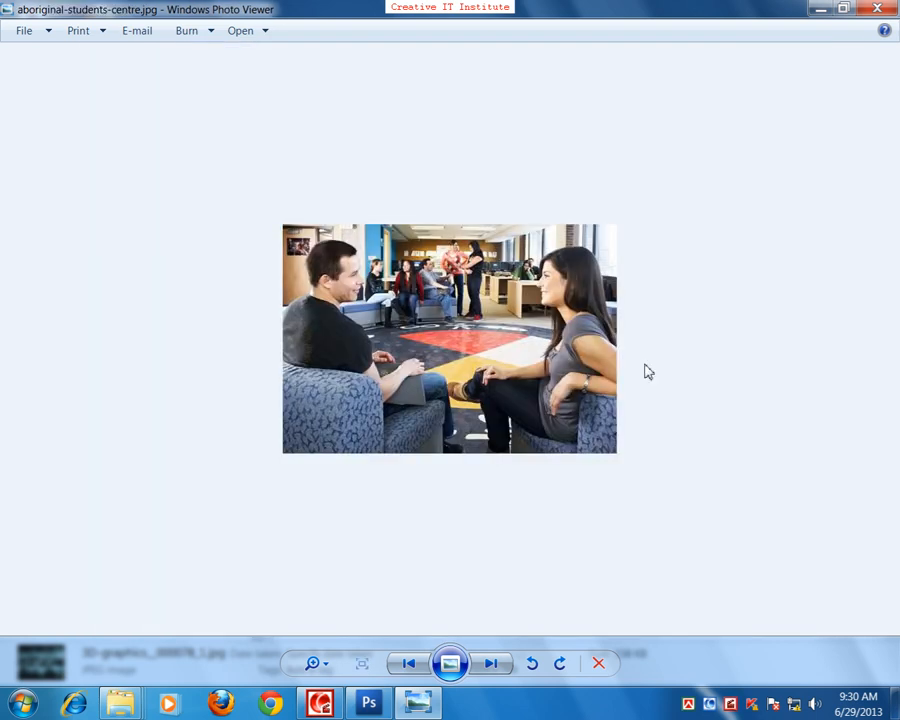
key("Right")
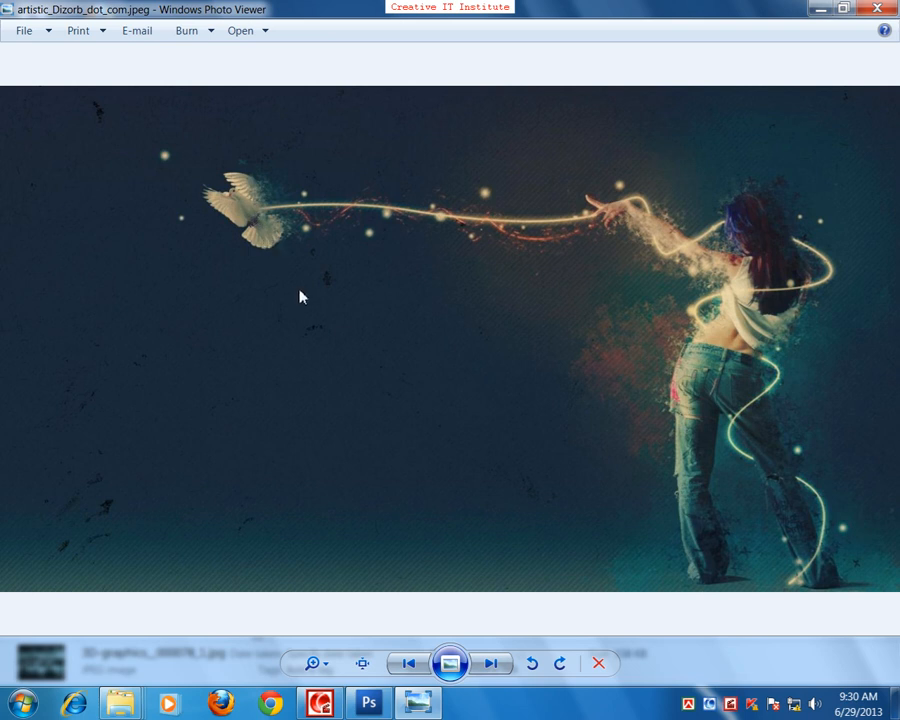
key("Right")
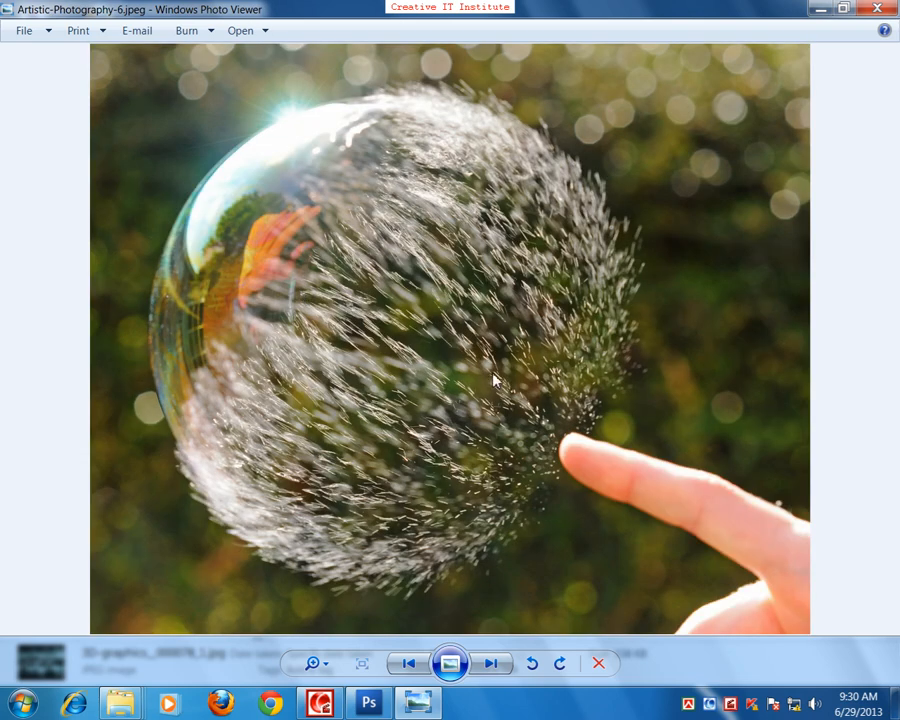
key("Right")
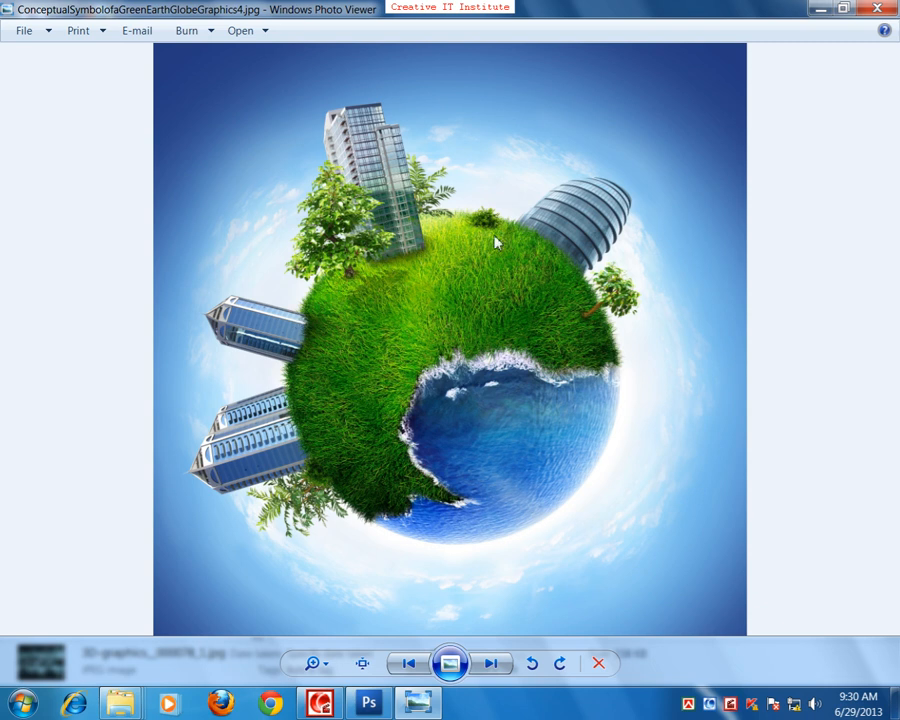
key("Right")
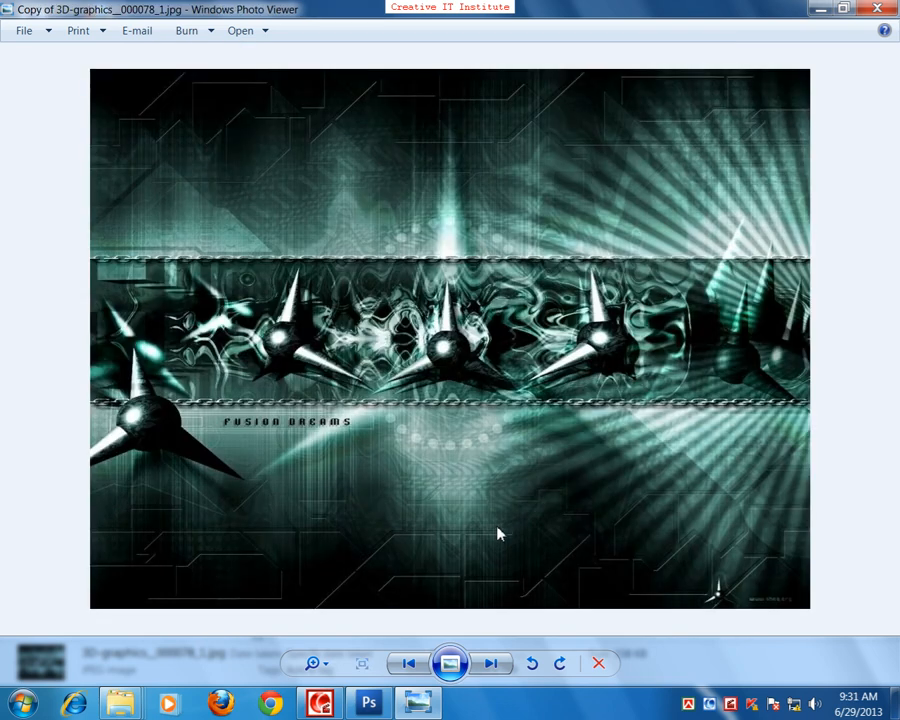
key("Right")
key("alt+F4")
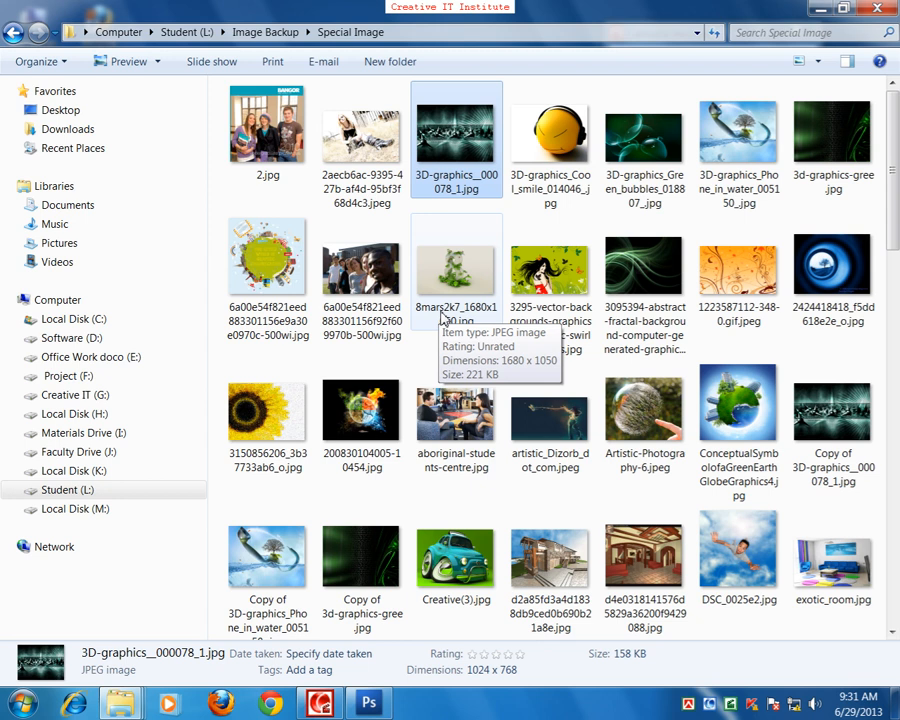
Close the Project (F:) folder window and switch to the Image Backup folder on Materials Drive (I:).
left_click(816, 9)
mouse_move(119, 700)
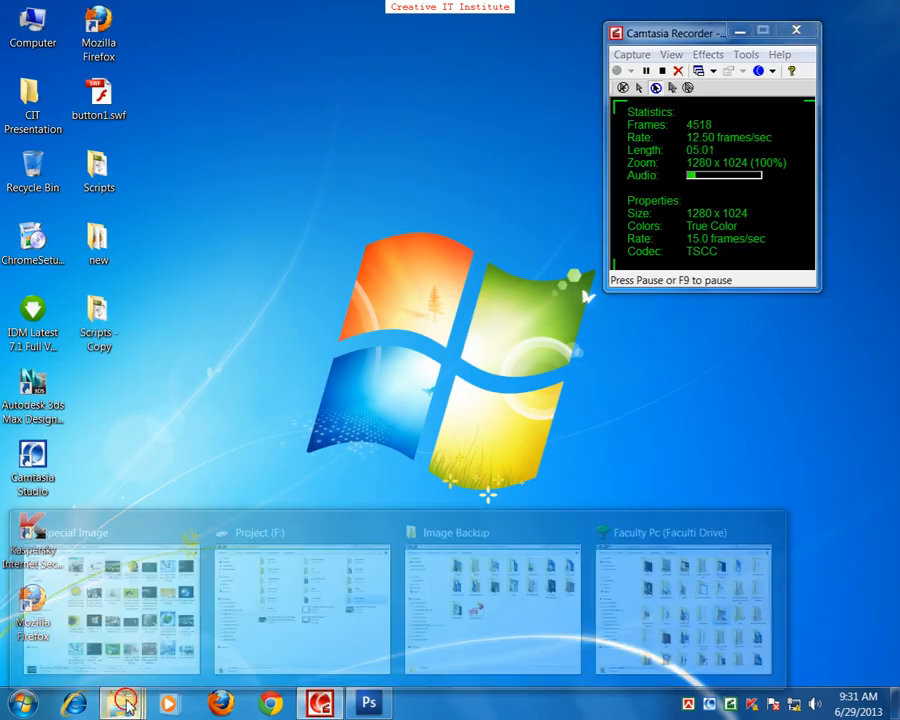
left_click(281, 622)
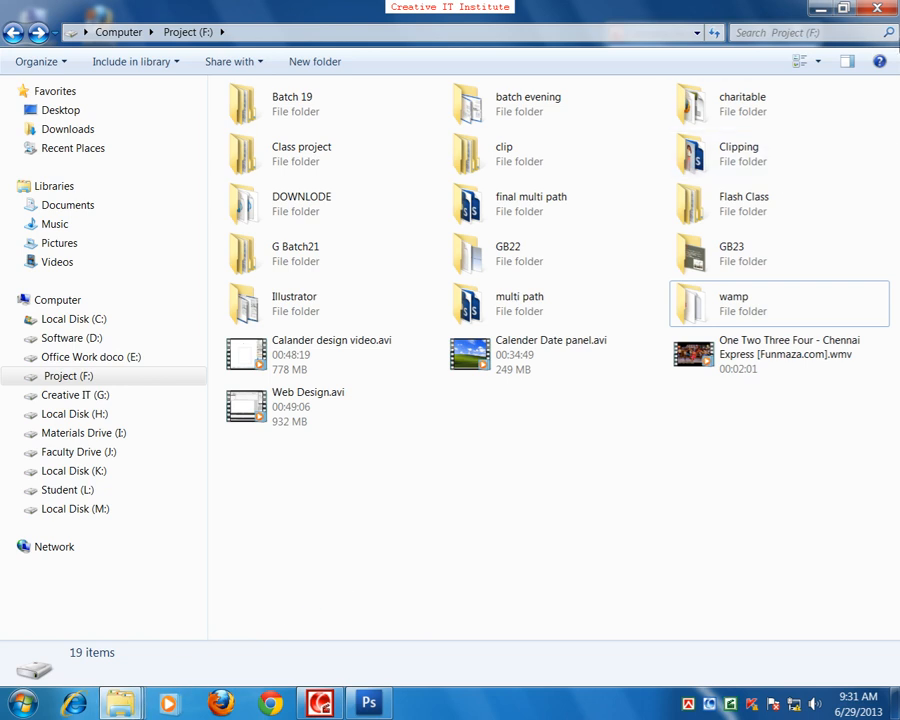
left_click(882, 8)
mouse_move(120, 703)
left_click(311, 609)
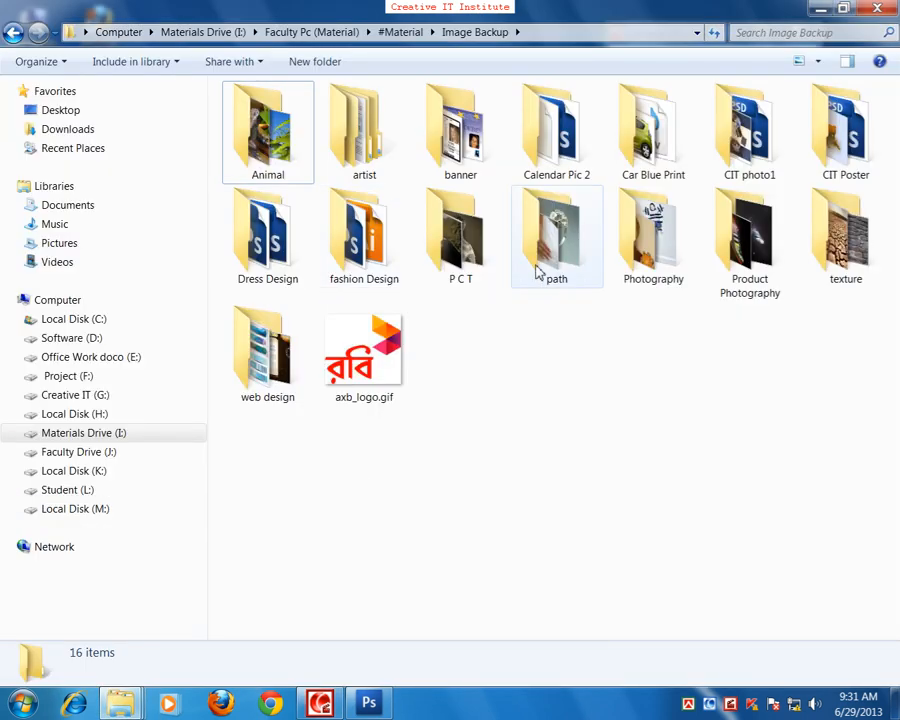
Open 01988448-ca75-402d-ae55-e7e46db800bf.jpg from the P C T folder and enlarge it for a closer look.
mouse_move(441, 254)
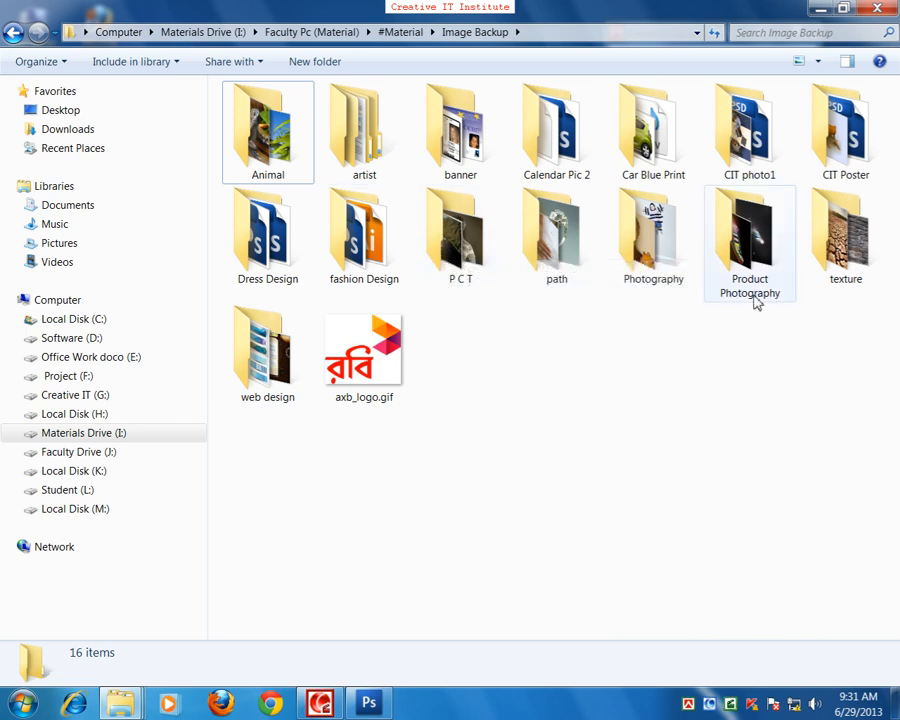
double_click(475, 277)
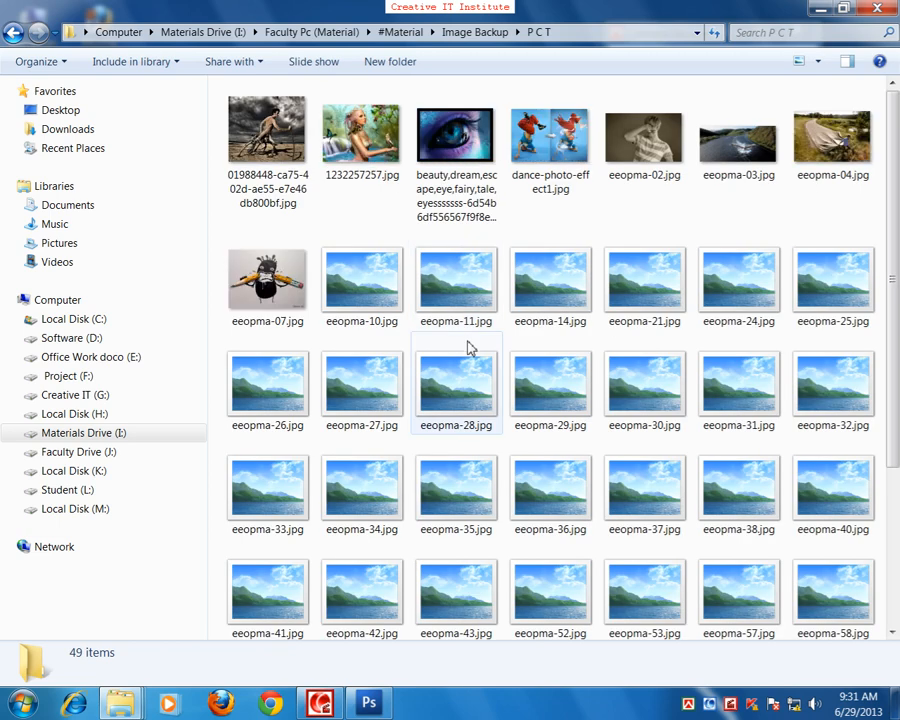
double_click(275, 180)
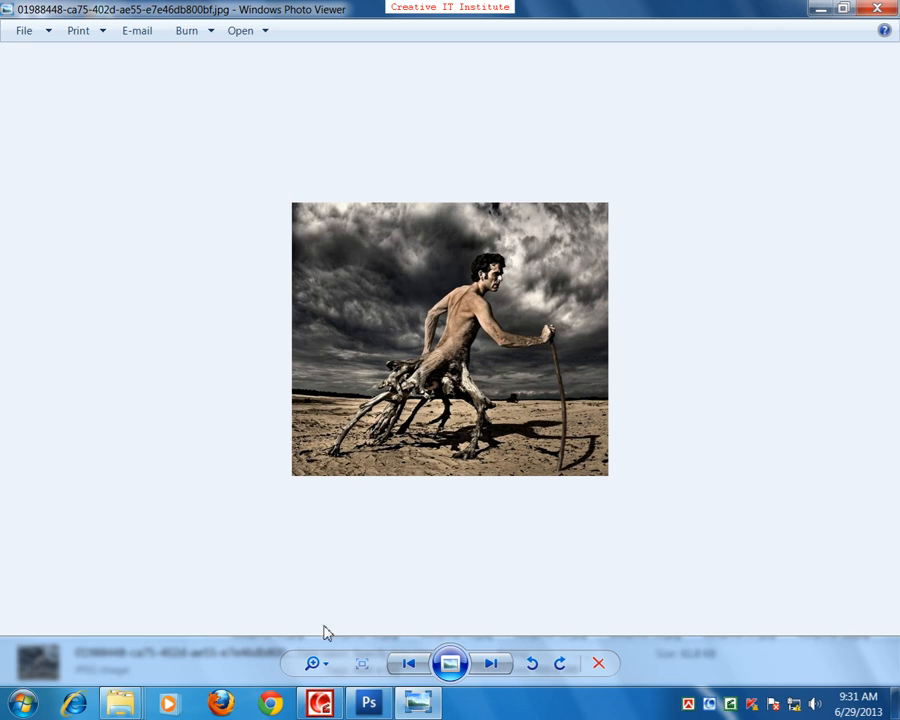
left_click_drag(317, 661, 328, 648)
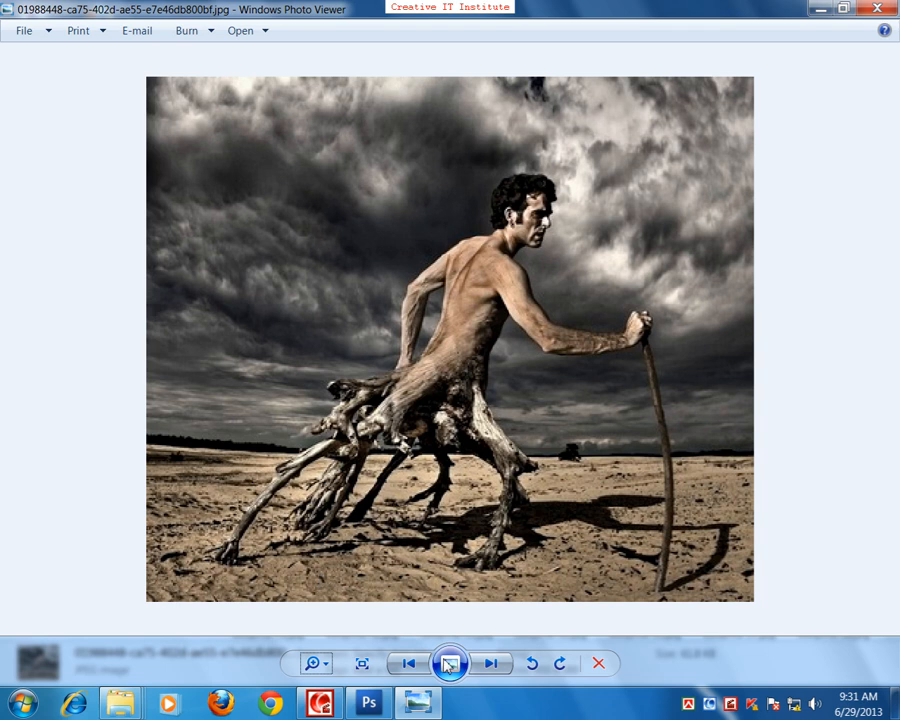
View the P C T folder images from 1232257257.jpg through dance-photo-effect1.jpg to the road swimmer in eeopma-03.jpg.
left_click(482, 670)
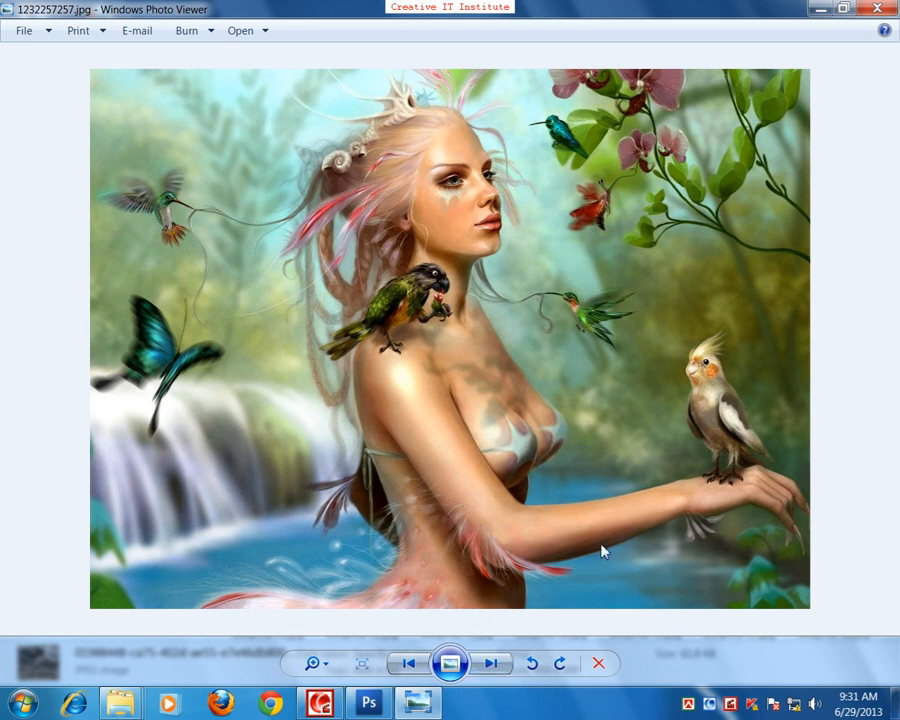
left_click(490, 670)
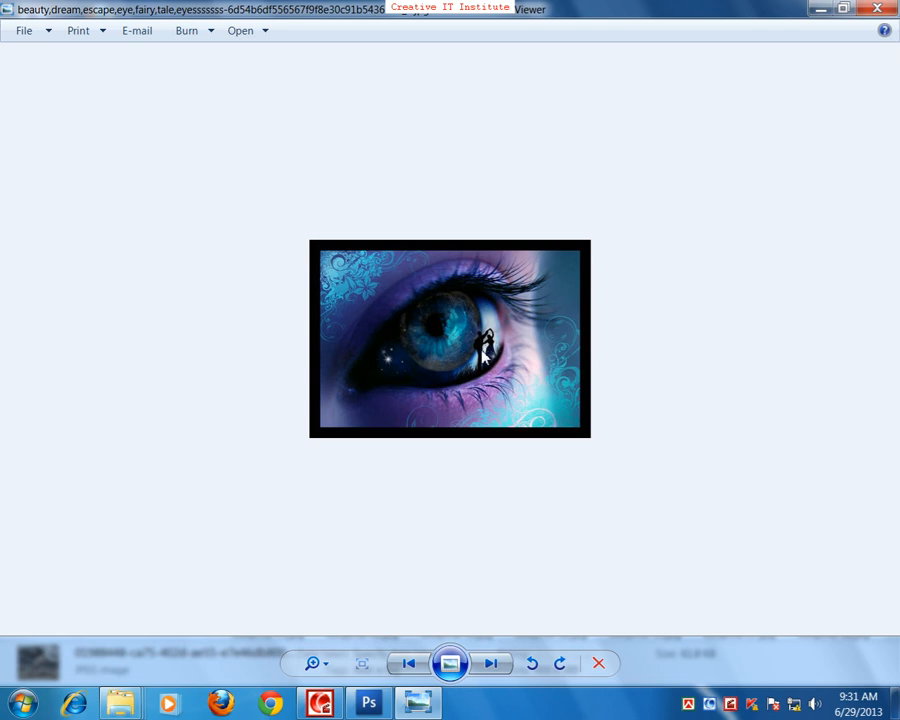
left_click(489, 668)
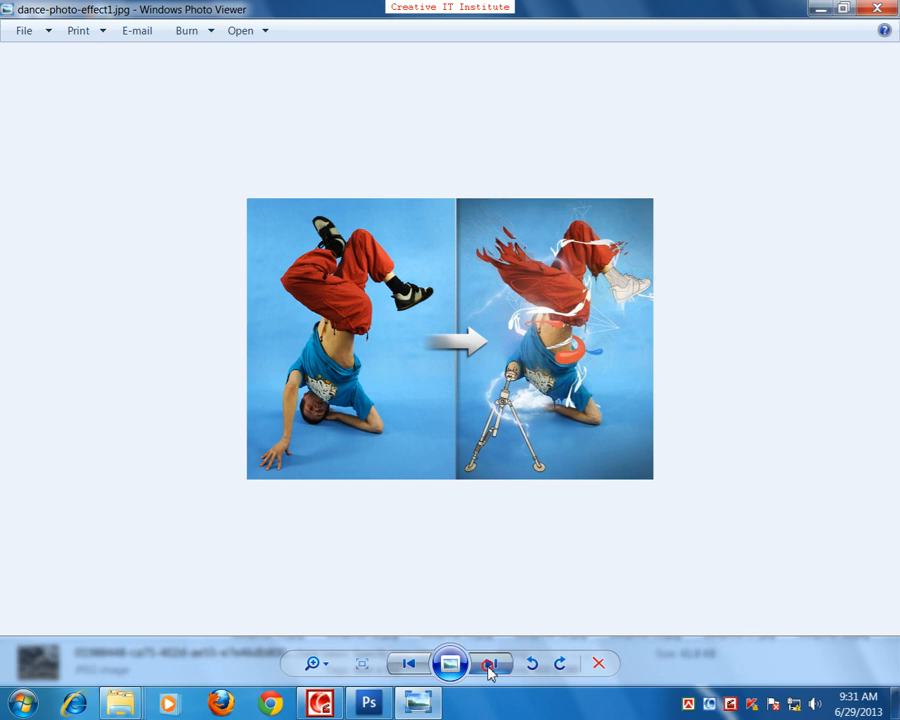
left_click(489, 668)
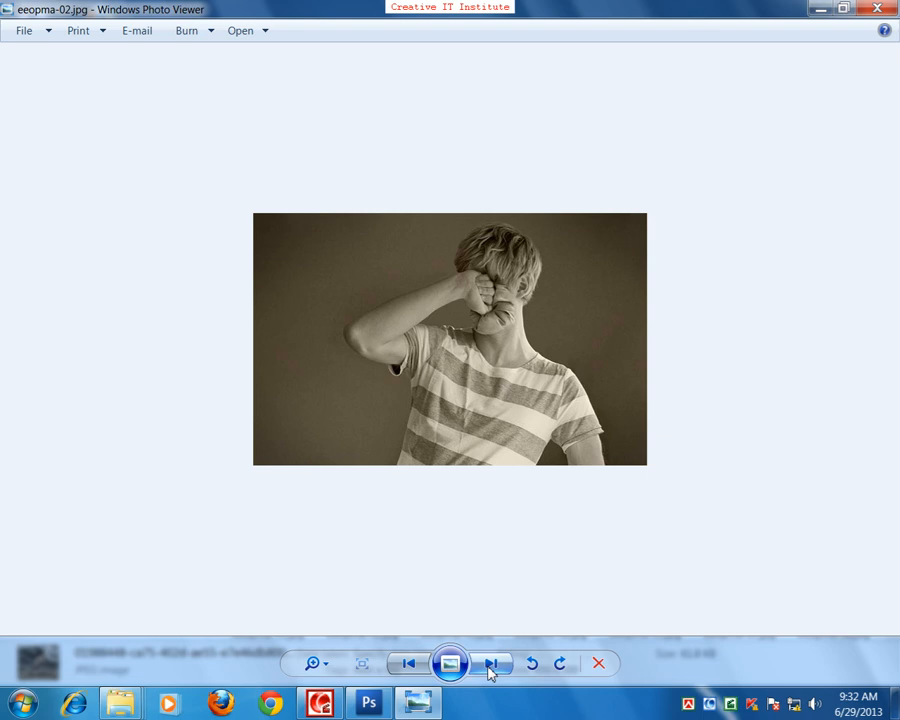
left_click(489, 668)
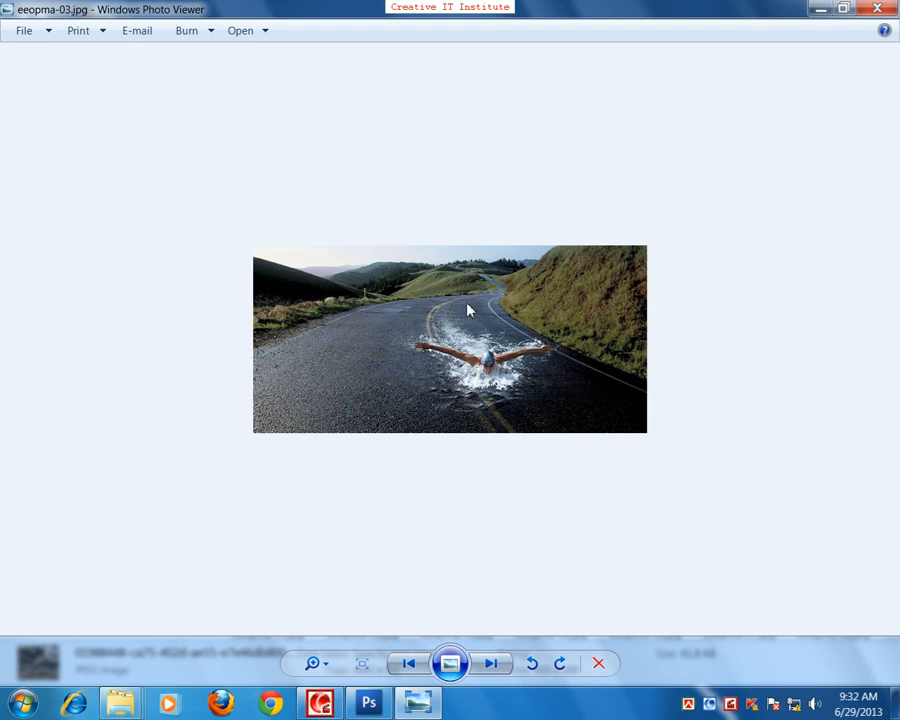
View the photo manipulations from eeopma-04.jpg, the boy pulling the road, through to eeopma-24.jpg, the broken vase.
key("Right")
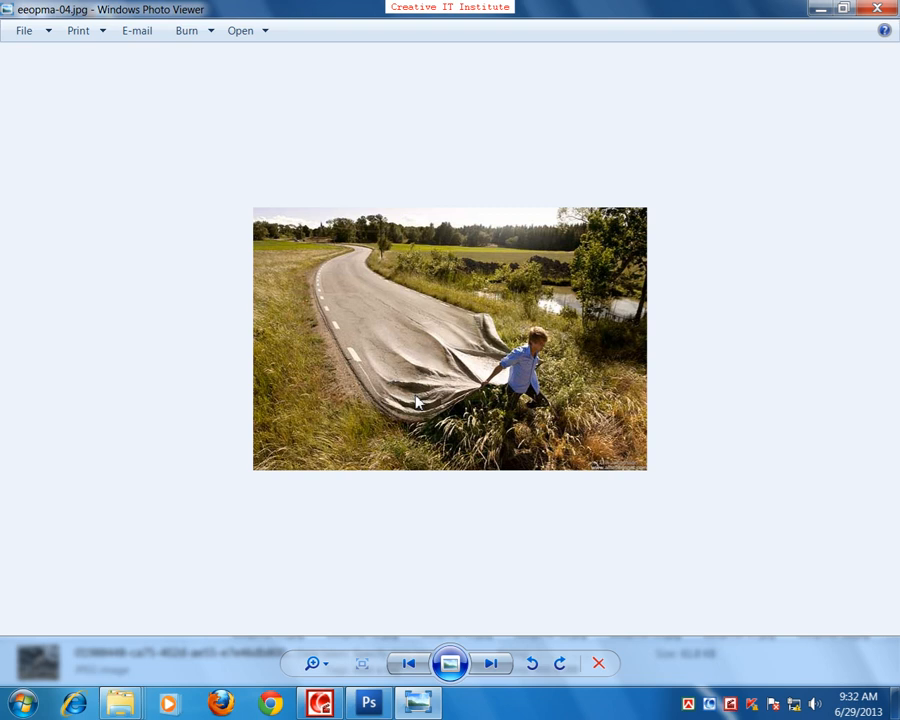
key("Right")
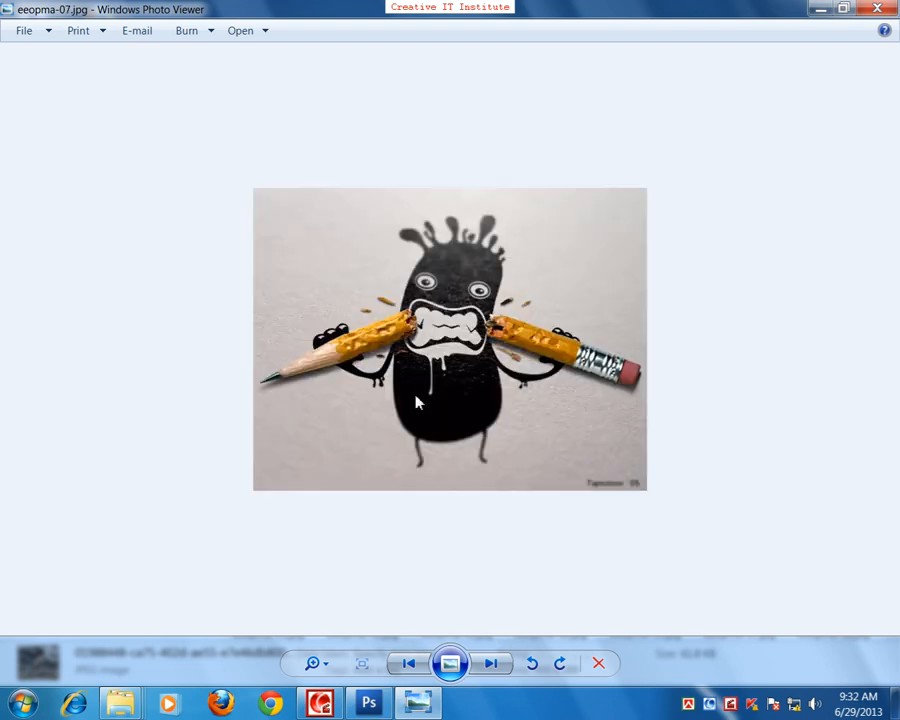
key("Right")
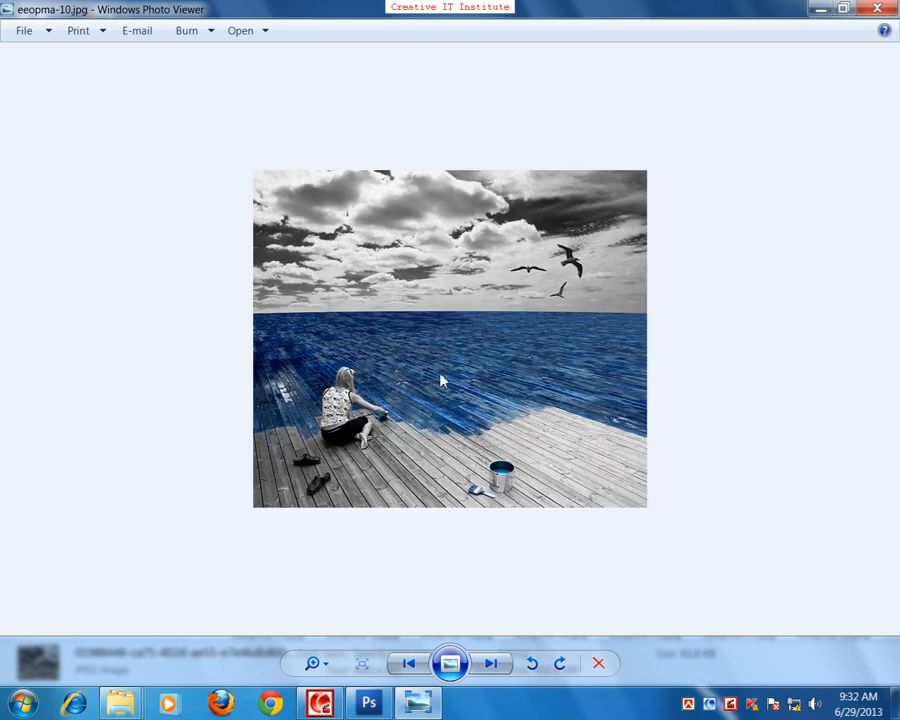
key("Right")
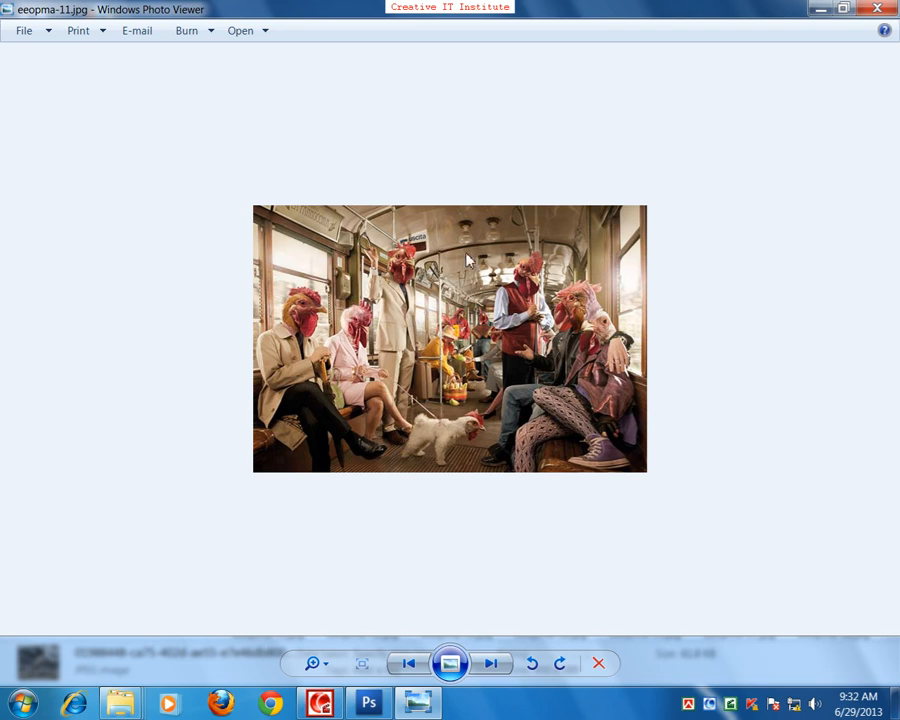
key("Right")
key("Right")
key("Right")
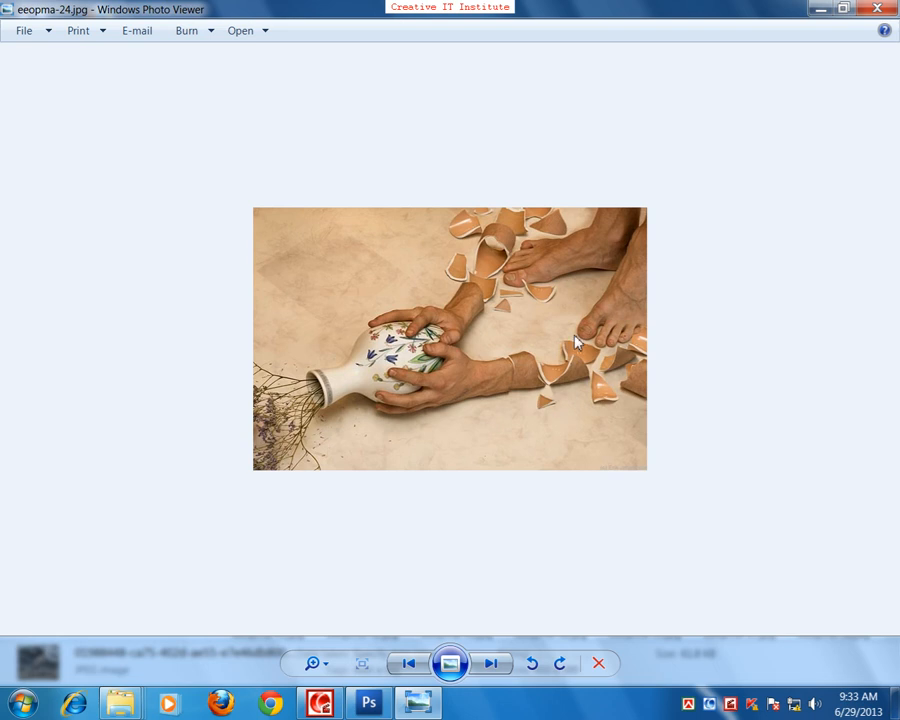
Browse past eeopma-28.jpg to eeopma-32.jpg and return to the winged wolf in eeopma-31.jpg.
key("Right")
key("Right")
key("Right")
key("Right")
key("Right")
key("Right")
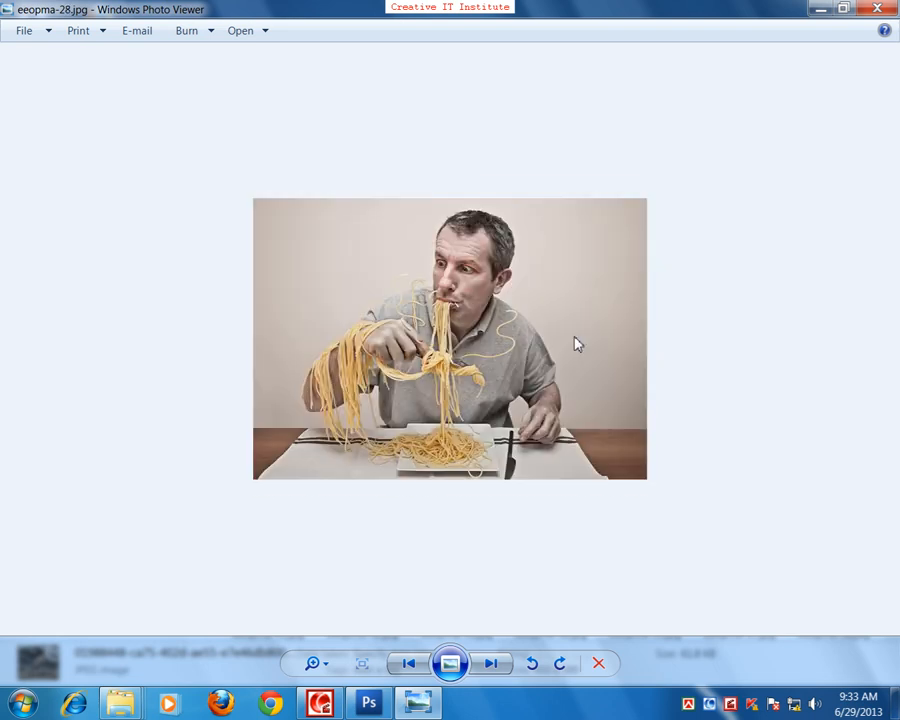
key("Right")
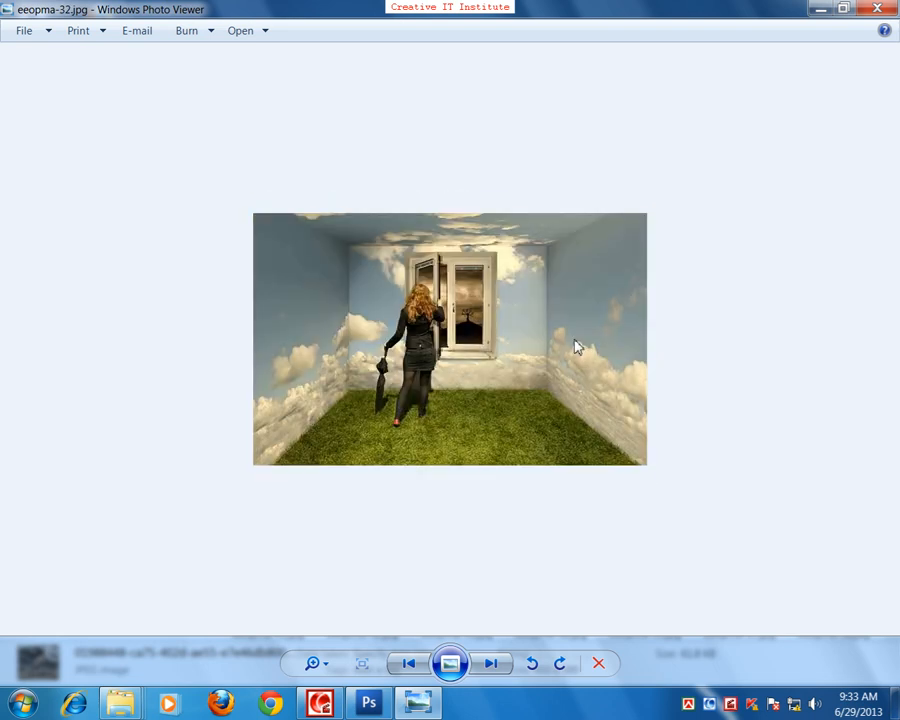
key("Left")
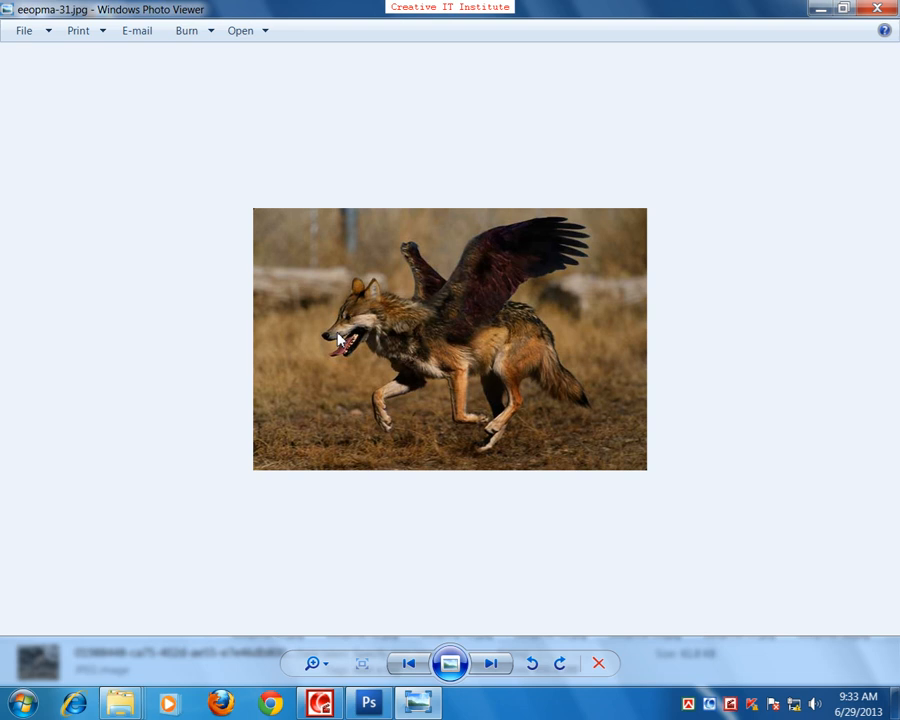
Skim the images following the winged wolf and go back to eeopma-37.jpg, the car on the snow.
key("Right")
key("Right")
key("Right")
key("Right")
key("Right")
key("Right")
key("Right")
key("Right")
key("Right")
key("Left")
key("Left")
key("Left")
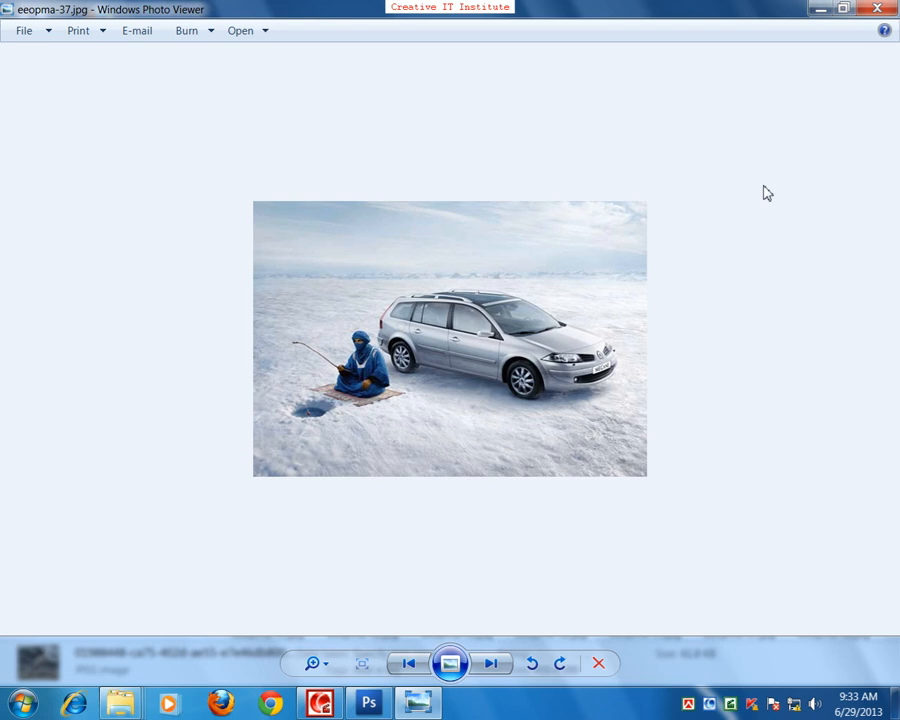
View the images after the snow car, including eeopma-40.jpg and eeopma-42.jpg, through to eeopma-53.jpg.
key("Right")
key("Right")
key("Right")
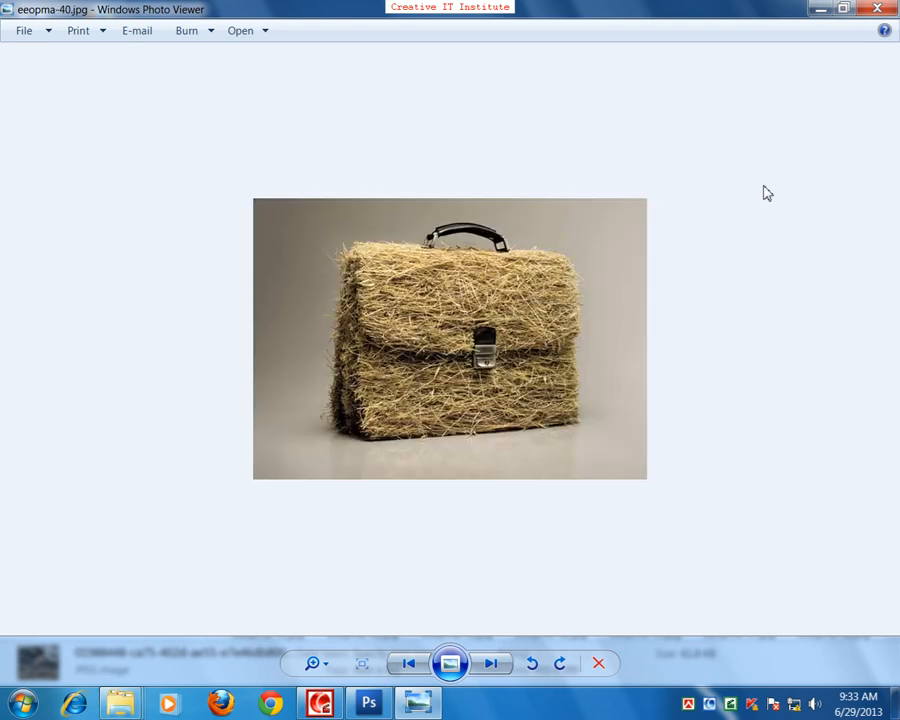
key("Right")
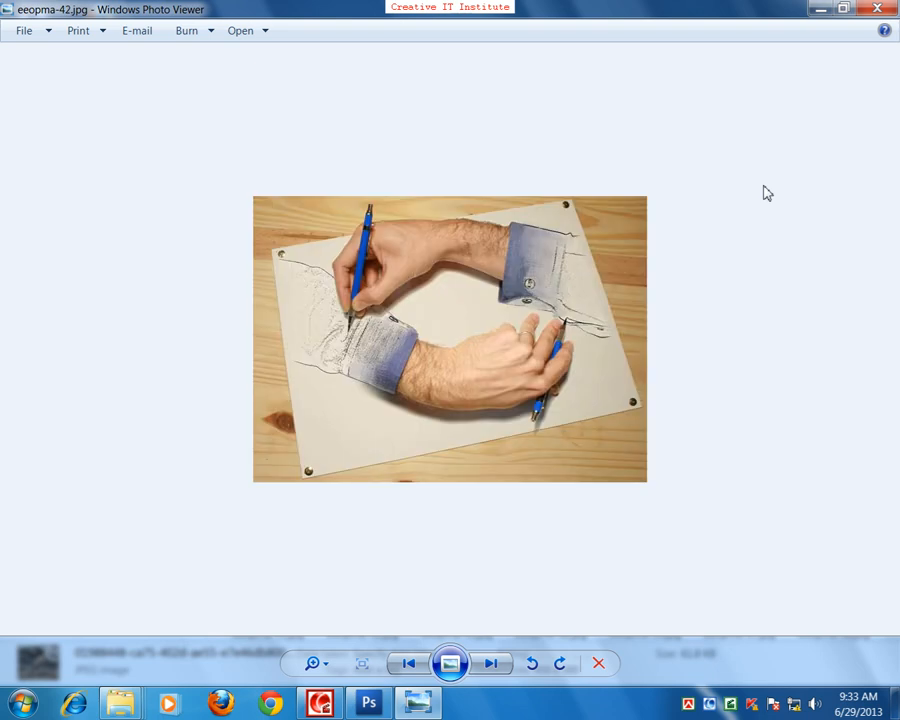
key("Right")
key("Right")
key("Right")
key("Right")
key("Right")
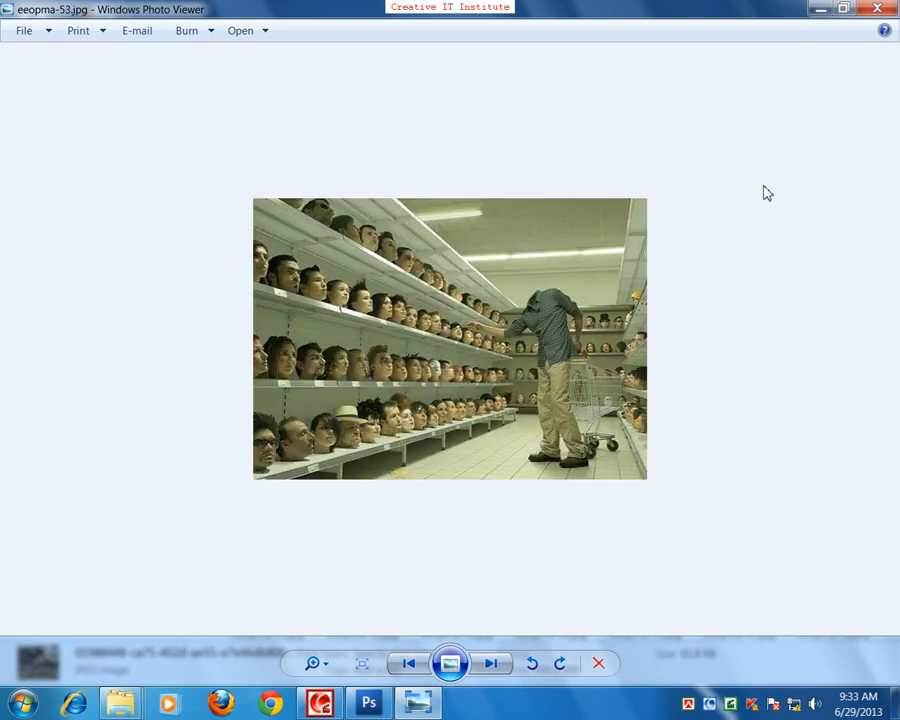
Continue past eeopma-61.jpg and eeopma-64.jpg to eeopma-79.jpg, the woman with the detached face.
key("Right")
key("Right")
key("Right")
key("Right")
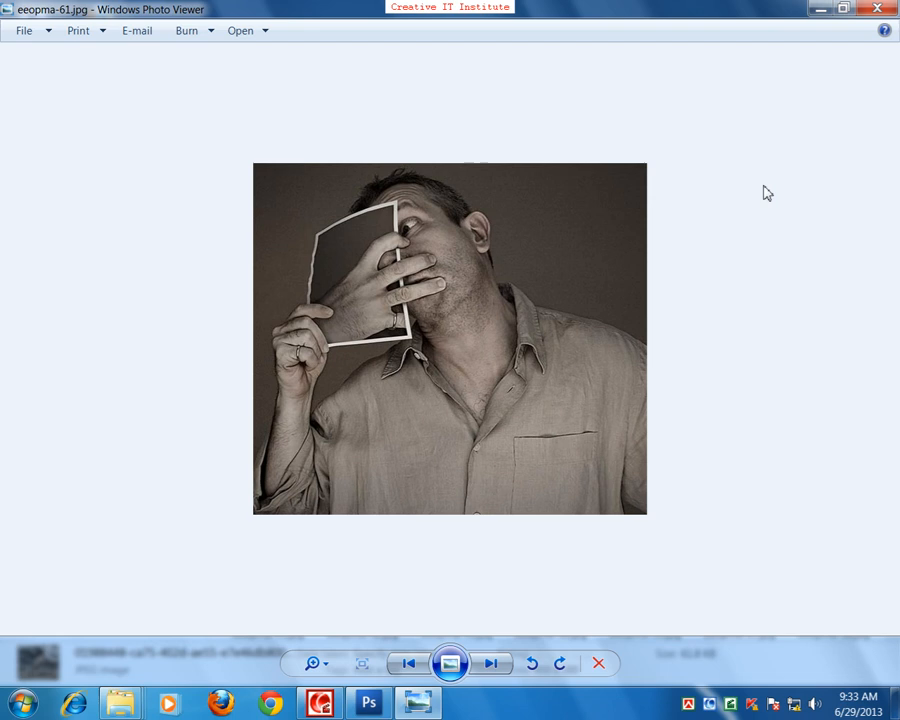
key("Right")
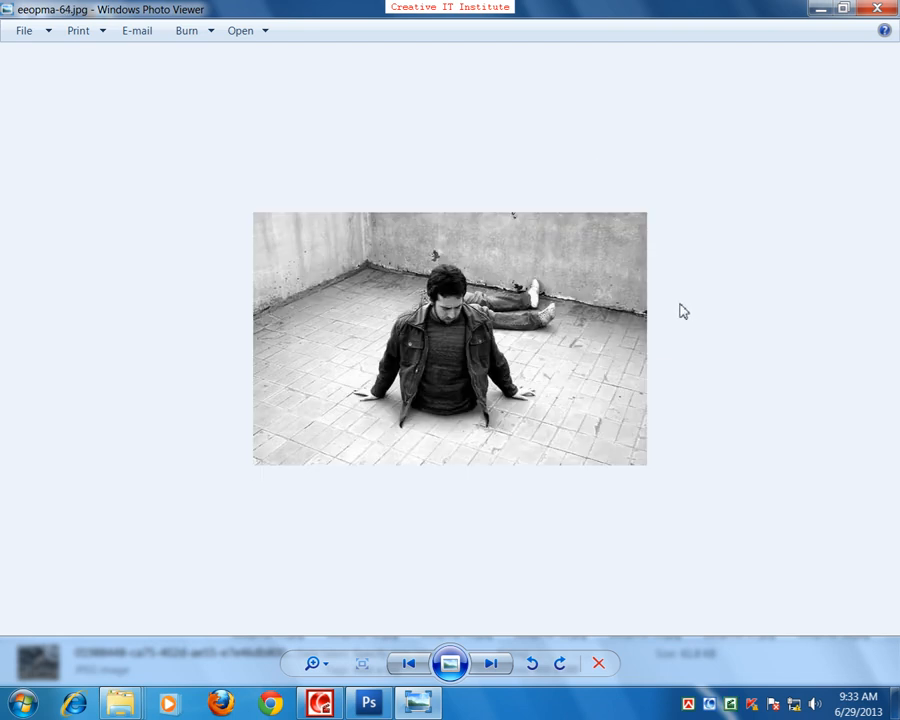
key("Right")
key("Right")
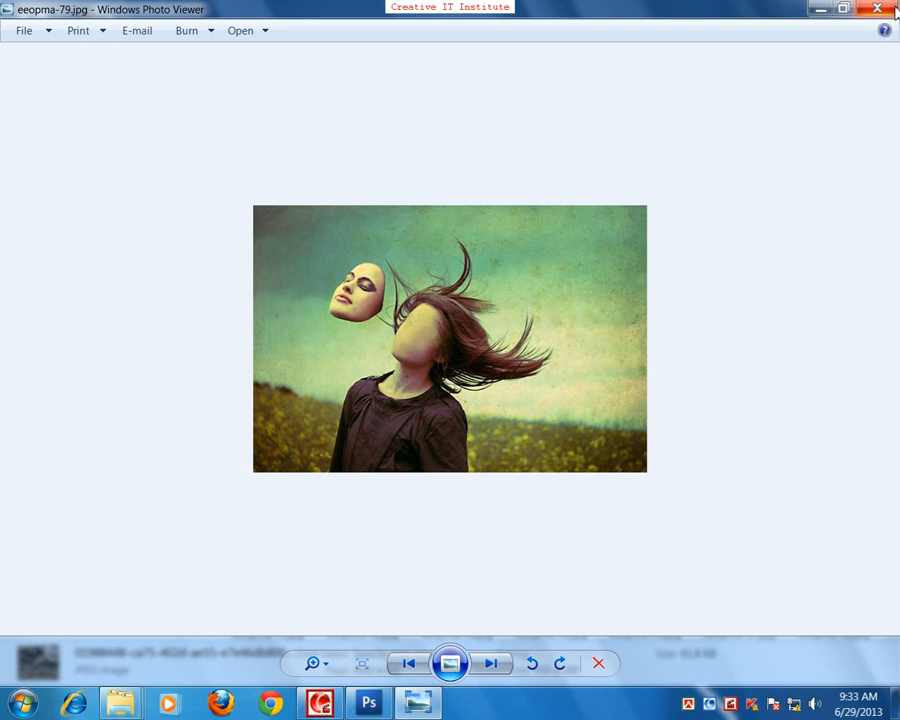
left_click(320, 703)
left_click(619, 74)
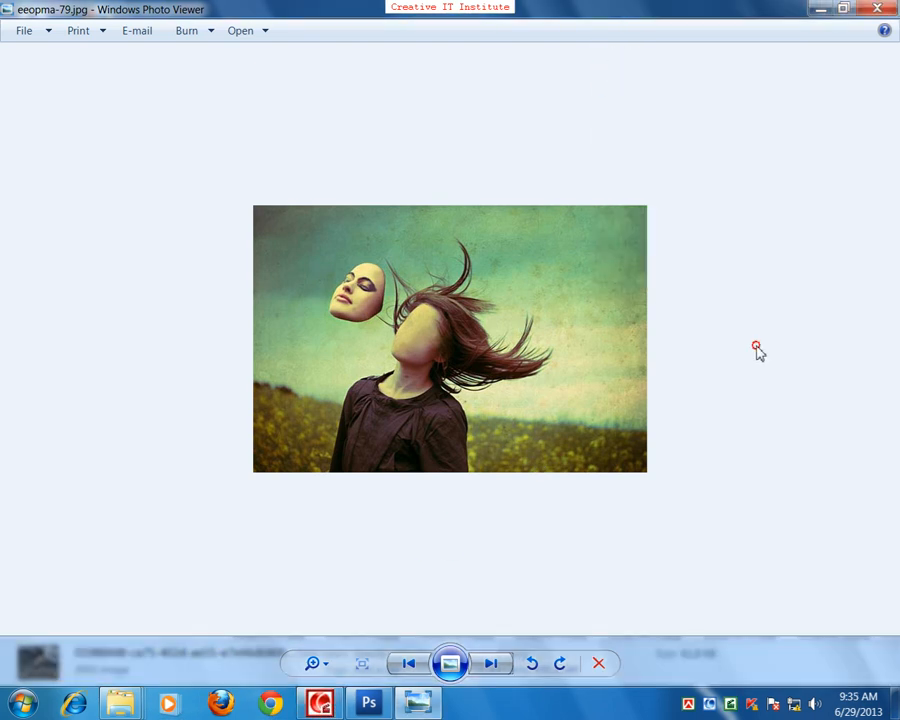
Close the photo viewer and return from the P C T folder to Image Backup.
left_click(882, 12)
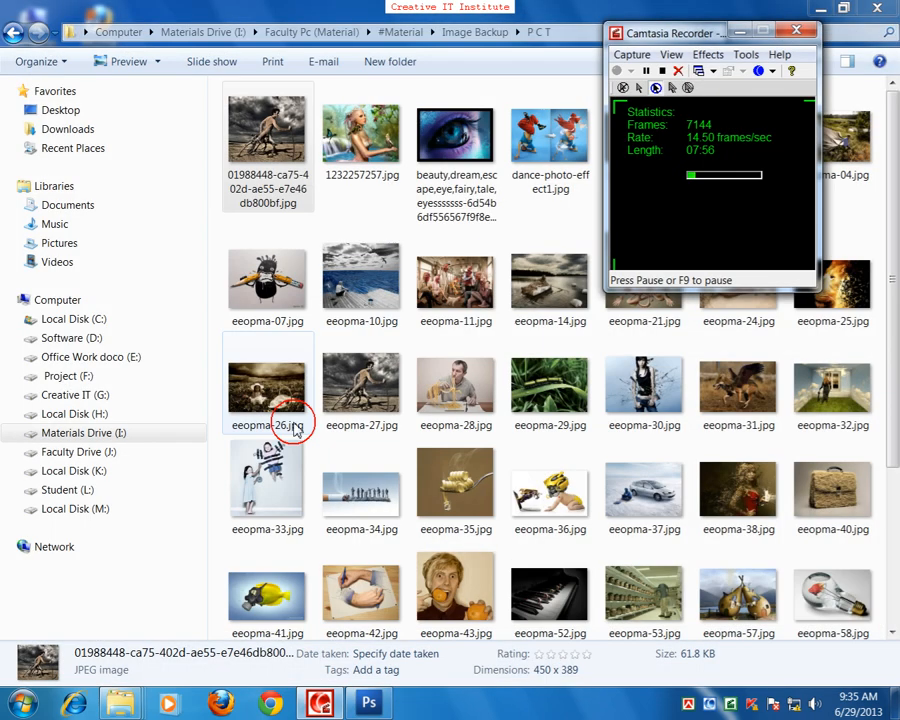
left_click(14, 34)
left_click(513, 462)
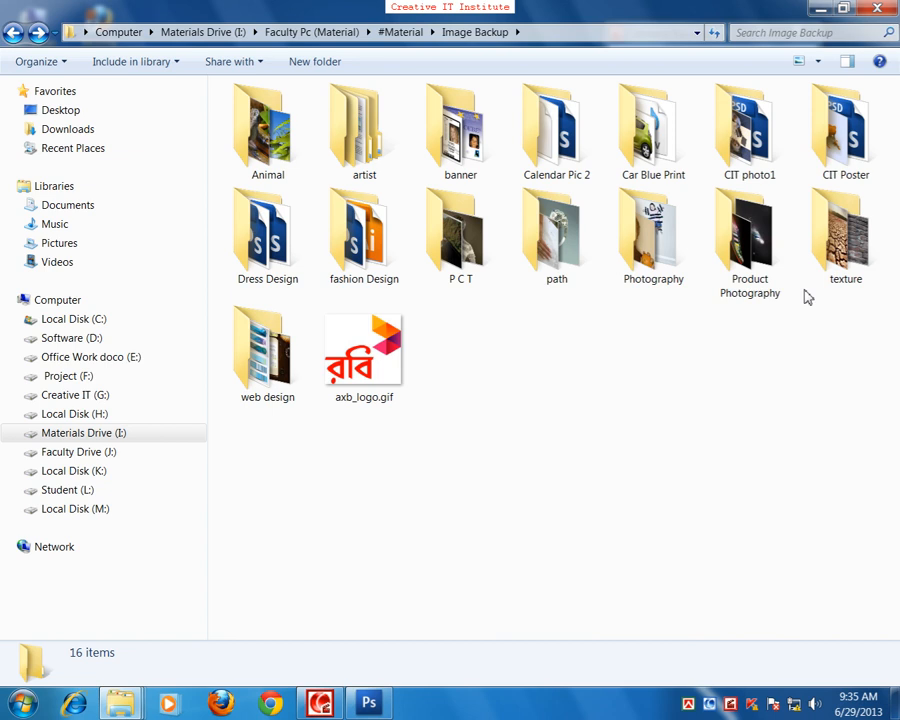
Look through the thumbnails in the Product Photography folder and return to Image Backup.
double_click(751, 256)
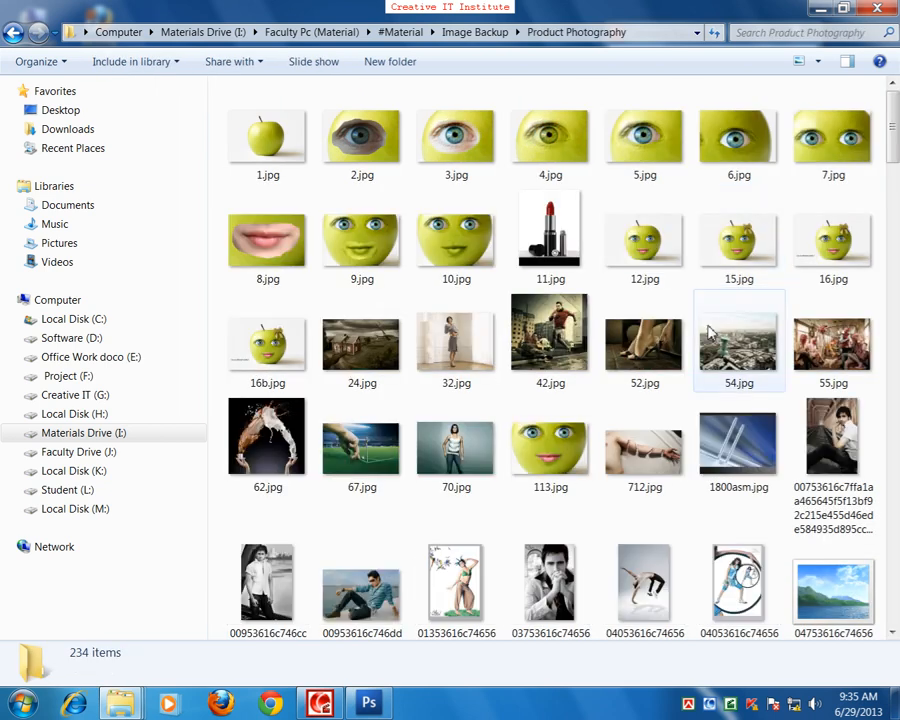
scroll(410, 500, "down", 15)
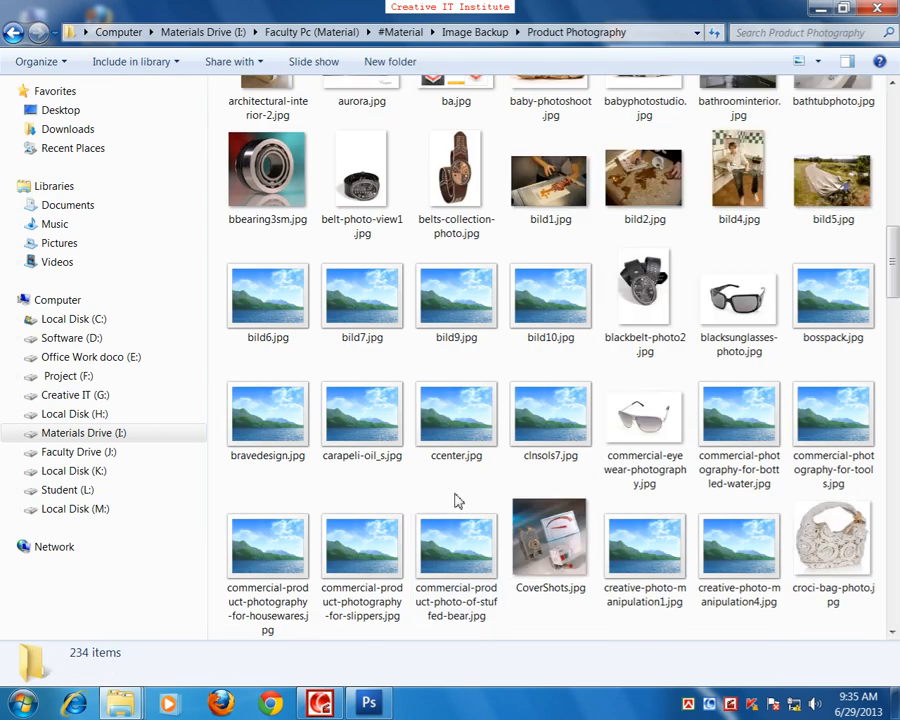
scroll(457, 495, "up", 3)
left_click(15, 37)
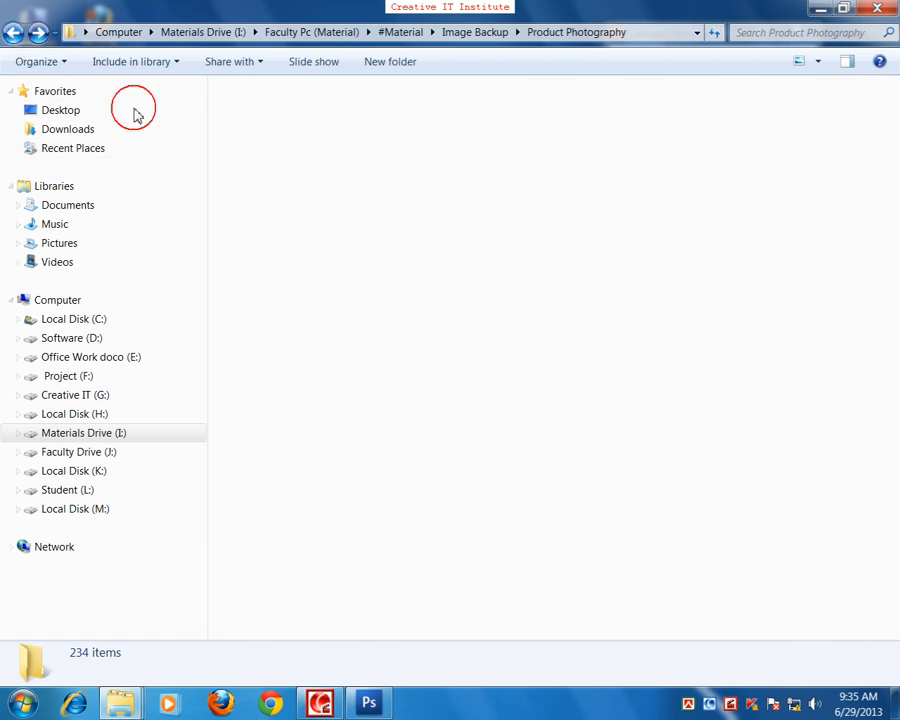
Open 140.jpg from the web design folder and view the layouts 2052.png and 16363-b.jpg.
double_click(265, 350)
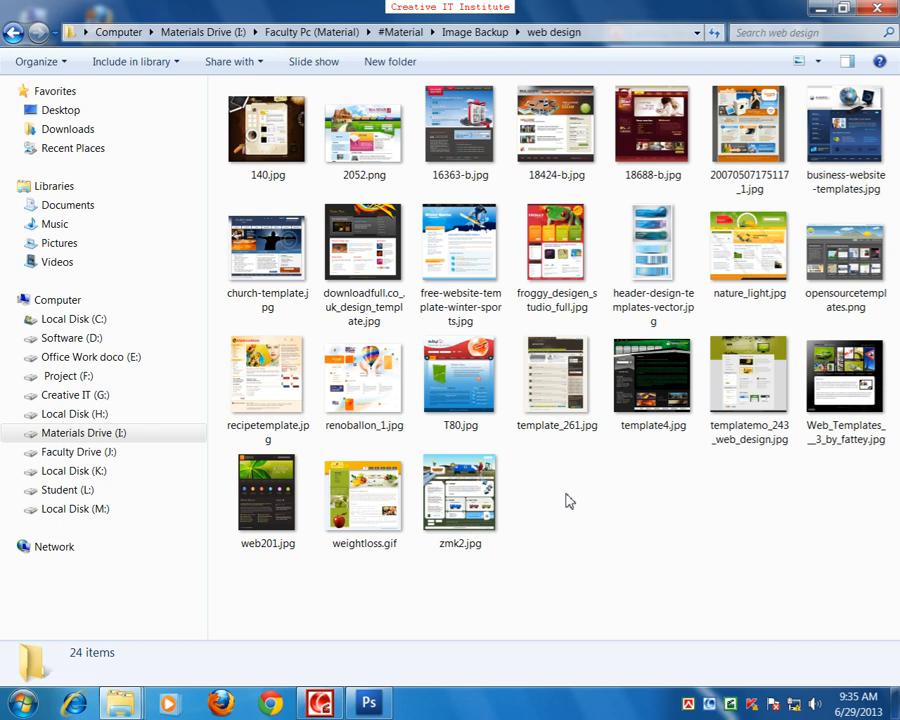
double_click(288, 133)
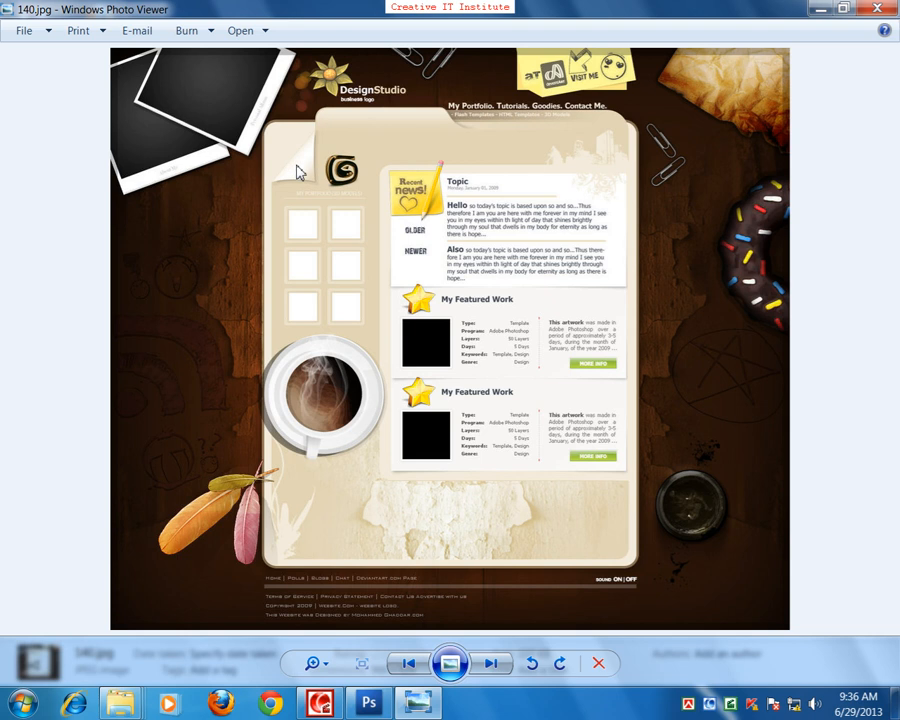
left_click(489, 663)
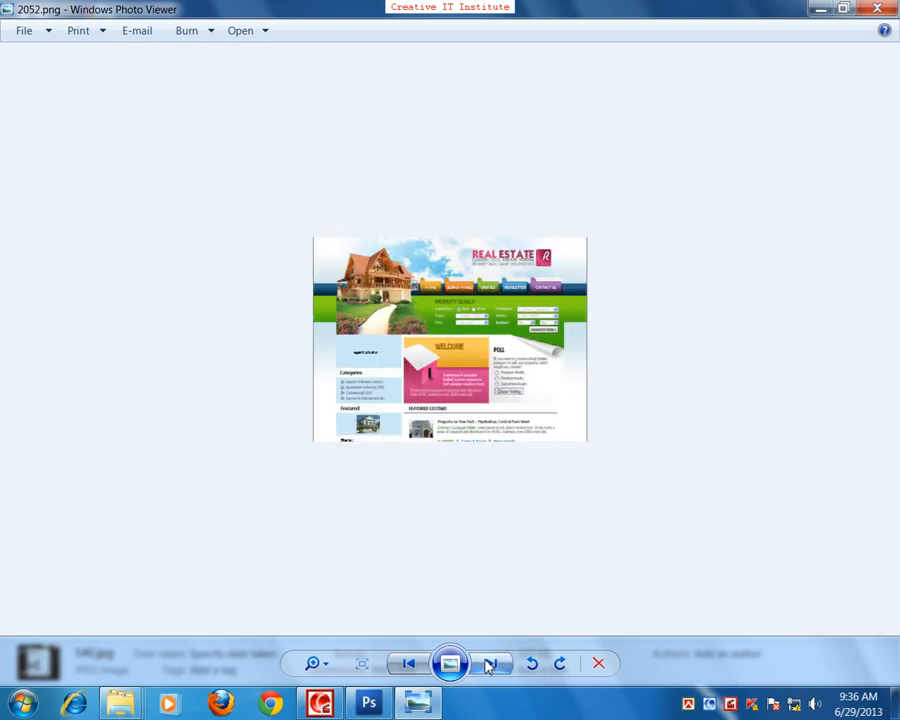
left_click(489, 665)
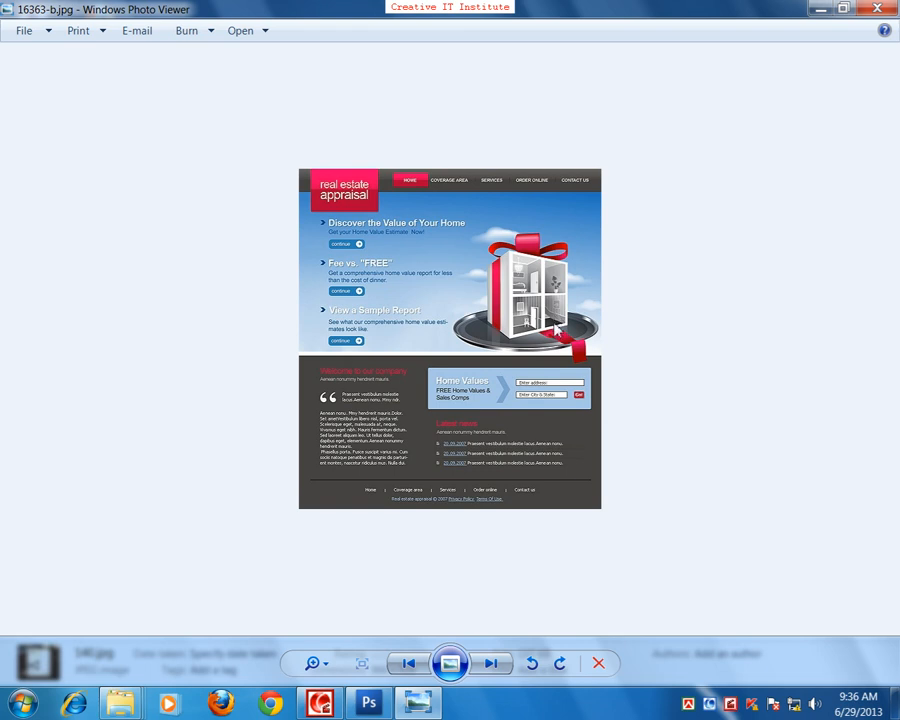
View the web templates through free-website-template-winter-sports.jpg, and go back to downloadfull.co_.uk_design_template.jpg.
left_click(501, 666)
left_click(501, 666)
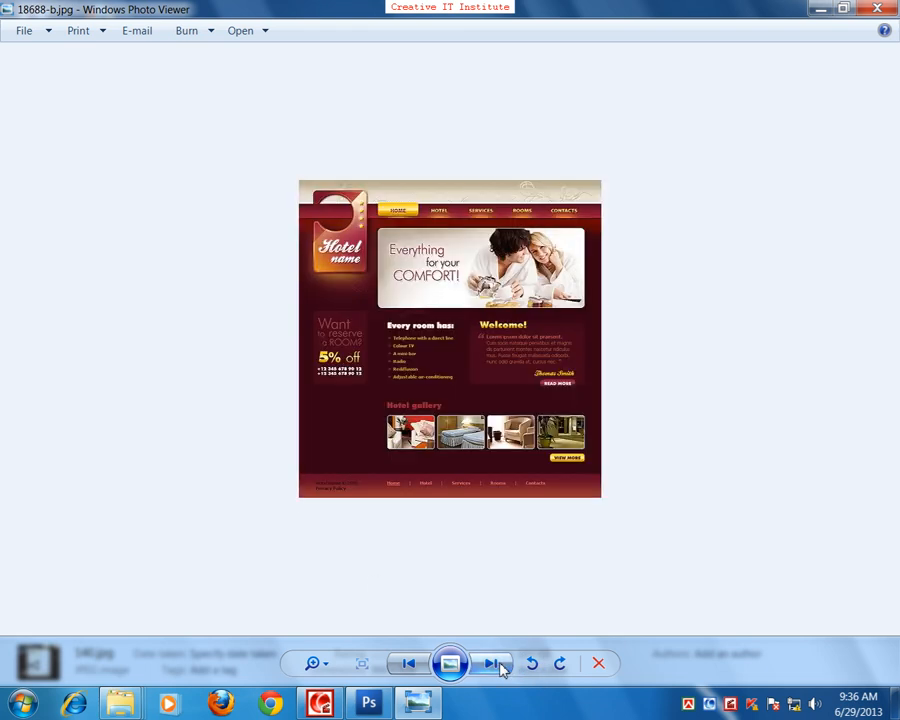
left_click(500, 664)
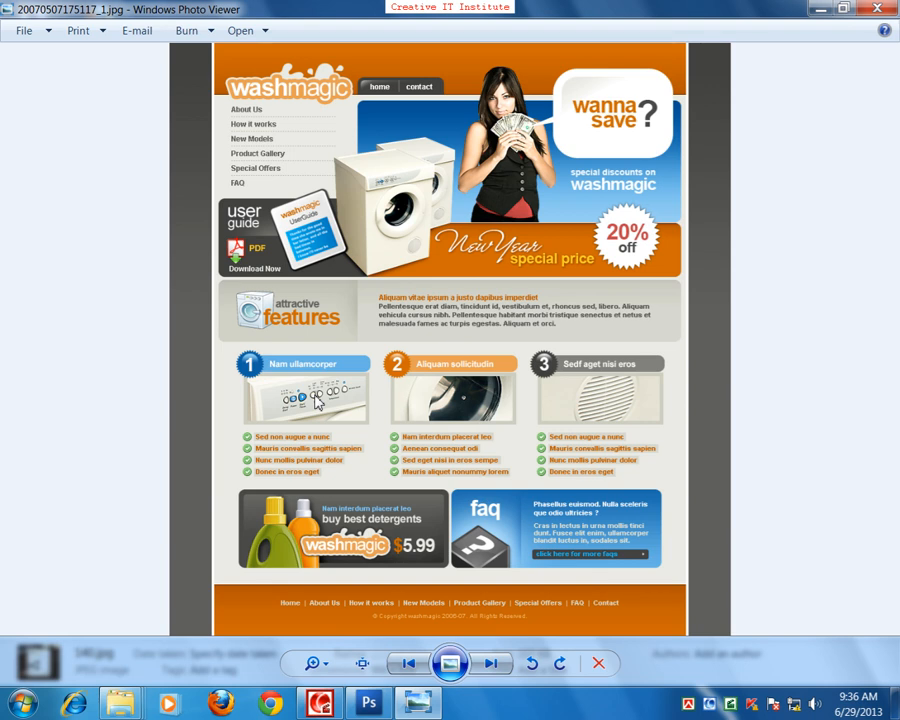
key("Right")
key("Right")
key("Right")
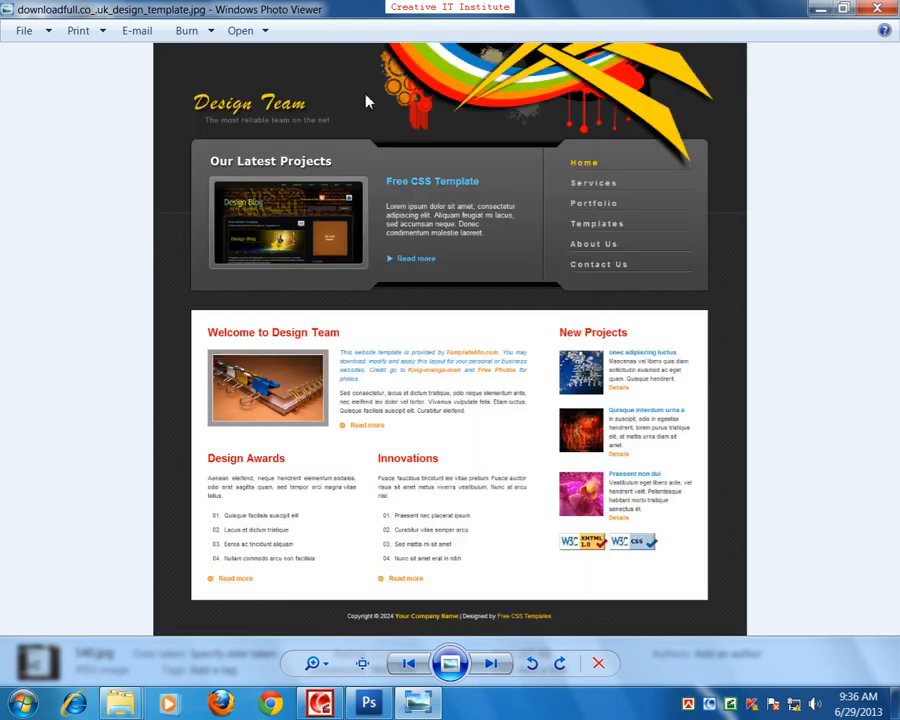
key("Right")
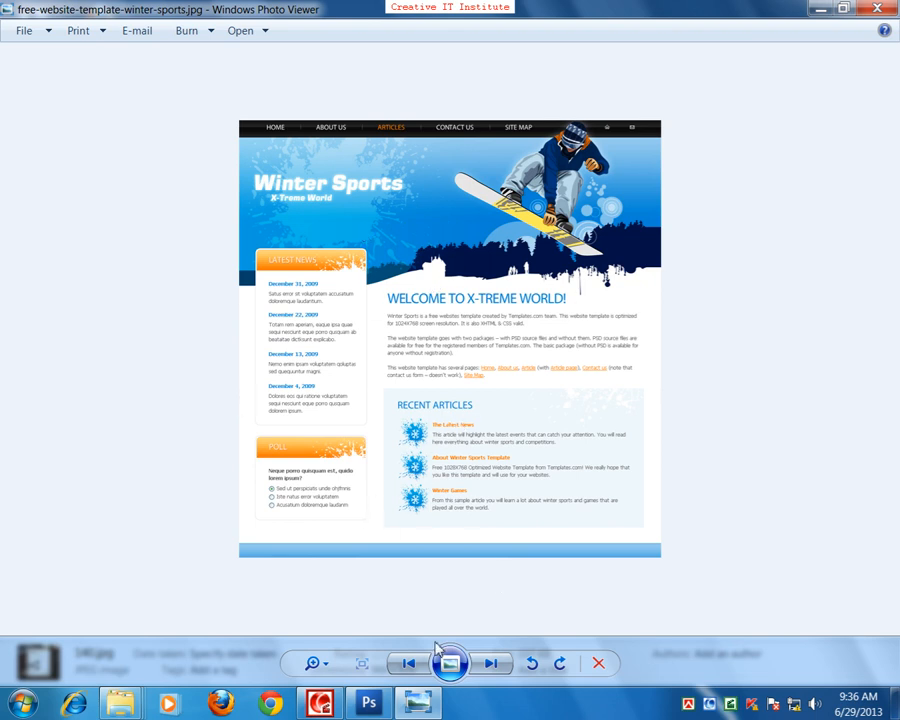
left_click(410, 663)
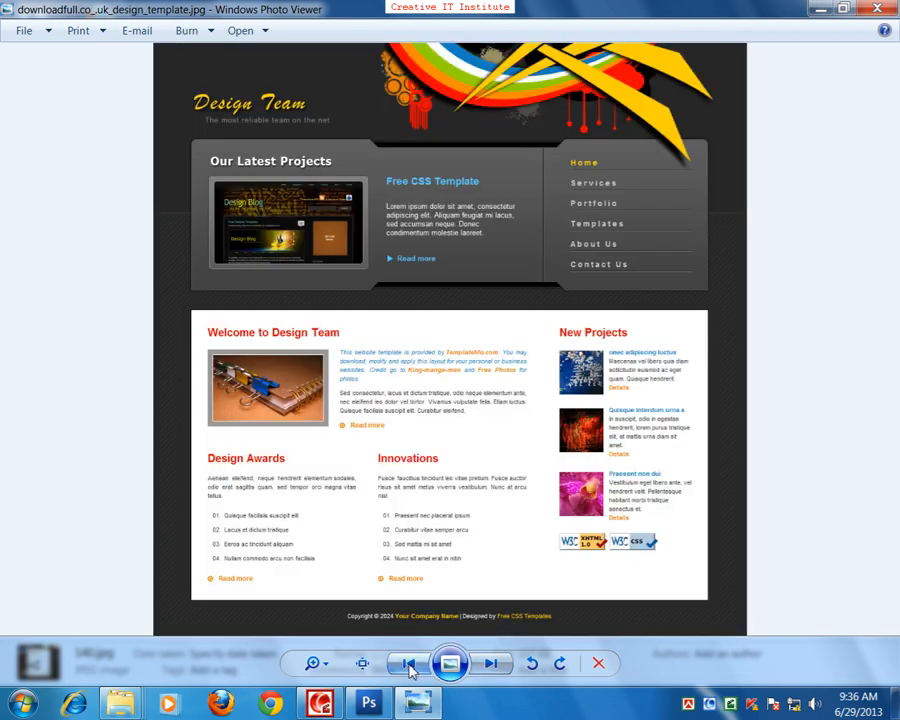
left_click(405, 664)
left_click(405, 664)
left_click(405, 664)
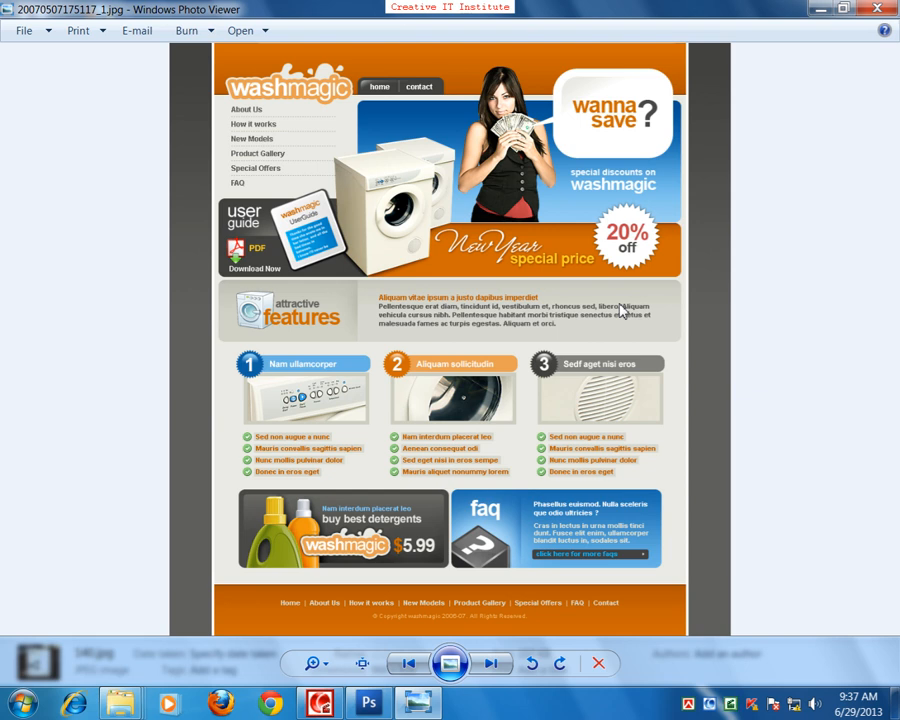
key("Right")
key("Right")
key("Right")
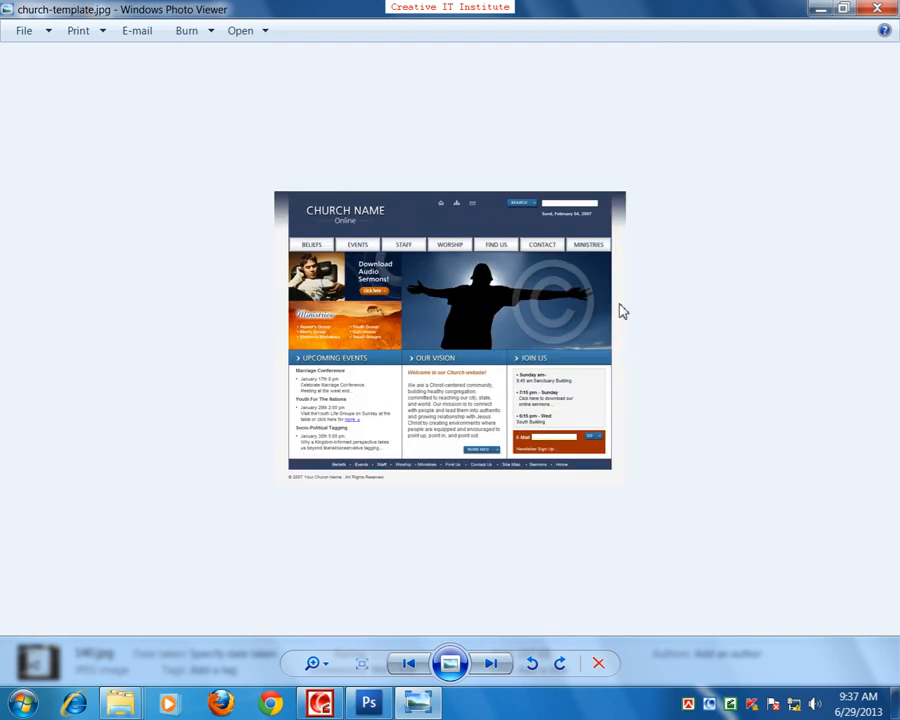
key("Right")
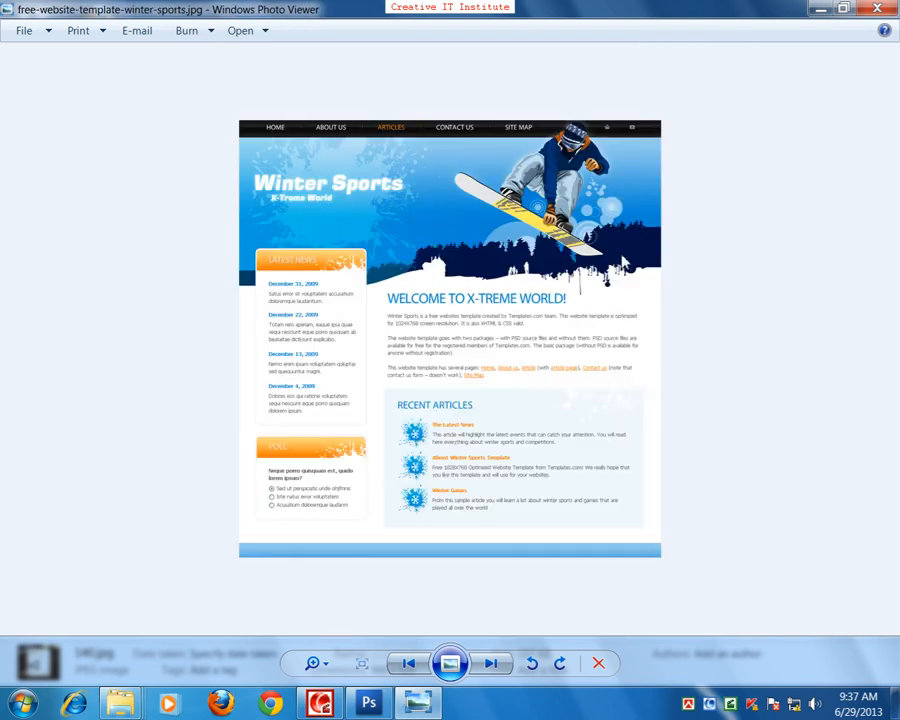
Close the photo viewer and return from the web design folder to Image Backup.
left_click(880, 9)
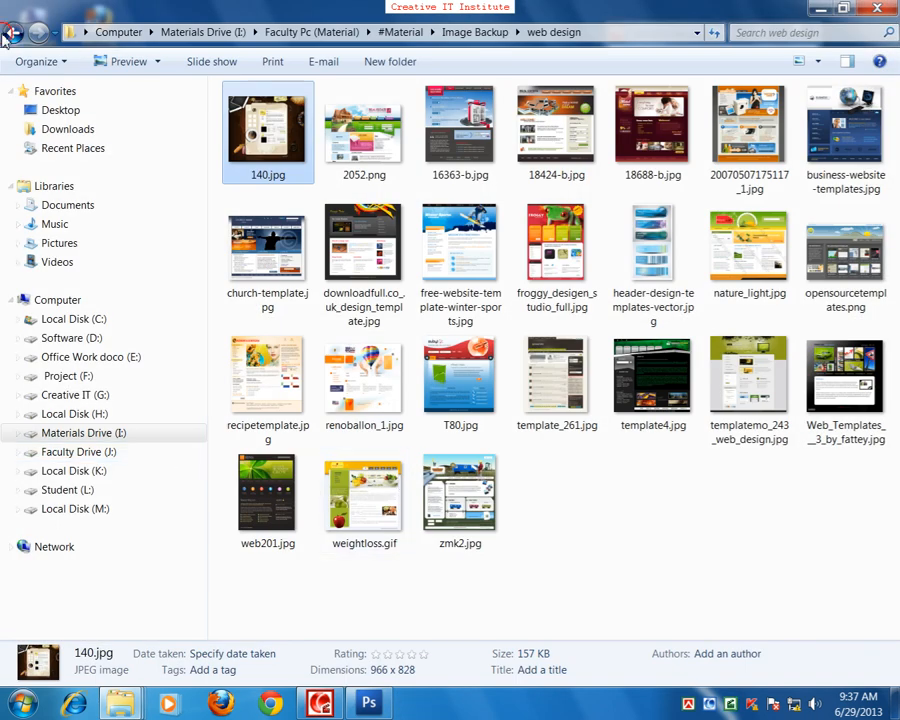
left_click(13, 32)
left_click(417, 441)
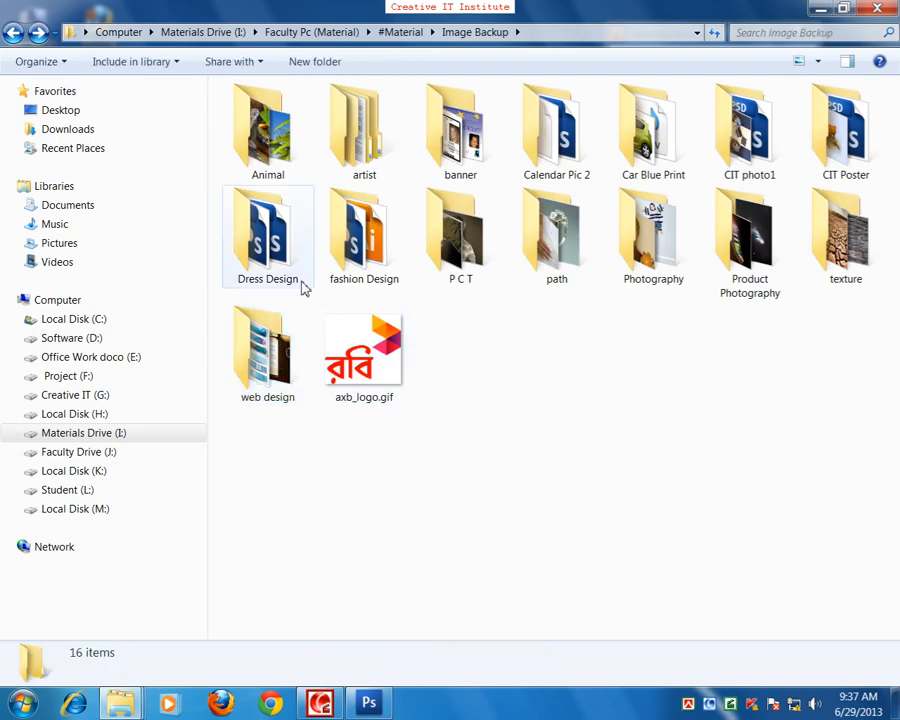
Look through the thumbnails in the path folder and return to Image Backup.
left_click(570, 264)
double_click(570, 264)
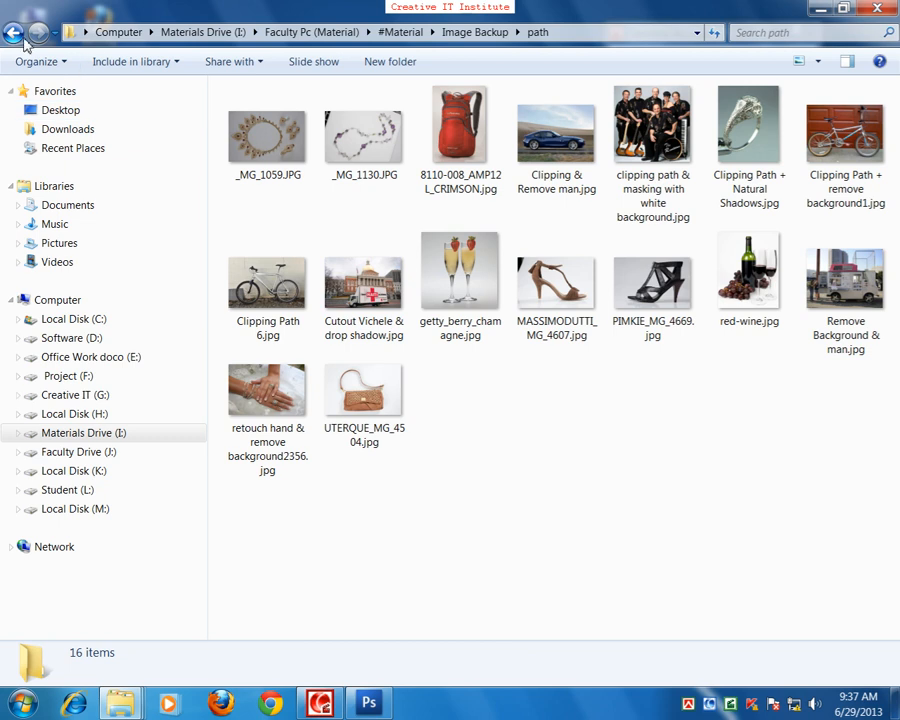
left_click(13, 32)
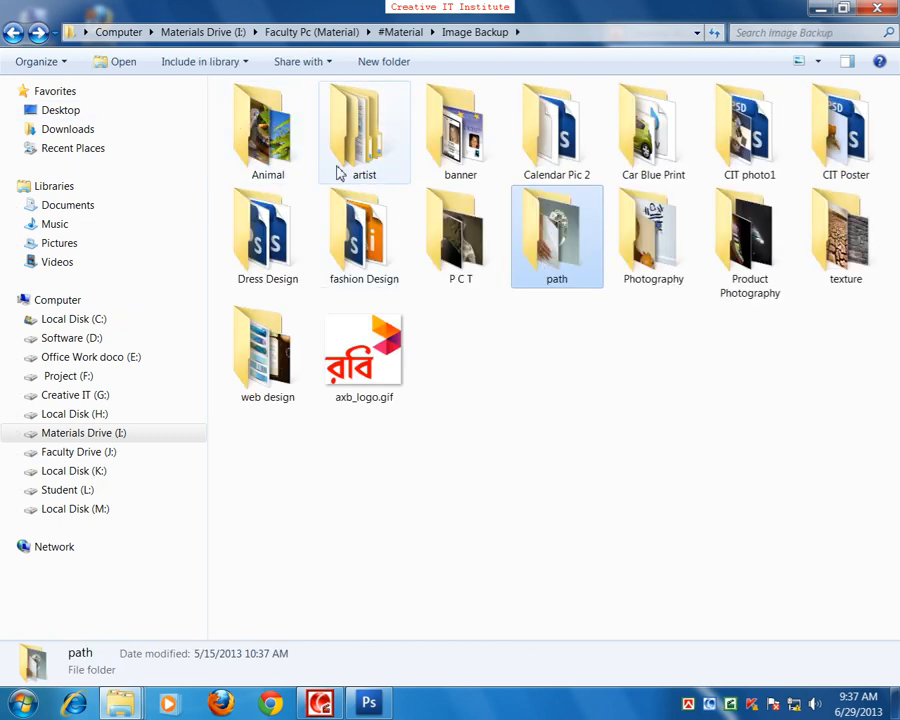
Look through the sample artwork in the CIT Poster folder and return to Image Backup.
left_click(679, 157)
key("Left")
left_click(741, 160)
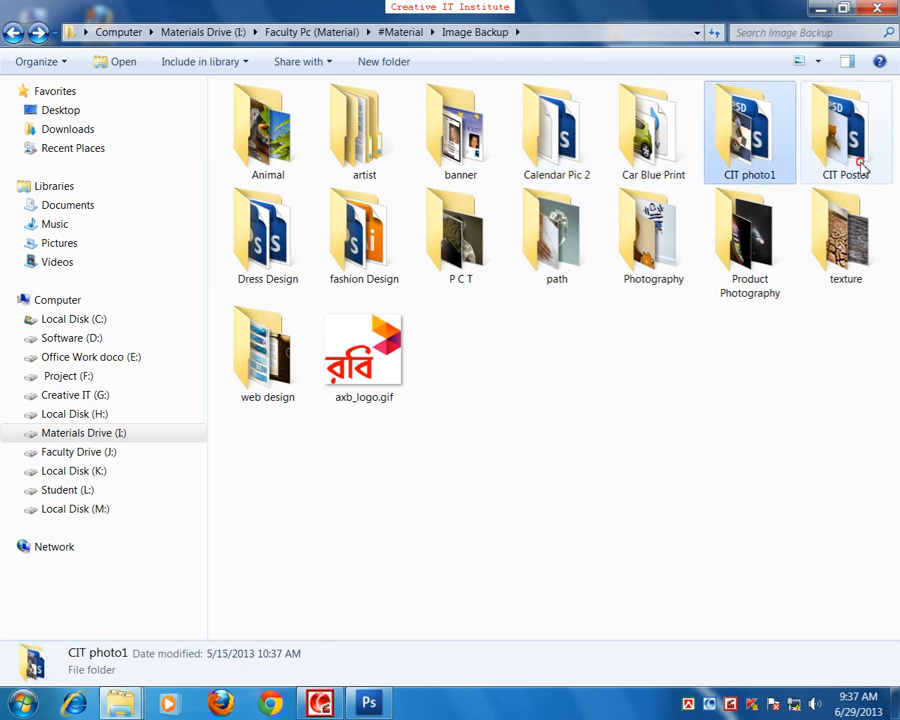
double_click(858, 160)
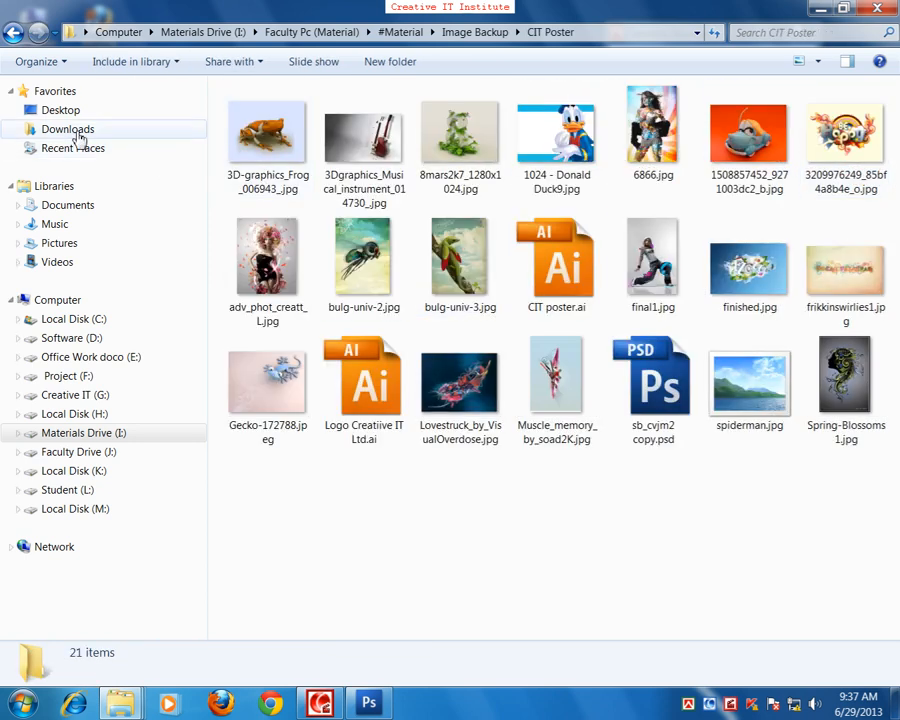
left_click(13, 32)
Open the Dress Design folder for a brief look and return to Image Backup.
double_click(277, 252)
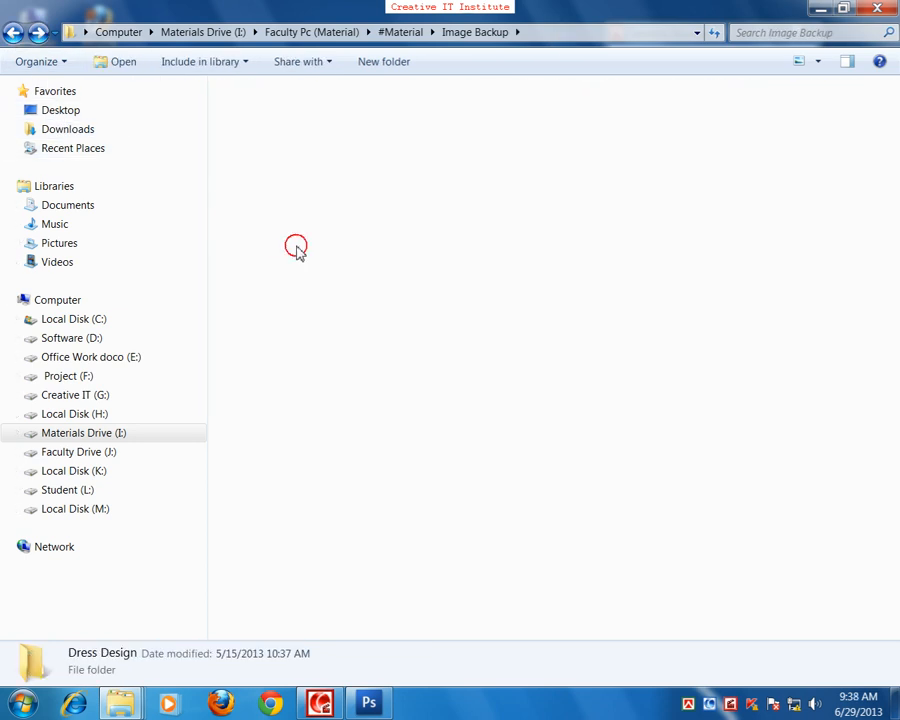
left_click(13, 32)
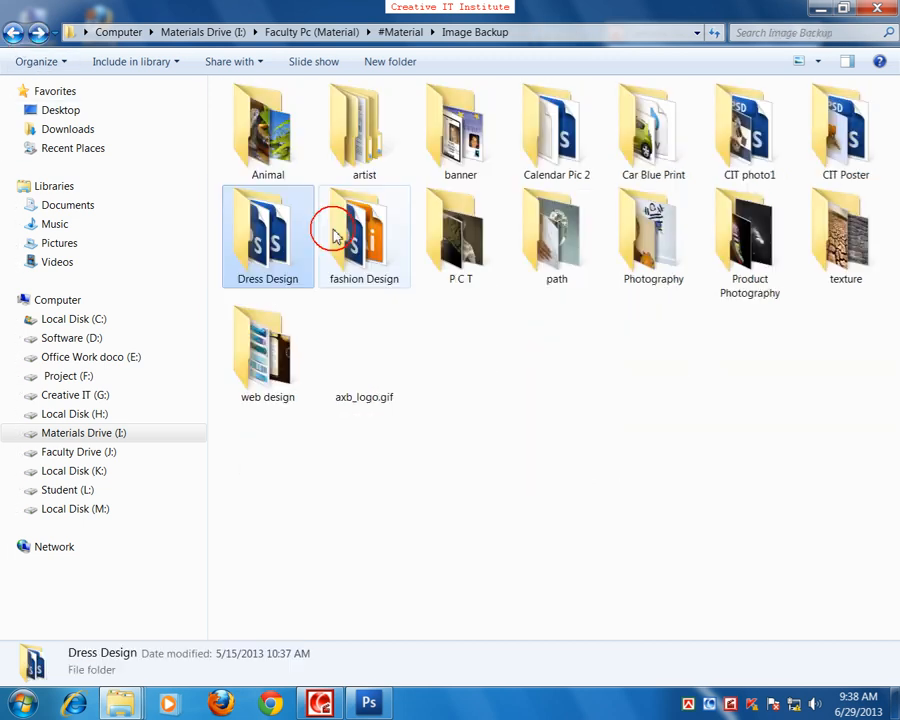
left_click(372, 250)
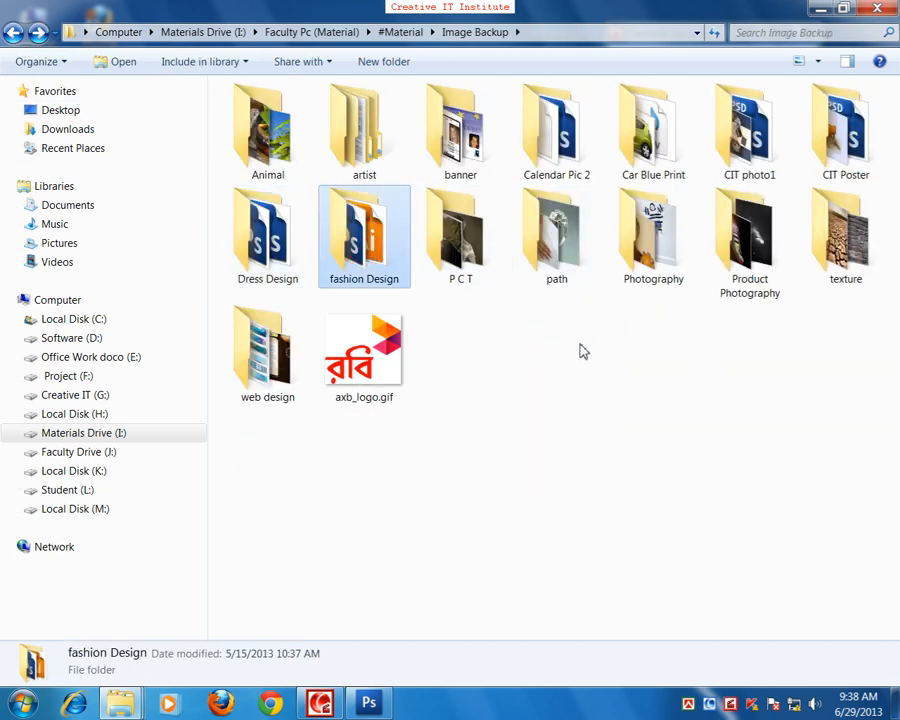
left_click(412, 252)
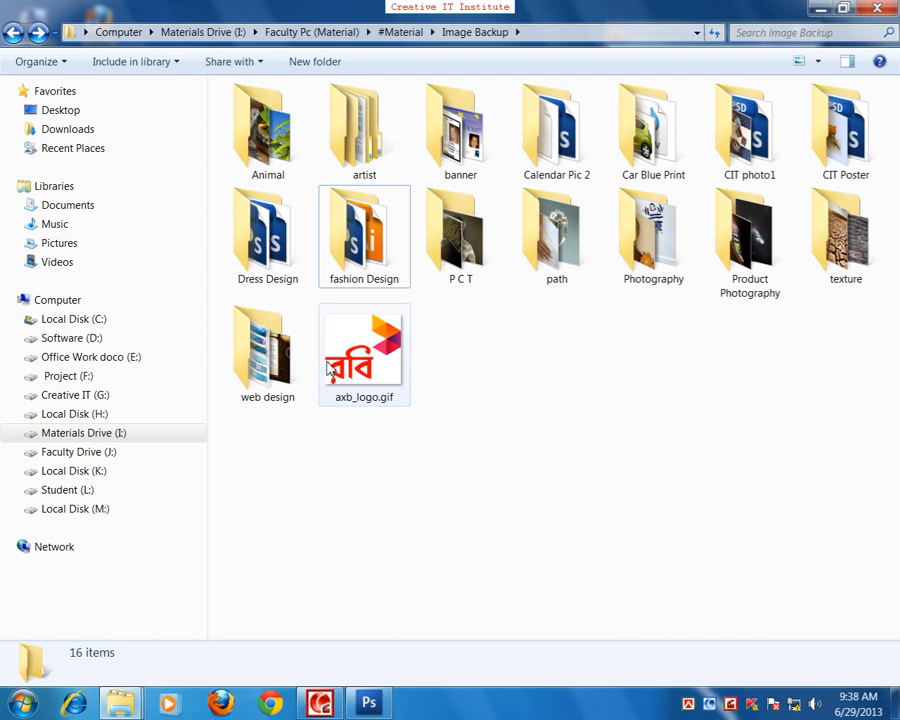
Go up to the #Material folder and open Retouch Image inside the Photoshop folder.
left_click(13, 32)
double_click(566, 262)
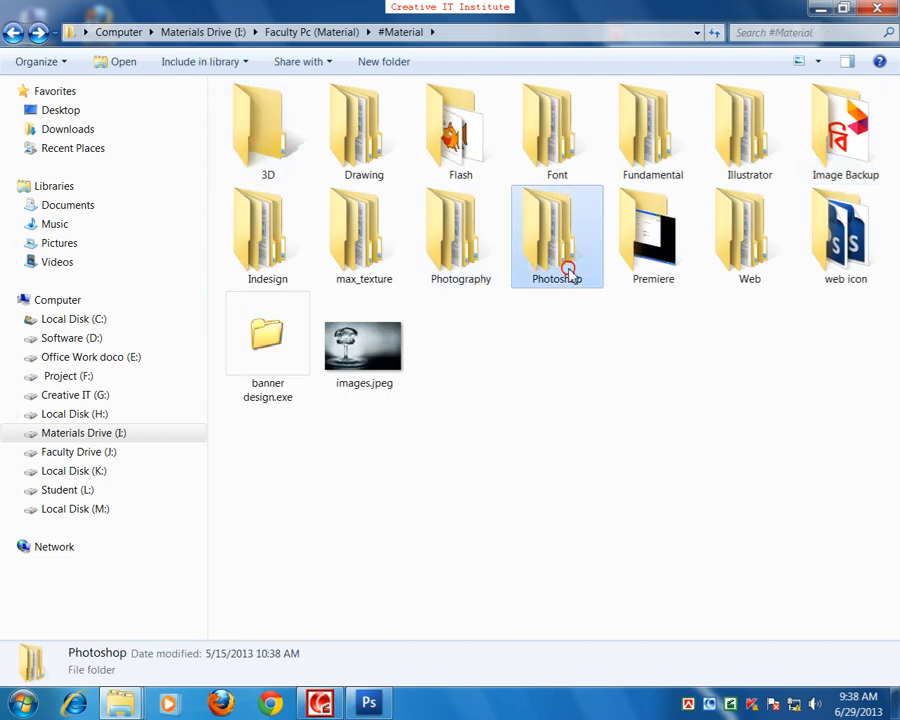
left_click(269, 149)
double_click(269, 149)
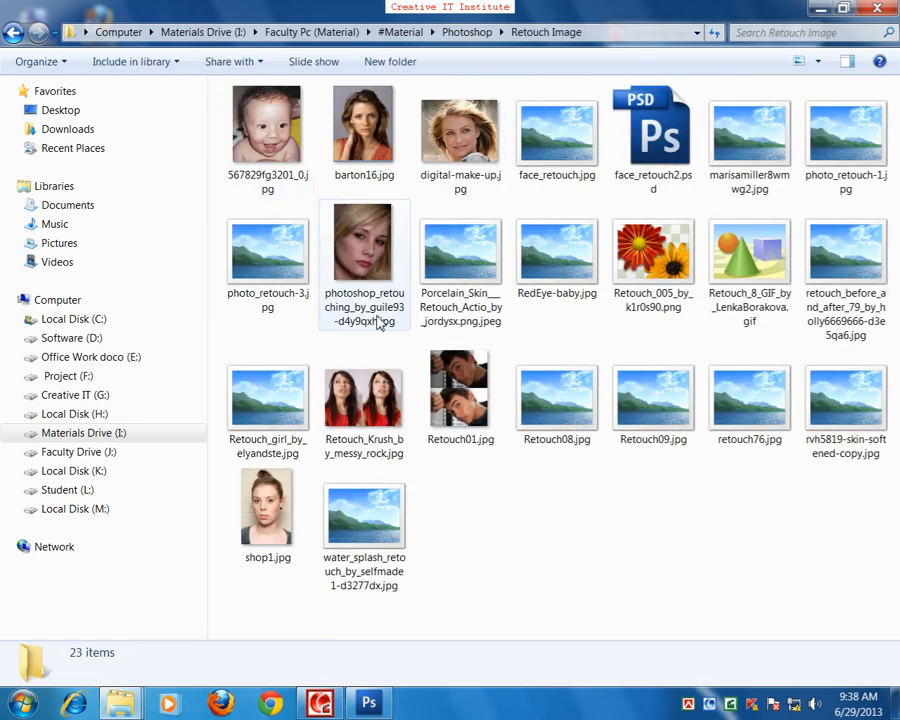
Open photo_retouch-3.jpg and view the retouching samples up to the Retouch_8 GIF portrait.
double_click(291, 236)
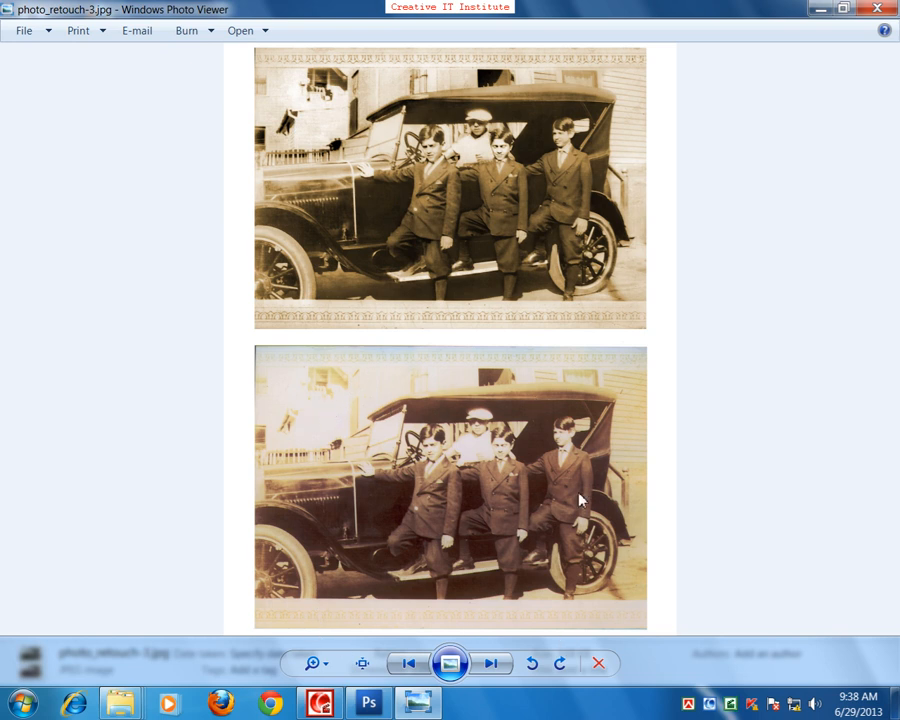
key("Right")
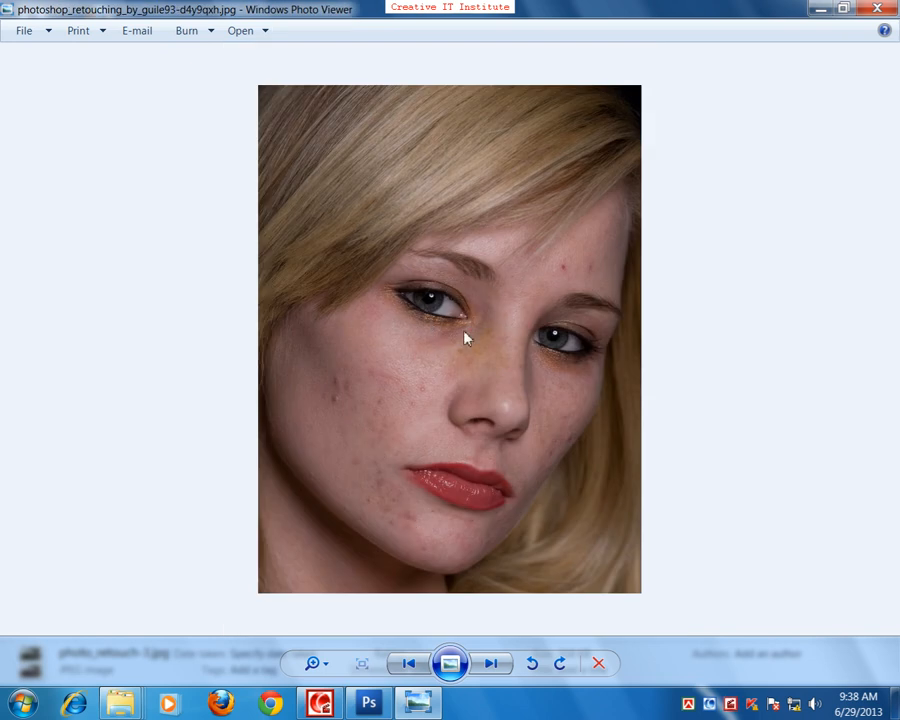
key("Right")
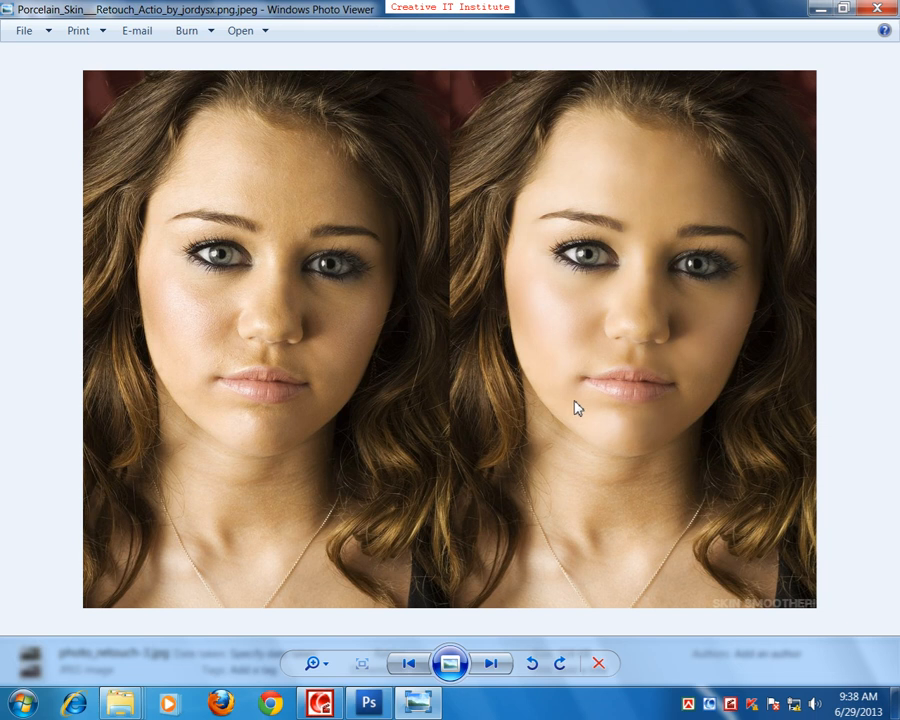
key("Right")
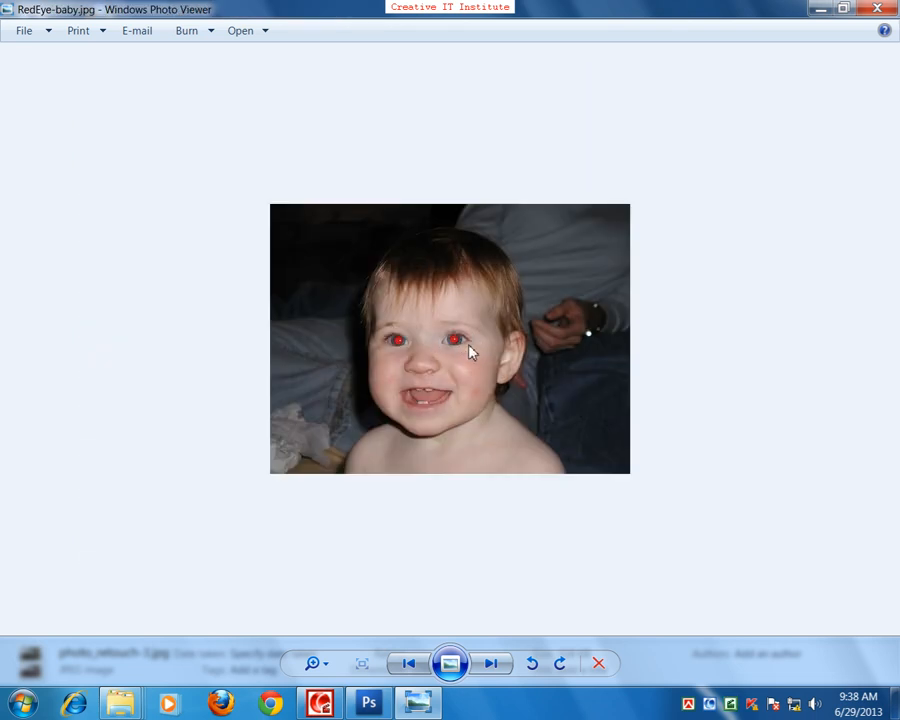
key("Right")
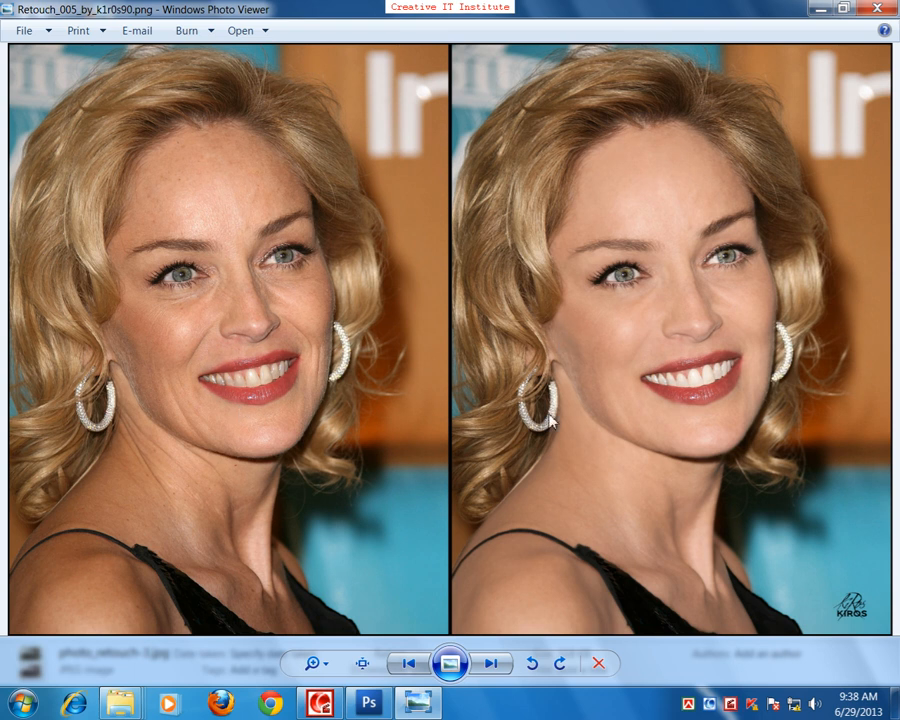
key("Right")
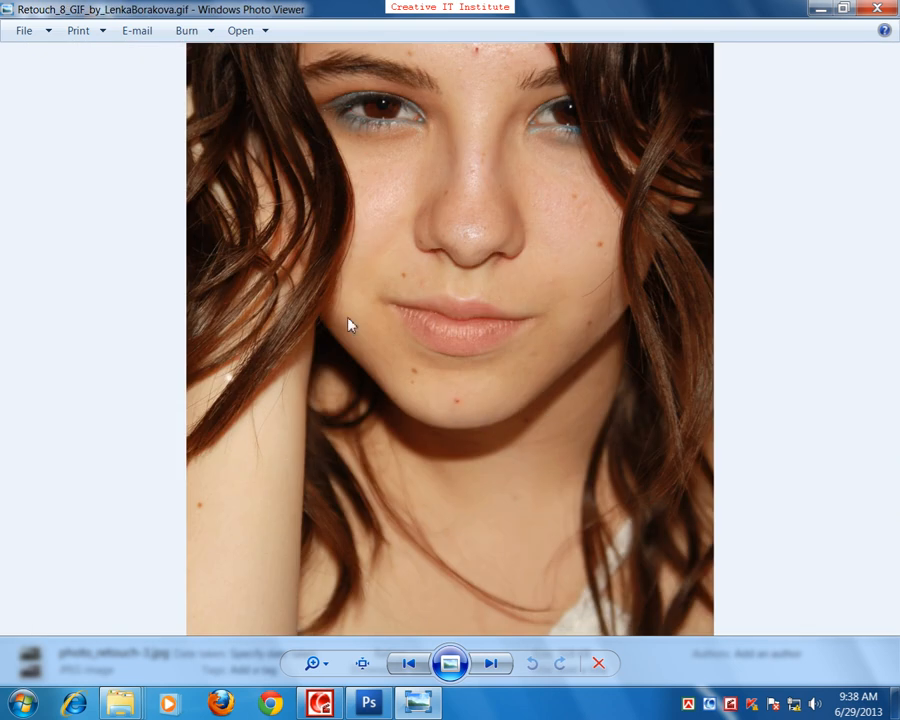
View the before-and-after portrait retouches from retouch_before_and_after_79 through Retouch01.jpg to retouch76.jpg.
key("Right")
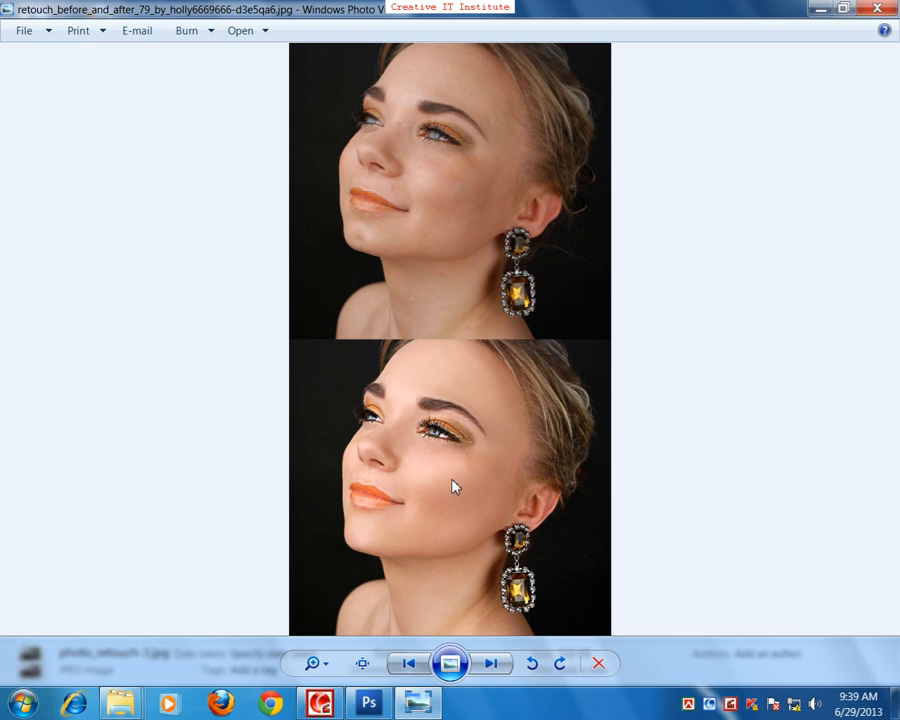
key("Right")
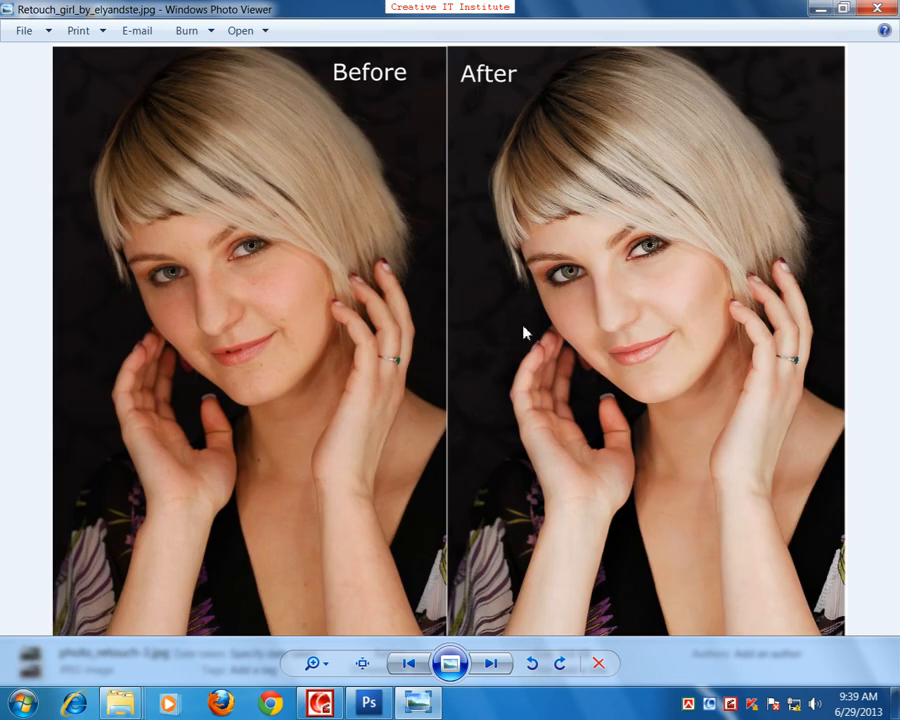
key("Right")
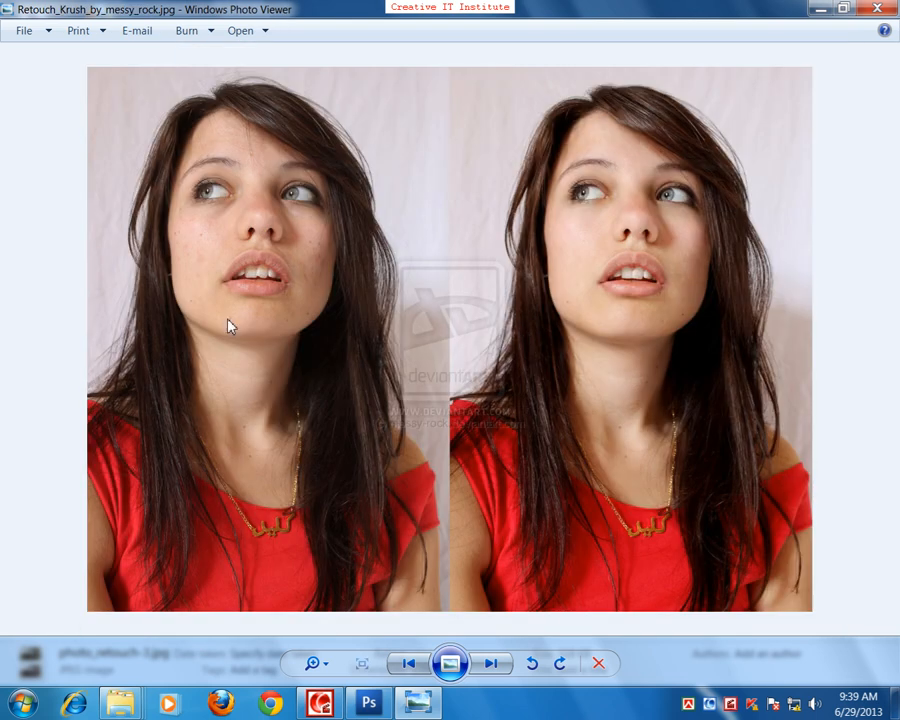
key("Right")
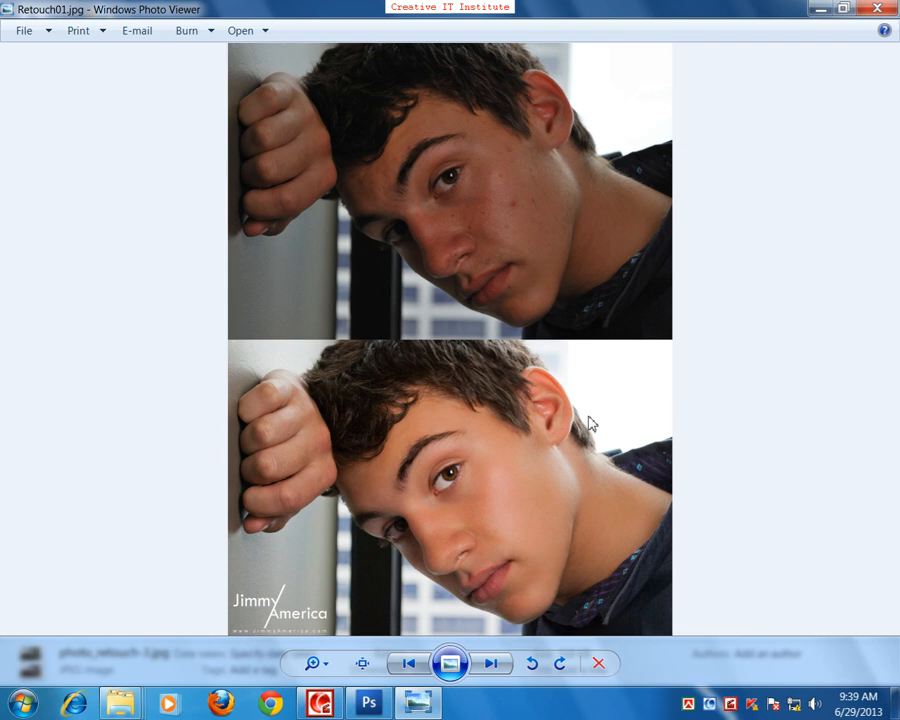
key("Right")
key("Right")
key("Right")
key("Right")
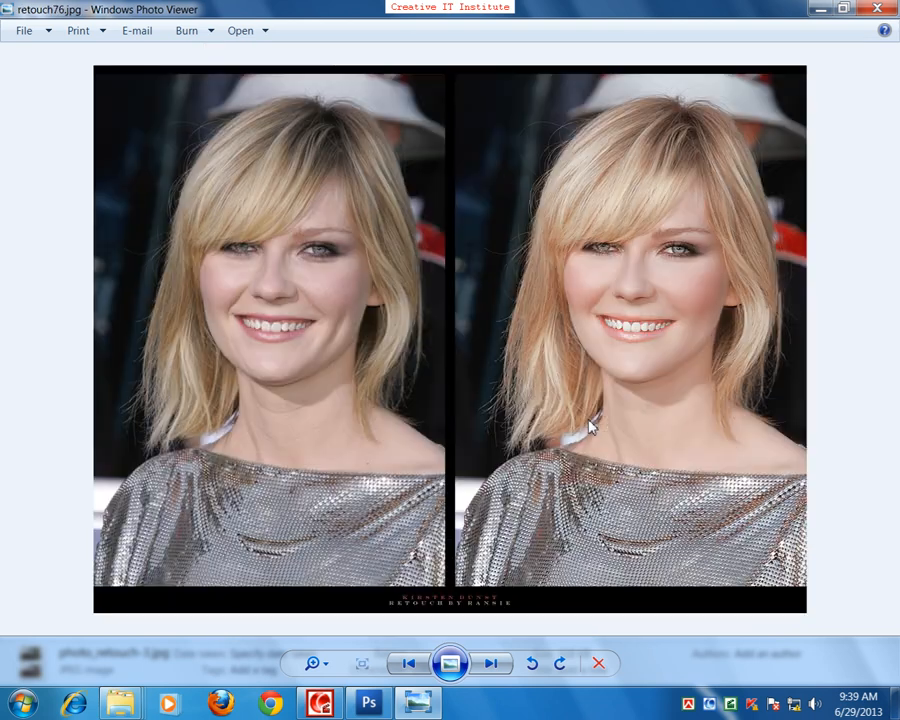
View the remaining retouching samples, including the water splash retouch, and continue around to face_retouch.jpg.
key("Right")
key("Right")
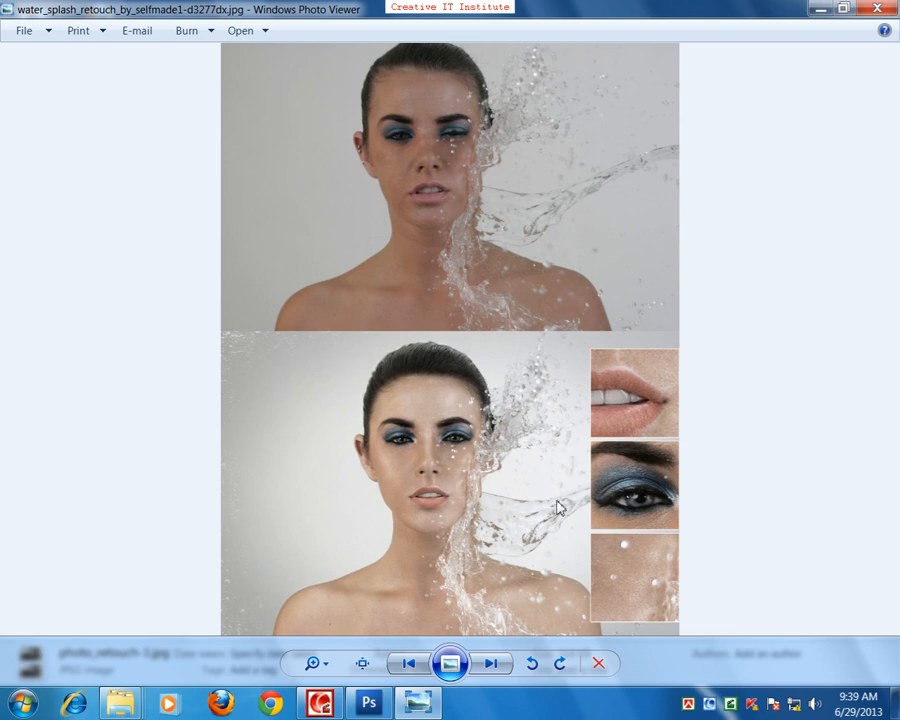
key("Right")
key("Right")
key("Right")
key("Right")
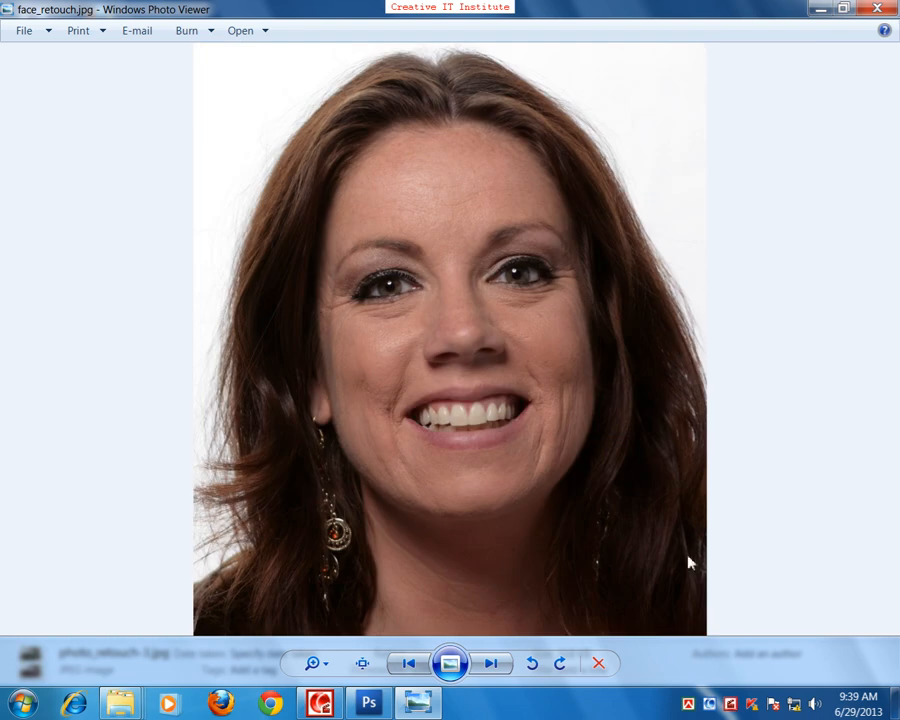
Close the photo viewer and the Retouch Image folder window.
left_click(888, 10)
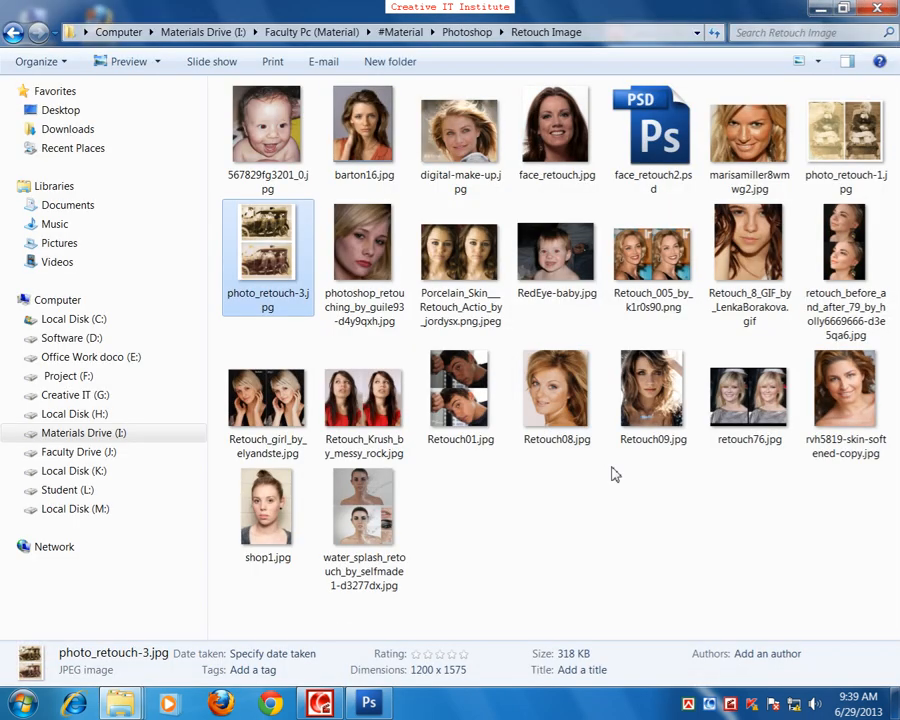
left_click(672, 522)
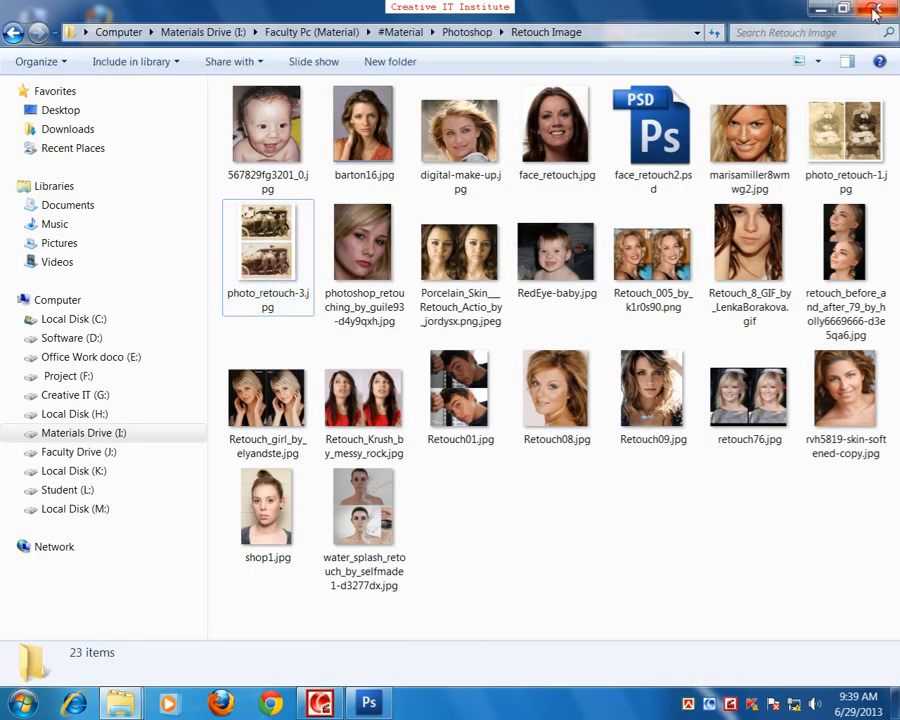
left_click(877, 9)
Switch to the Faculty Pc (Faculti Drive) window and open 2.jpg from the Ad Design folder.
mouse_move(122, 690)
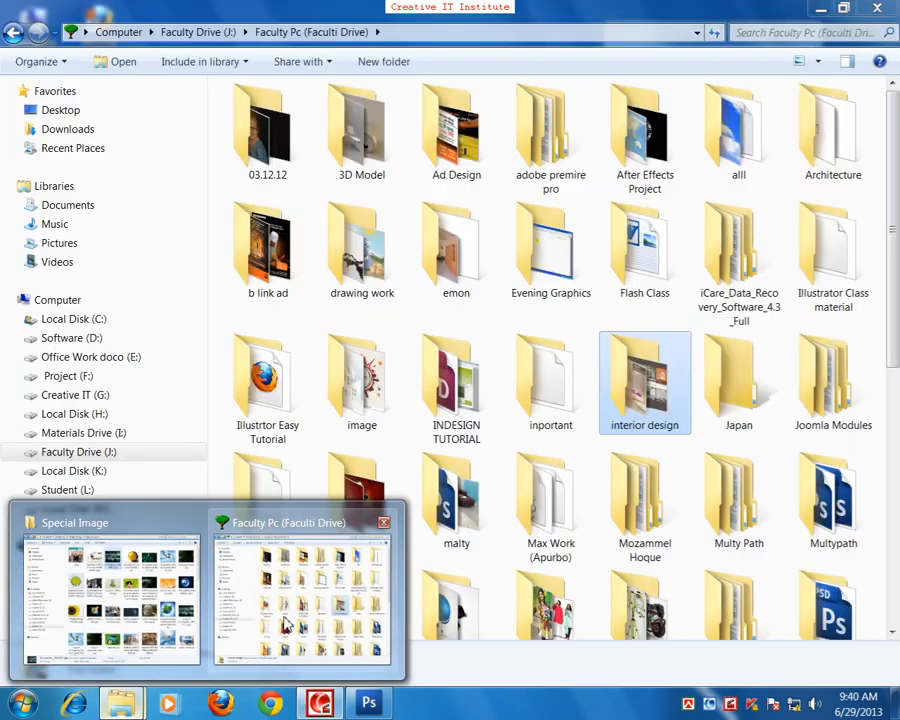
left_click(286, 625)
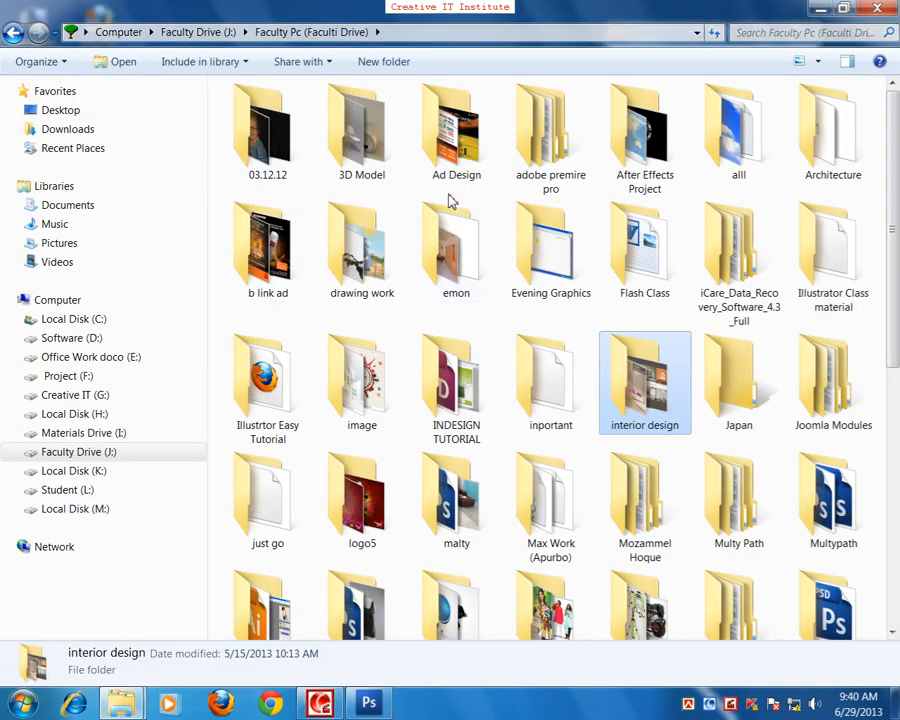
double_click(458, 172)
double_click(264, 168)
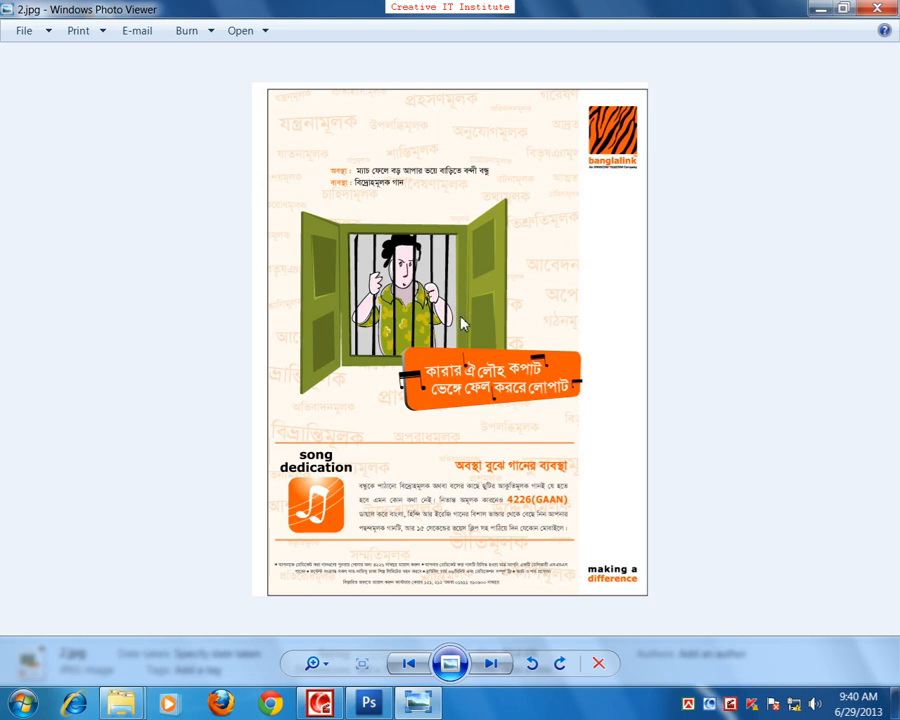
View the ad designs from 2exciting_reactivation_offer.jpg on to the banglalink Nokia handset discount banner.
key("Right")
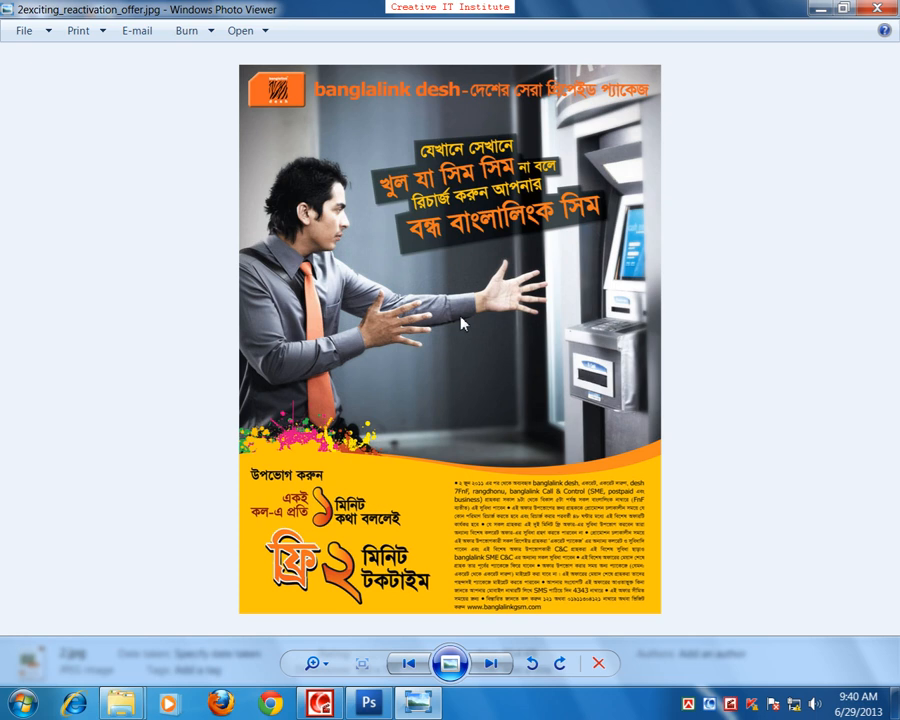
key("Right")
key("Right")
key("Right")
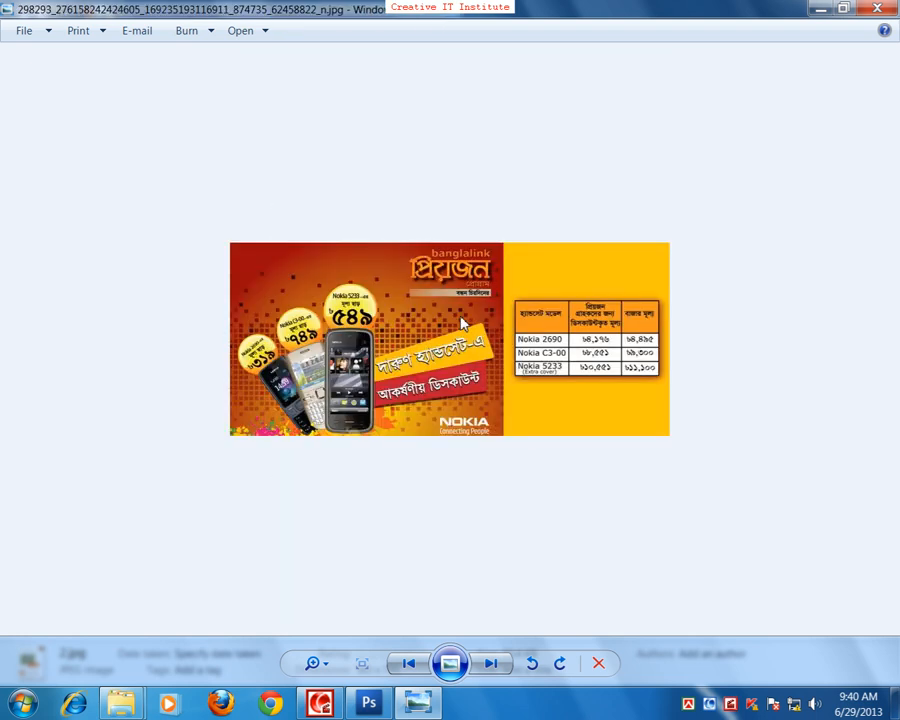
View the remaining banglalink ad designs up to internet packages of banglalink.jpg.
key("Right")
key("Right")
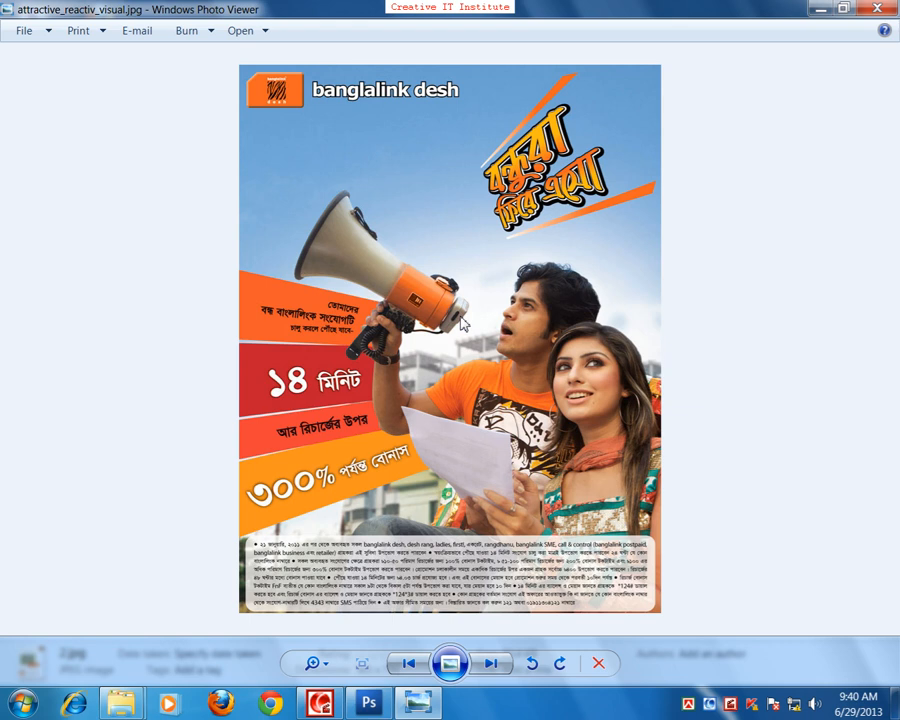
key("Right")
key("Right")
key("Right")
key("Right")
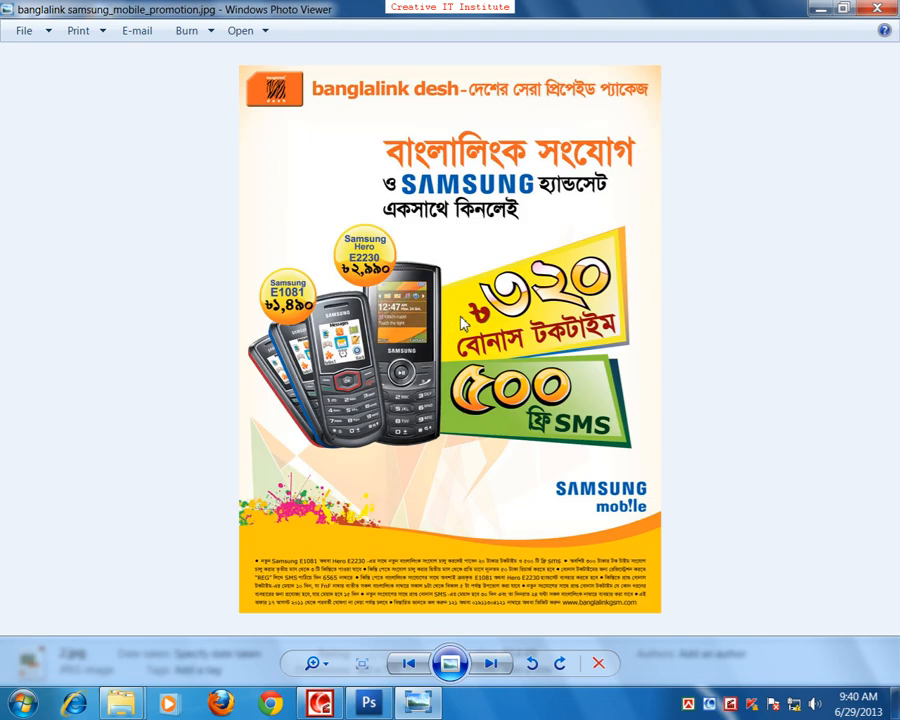
key("Right")
key("Right")
key("Right")
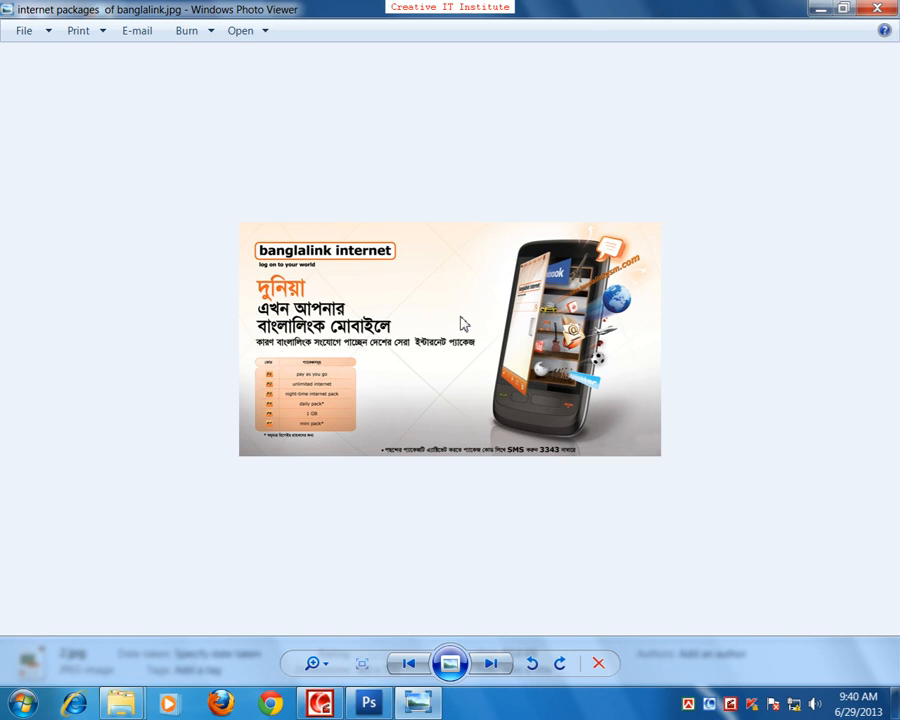
Close the photo viewer and the Ad Design folder window, then refresh the desktop.
left_click(886, 9)
left_click(886, 9)
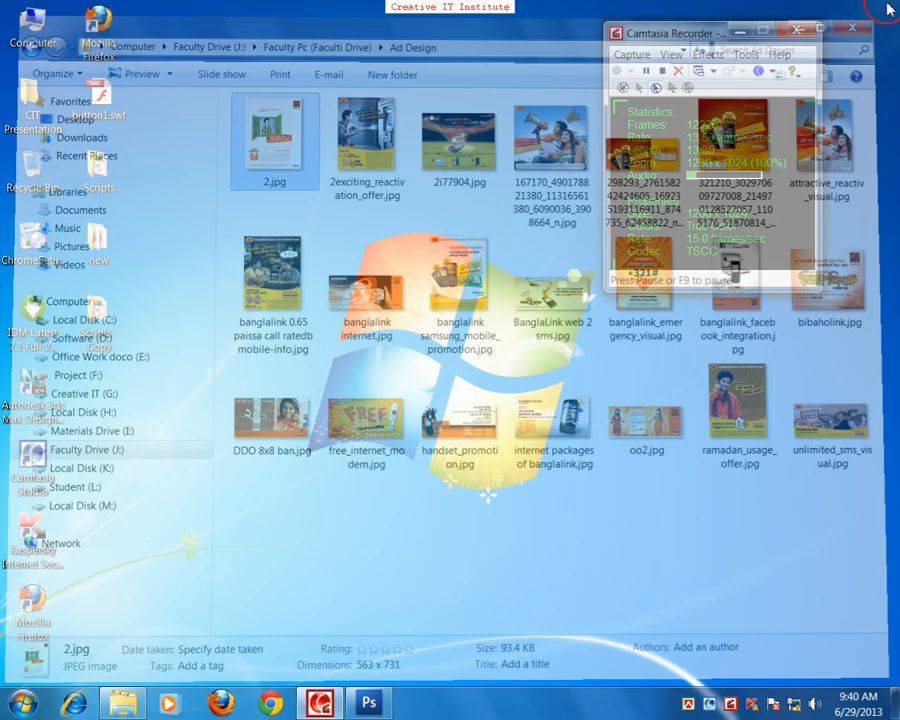
right_click(411, 380)
left_click(450, 420)
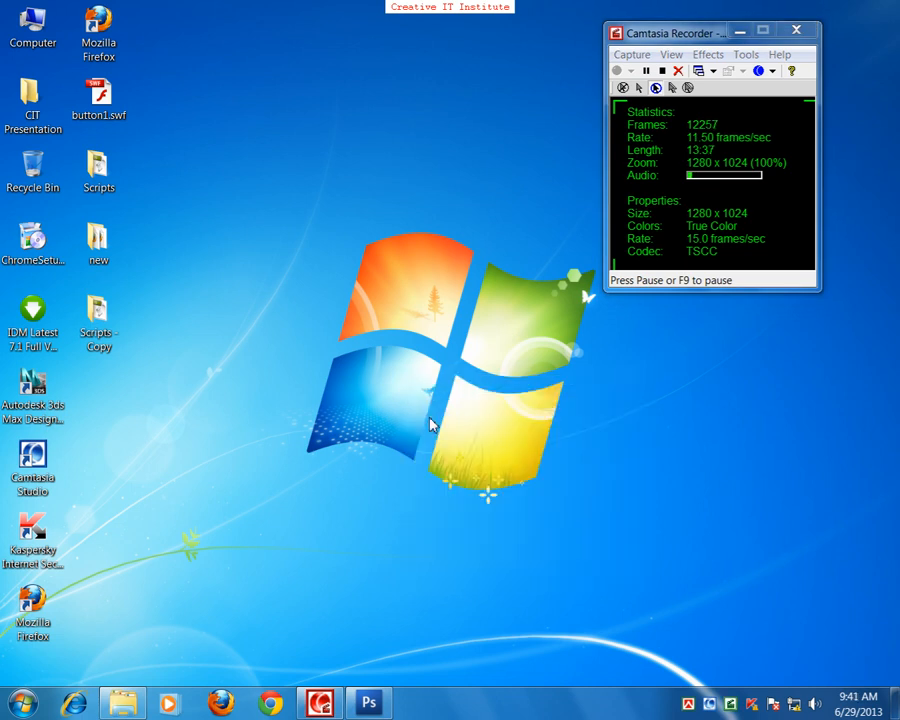
Switch to the Adobe Photoshop CS3 window.
left_click(369, 703)
left_click(355, 548)
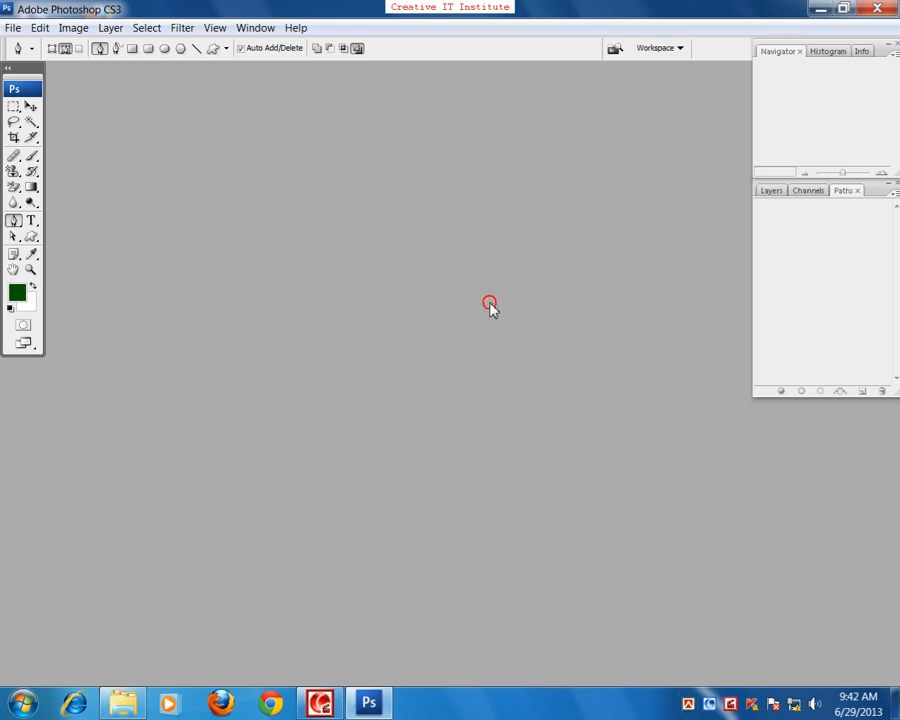
left_click(339, 284)
left_click(349, 426)
left_click(12, 27)
left_click(37, 52)
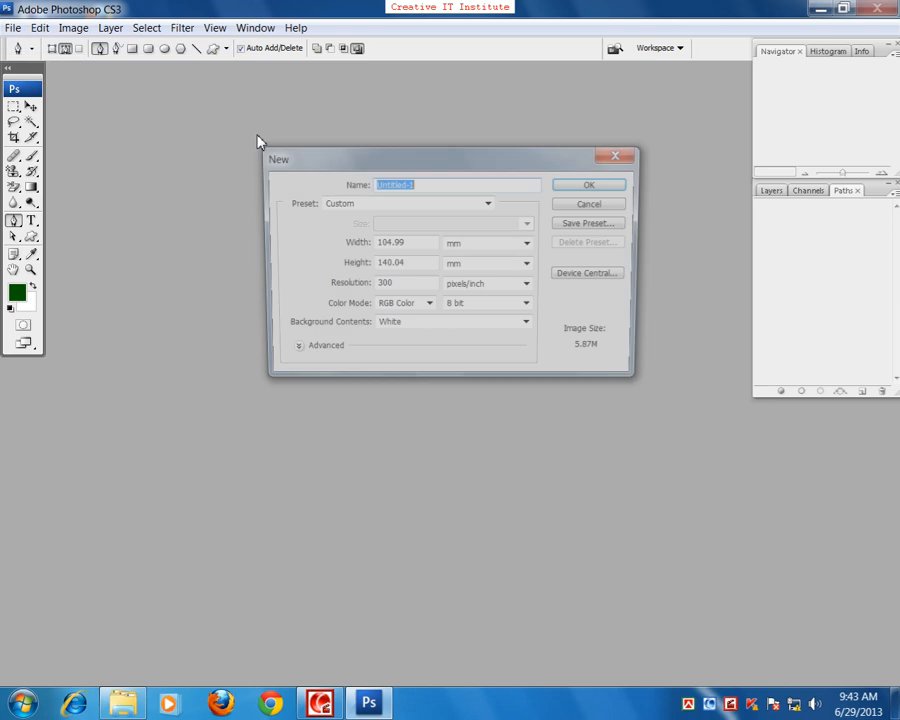
left_click_drag(364, 161, 181, 172)
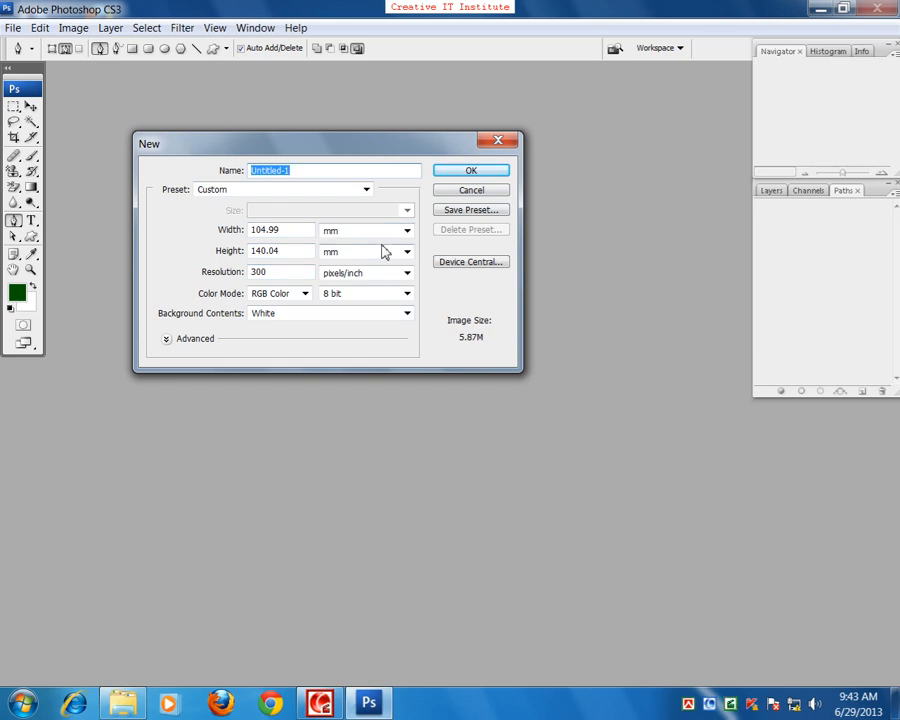
left_click_drag(376, 150, 442, 132)
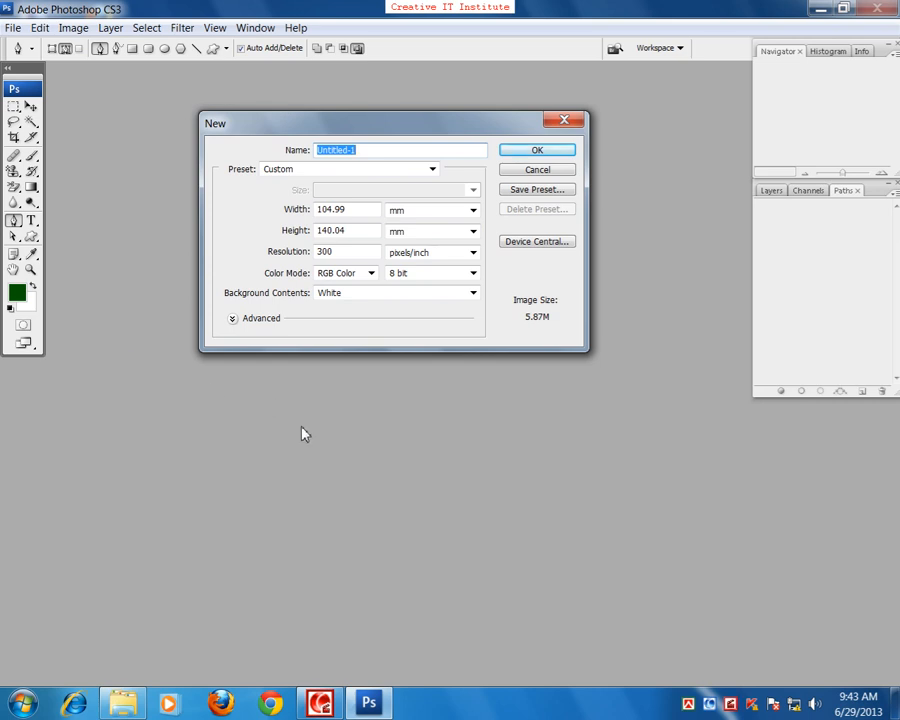
left_click_drag(370, 150, 405, 166)
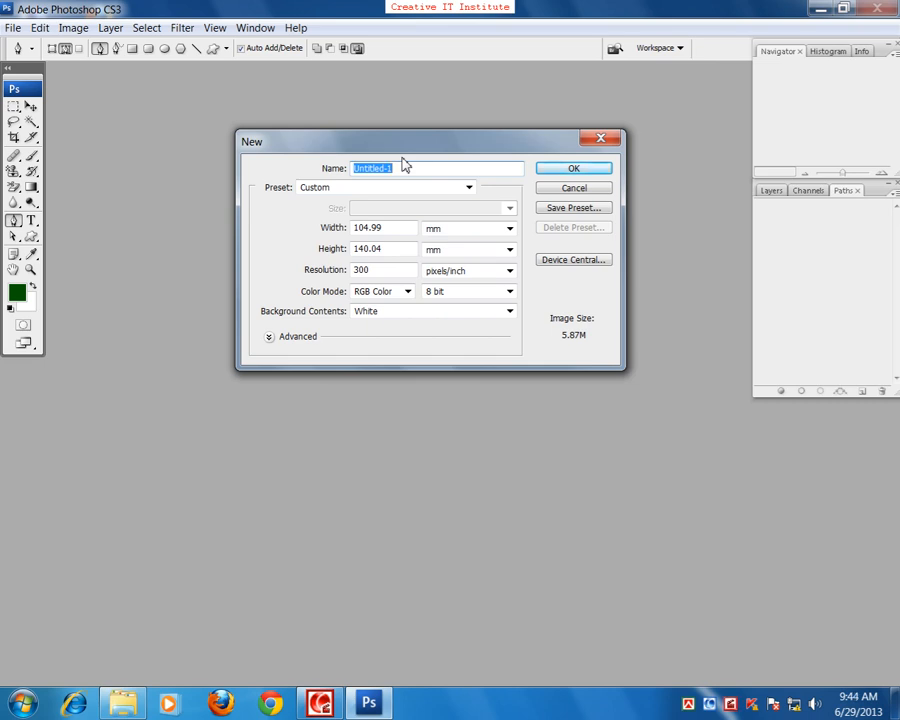
left_click(548, 190)
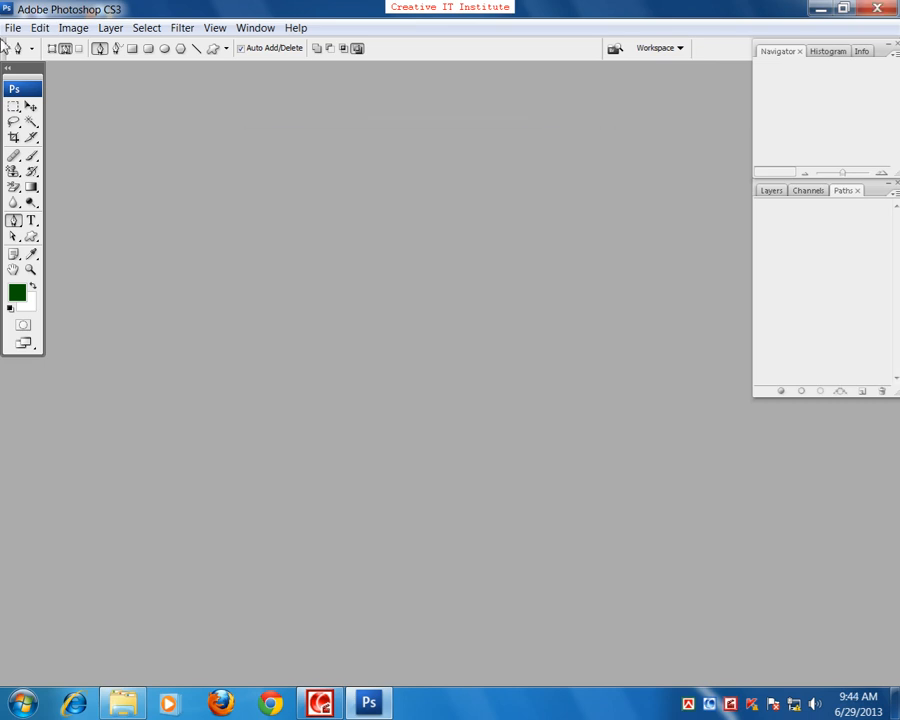
Create a document with the Default Photoshop Size preset and close it again.
left_click(14, 28)
left_click(22, 44)
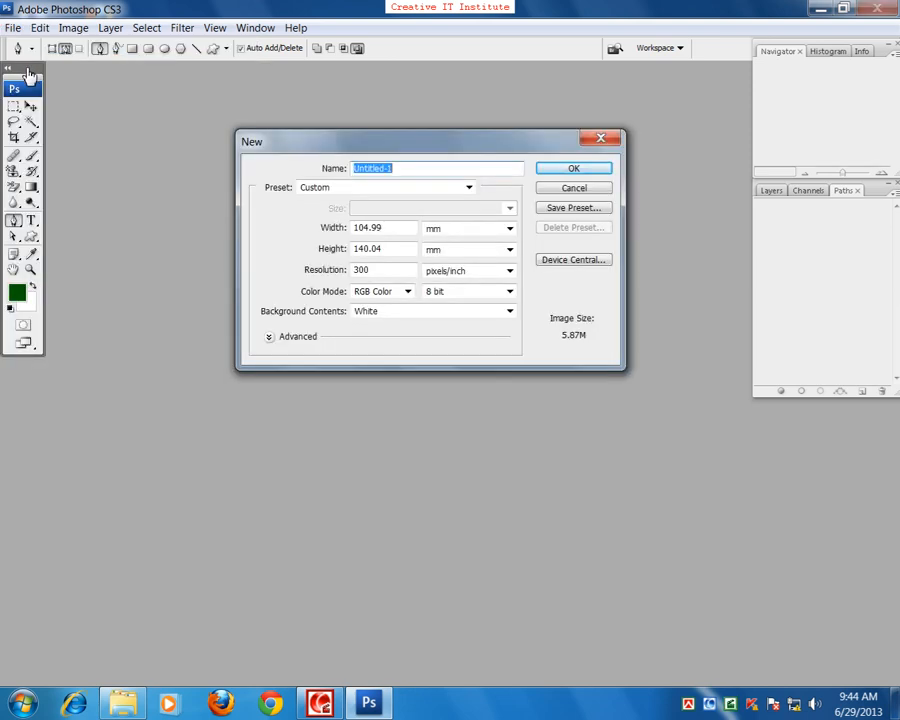
left_click(376, 188)
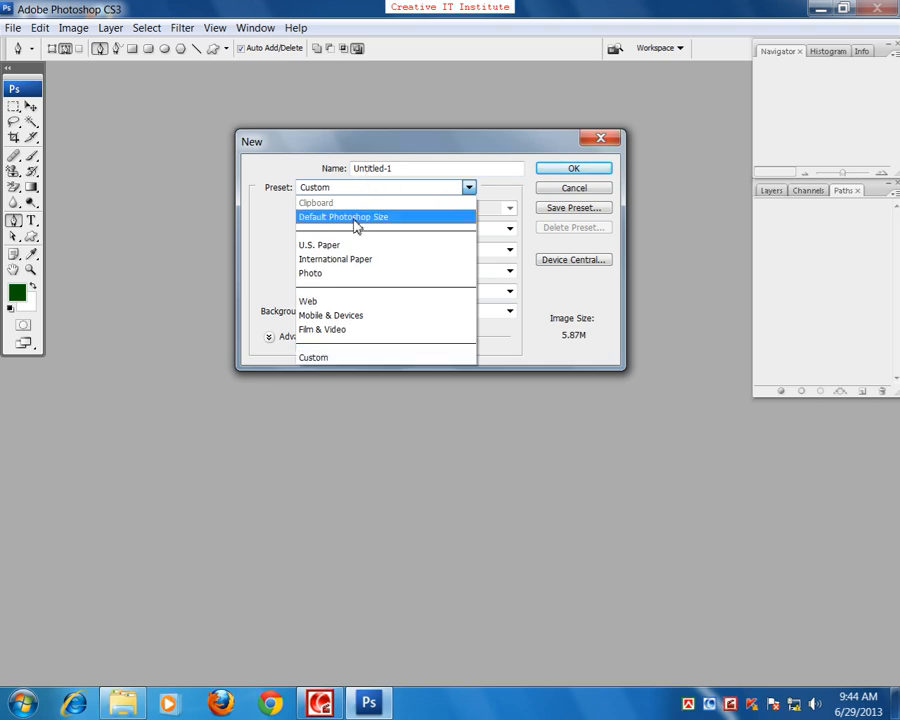
left_click(355, 221)
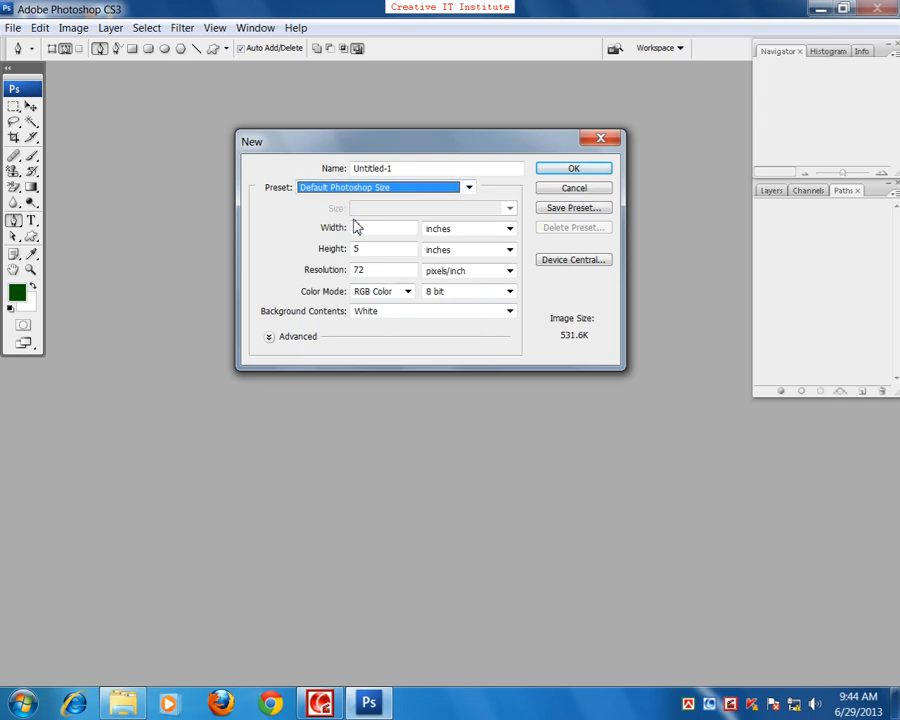
left_click(546, 172)
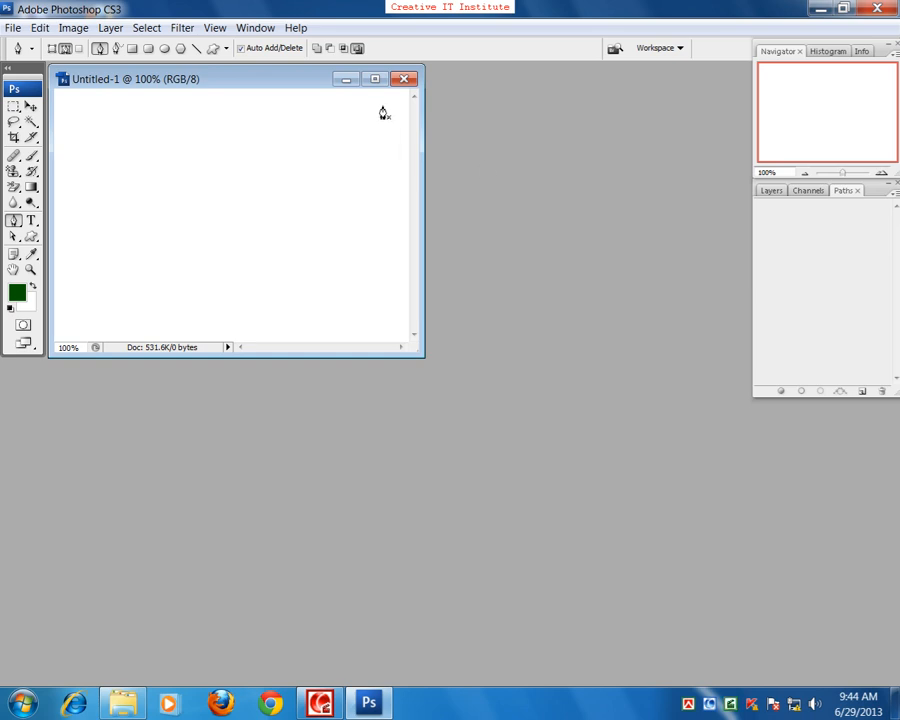
left_click(404, 80)
Create a new 7 by 5 inch document at 72 pixels/inch in RGB Color with a white background.
left_click(13, 27)
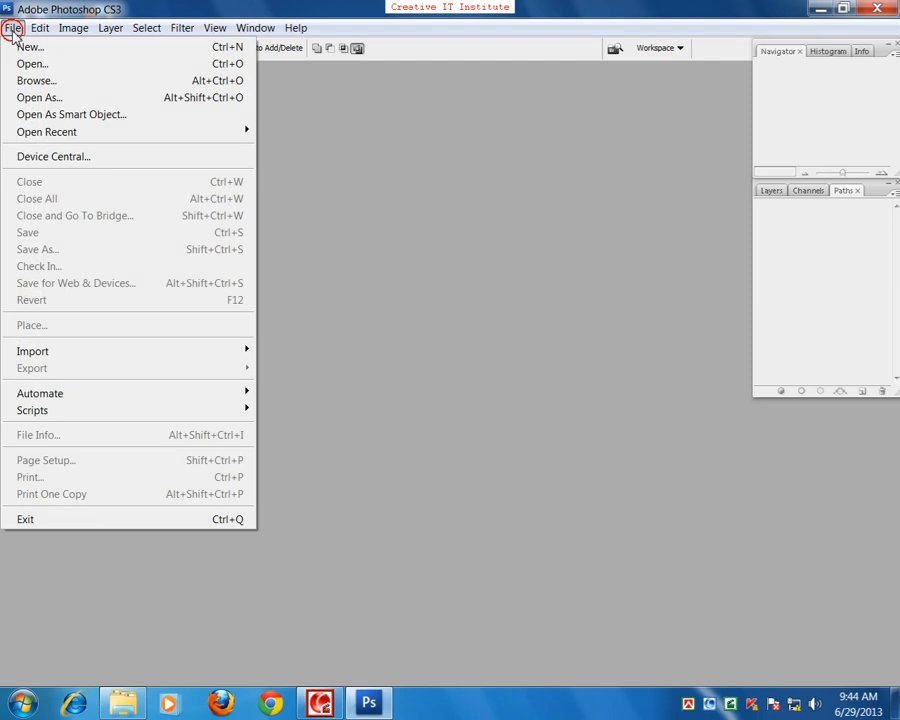
left_click(28, 46)
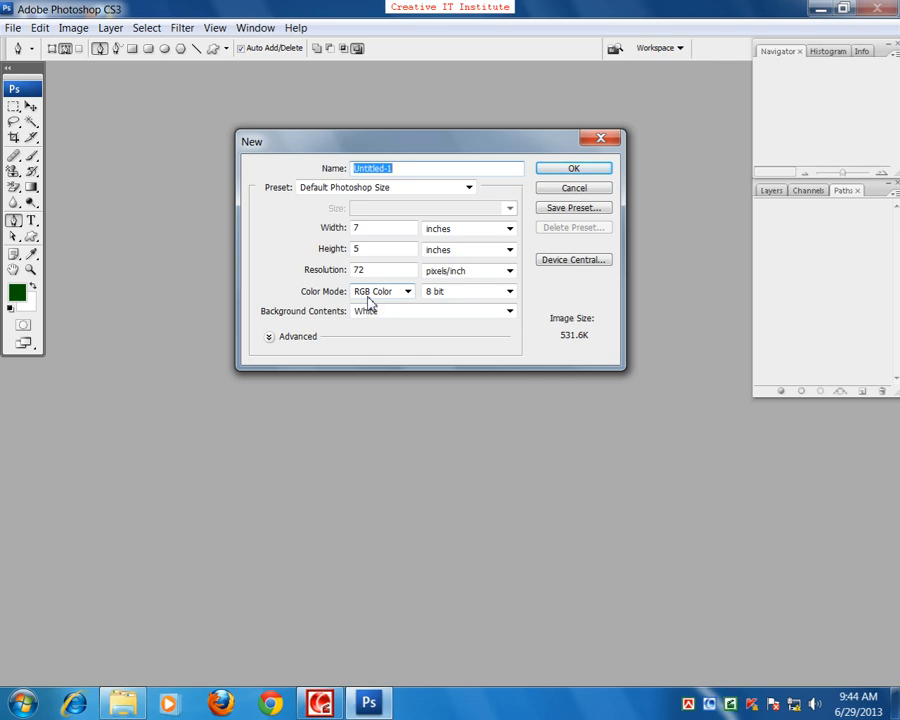
left_click(596, 172)
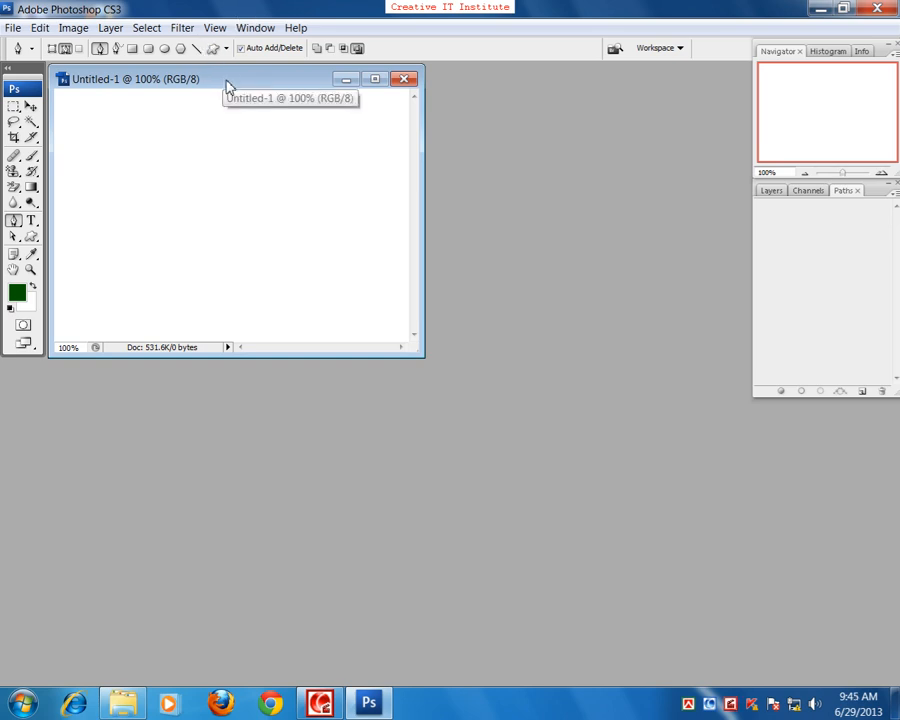
Cycle the blank document through all screen modes back to standard, and look up the Screen Mode options.
key("f")
key("f")
key("f")
key("f")
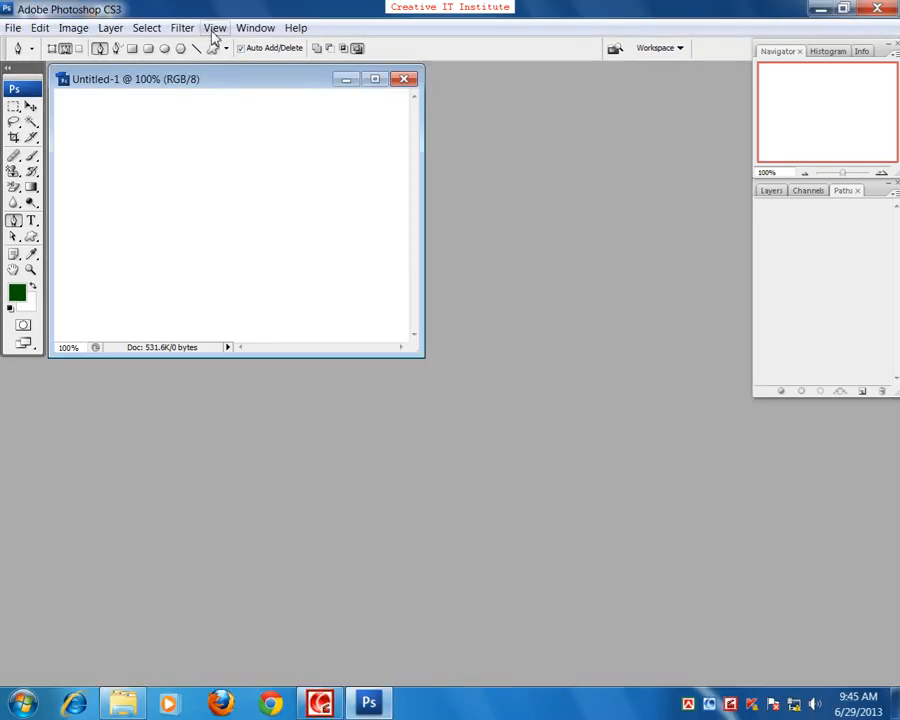
left_click(215, 28)
mouse_move(257, 235)
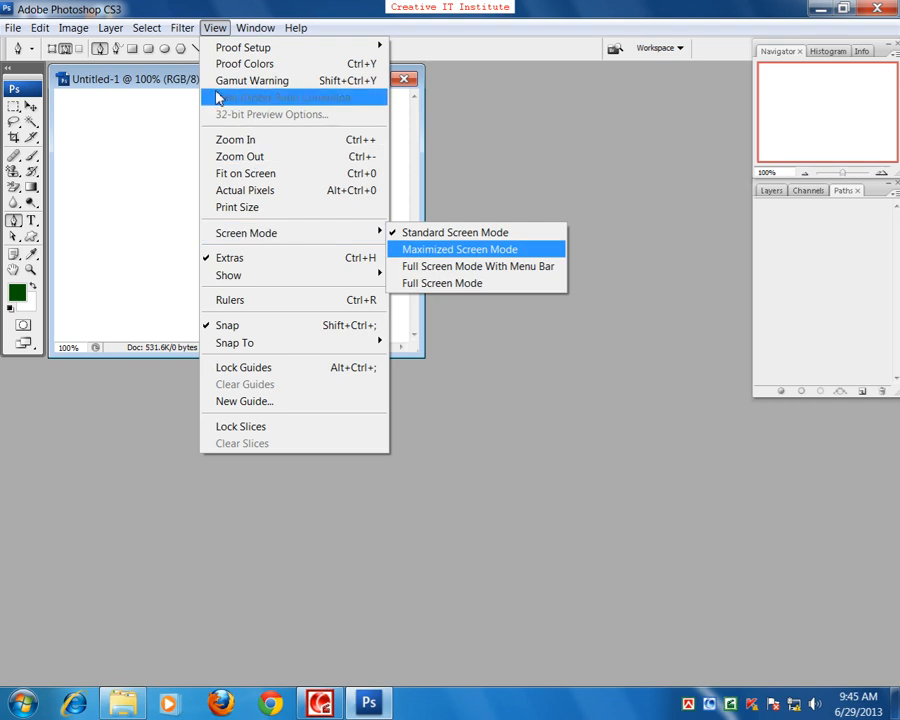
left_click(173, 80)
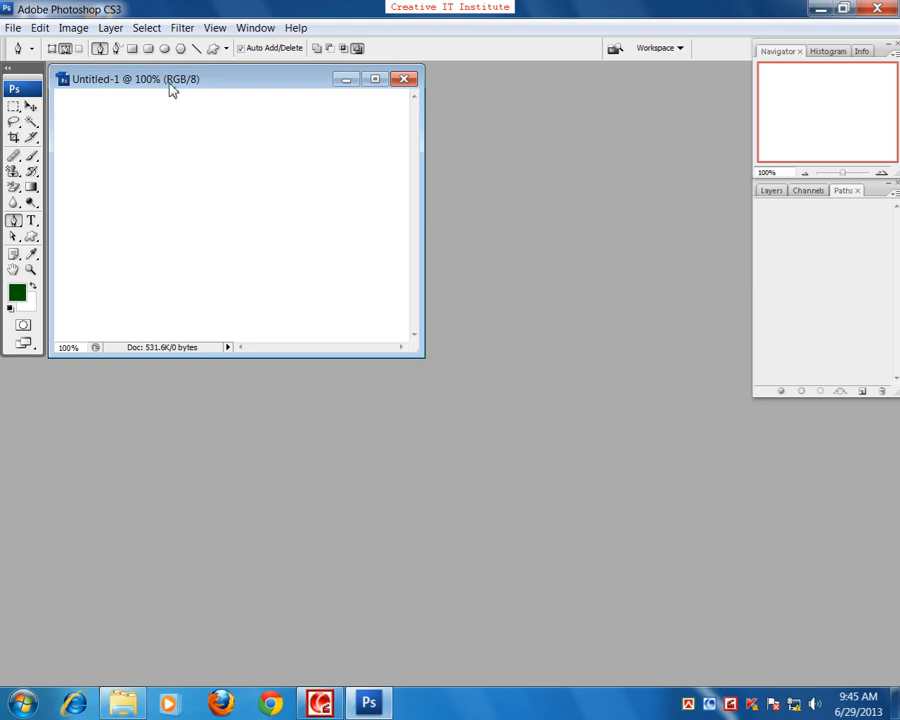
Move the blank document's window inward and step it through maximized, full screen with menu bar and full screen modes back to standard.
left_click_drag(177, 84, 253, 112)
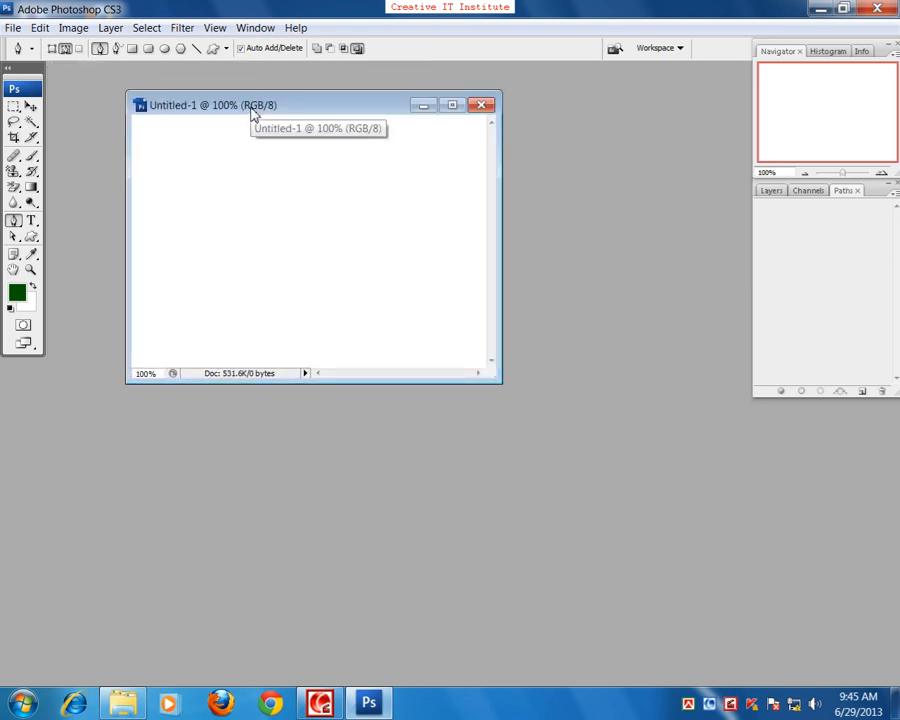
double_click(253, 112)
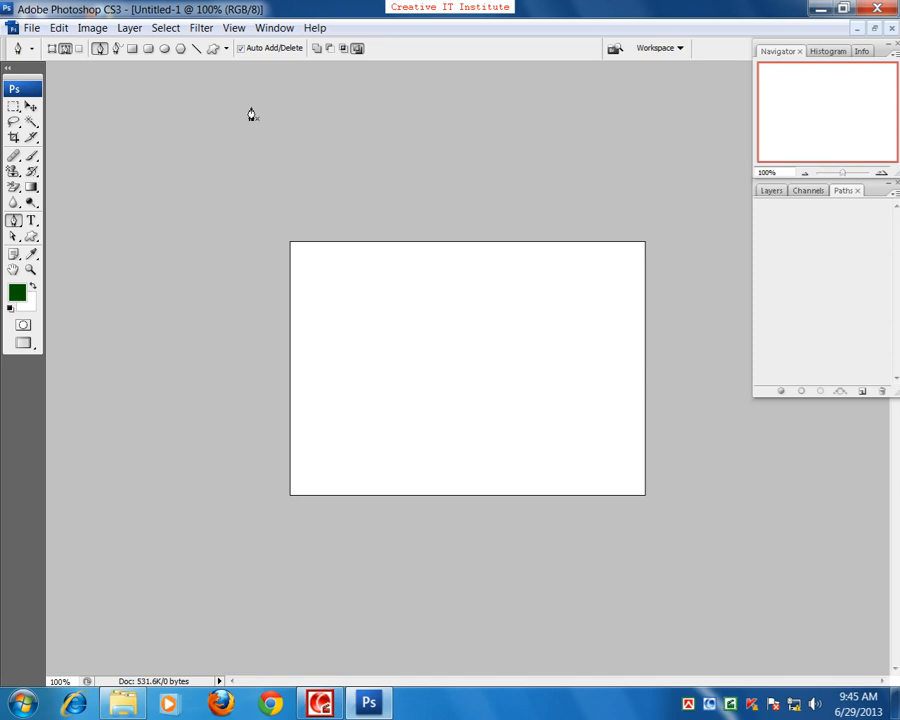
key("f")
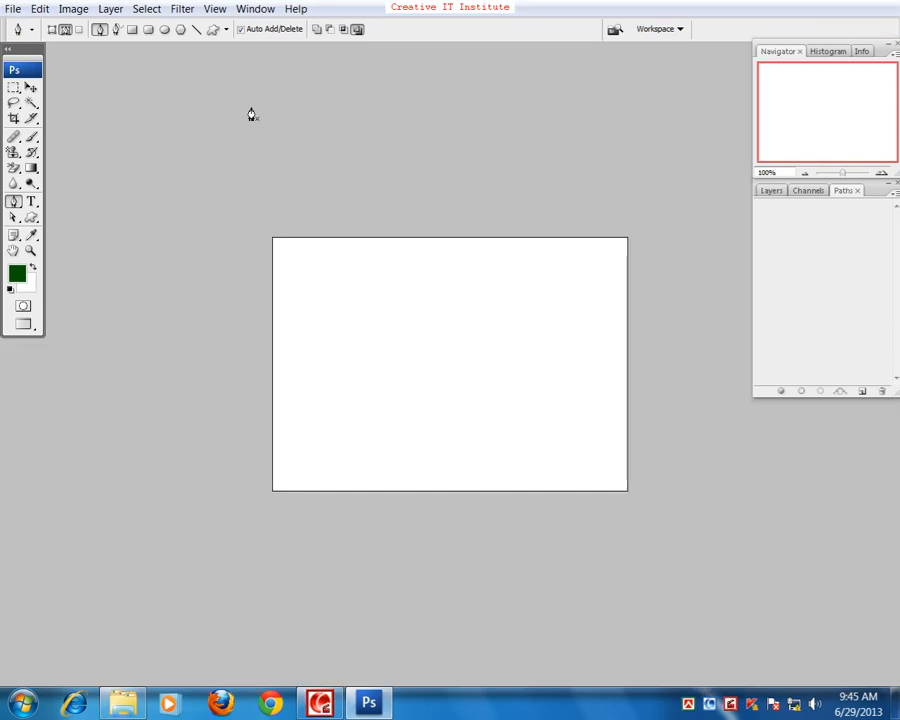
key("f")
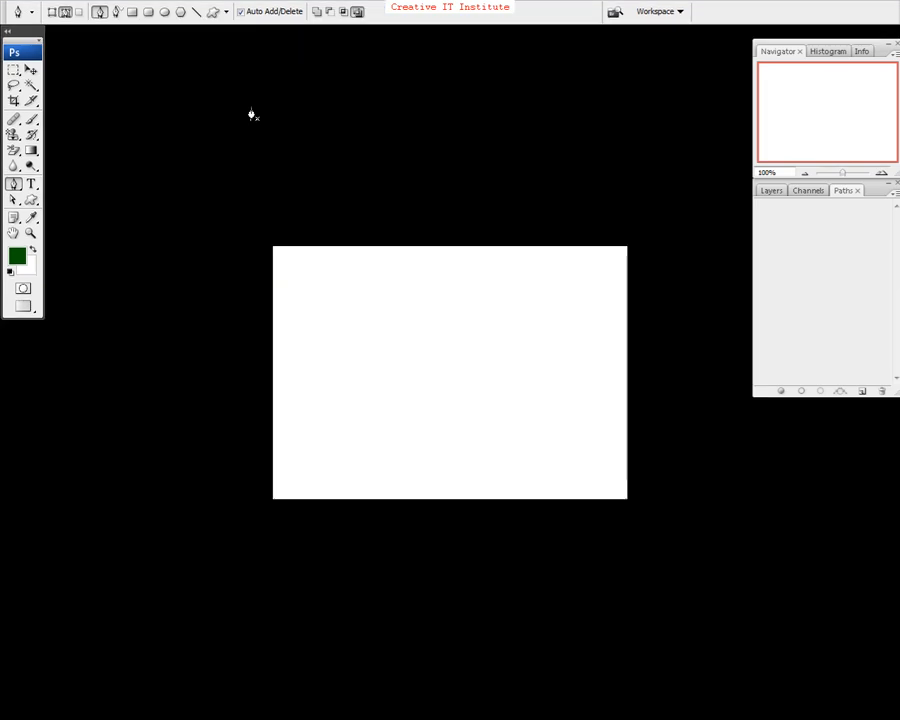
key("f")
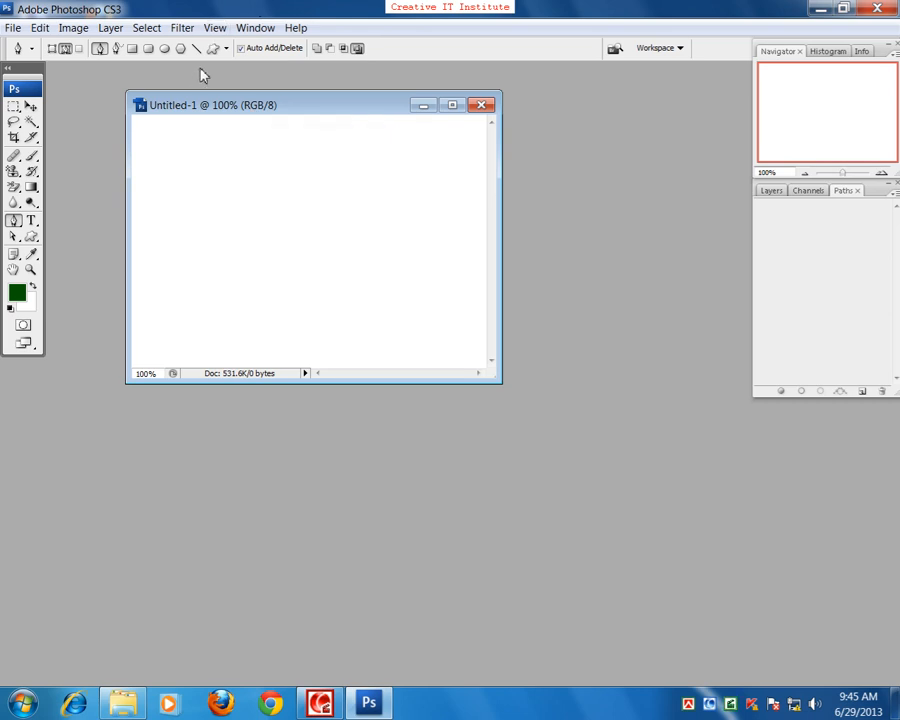
Review the four Screen Mode options and shift the blank document's window slightly.
left_click(213, 30)
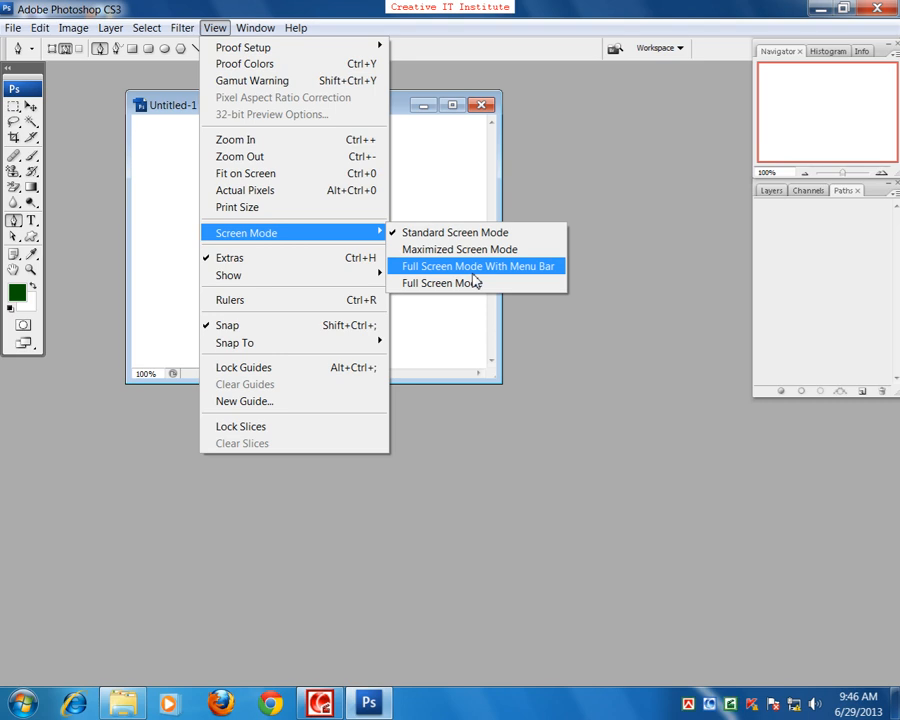
left_click(397, 116)
left_click_drag(345, 114, 326, 124)
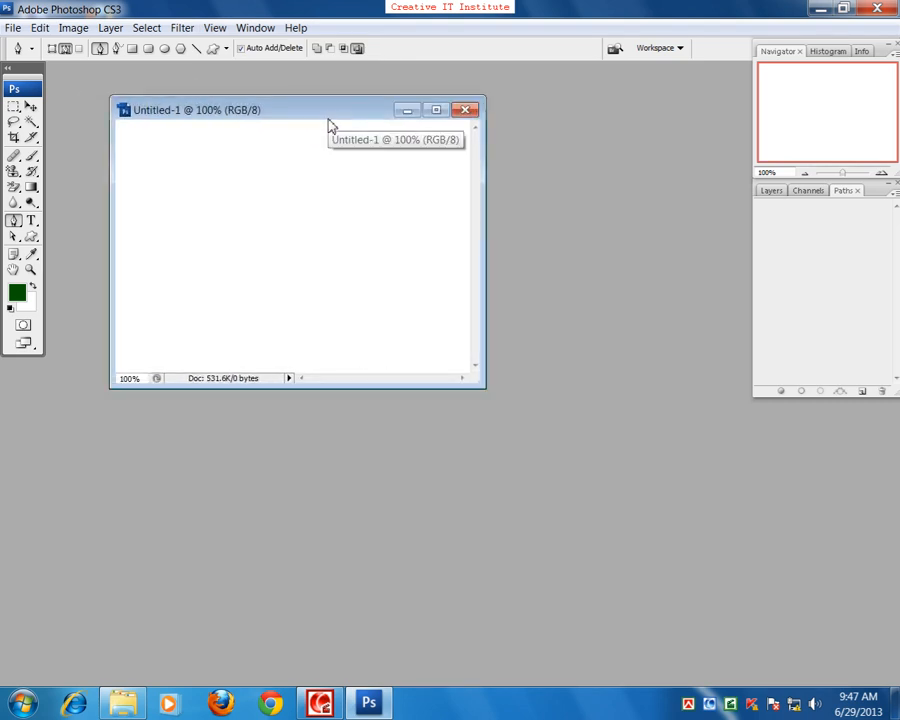
Open four sample images together, including dance-photo-effect1.jpg and the purple eye artwork.
left_click(12, 26)
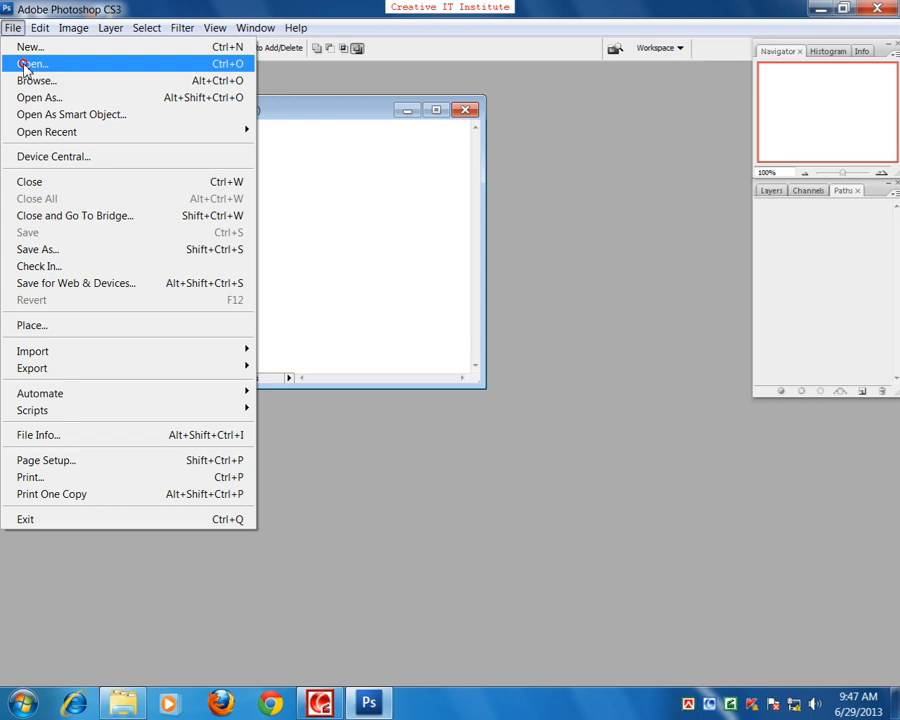
left_click(26, 66)
left_click_drag(805, 306, 456, 330)
left_click(799, 497)
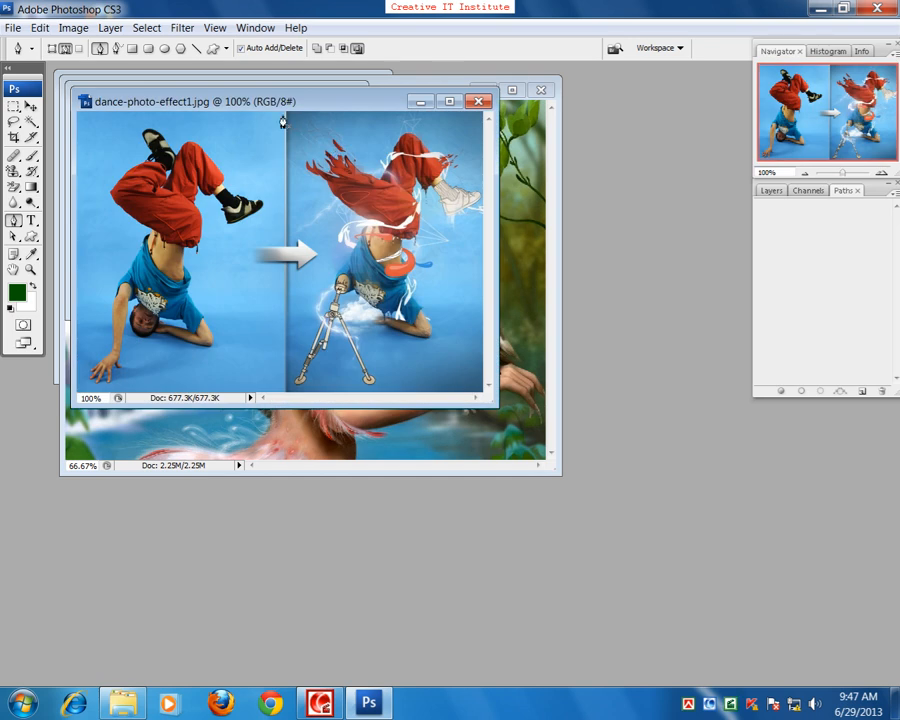
Select the Move tool, spread the four image windows apart and bring the blank Untitled-1 document to the front.
left_click(31, 106)
left_click_drag(134, 105, 300, 154)
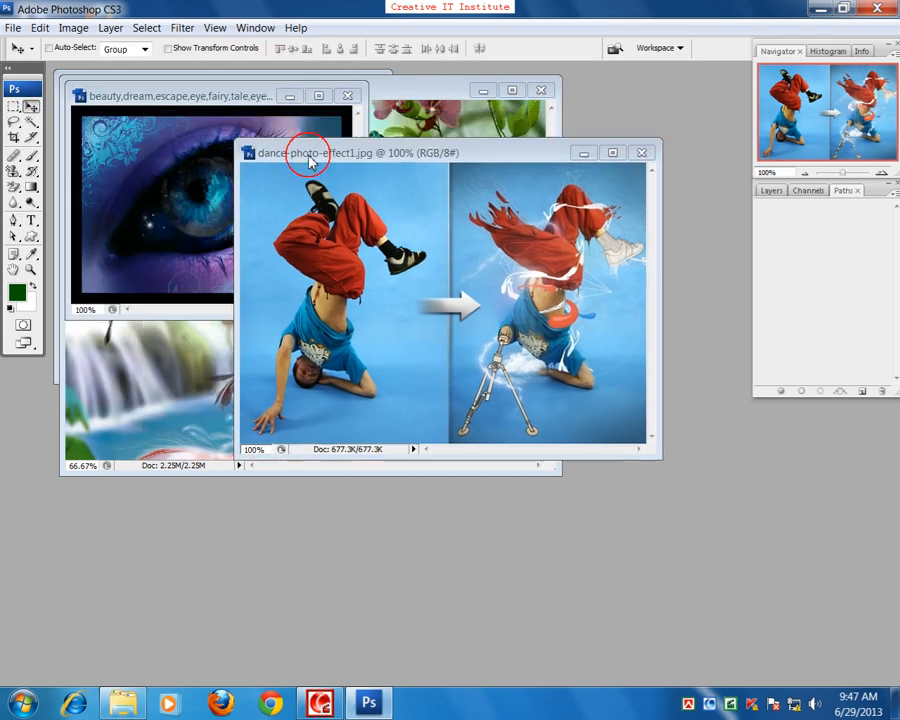
left_click_drag(230, 96, 212, 259)
left_click_drag(362, 153, 490, 206)
left_click_drag(370, 107, 529, 137)
left_click_drag(190, 86, 408, 90)
left_click(137, 133)
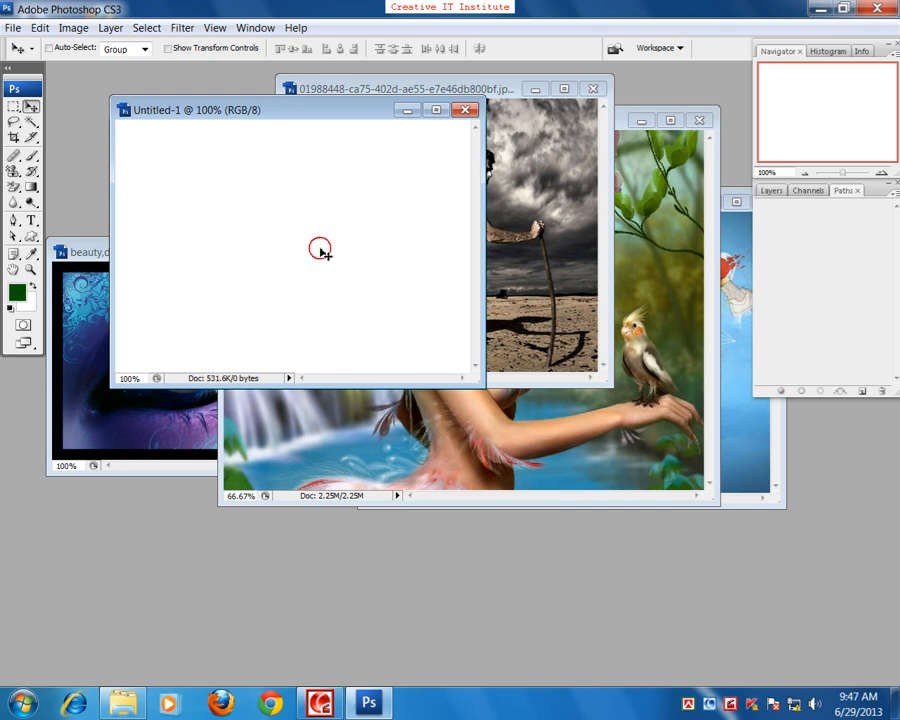
Bring the tree-legged man, fairy and eye images to the front one by one, and return to Untitled-1.
left_click(522, 252)
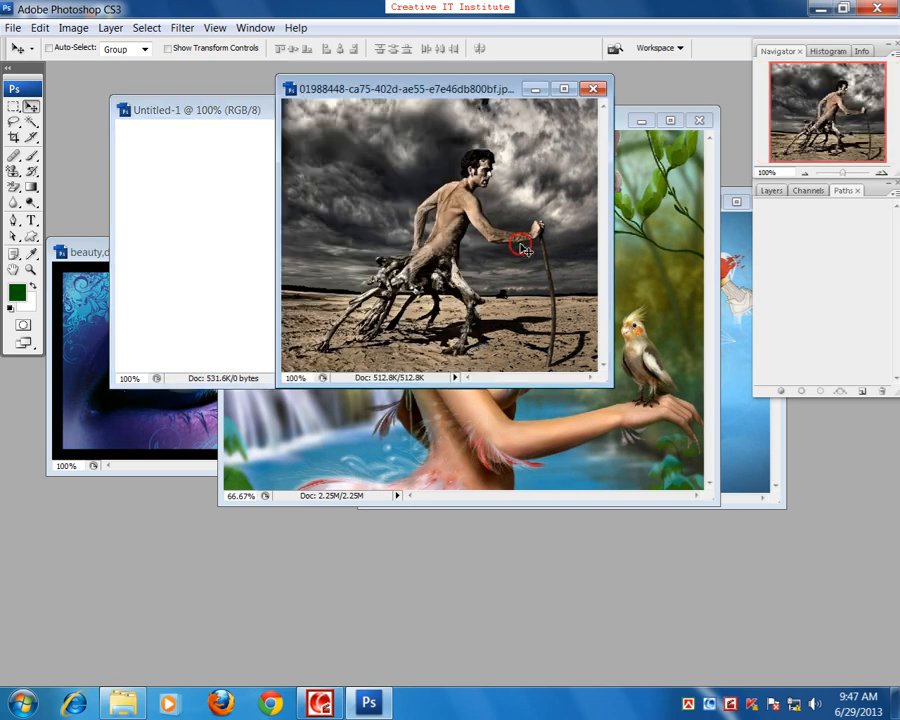
left_click(428, 418)
left_click(163, 434)
left_click(185, 203)
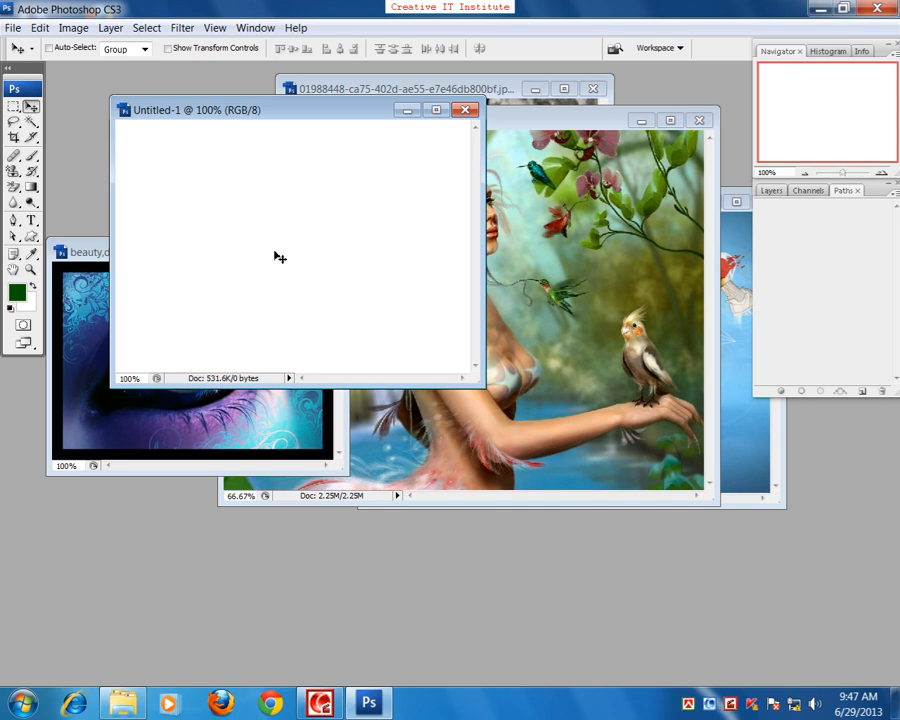
Set the Untitled-1 document to Full Screen Mode With Menu Bar.
left_click(250, 112)
key("f")
key("f")
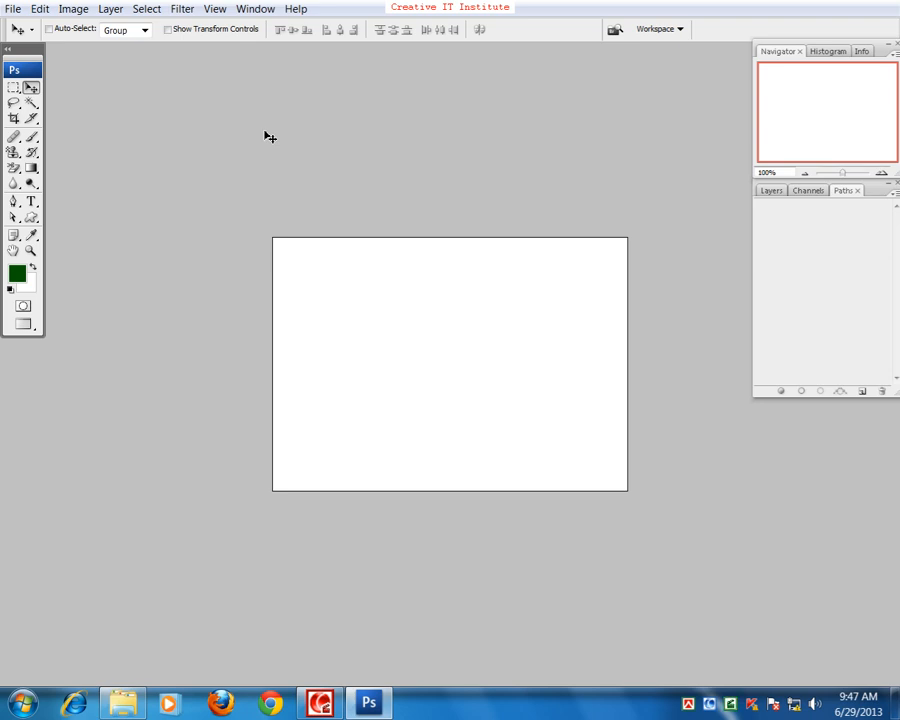
Cycle Untitled-1 through the screen modes back to Full Screen Mode With Menu Bar, and shift the canvas within the workspace.
key("f")
key("f")
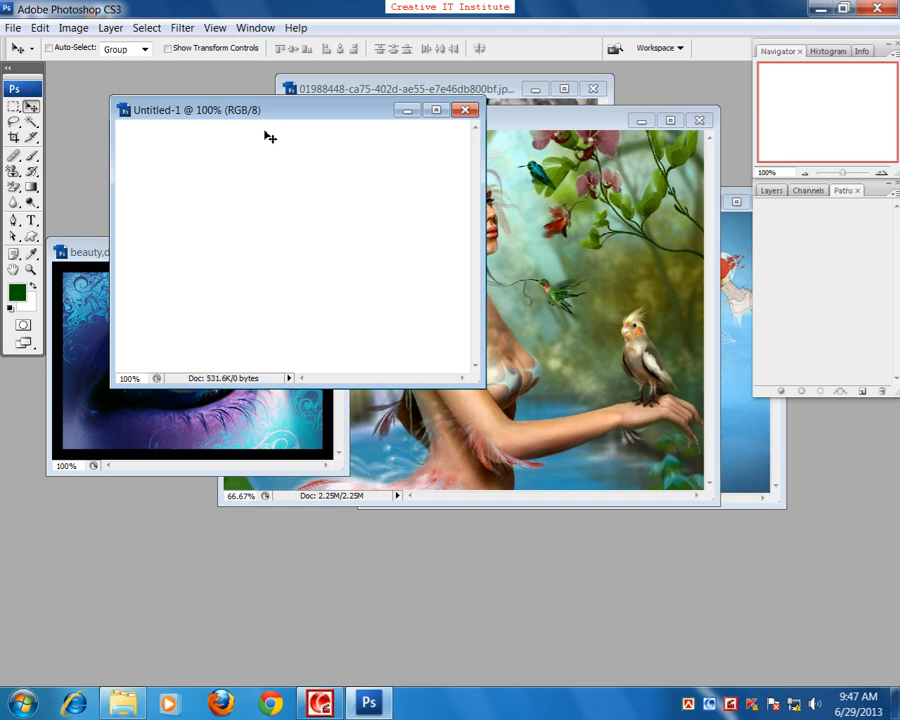
key("f")
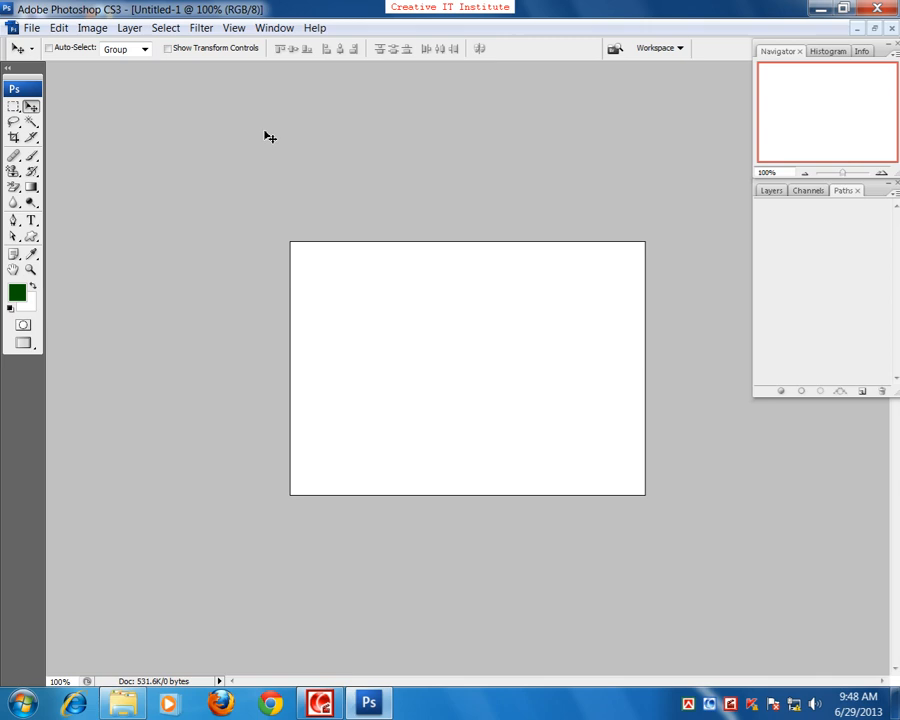
key("f")
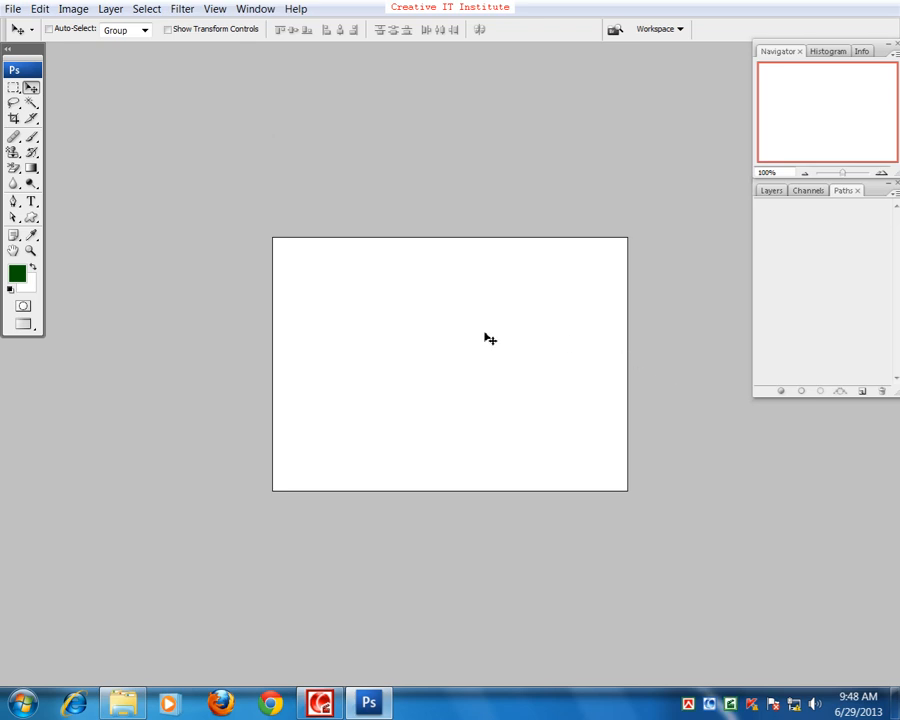
left_click_drag(448, 335, 360, 299)
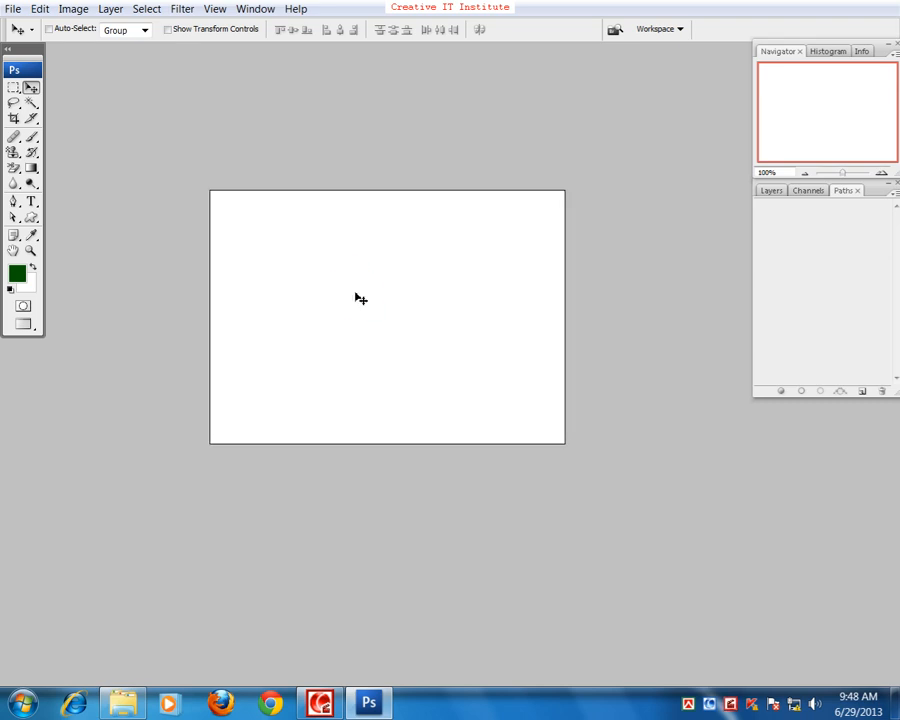
Zoom the blank canvas in and out by preset increments, finish at 200%, and reposition it.
key("ctrl+plus")
key("ctrl+minus")
key("ctrl+plus")
key("ctrl+plus")
key("ctrl+minus")
key("ctrl+minus")
key("ctrl+plus")
key("ctrl+minus")
key("ctrl+plus")
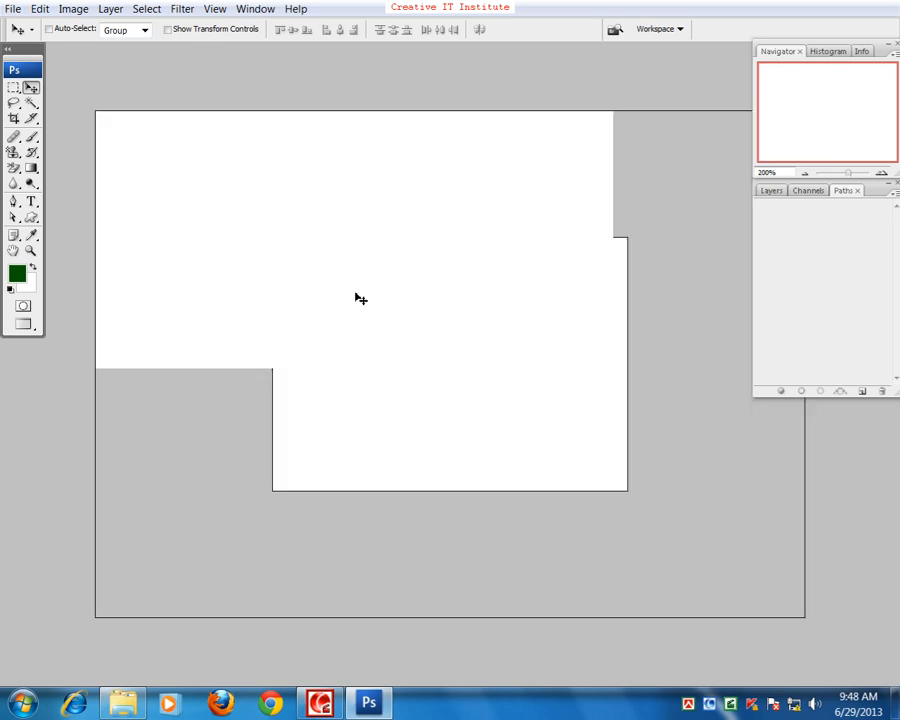
left_click_drag(356, 292, 324, 308)
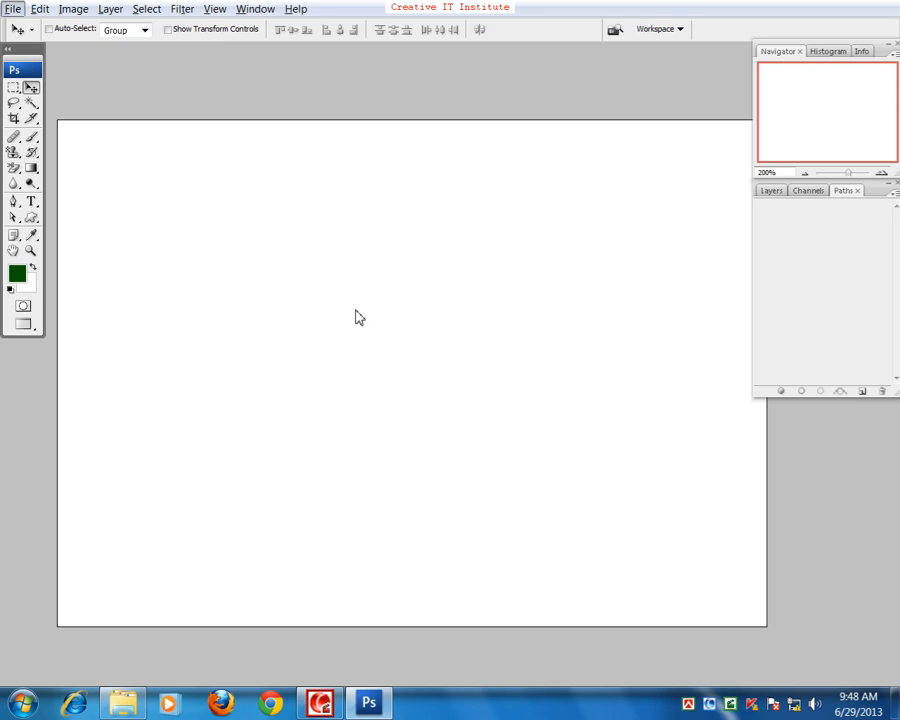
Zoom the blank canvas in and out repeatedly in fine increments, finishing at about 165%.
scroll(350, 315, "up", 2)
scroll(358, 315, "down", 3)
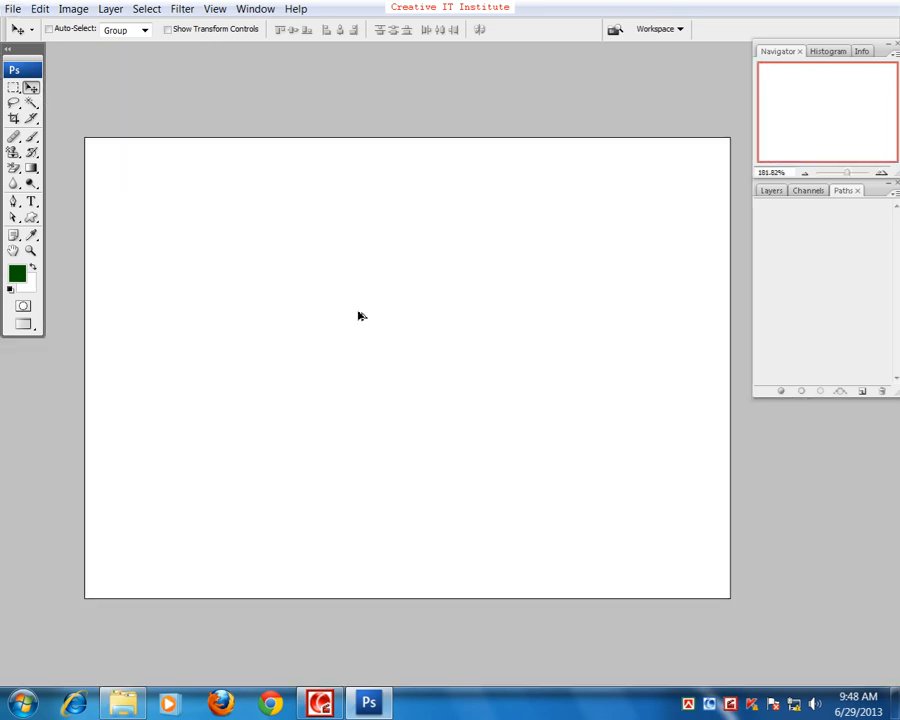
scroll(358, 315, "up", 2)
scroll(358, 315, "down", 2)
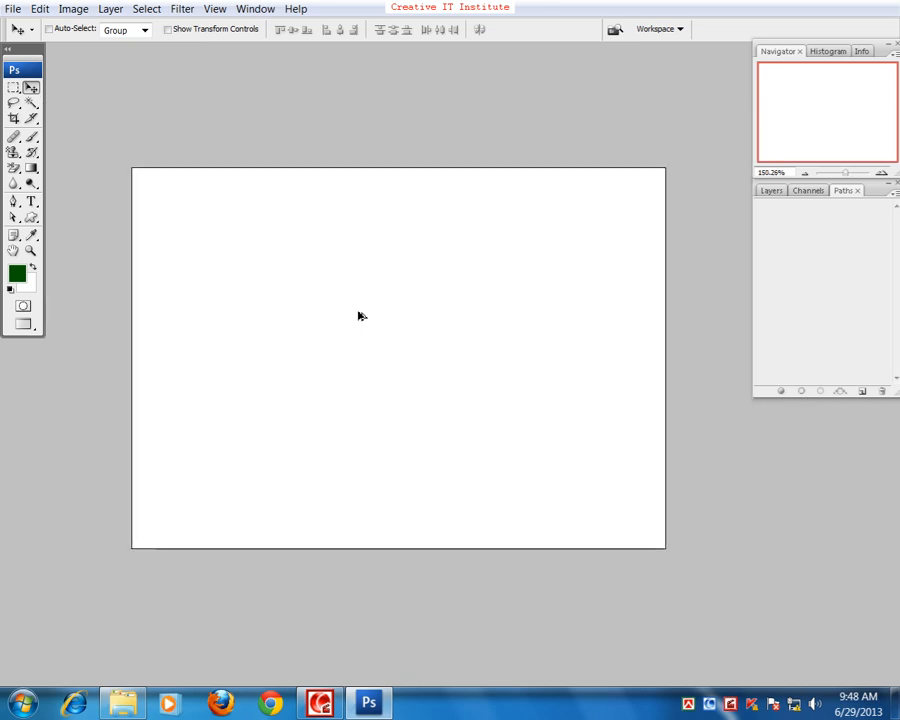
scroll(362, 316, "up", 1)
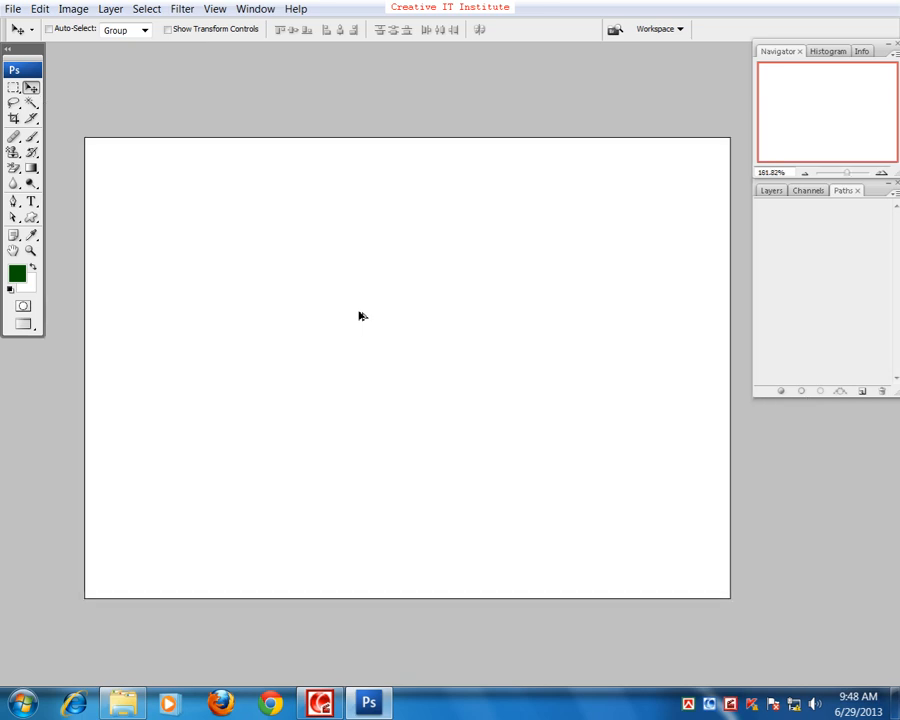
scroll(362, 316, "up", 2)
scroll(360, 313, "down", 2)
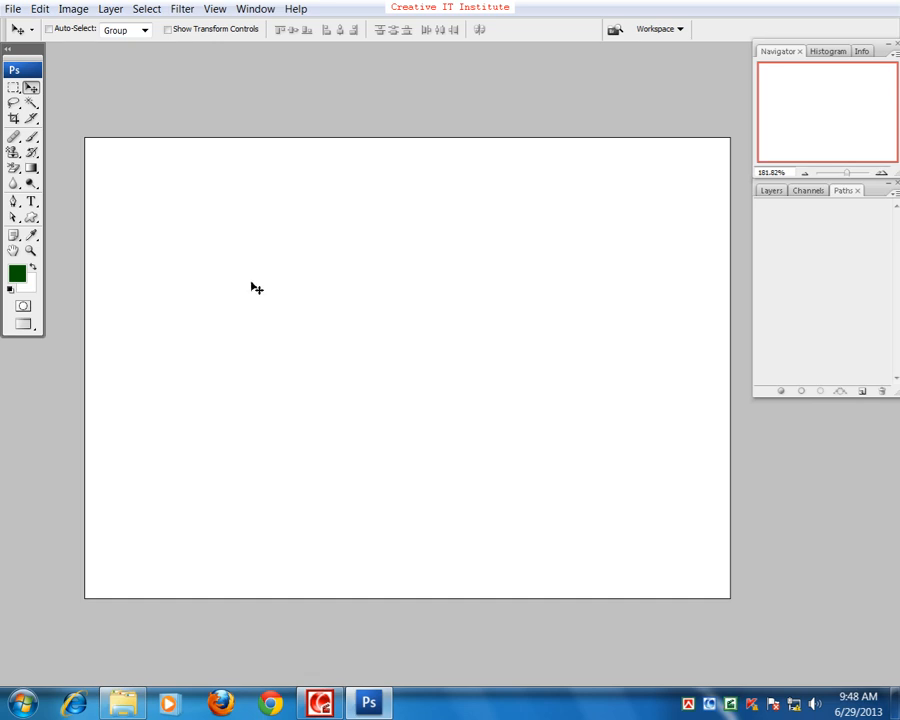
scroll(270, 302, "down", 2)
scroll(284, 316, "up", 2)
scroll(285, 318, "down", 2)
scroll(284, 316, "up", 2)
scroll(284, 316, "down", 2)
key("alt")
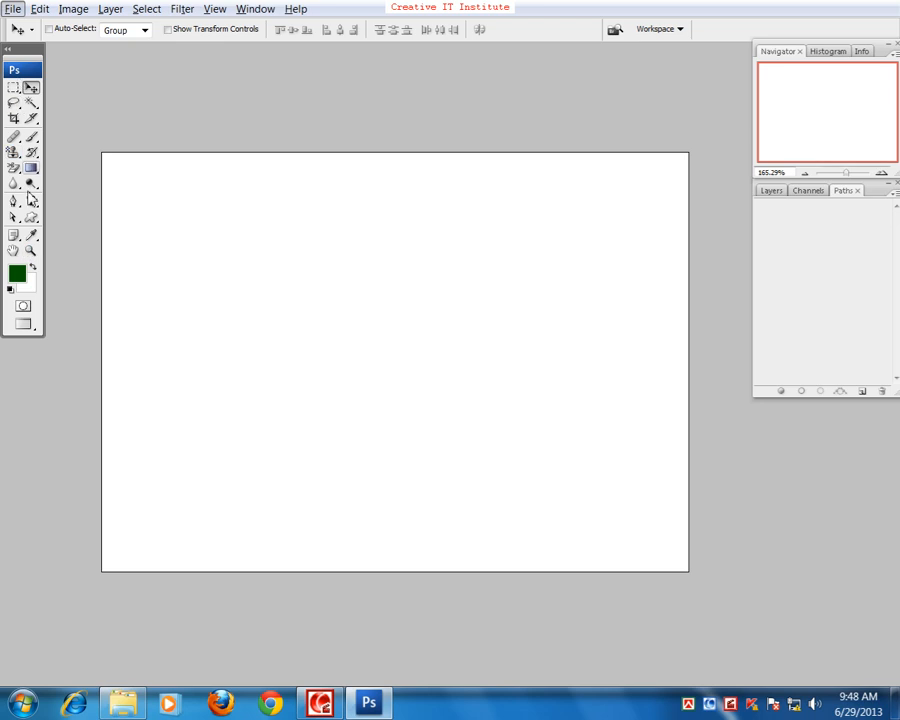
With the Zoom tool, magnify two marked-out areas of the blank canvas, zooming back out to 200% between them.
left_click(32, 252)
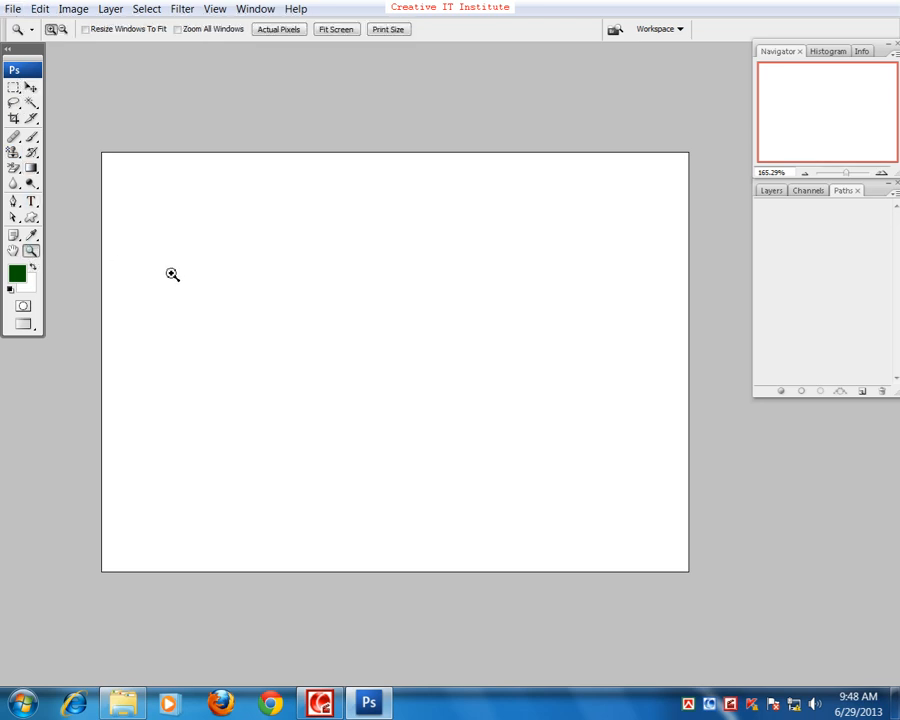
left_click_drag(174, 202, 462, 440)
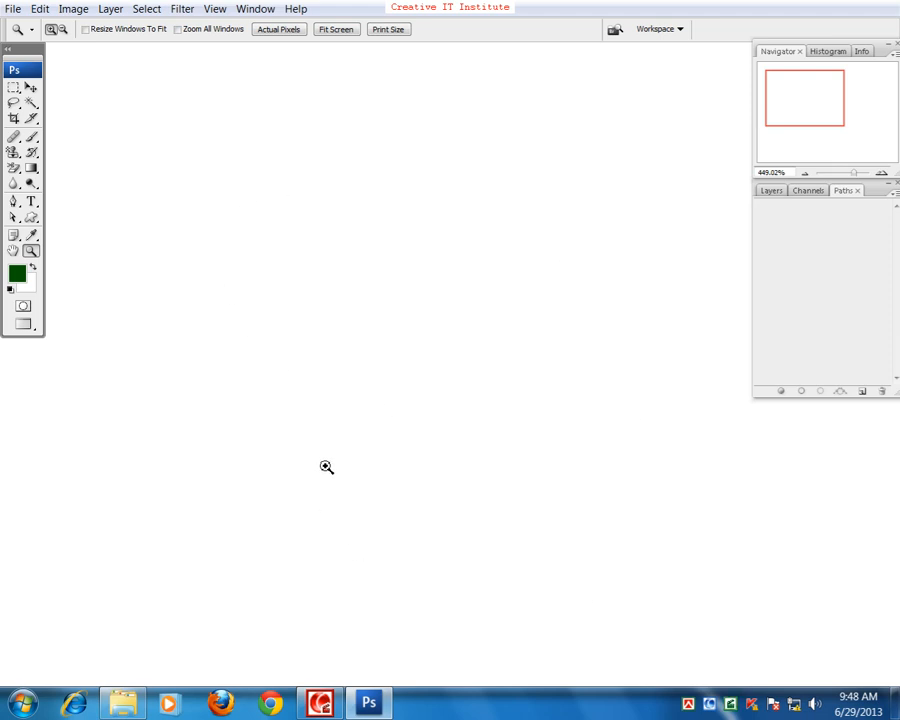
key("ctrl+minus")
key("ctrl+minus")
key("ctrl+minus")
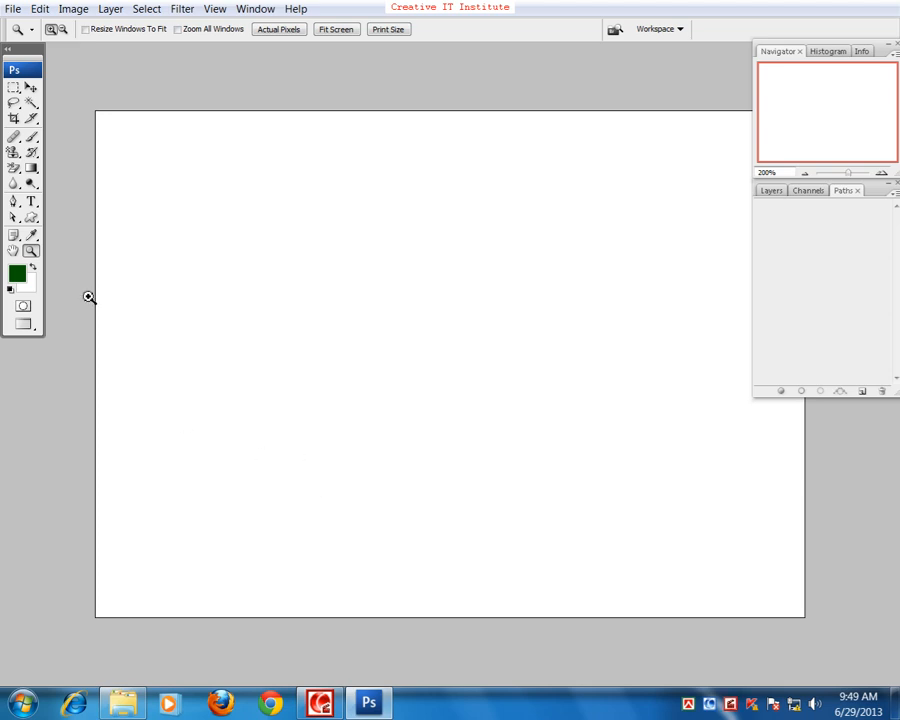
left_click(82, 259)
left_click_drag(338, 237, 559, 422)
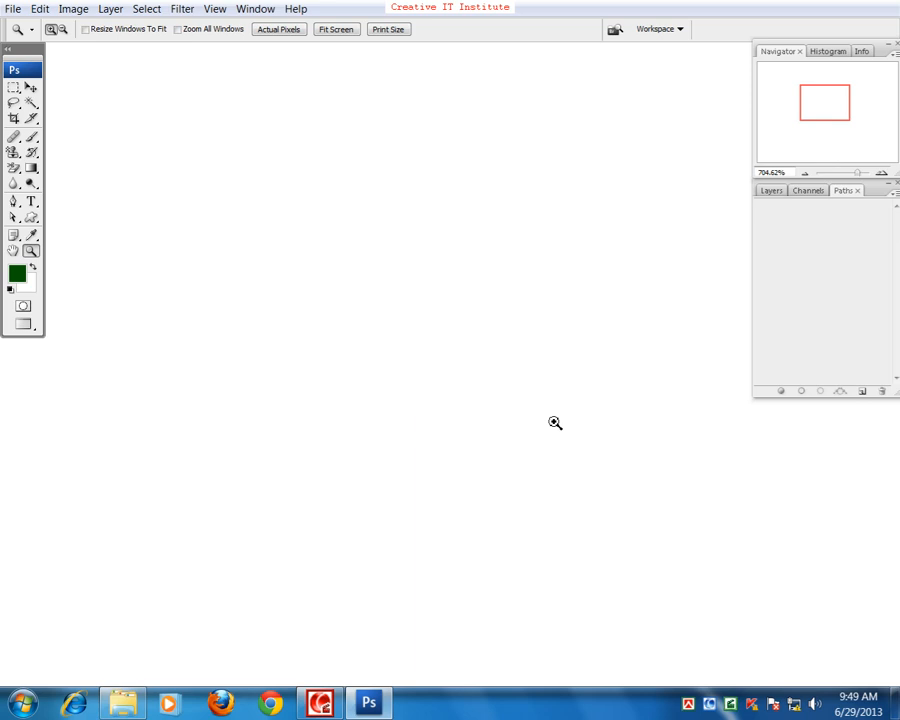
Return Untitled-1 to Standard Screen Mode, and maximize the window of the tree-legged man image.
key("f")
key("f")
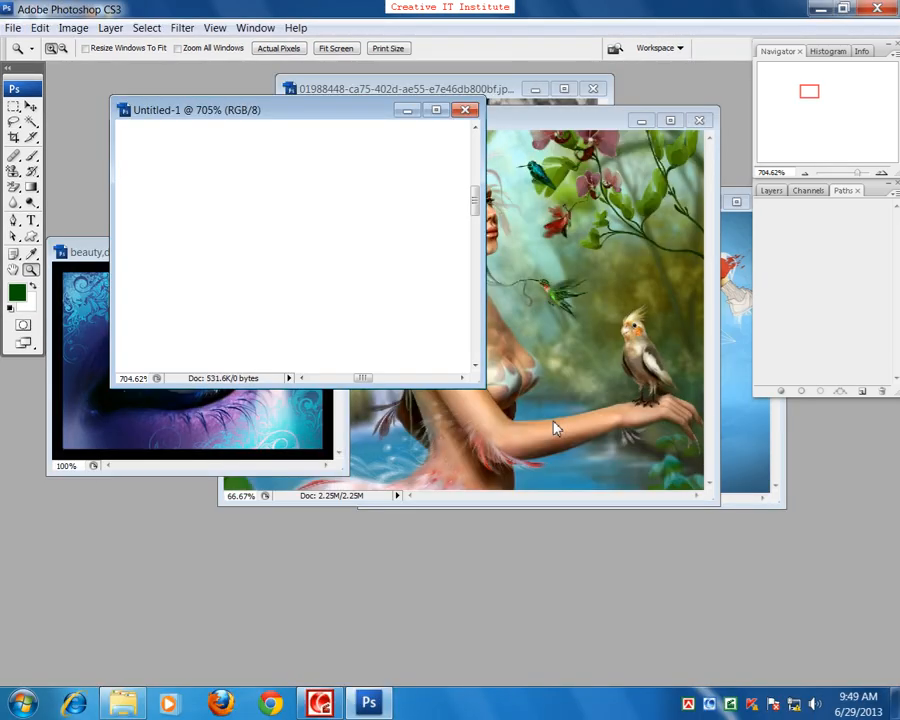
left_click(478, 89)
double_click(478, 89)
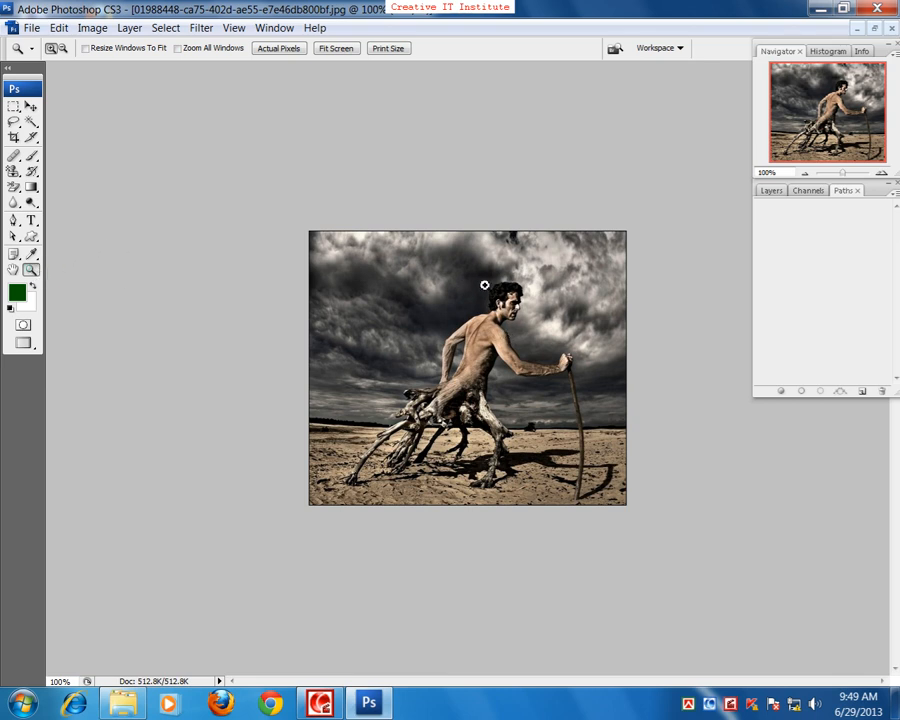
Magnify the man's head to about 800%, and zoom back out to about 168% to show the whole image.
left_click_drag(461, 270, 544, 345)
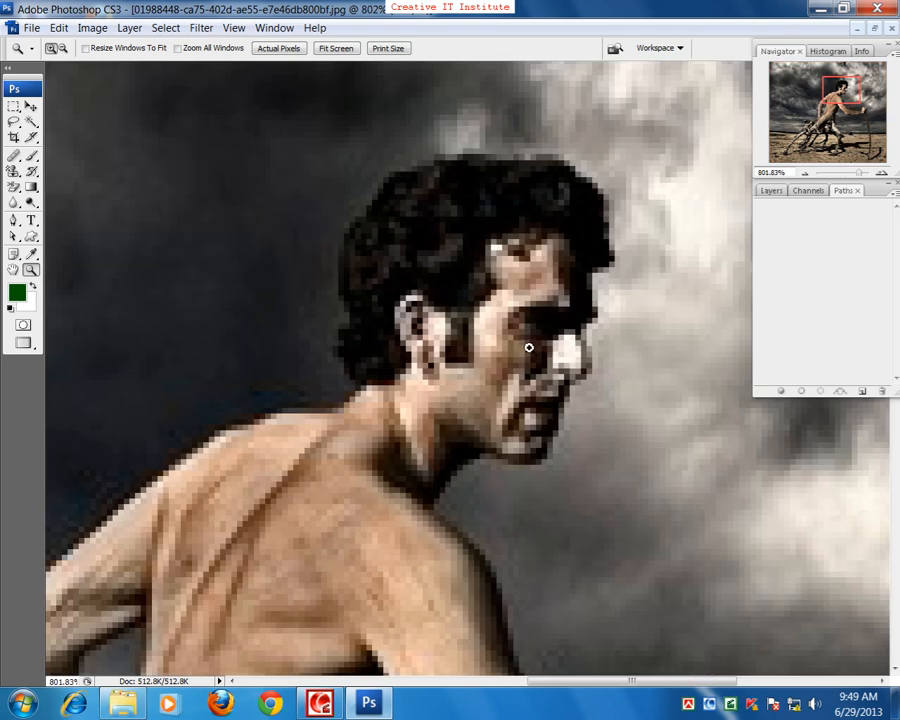
key("ctrl+minus")
key("ctrl+minus")
key("ctrl+minus")
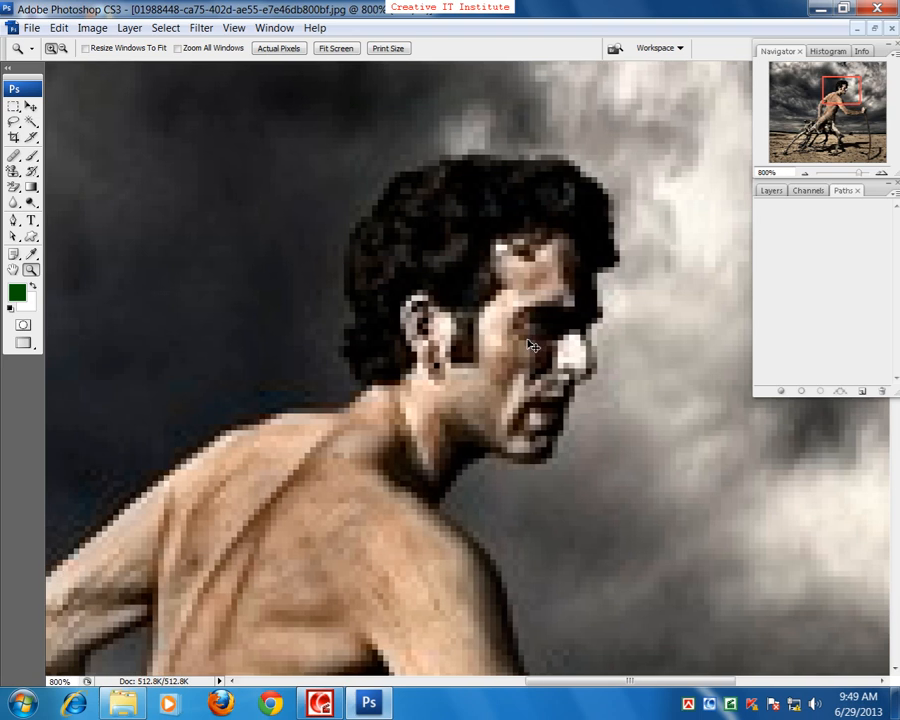
key("ctrl+minus")
key("ctrl+plus")
key("ctrl+plus")
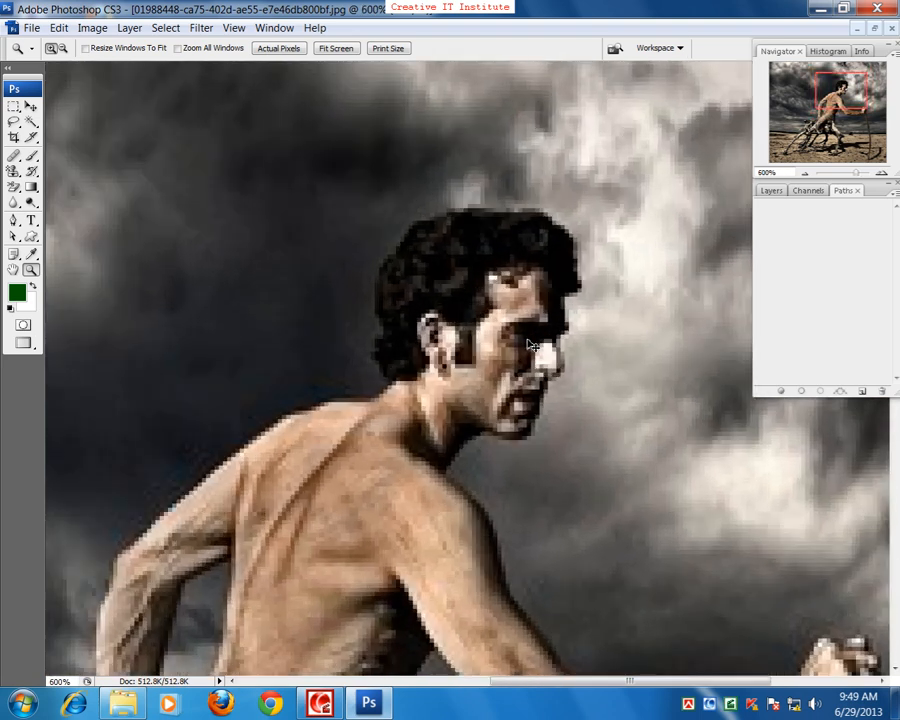
key("alt")
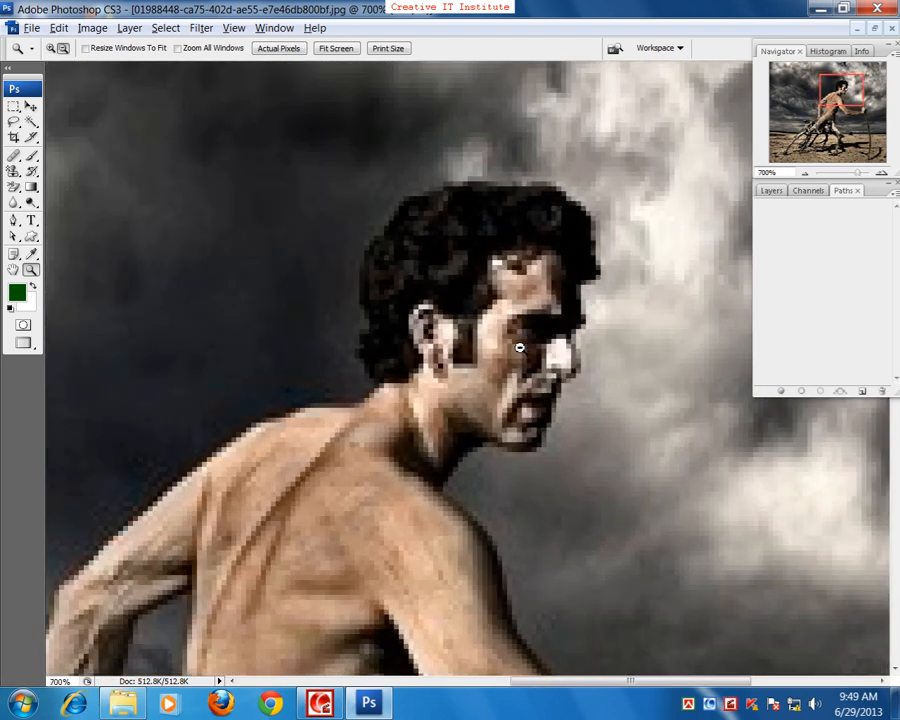
scroll(519, 347, "down", 8)
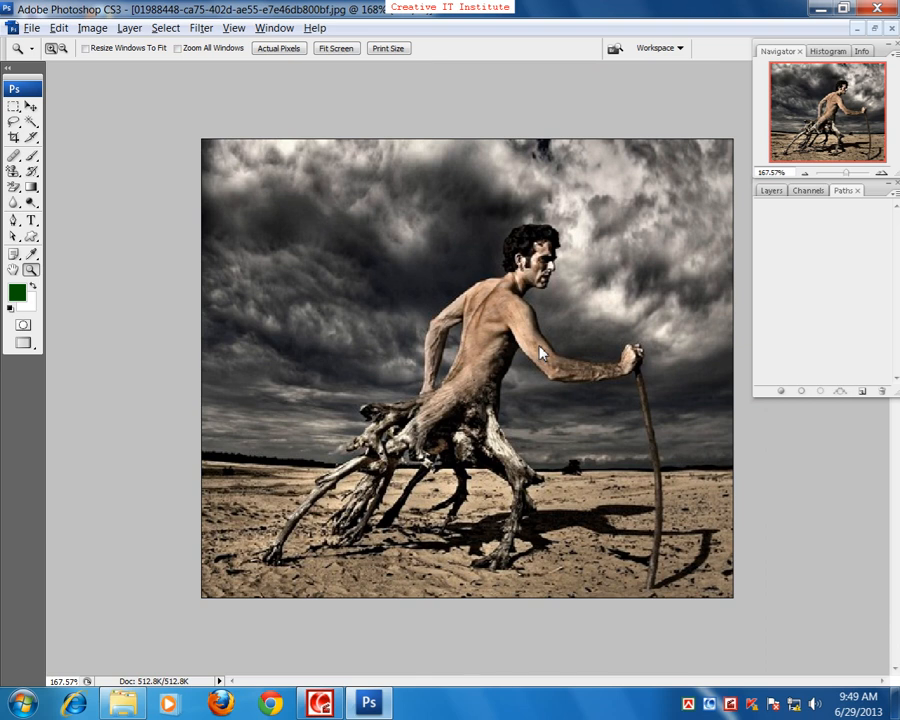
Review the available view commands, zoom in on the man's torso to about 1234%, and fit the image on screen.
left_click(232, 28)
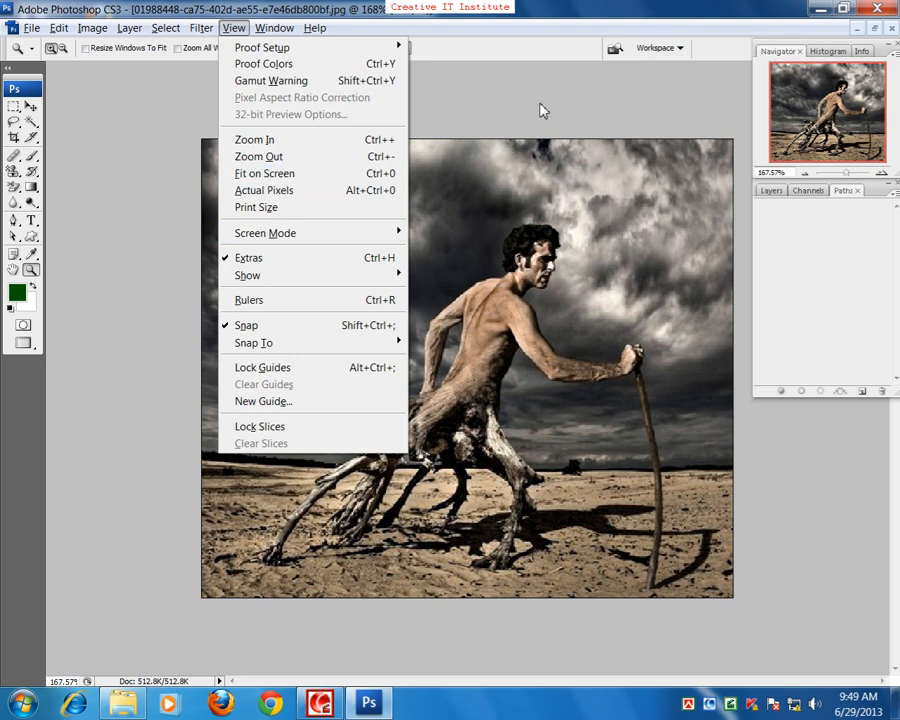
left_click(535, 29)
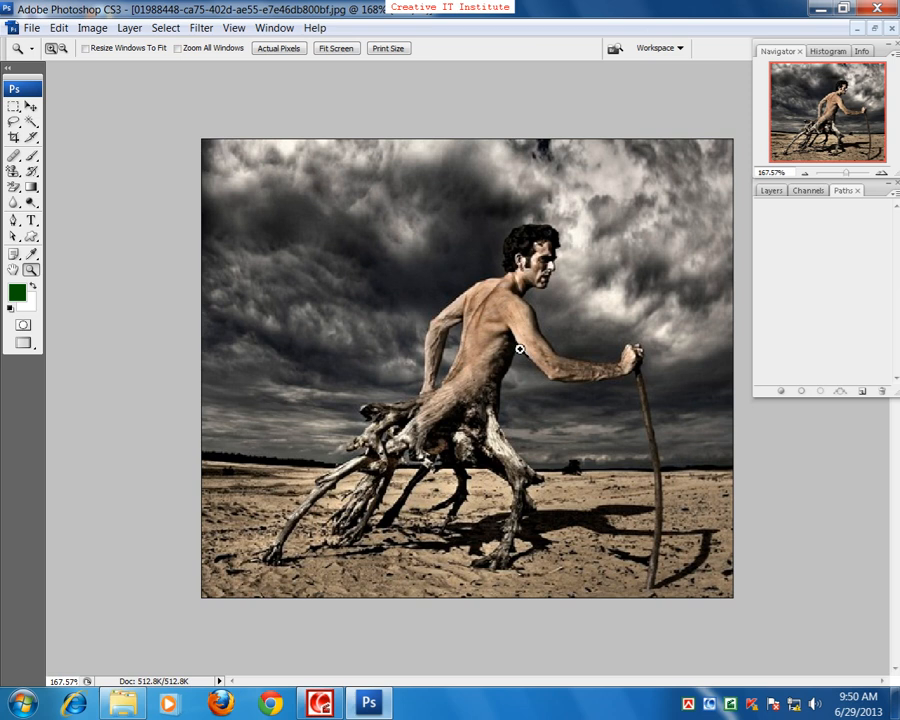
scroll(520, 349, "up", 20)
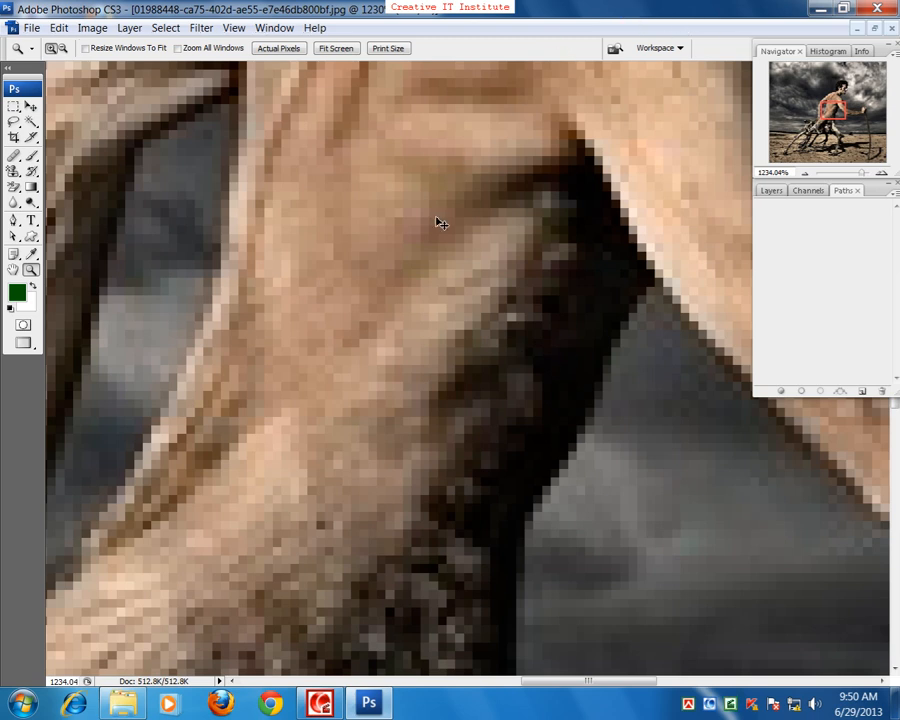
key("ctrl+o")
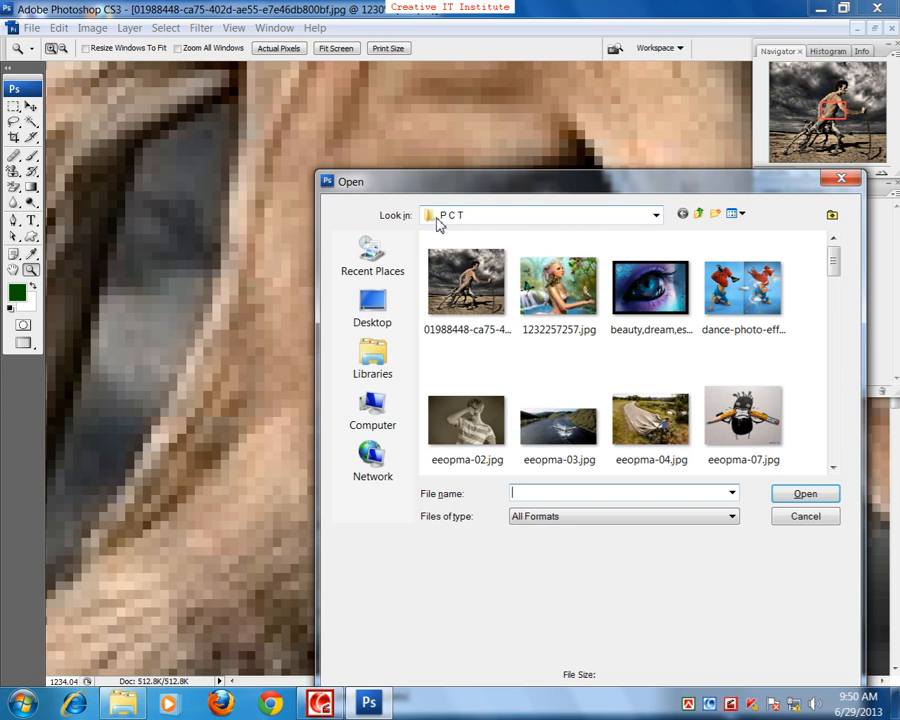
left_click(795, 517)
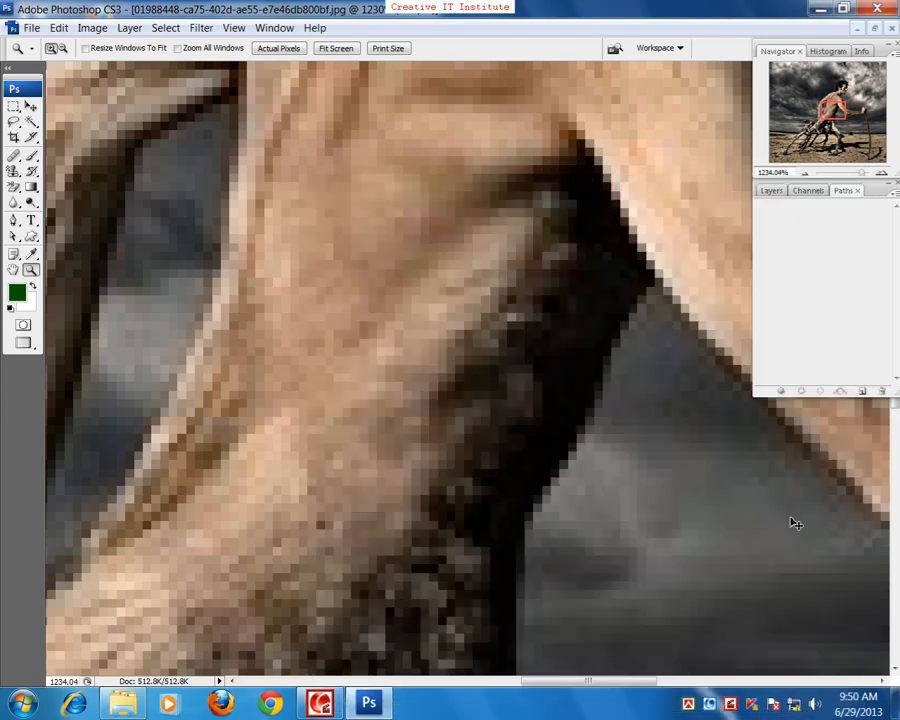
key("ctrl+0")
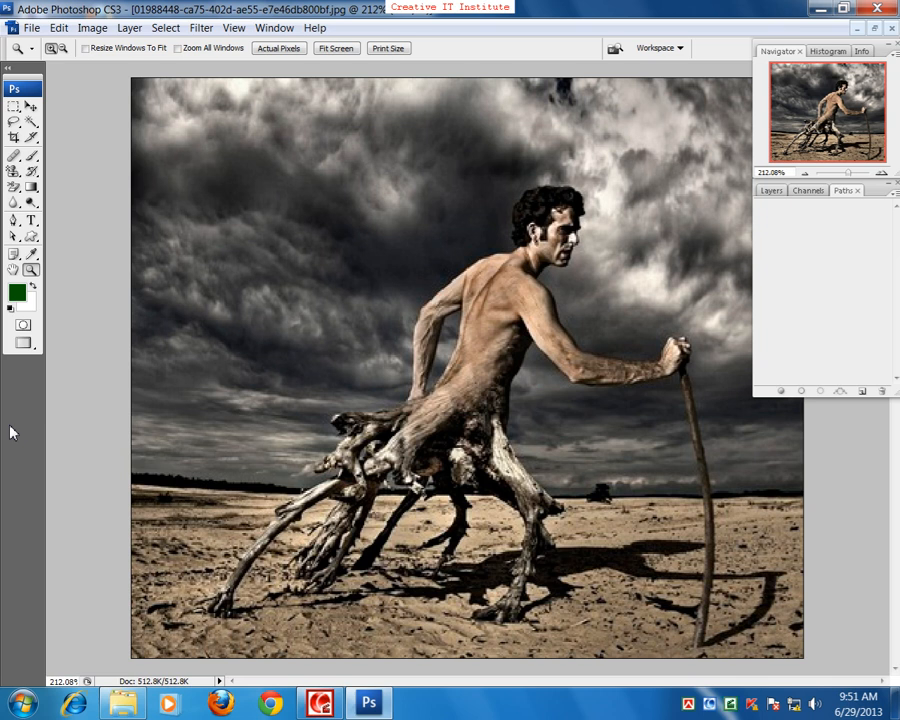
Zoom the image out to 66.67%, and magnify the man's head and upper body to about 499%.
key("ctrl+minus")
key("ctrl+minus")
key("ctrl+minus")
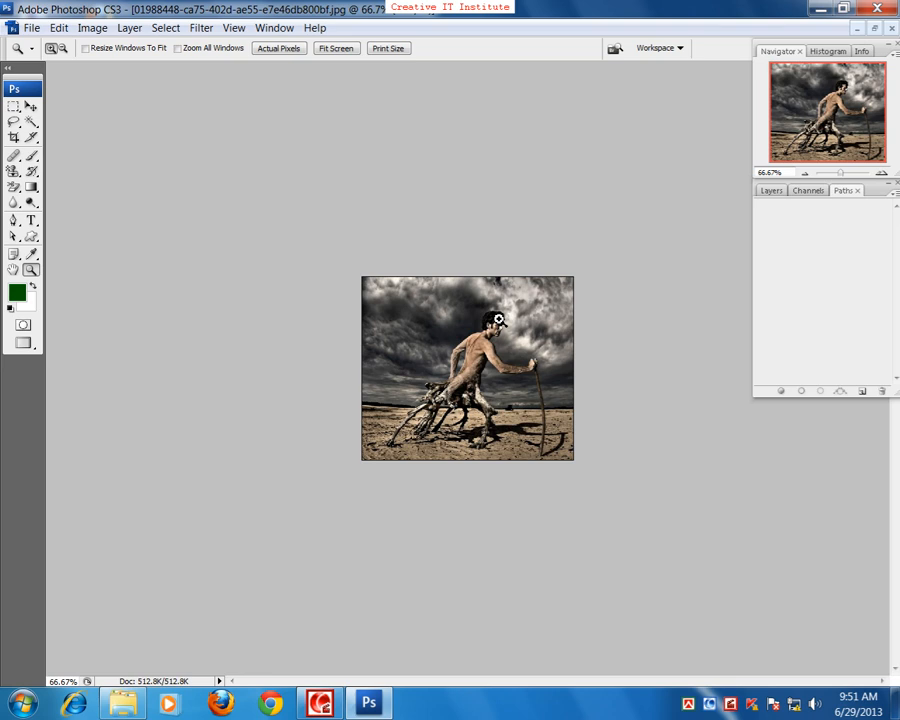
left_click_drag(462, 300, 547, 382)
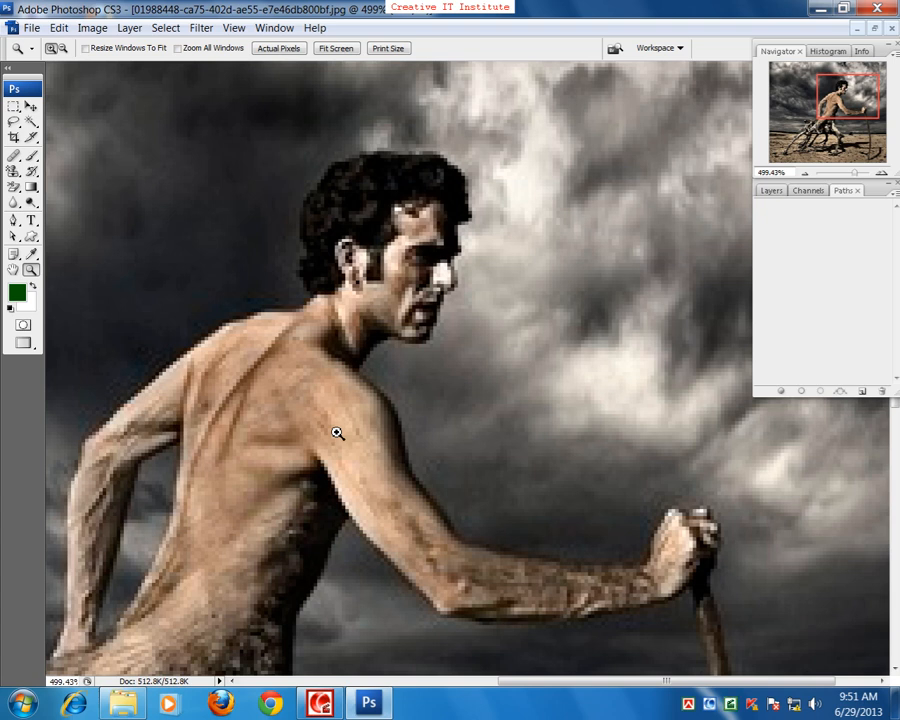
Pan the magnified image with the Hand tool, and select the Move tool and pan up to the sky with the temporary hand.
left_click(14, 271)
left_click_drag(402, 396, 295, 444)
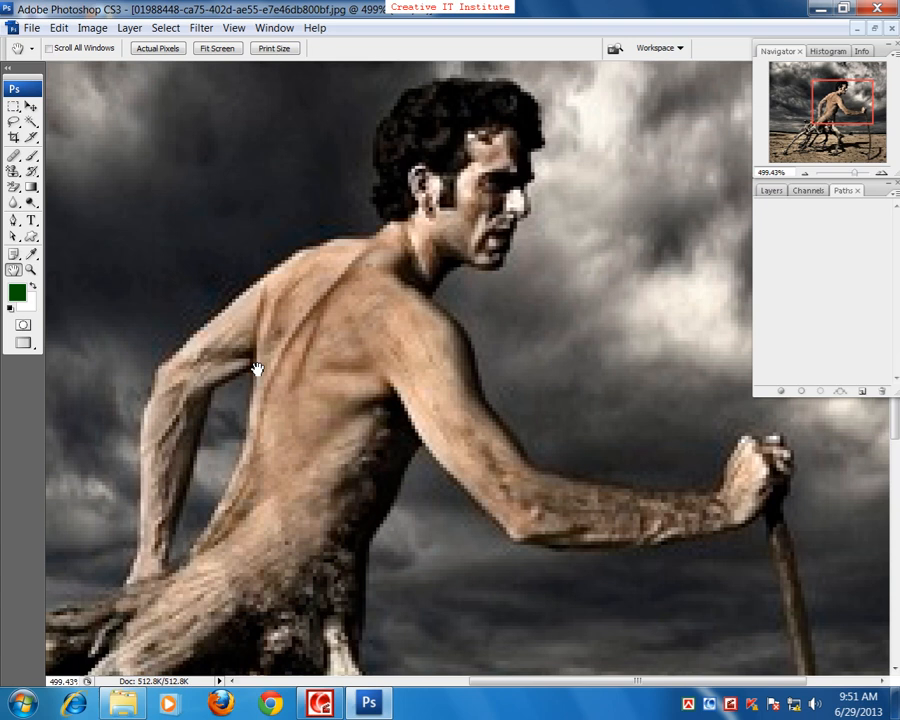
left_click(30, 106)
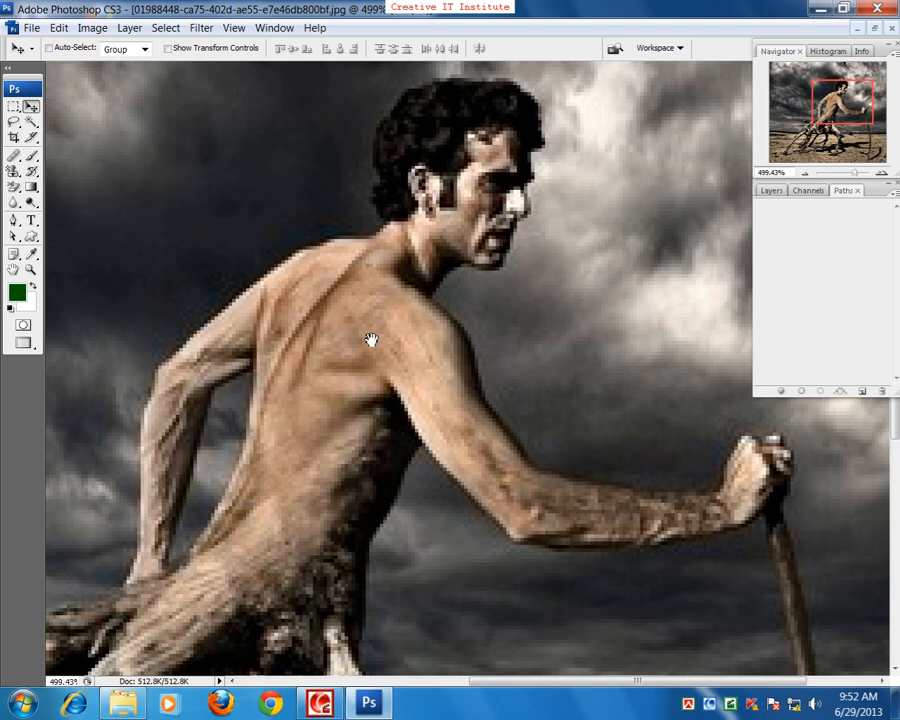
left_click_drag(432, 305, 267, 488)
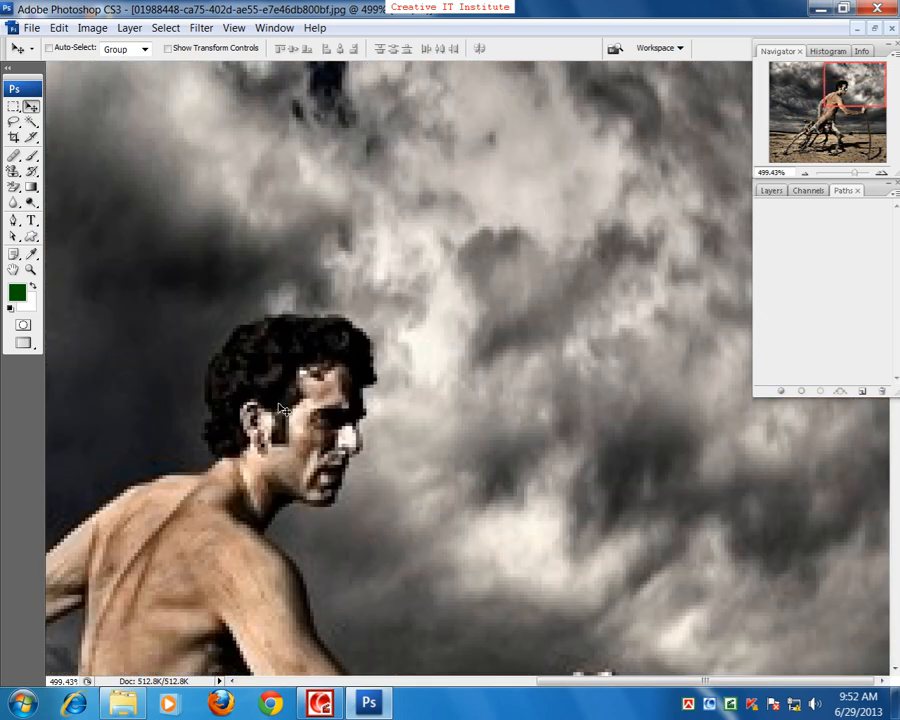
Set the tree-legged man image to Full Screen Mode With Menu Bar, and pan it to centre the man's torso.
key("f")
left_click_drag(418, 375, 428, 349)
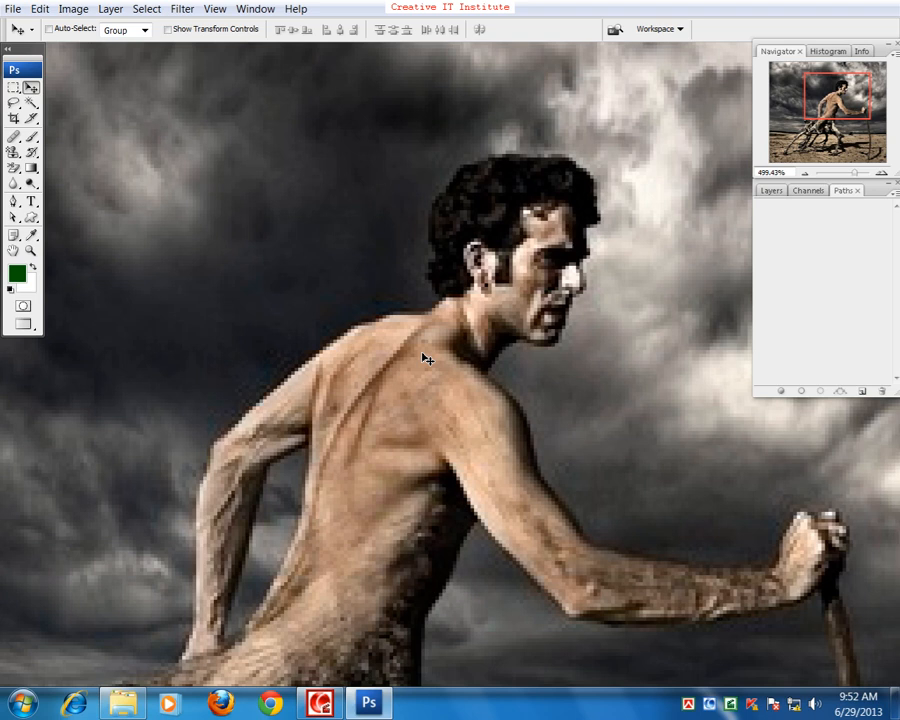
left_click_drag(412, 367, 390, 358)
left_click_drag(352, 434, 378, 335)
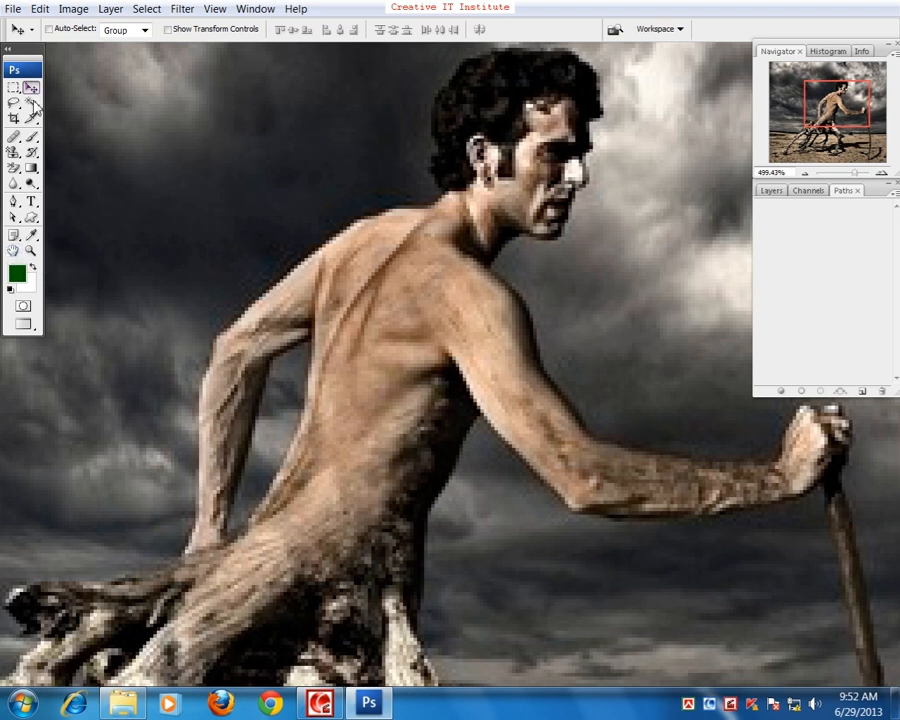
Reduce the Brush tool size to 35 and paint a dark green stroke from behind the man's head to his shoulder.
left_click(32, 138)
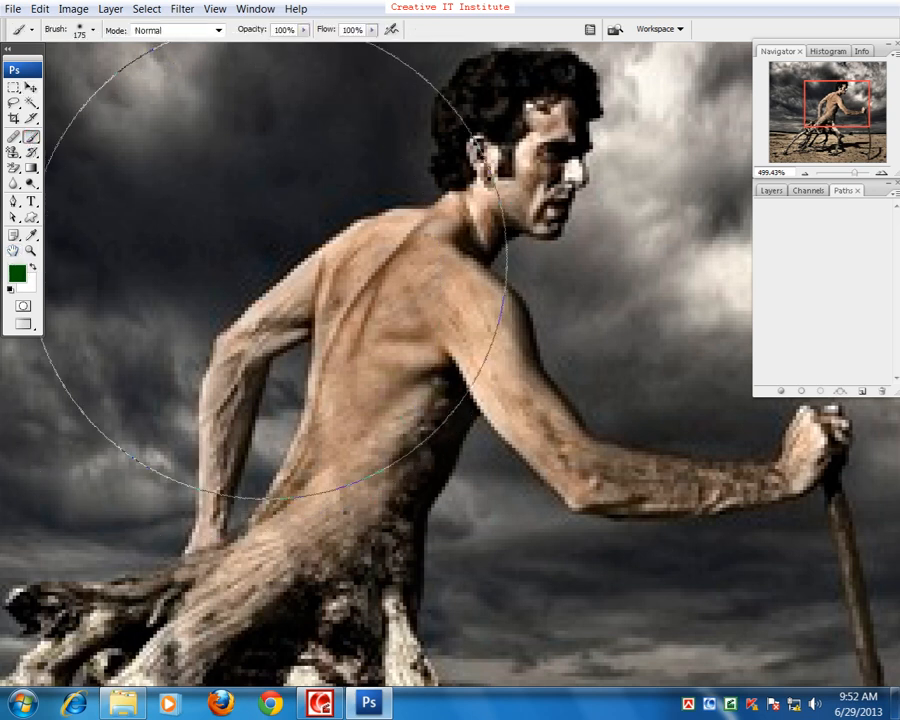
key("bracketleft")
key("bracketleft")
key("bracketleft")
key("bracketleft")
key("bracketleft")
key("bracketleft")
key("bracketleft")
key("bracketleft")
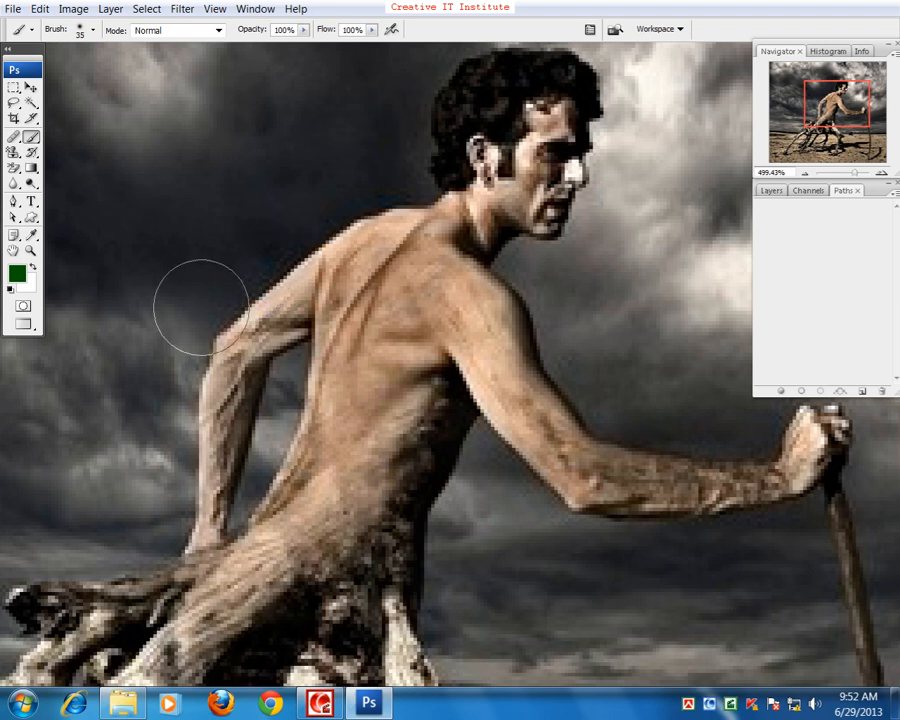
left_click_drag(424, 84, 330, 234)
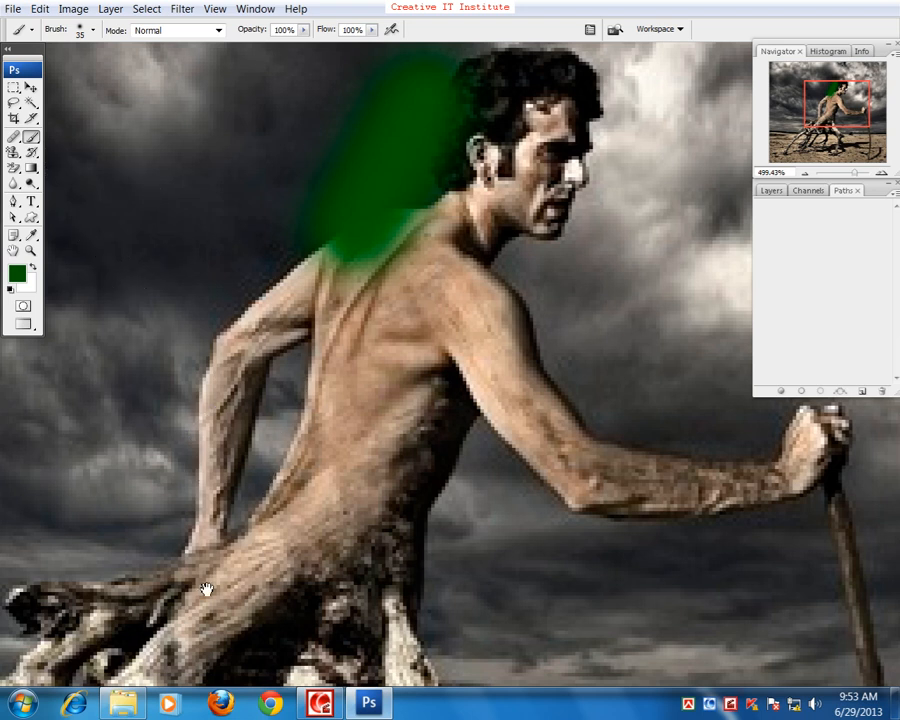
Paint a dark green stroke over the man's root-like legs and undo the painting.
mouse_move(204, 590)
left_mouse_down()
mouse_move(245, 559)
mouse_move(432, 227)
left_mouse_up()
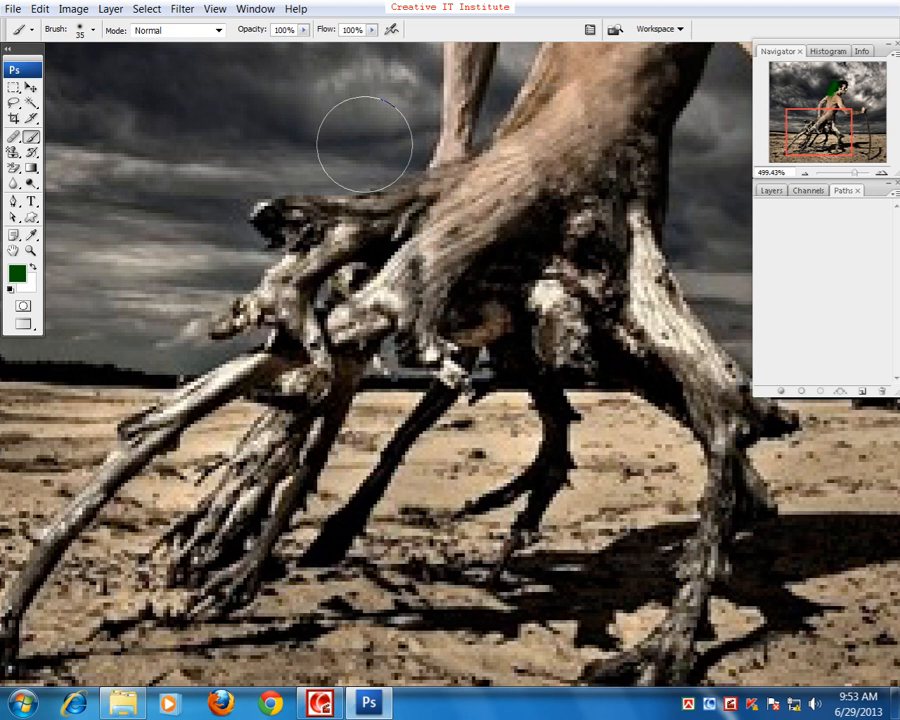
left_click_drag(362, 143, 185, 447)
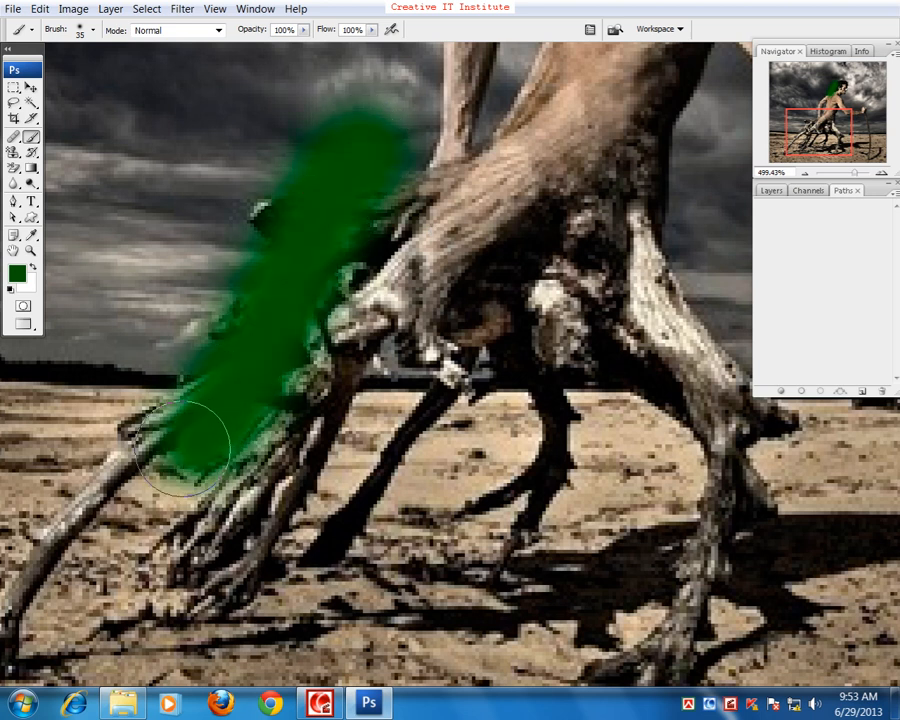
key("ctrl+z")
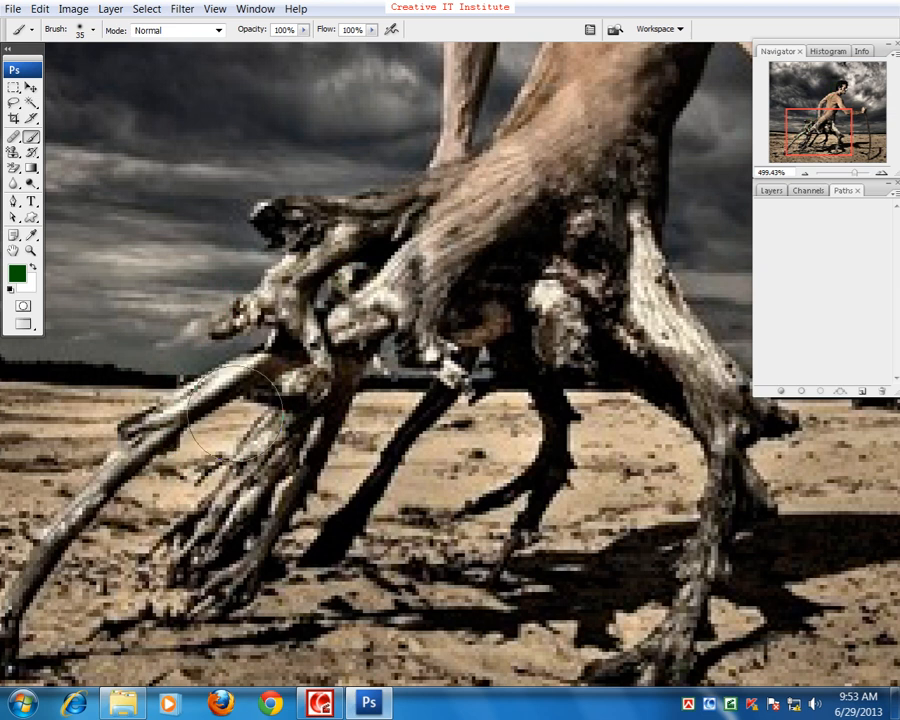
Pan the image back up to the man's head and torso, and return to Standard Screen Mode.
left_click_drag(512, 228, 323, 480)
left_click_drag(376, 250, 346, 406)
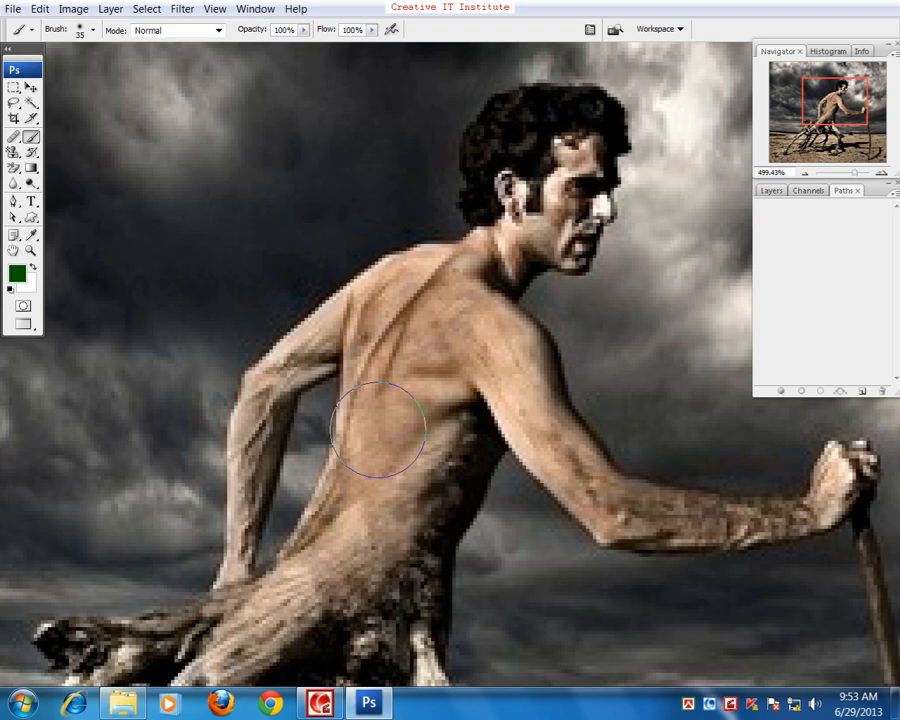
key("f")
key("f")
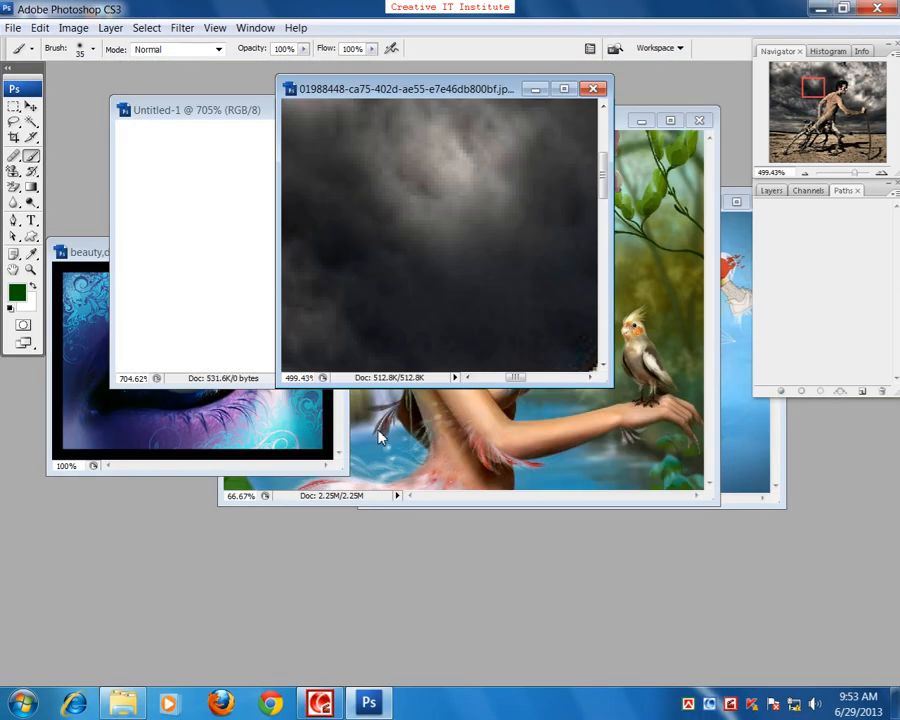
Close the tree-legged man image and maximize the blank Untitled-1 document window.
left_click(594, 90)
left_click(456, 271)
left_click(436, 109)
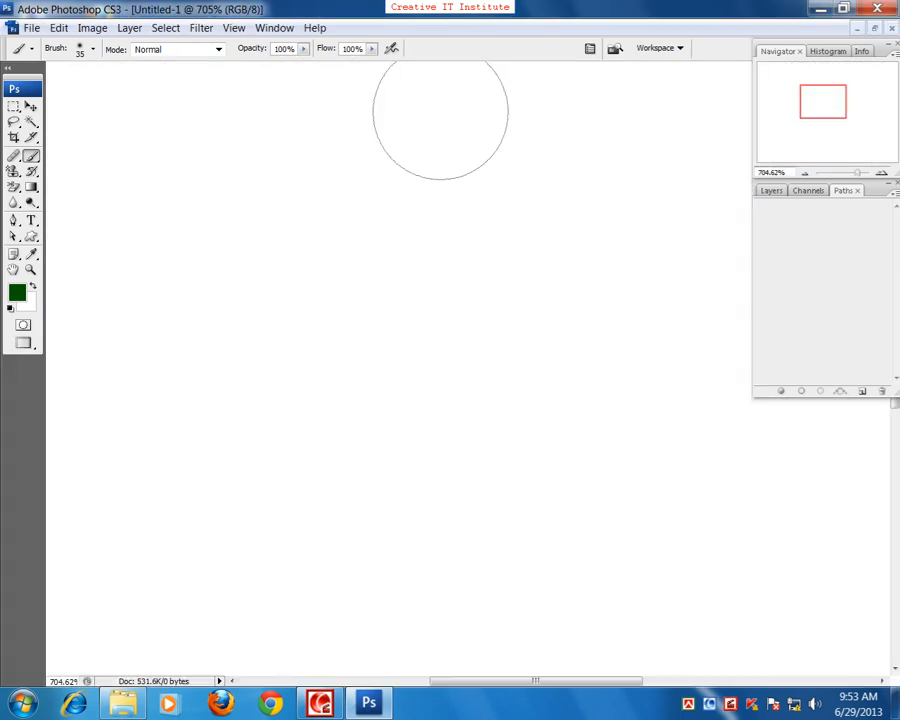
Zoom the blank Untitled-1 canvas out to 100% and back in to 200%, and select the Move tool.
key("ctrl+minus")
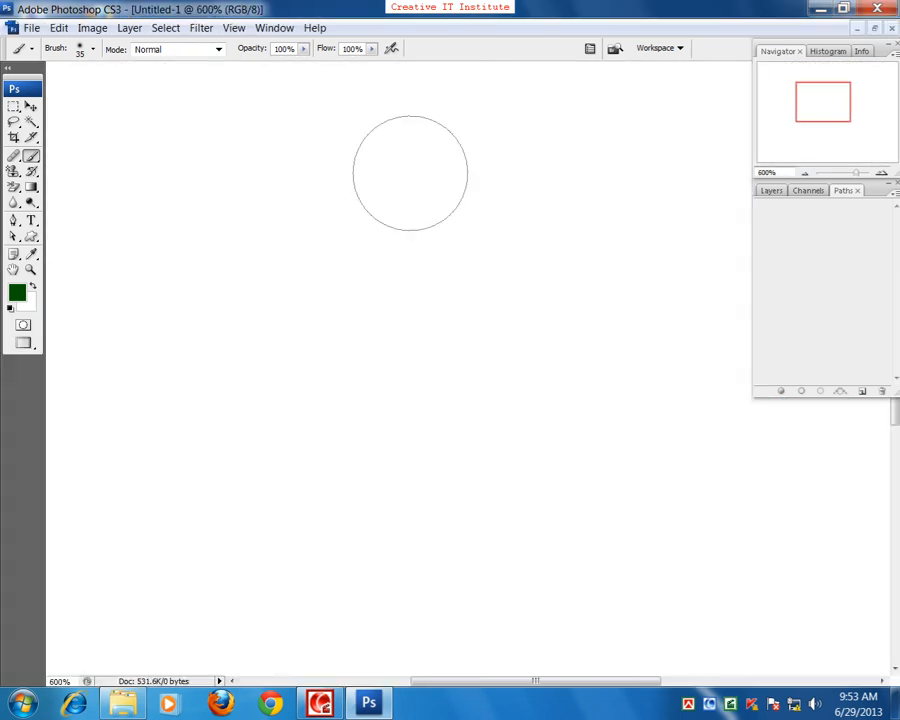
key("ctrl+minus")
key("ctrl+minus")
key("ctrl+minus")
key("ctrl+minus")
key("ctrl+minus")
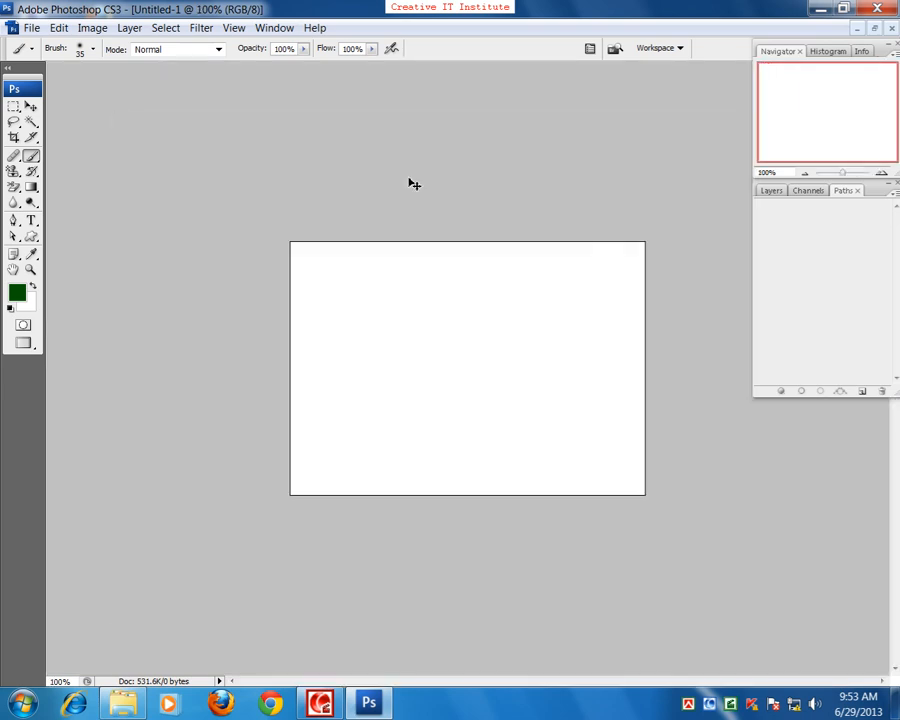
key("ctrl+plus")
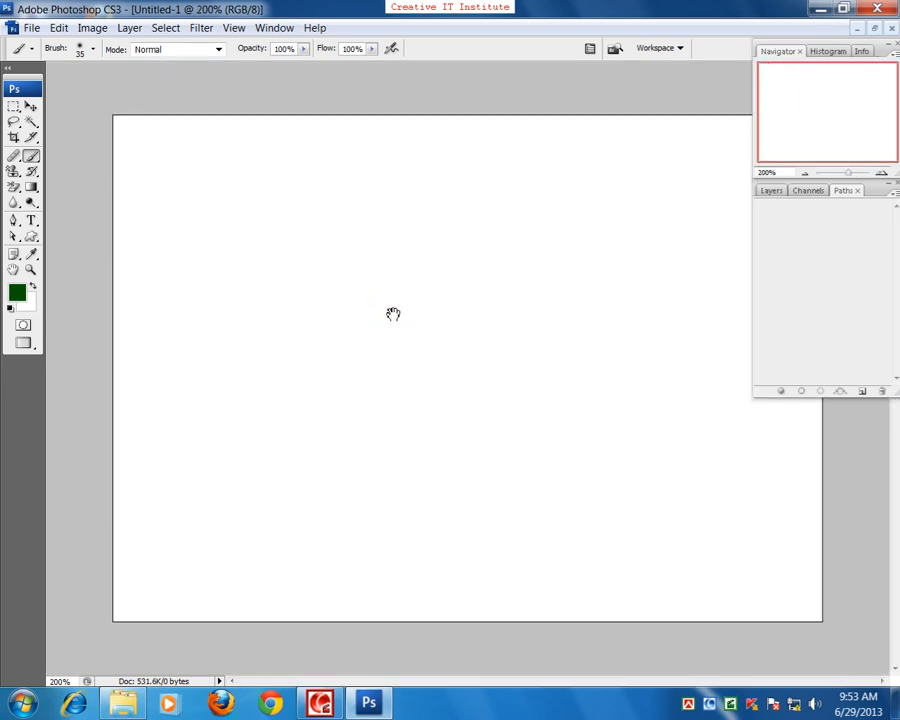
left_click(31, 106)
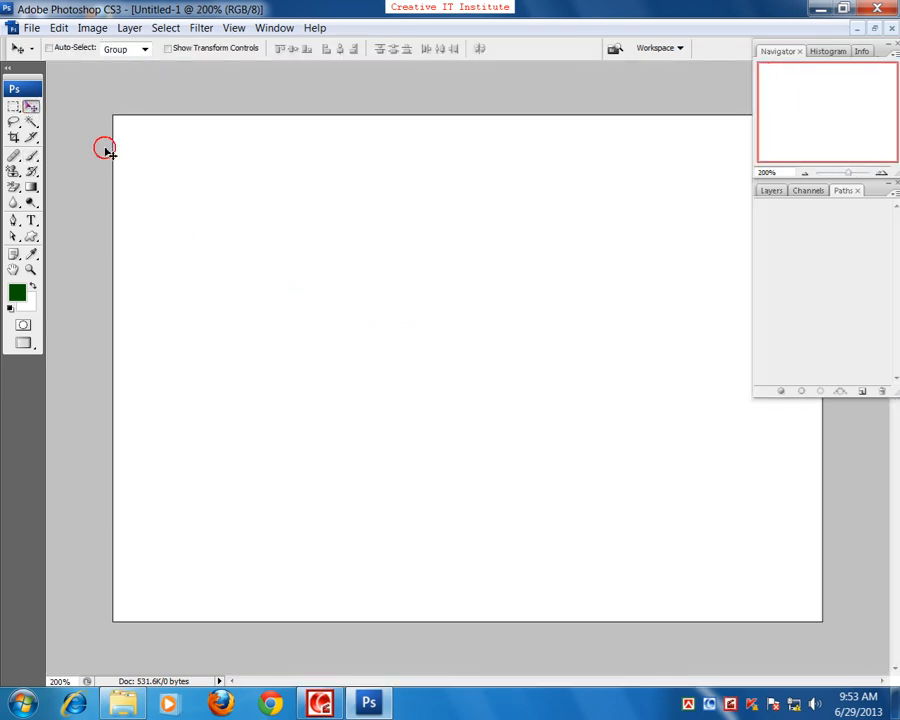
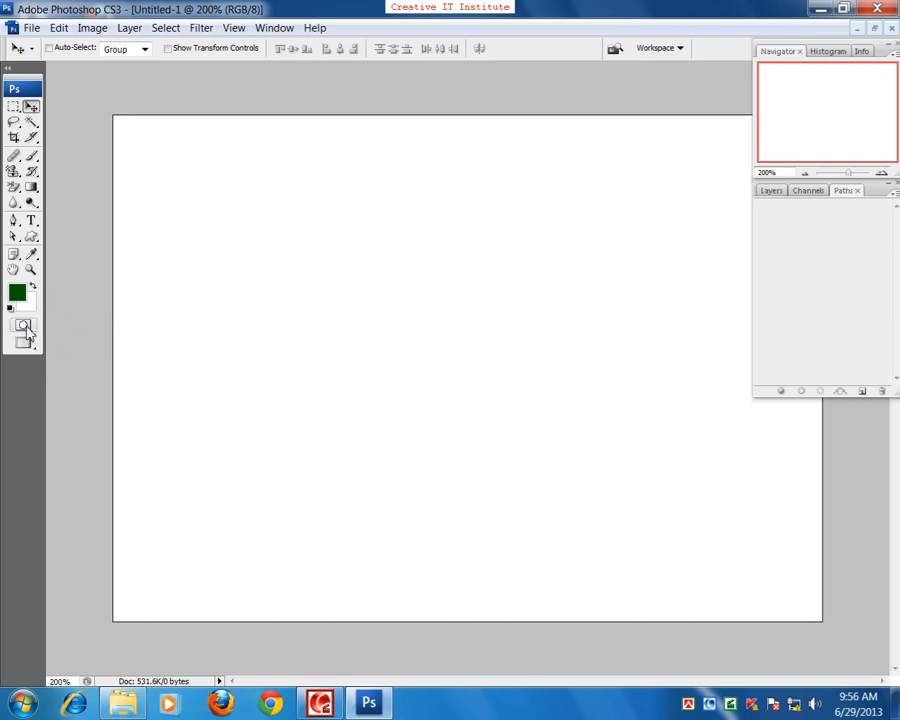
Set the foreground color to bright red, ff0606, and return to the Move tool.
left_click(18, 294)
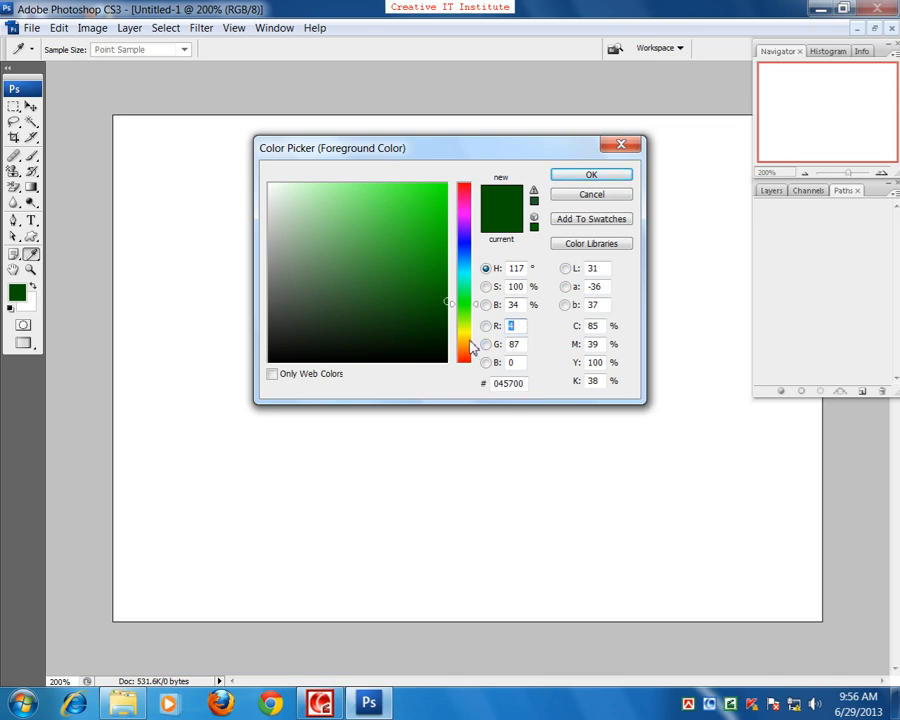
left_click_drag(467, 333, 467, 373)
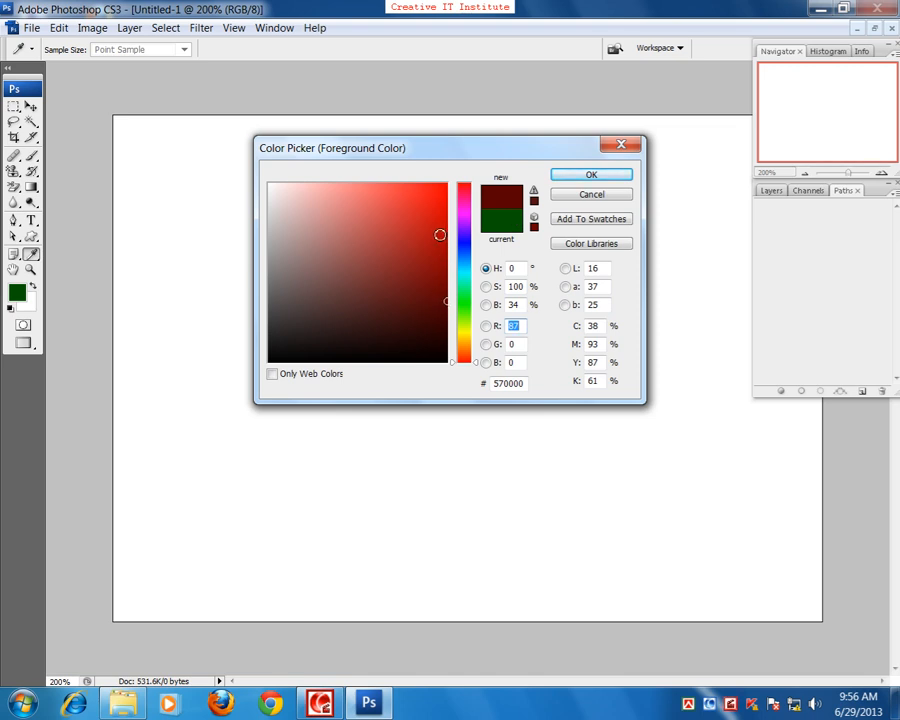
left_click(443, 184)
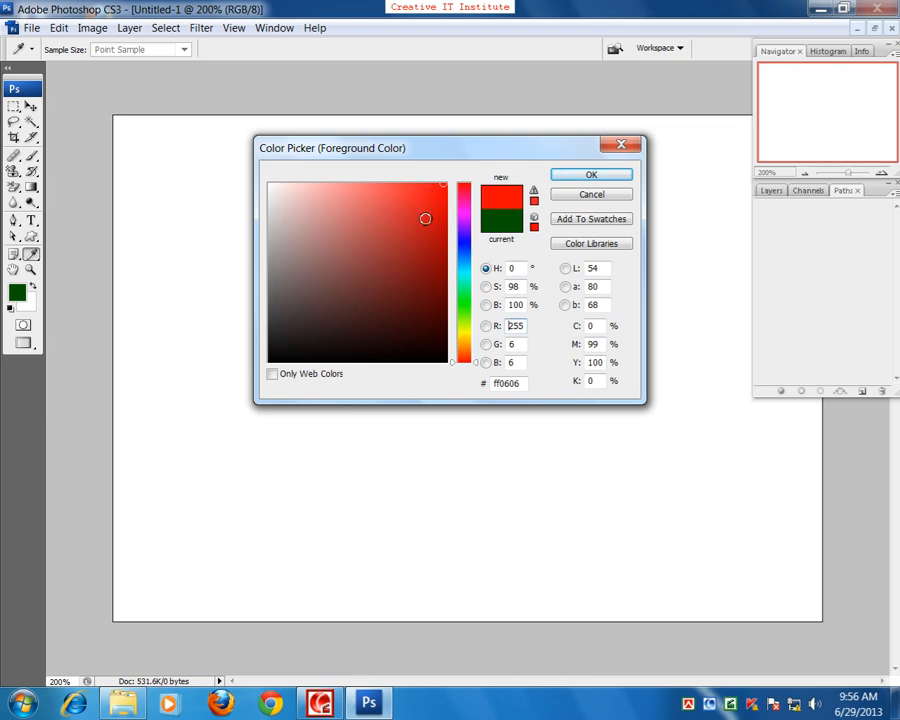
left_click(608, 174)
key("v")
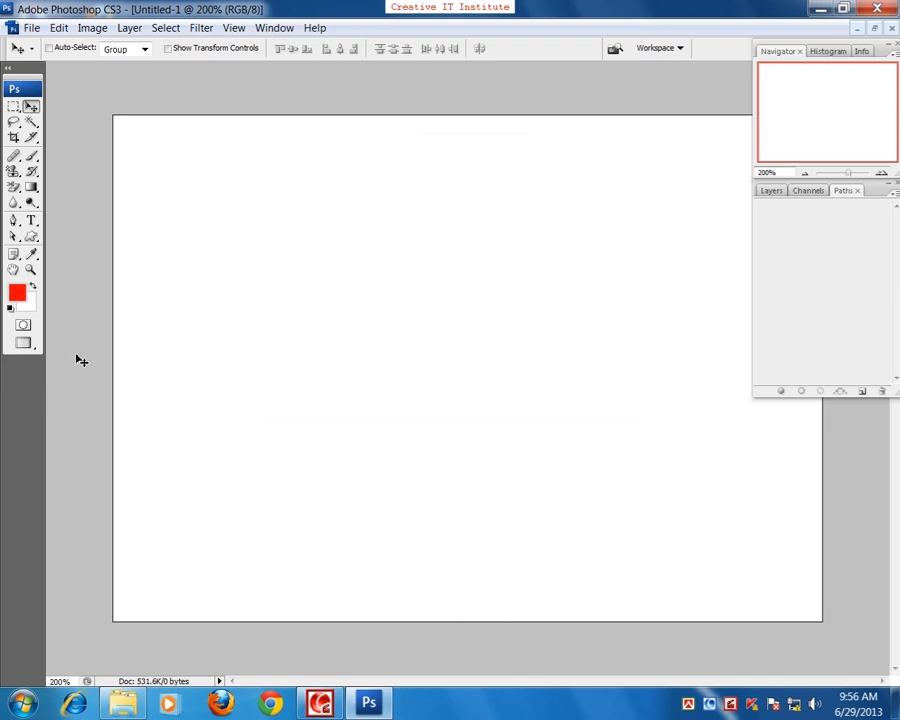
Set the background color to a medium green with a hue of 114°.
left_click(33, 312)
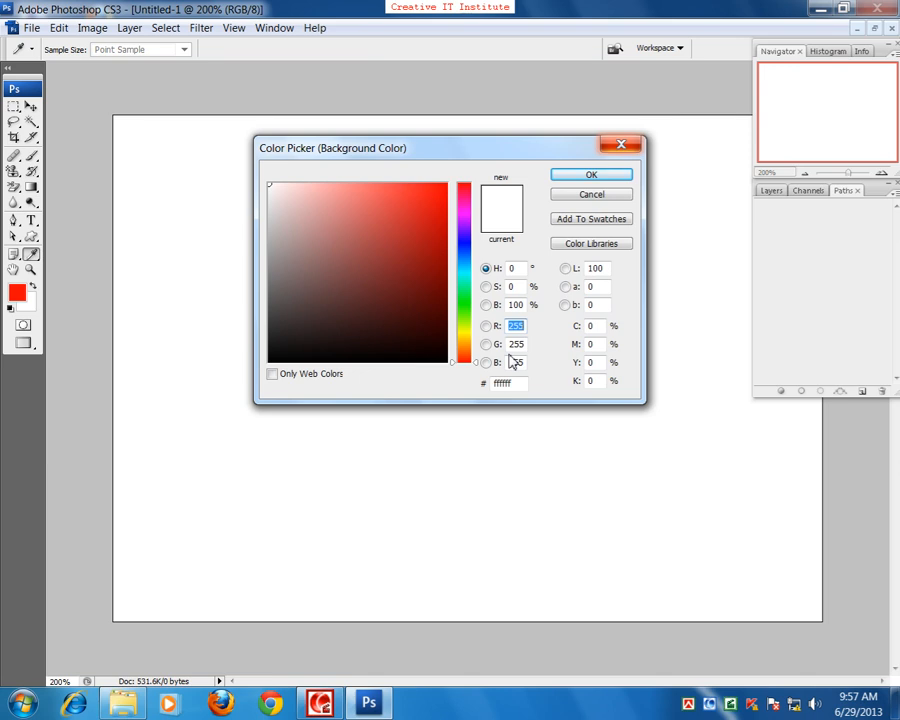
left_click(465, 306)
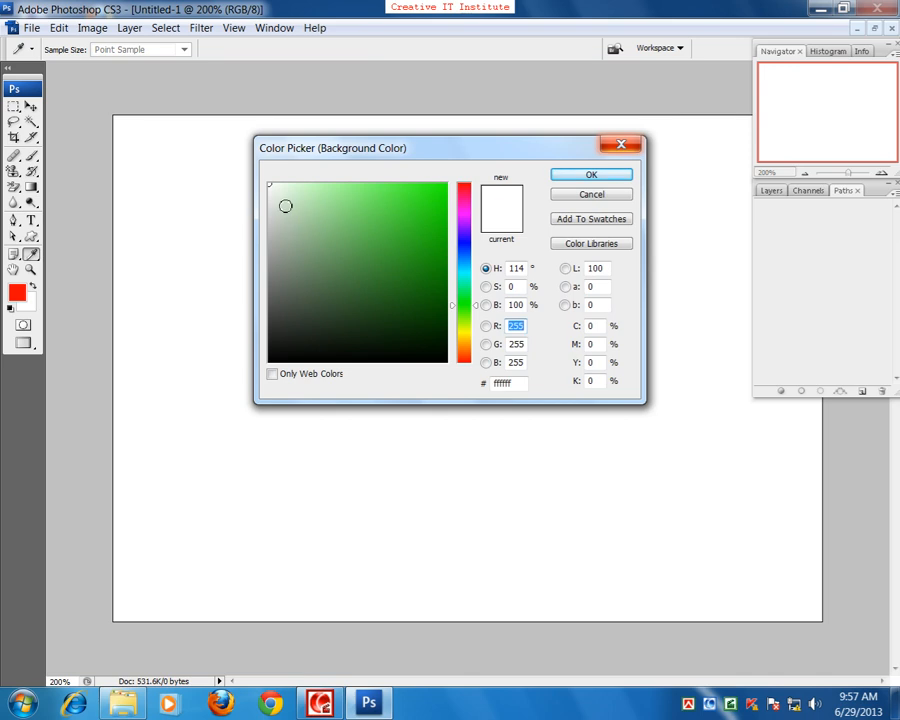
left_click(411, 241)
mouse_move(411, 241)
left_mouse_down()
mouse_move(439, 235)
mouse_move(440, 192)
mouse_move(442, 240)
left_mouse_up()
left_click(616, 175)
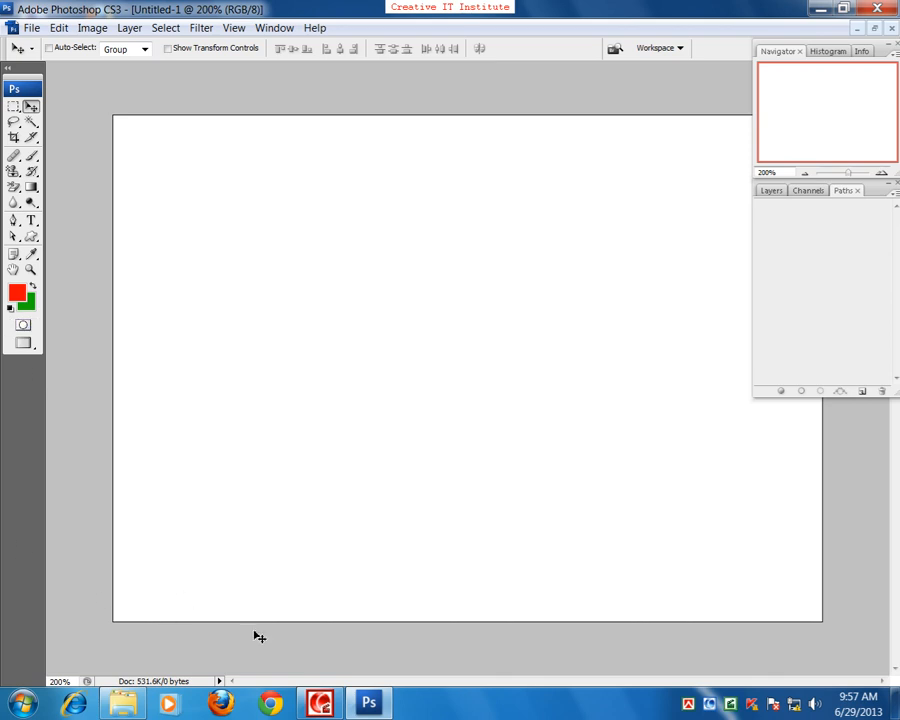
Switch to Microsoft Word 2007 and write "Foreground Color" on the first line of the blank document.
left_click(8, 705)
left_click(72, 416)
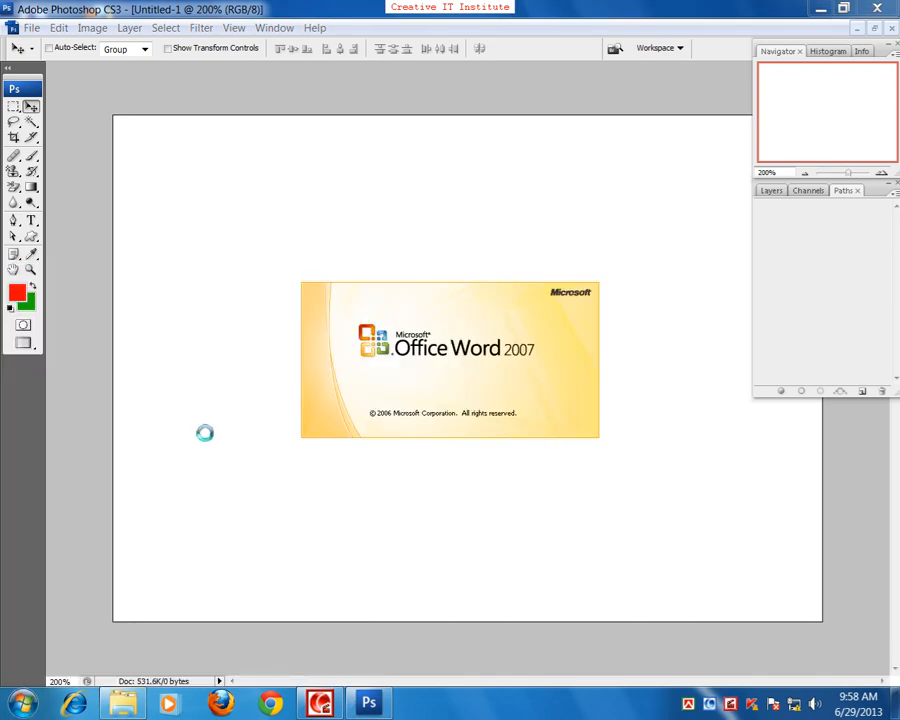
type("Forground")
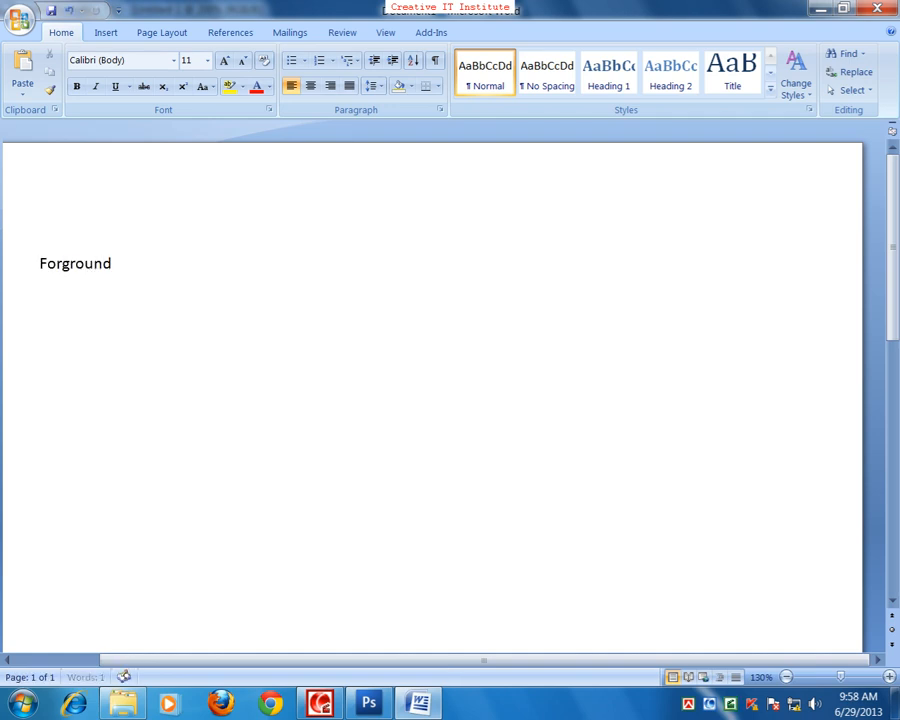
left_click(64, 263)
type("e")
left_click(136, 256)
type("Color")
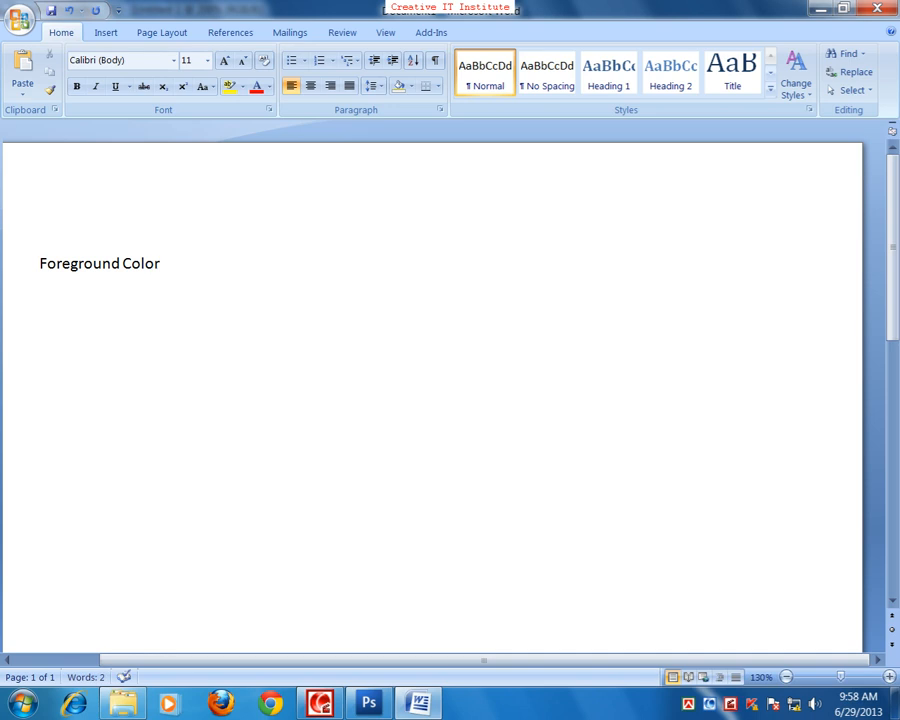
Complete the line with the fill shortcut so that it reads "Foreground Color = Alt+ Delete".
type("+")
key("BackSpace")
type("+")
key("BackSpace")
type("= Alt = Delete")
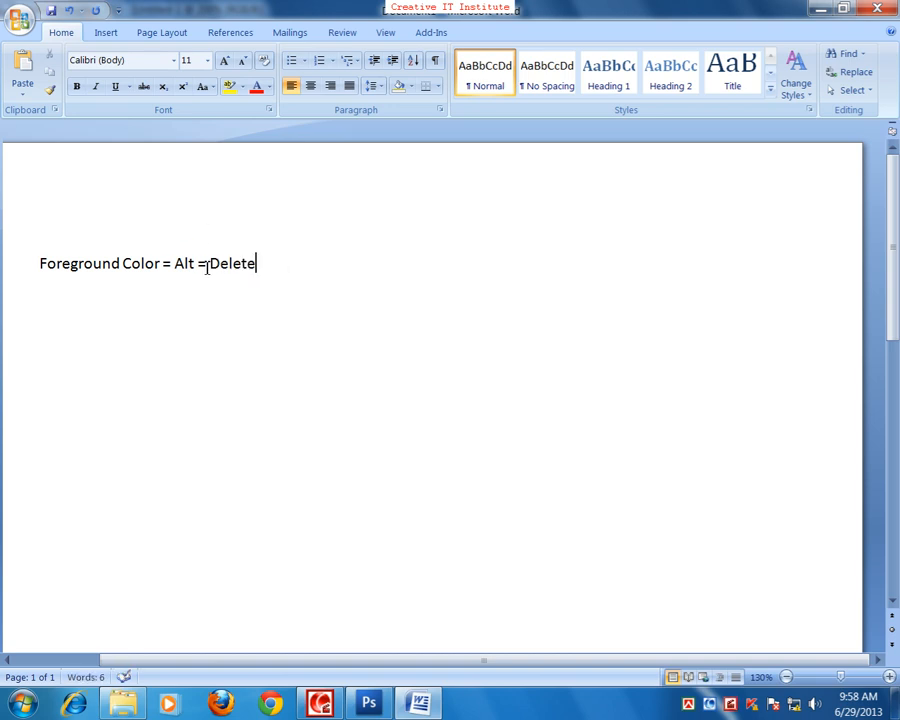
double_click(200, 264)
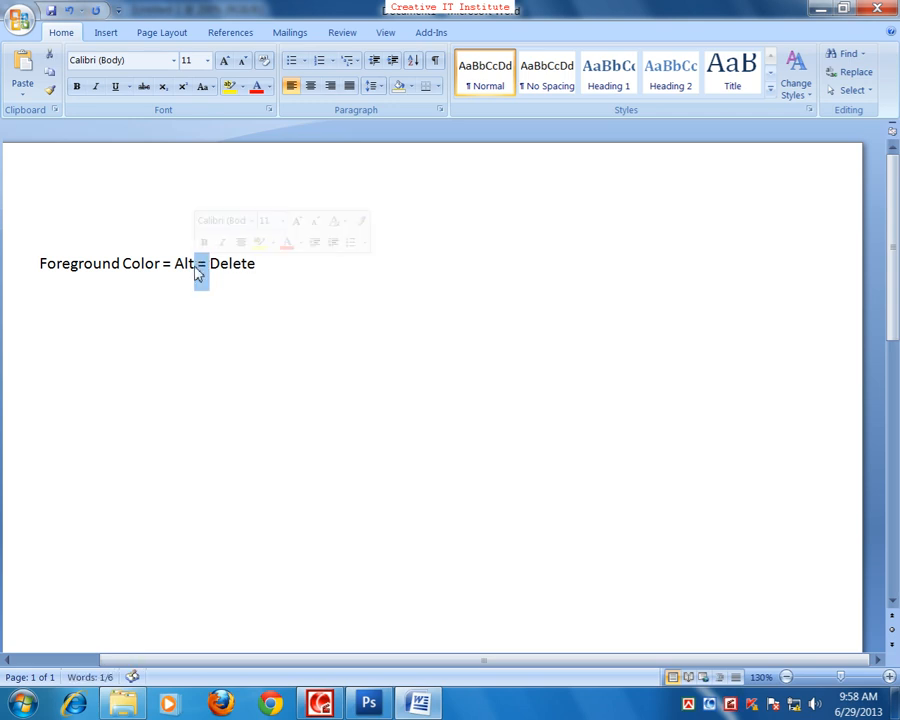
key("Delete")
type("+")
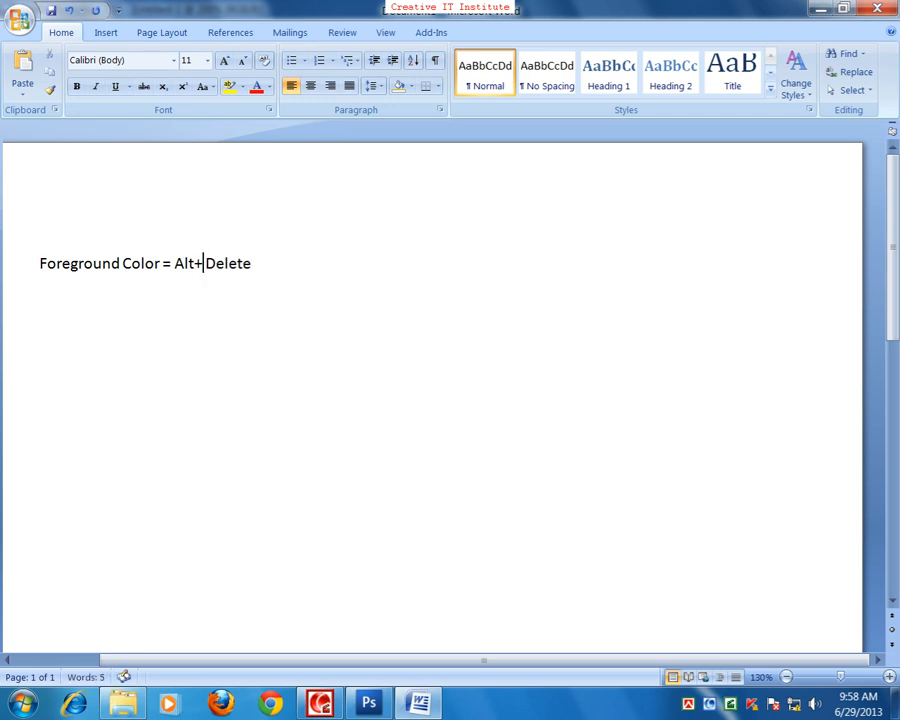
Enlarge the whole foreground shortcut line to a font size of 19.
triple_click(86, 263)
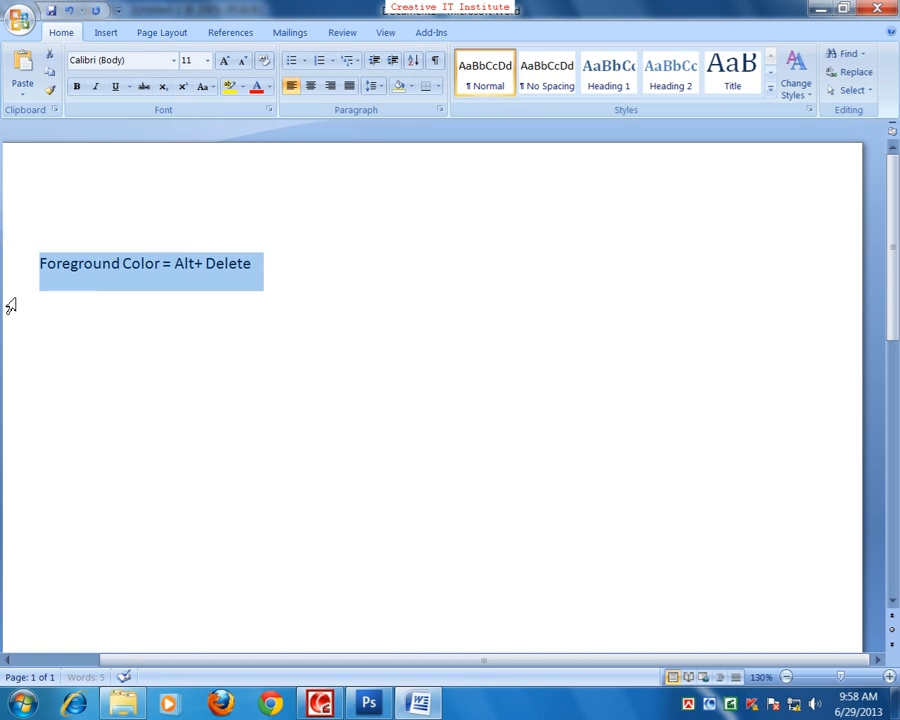
key("ctrl+bracketright")
key("ctrl+bracketright")
key("ctrl+bracketright")
key("ctrl+bracketright")
key("ctrl+bracketright")
key("ctrl+bracketright")
key("ctrl+bracketright")
key("ctrl+bracketright")
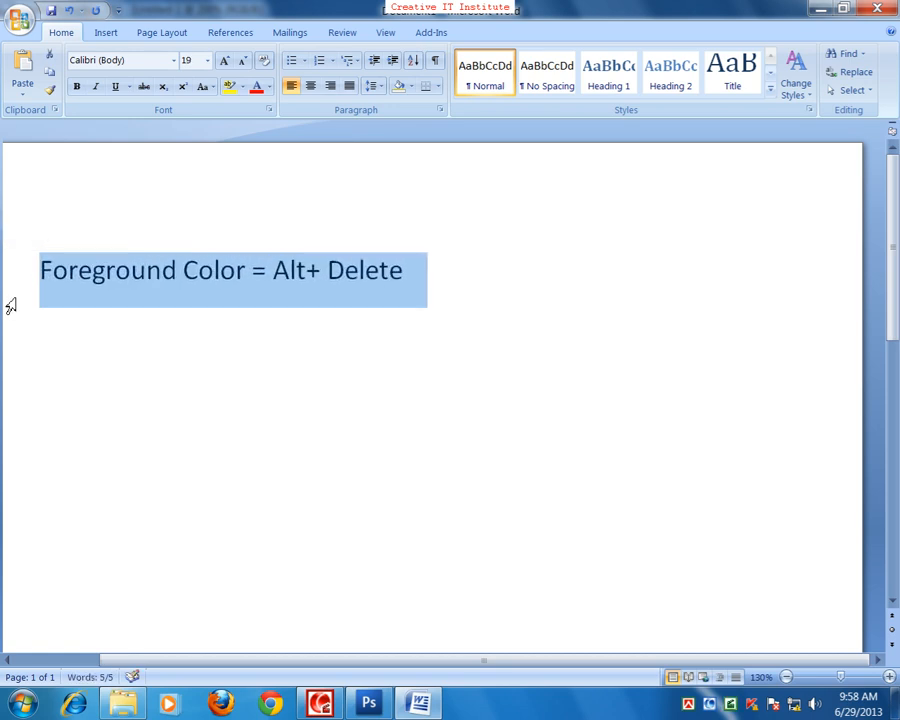
left_click(128, 272)
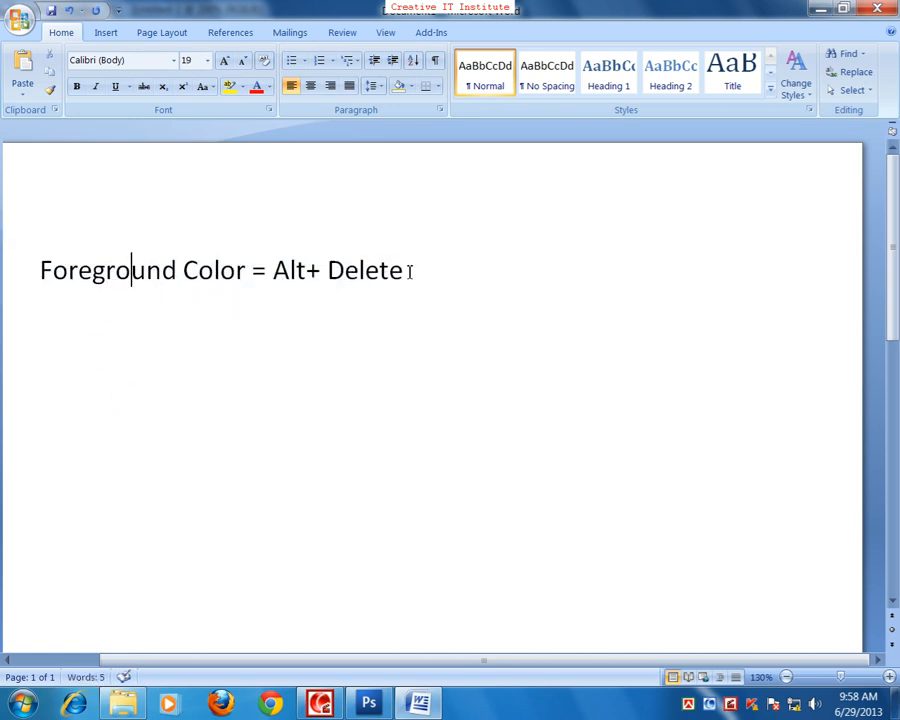
Duplicate the "Foreground Color = Alt+ Delete" line onto a new line below it.
left_click_drag(408, 270, 46, 300)
key("ctrl+c")
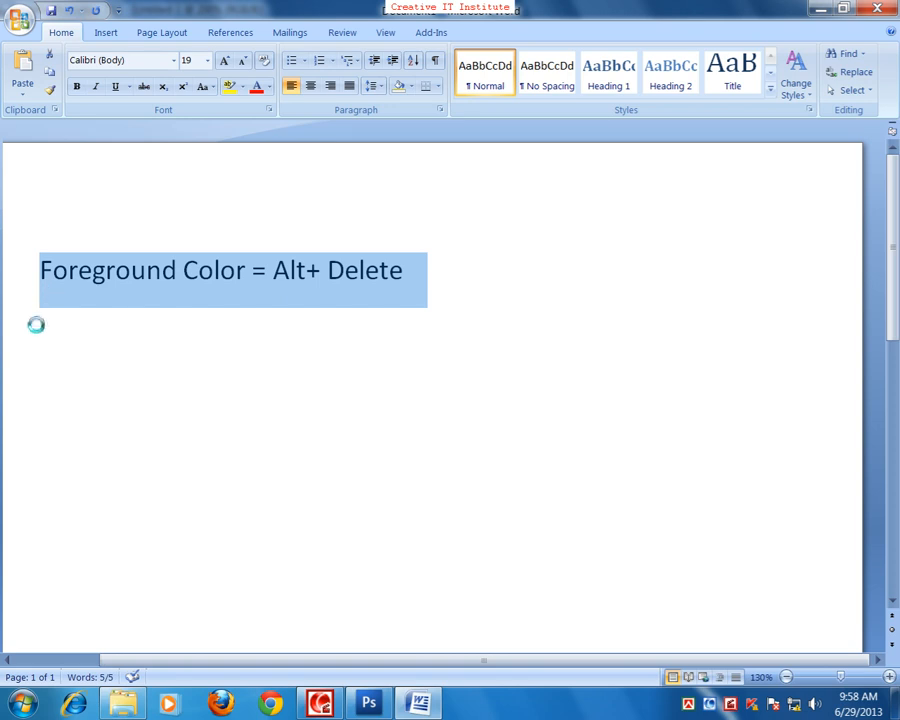
left_click(45, 312)
left_click(425, 270)
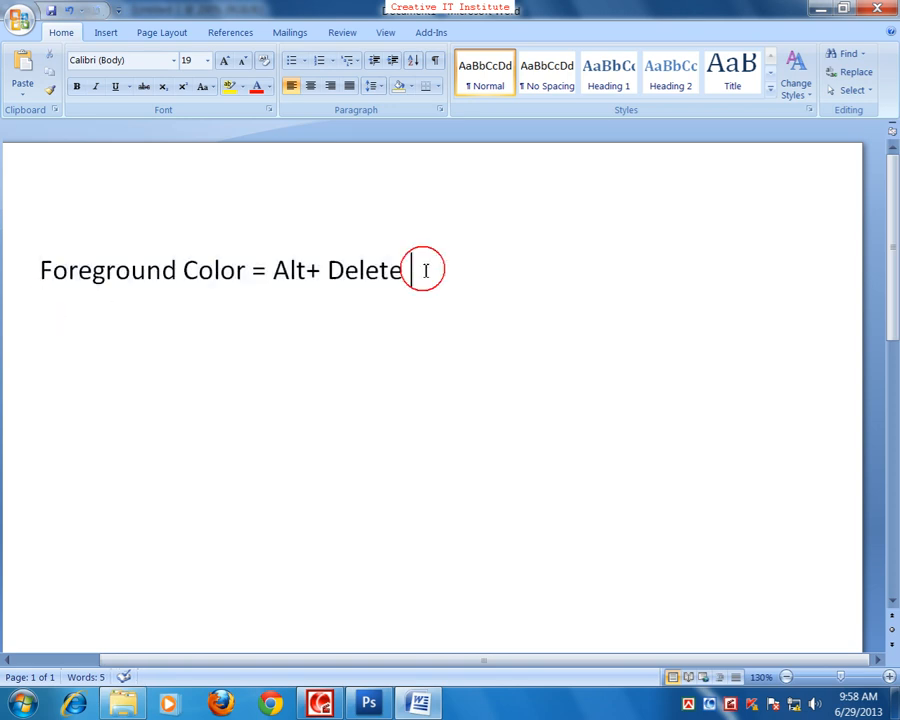
key("Return")
key("ctrl+v")
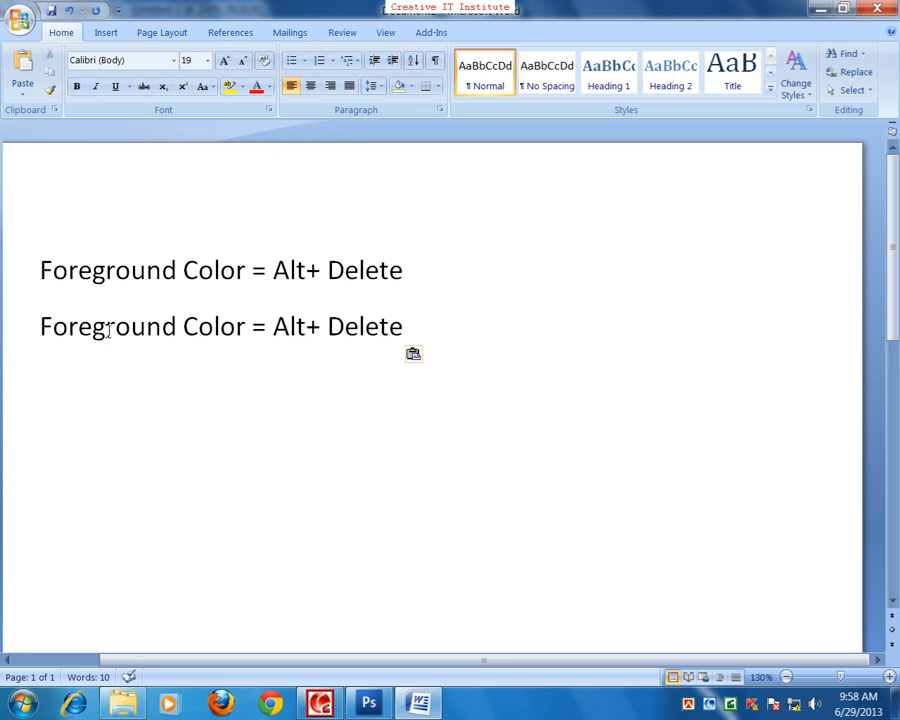
Change the duplicated second line to read "Background Color = Ctrl+ Delete" and start a new line below it.
left_click_drag(92, 326, 40, 326)
type("Back")
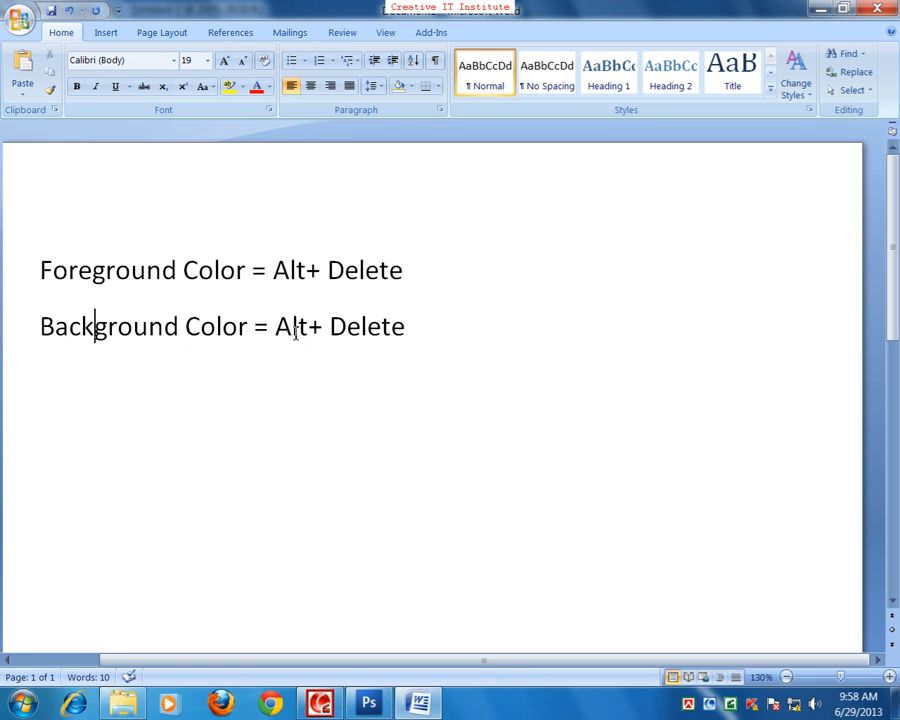
left_click_drag(306, 328, 276, 328)
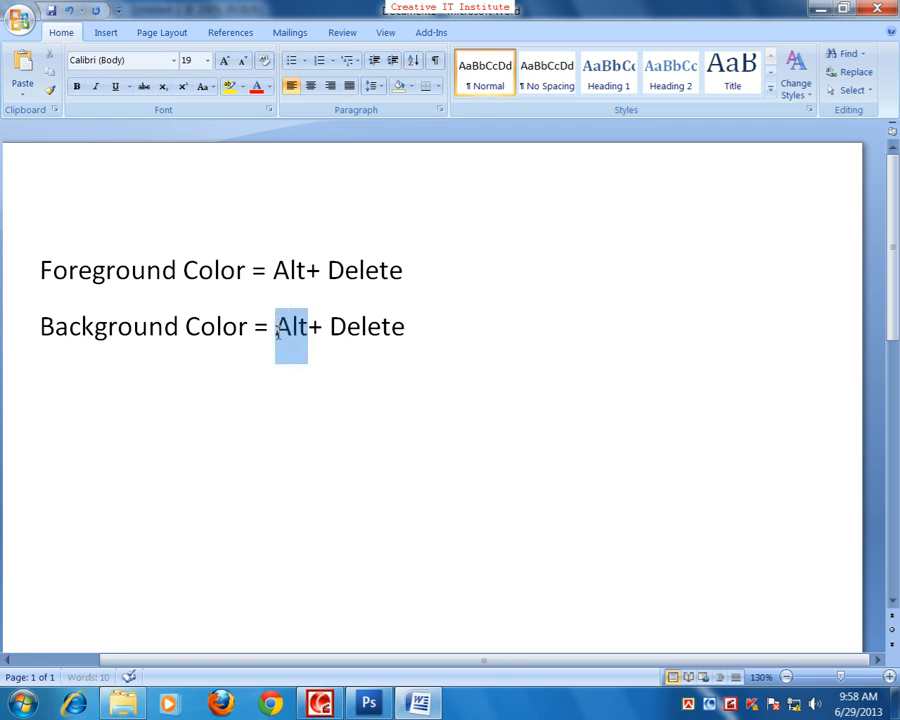
type("Ctrl")
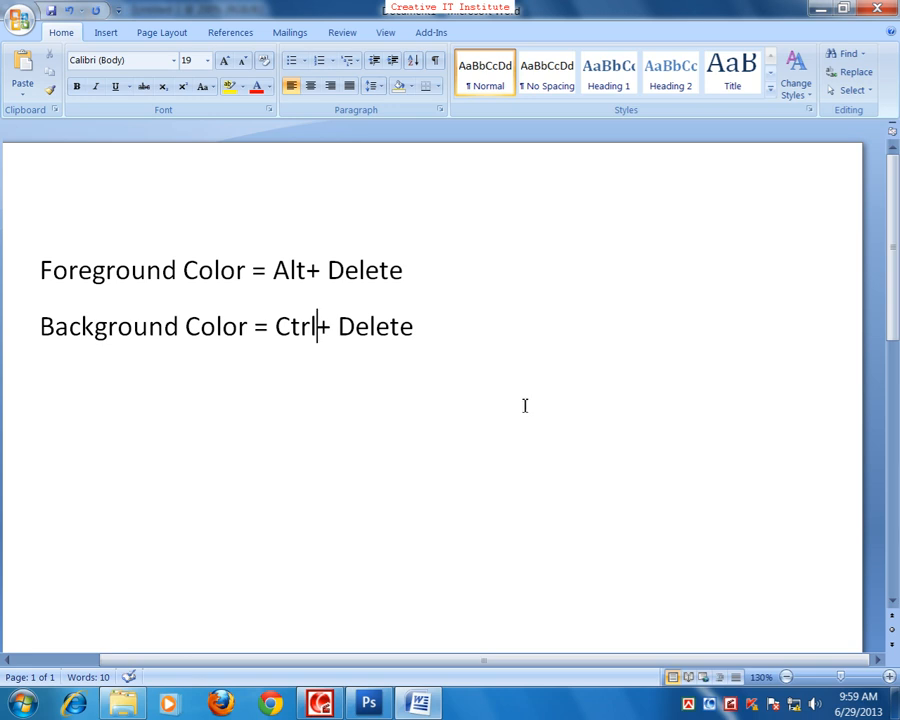
left_click(470, 392)
key("Return")
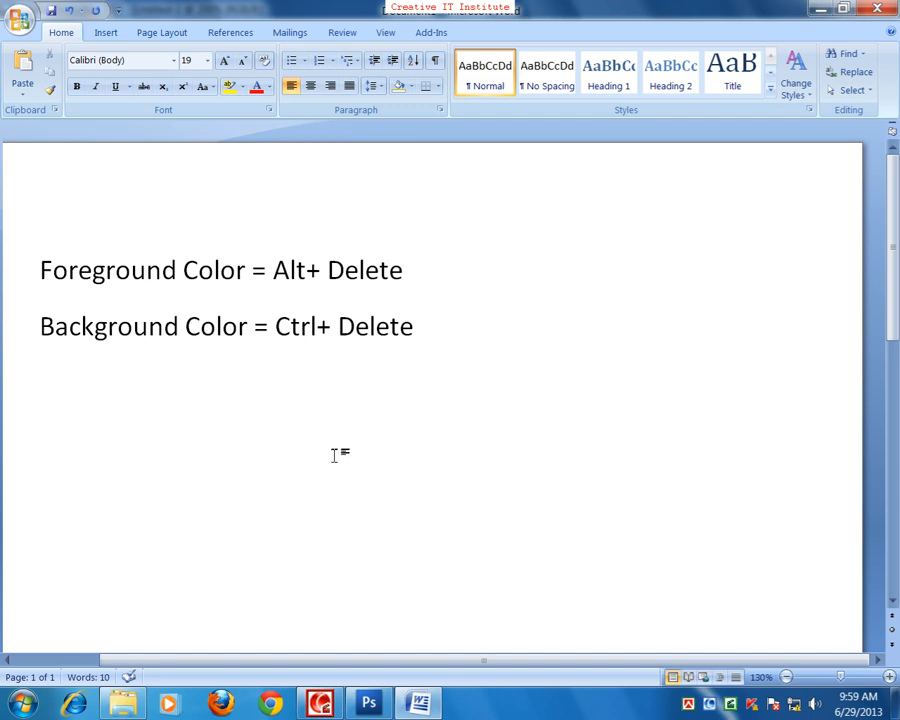
Switch to Photoshop and fill the canvas alternately with the red foreground and green background colors, twice each, ending on green.
left_click(369, 704)
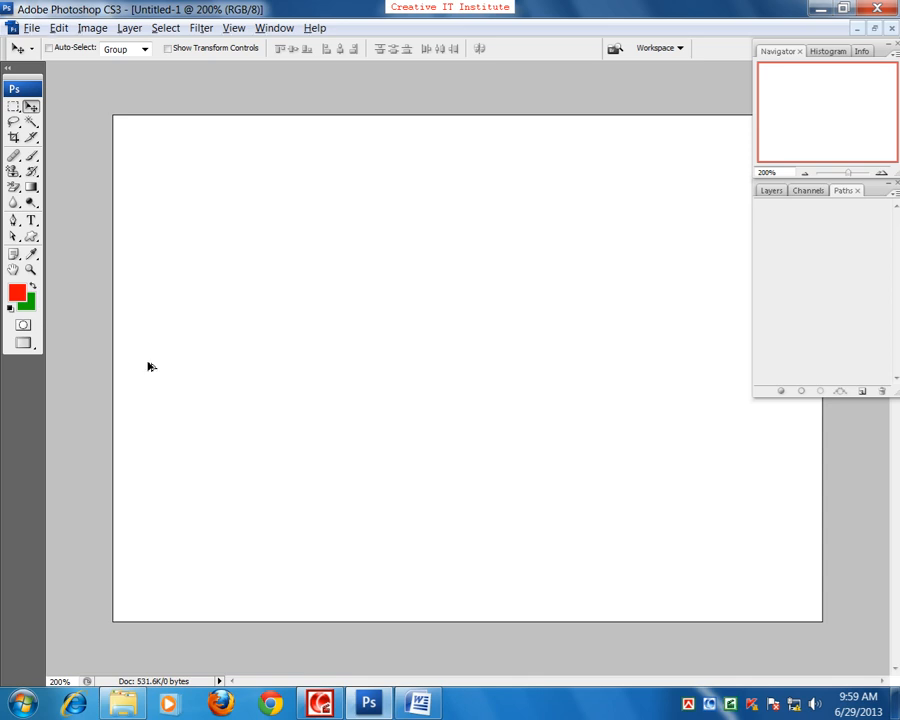
key("alt+BackSpace")
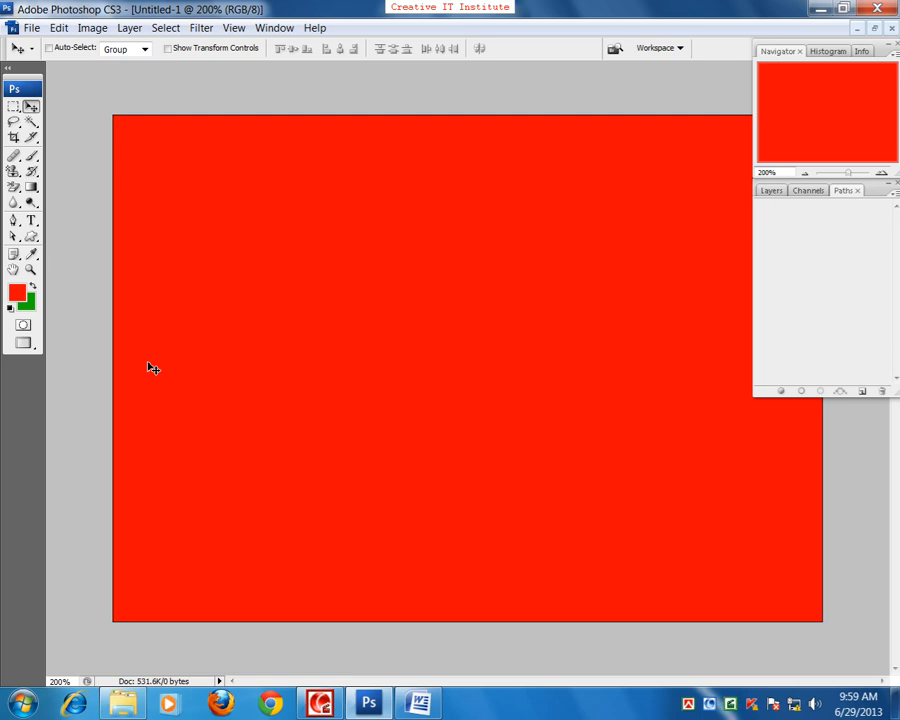
key("ctrl+BackSpace")
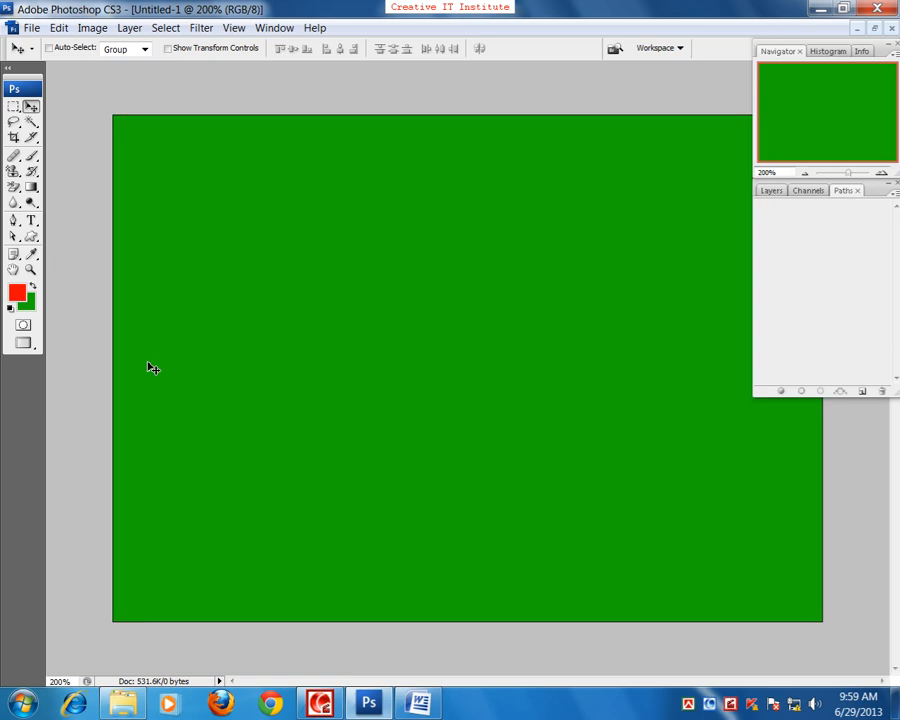
key("alt+BackSpace")
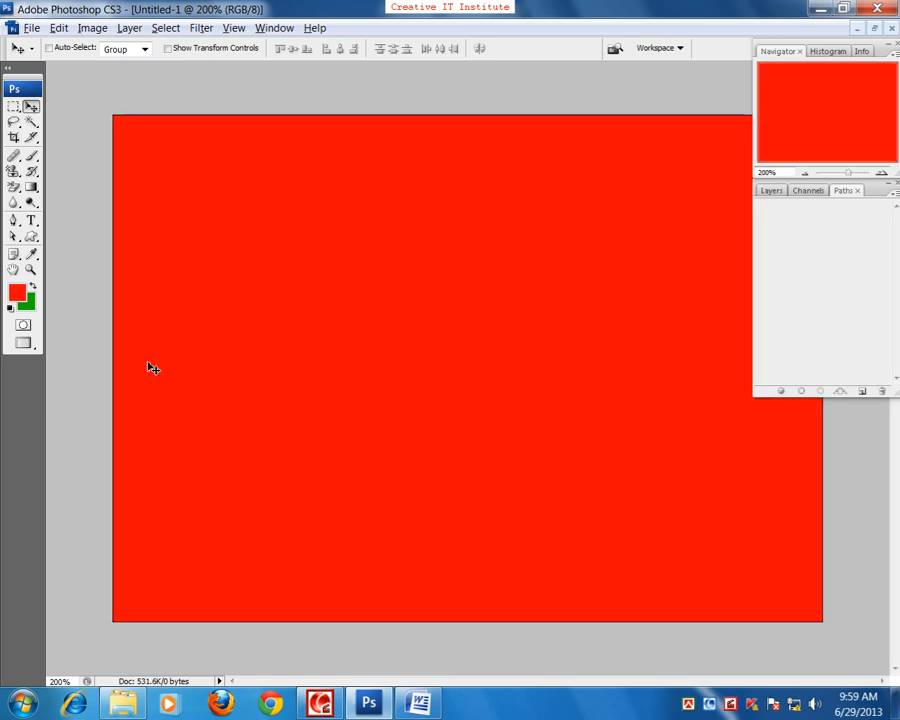
key("ctrl+BackSpace")
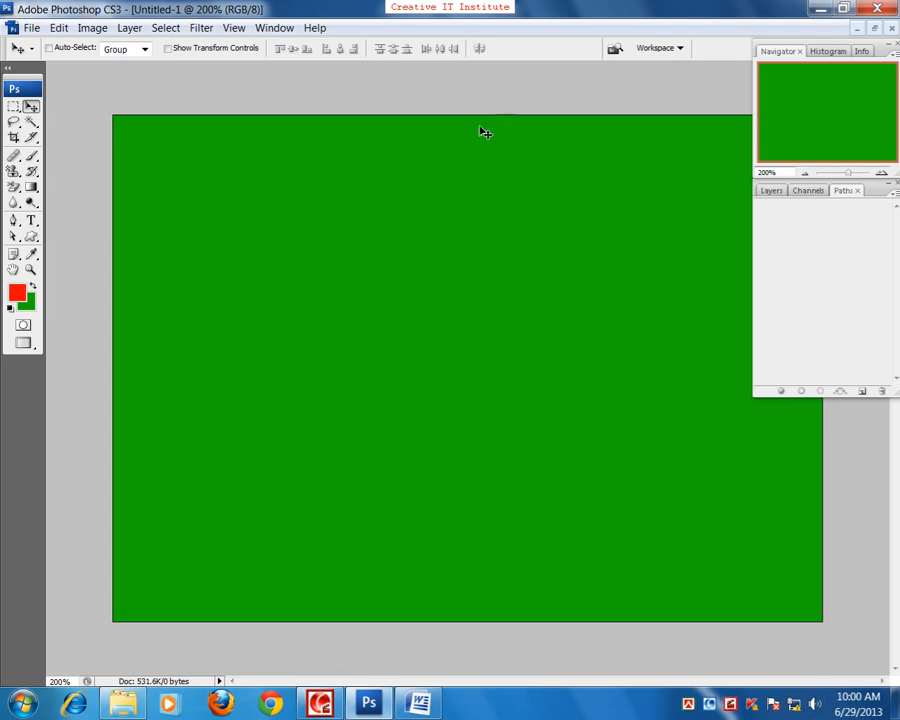
Fill the canvas through the Fill command with a custom blue color, 00a0dc, in Normal mode at 100% opacity.
left_click(59, 28)
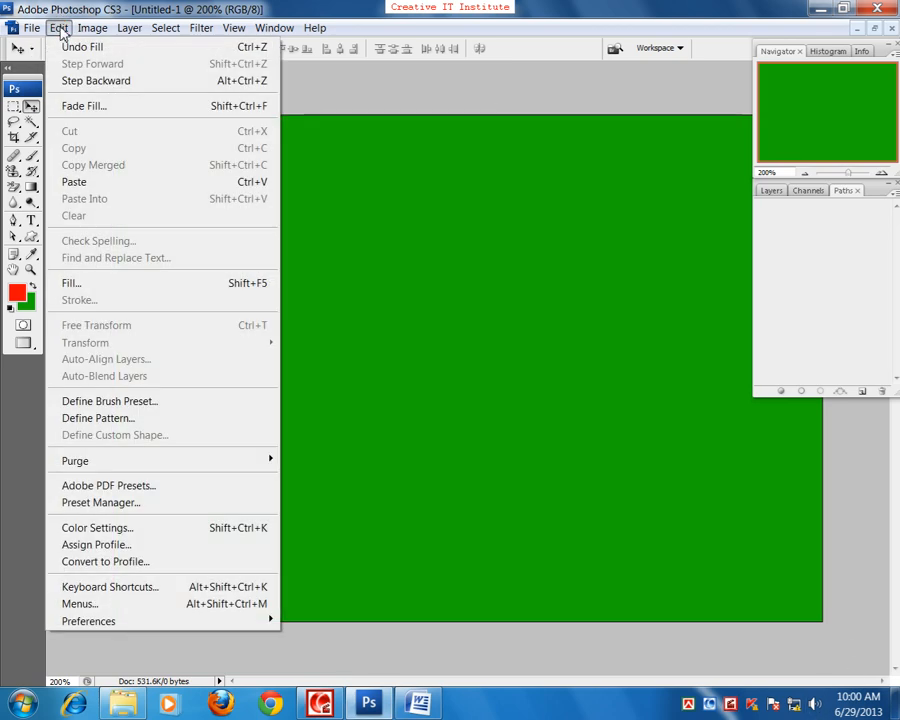
left_click(82, 289)
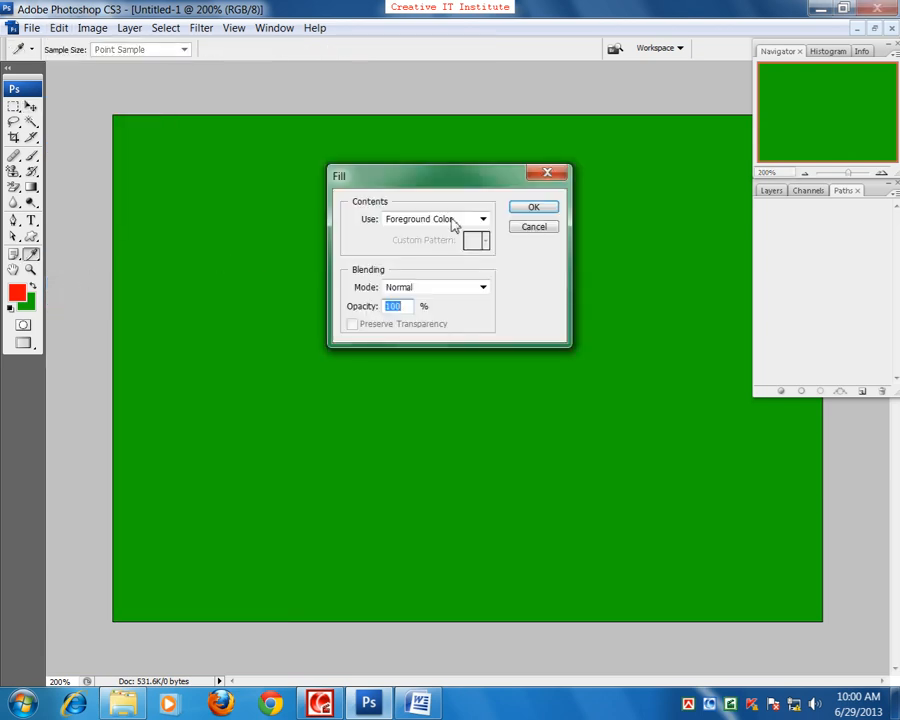
left_click(429, 219)
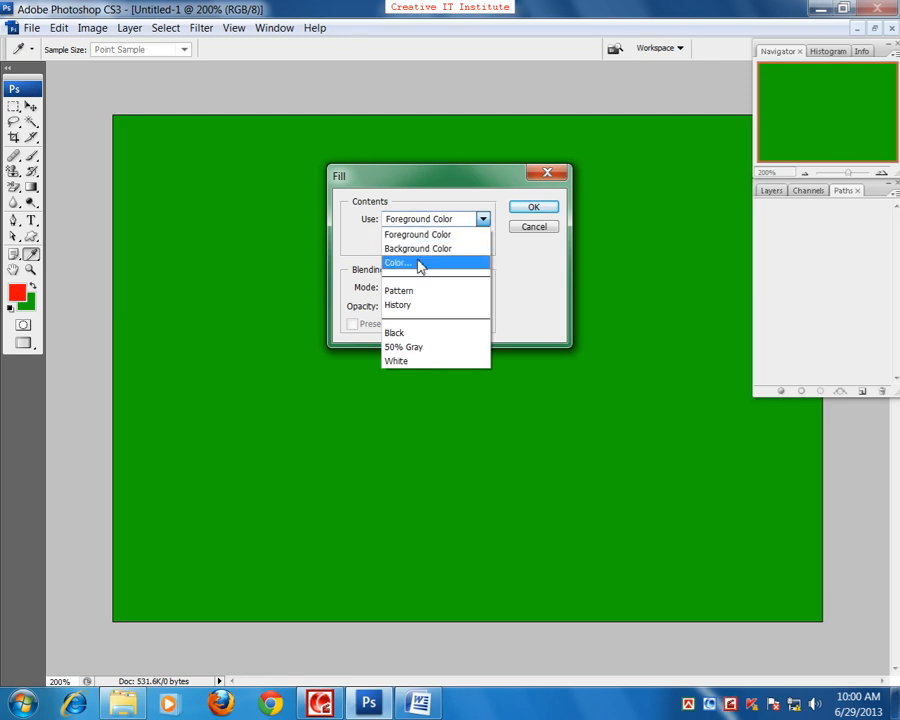
left_click(419, 264)
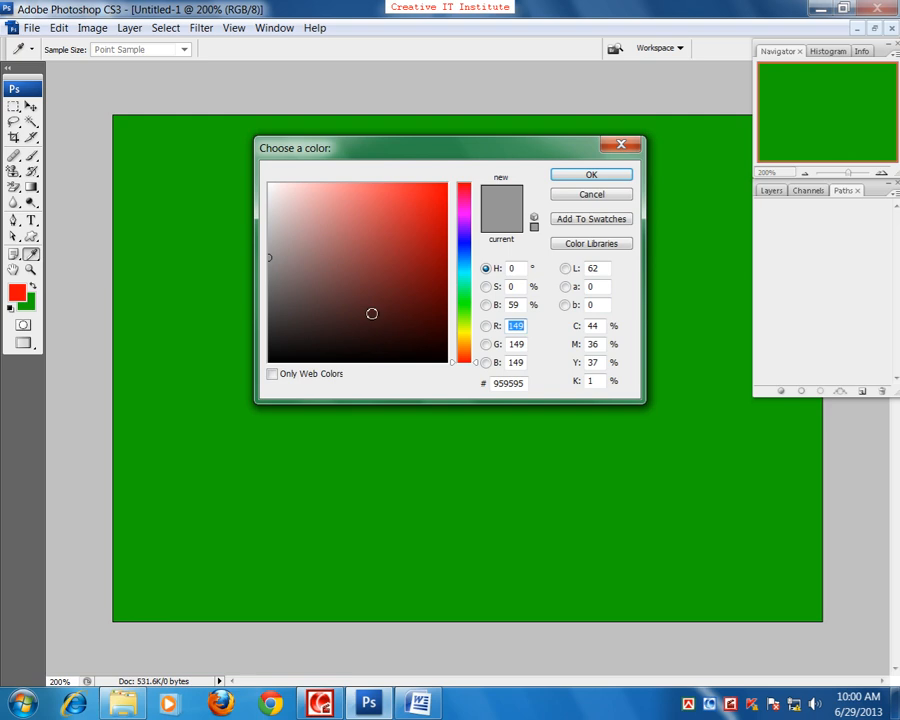
left_click(463, 265)
left_click(447, 208)
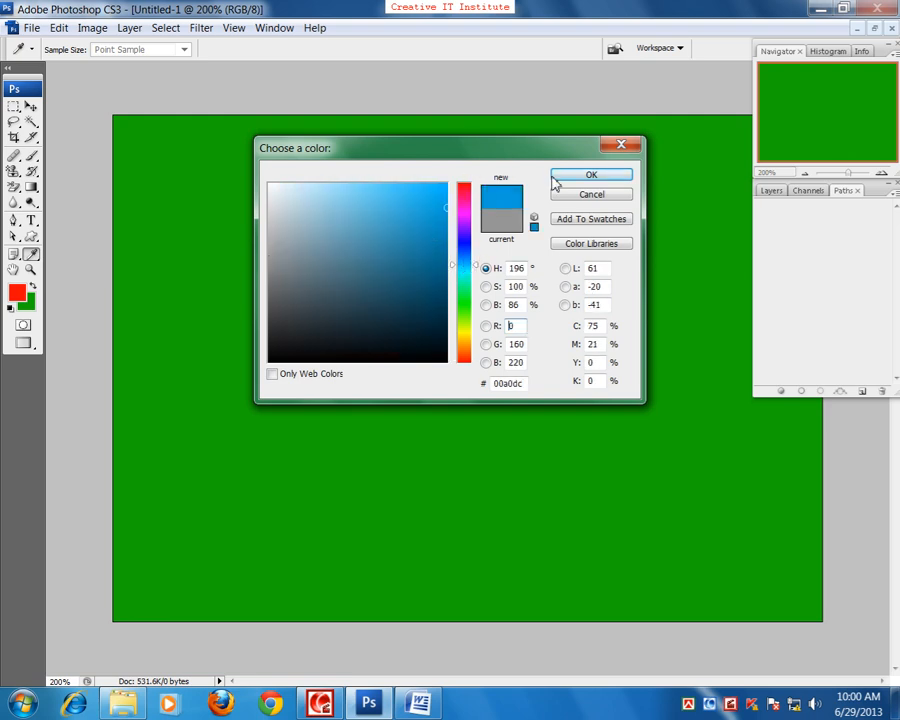
left_click(568, 174)
left_click(536, 205)
key("v")
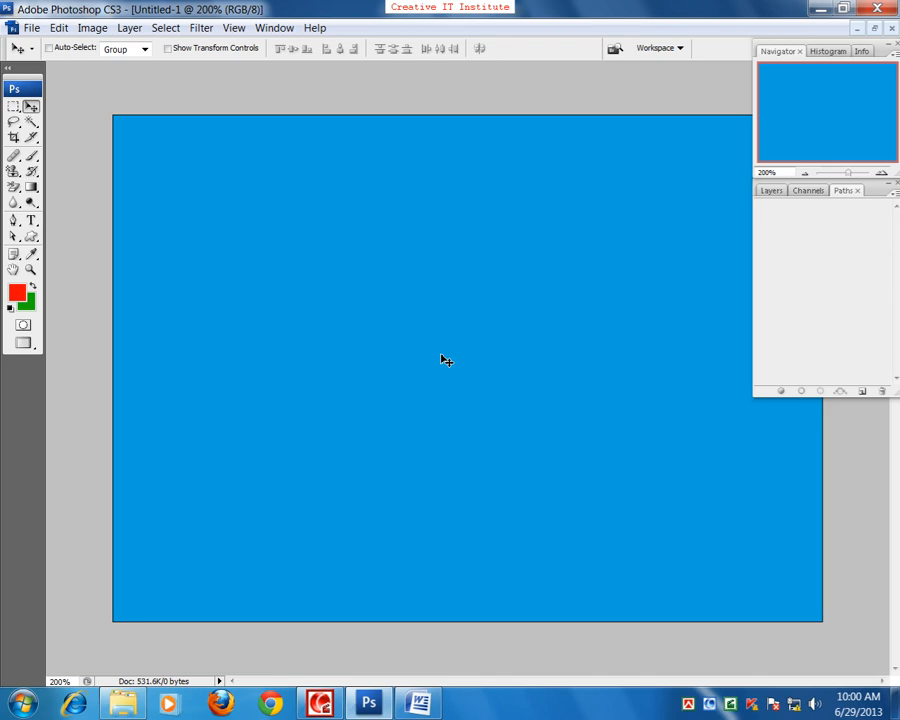
Run the Fill command again with the Color option at 100% opacity, and put the document in full screen mode with the menu bar.
left_click(58, 28)
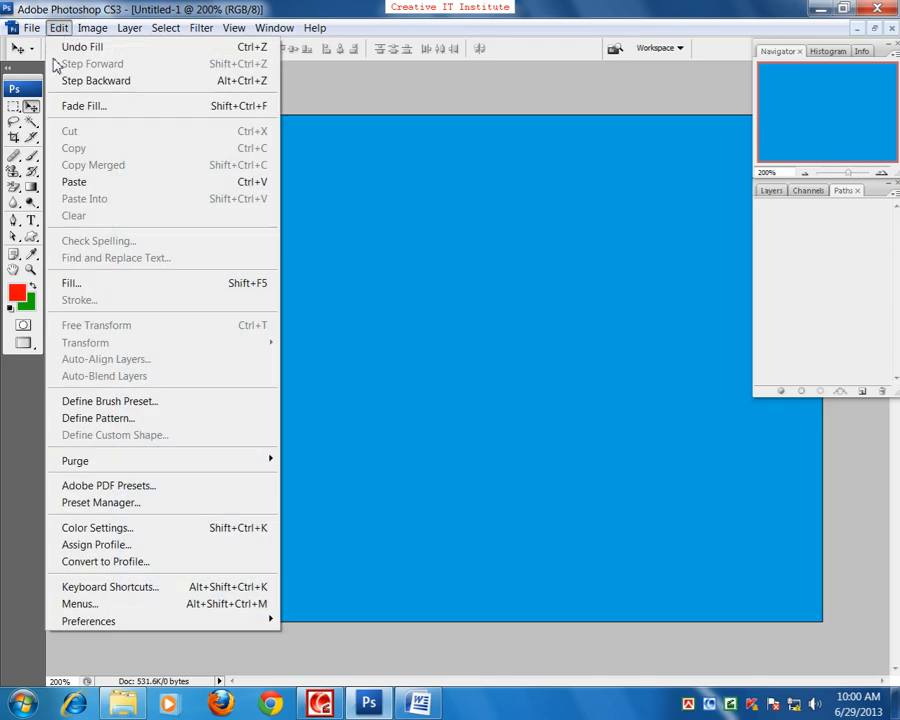
left_click(80, 285)
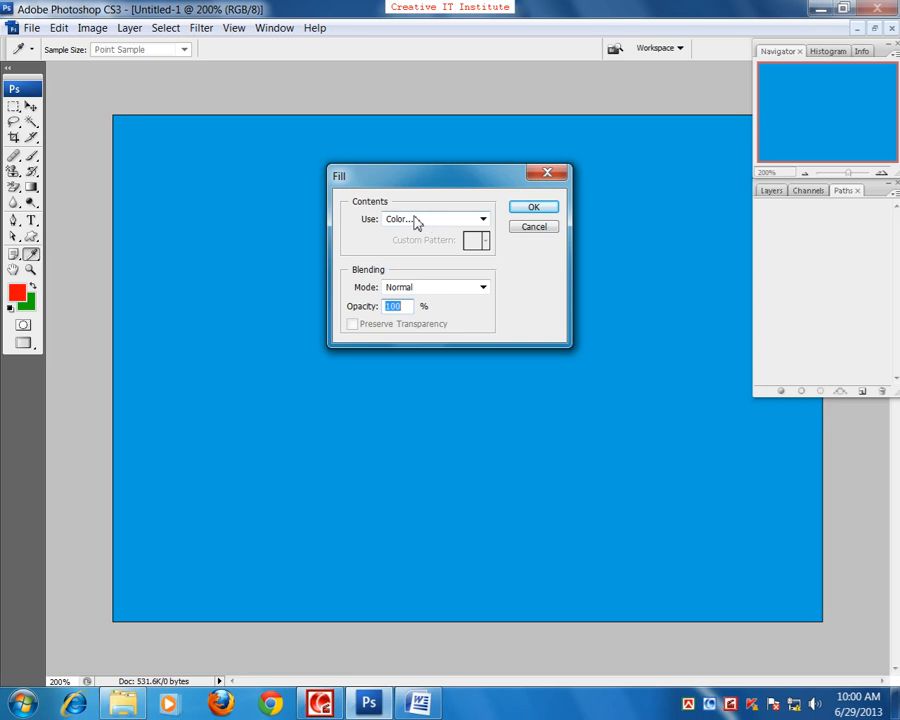
left_click(535, 211)
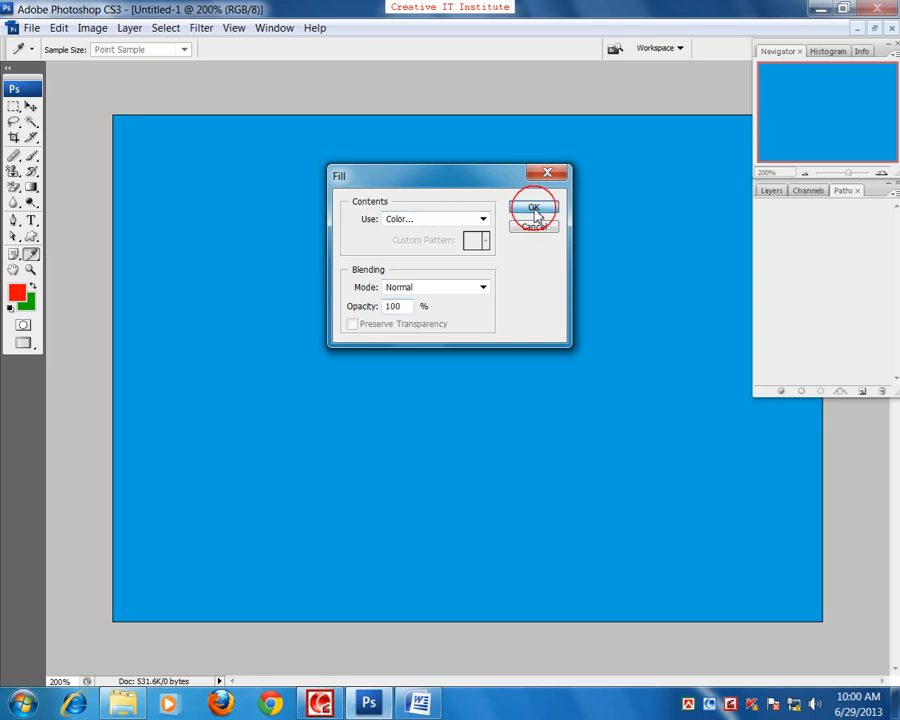
key("v")
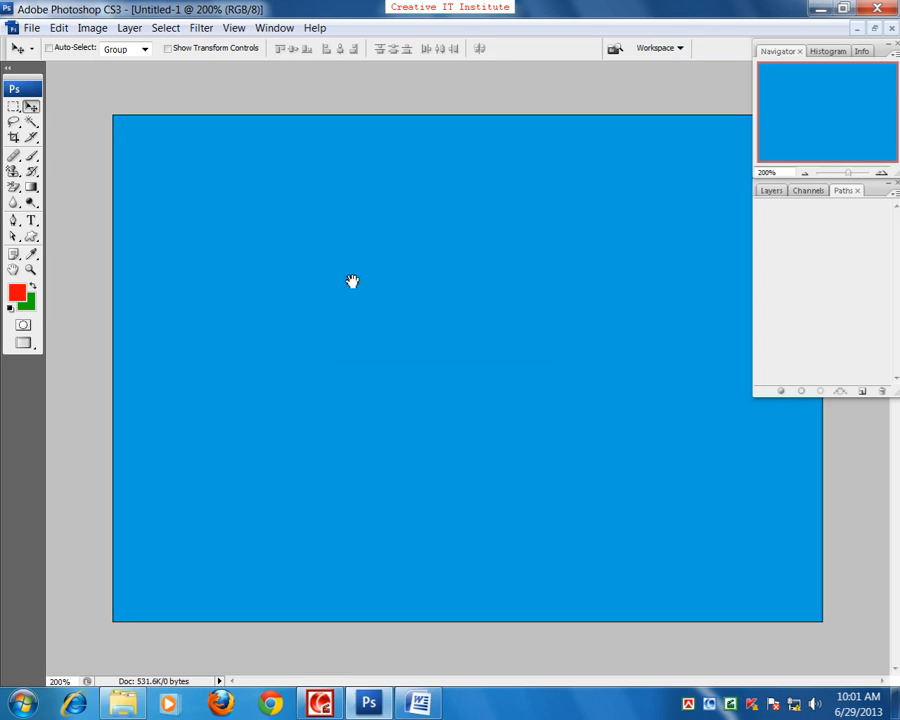
key("f")
left_click_drag(391, 287, 413, 270)
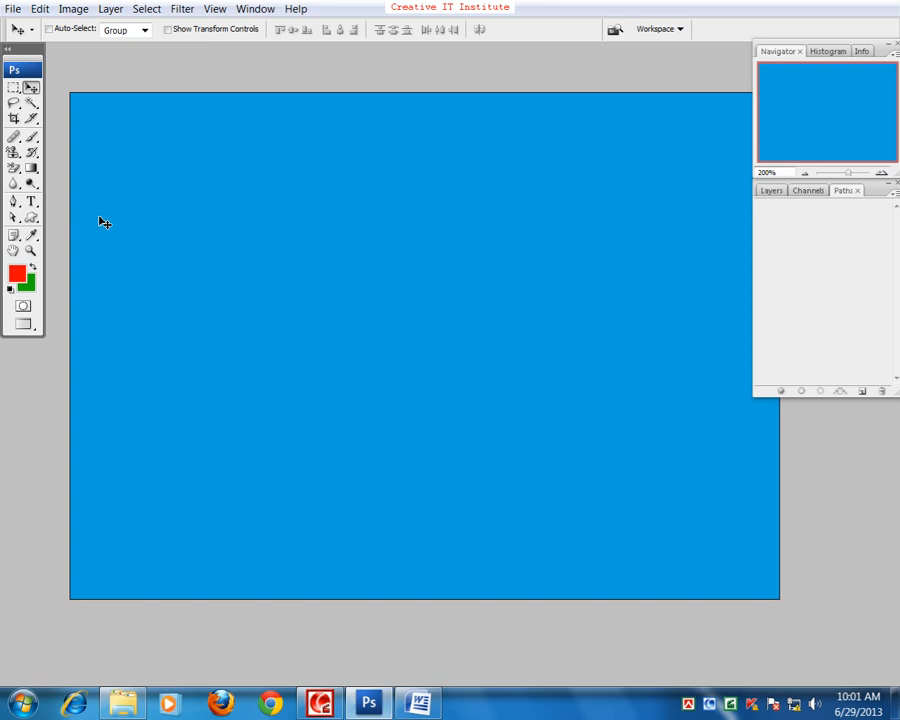
Paint two red strokes at the canvas's upper edge with the 35 px Brush tool and step backward through both.
left_click(31, 138)
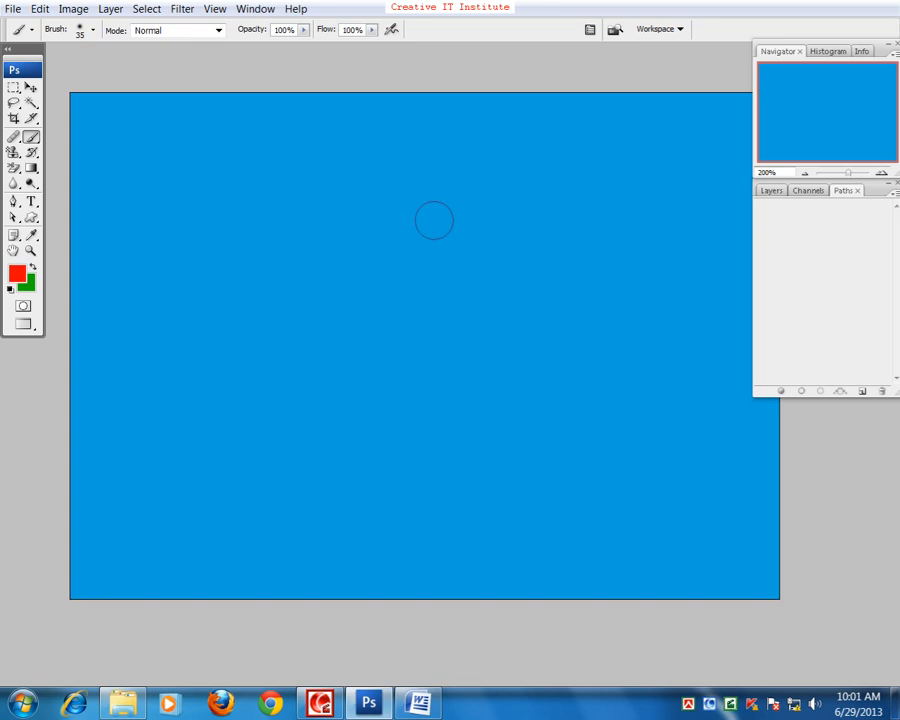
left_click_drag(409, 212, 468, 72)
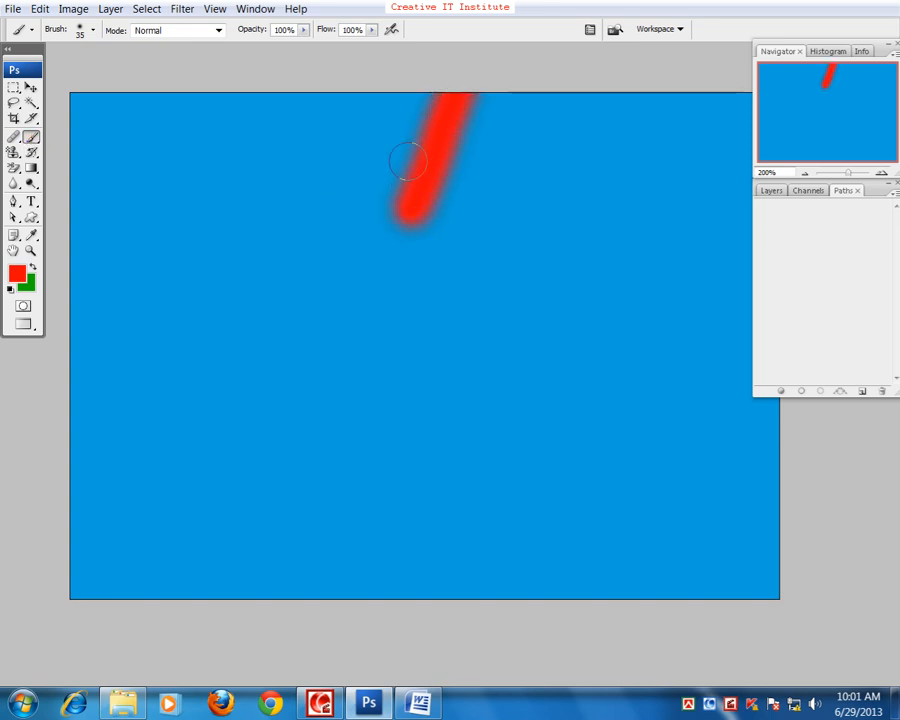
left_click_drag(352, 200, 261, 62)
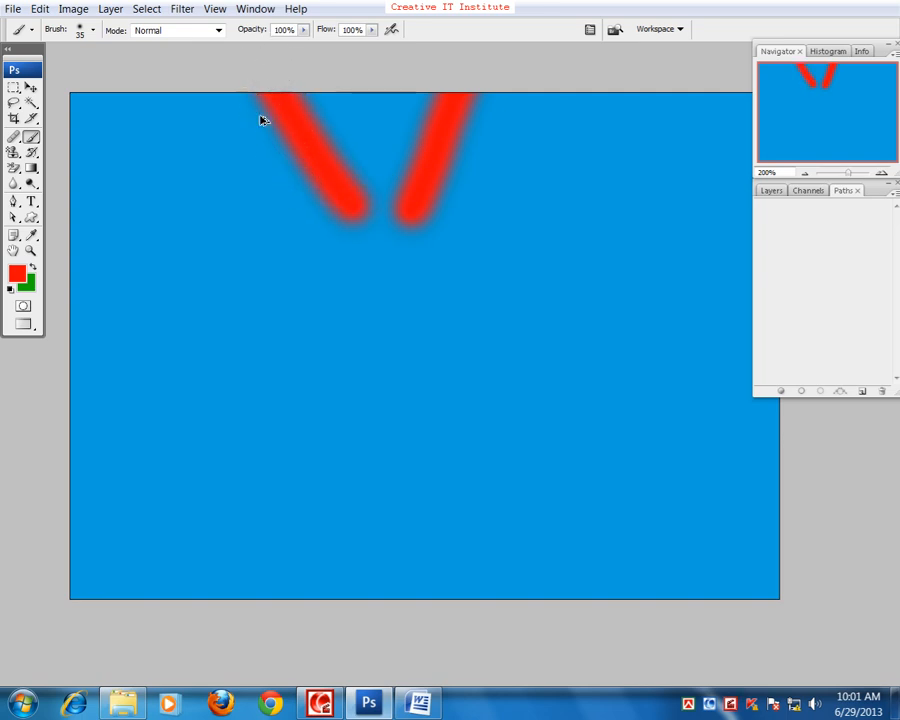
key("ctrl+alt+z")
key("ctrl+alt+z")
Show the History panel, move it beside the Navigator and Paths panels, and enlarge it so more states fit.
left_click(250, 12)
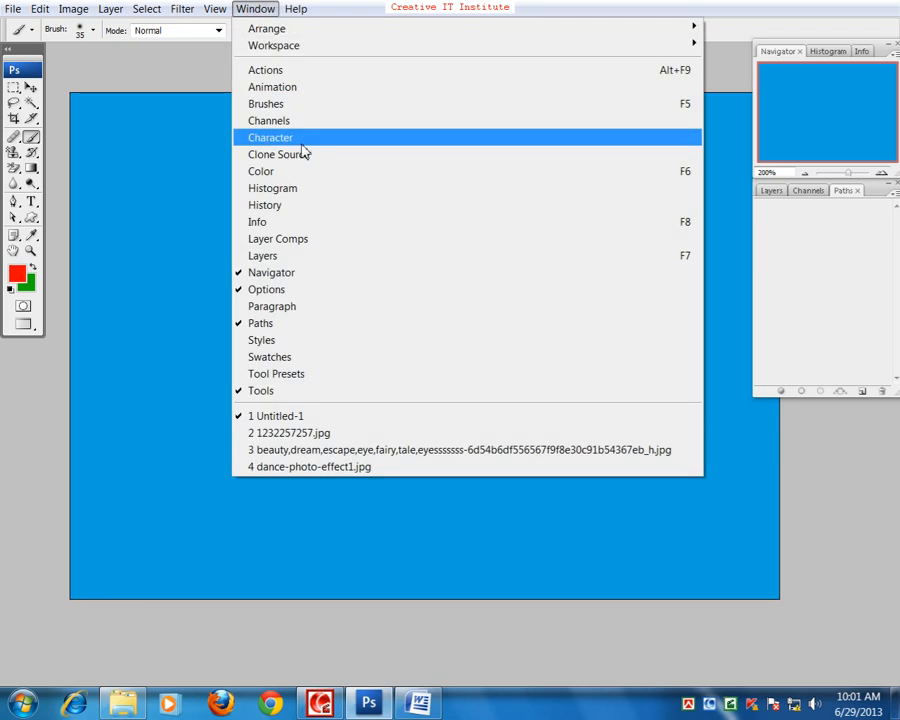
left_click(271, 205)
left_click_drag(526, 193, 655, 93)
left_click_drag(694, 188, 720, 407)
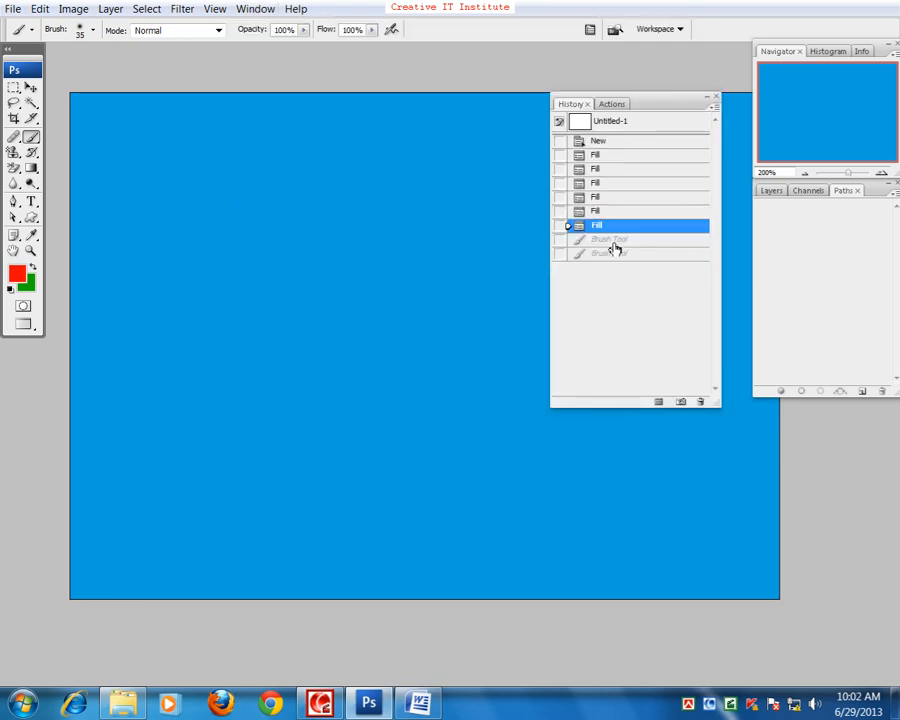
Paint ten red brush strokes radiating outward in a ring around the middle of the blue canvas.
left_click(380, 223)
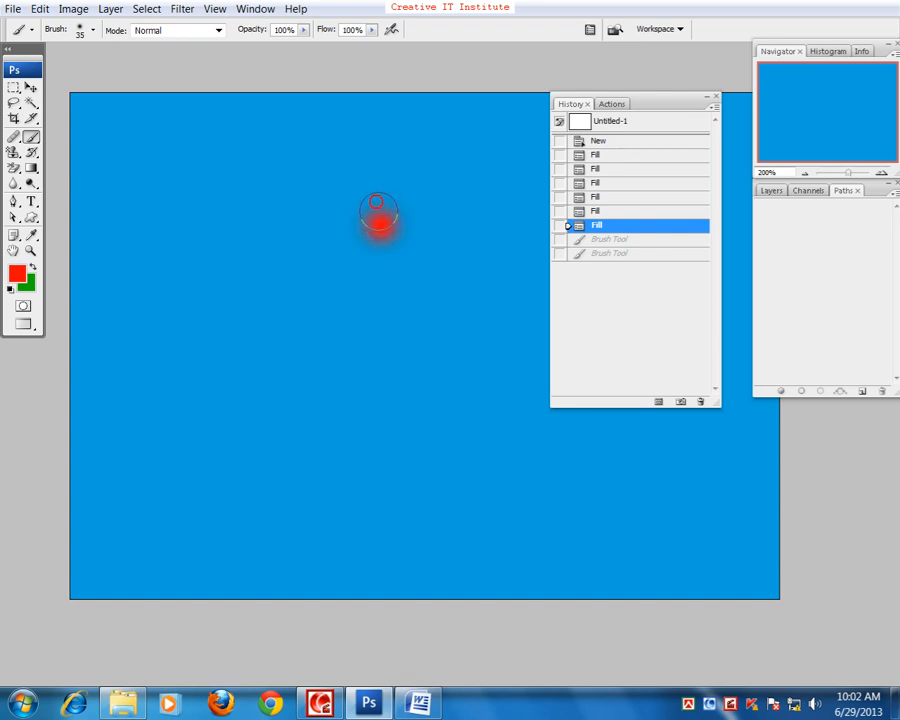
left_click_drag(380, 223, 338, 70)
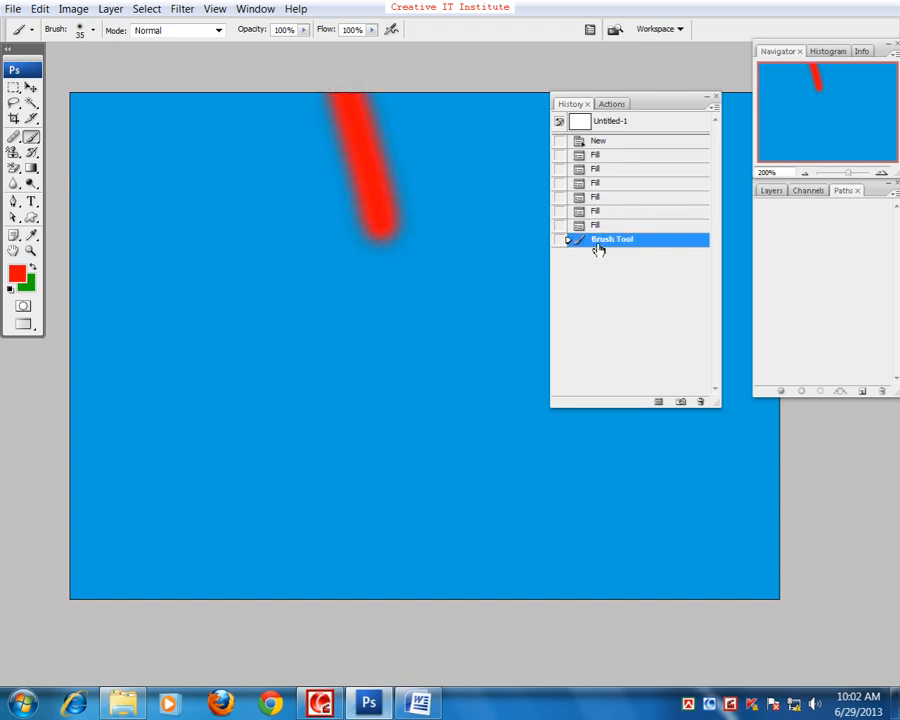
mouse_move(322, 236)
left_mouse_down()
mouse_move(255, 172)
mouse_move(185, 125)
left_mouse_up()
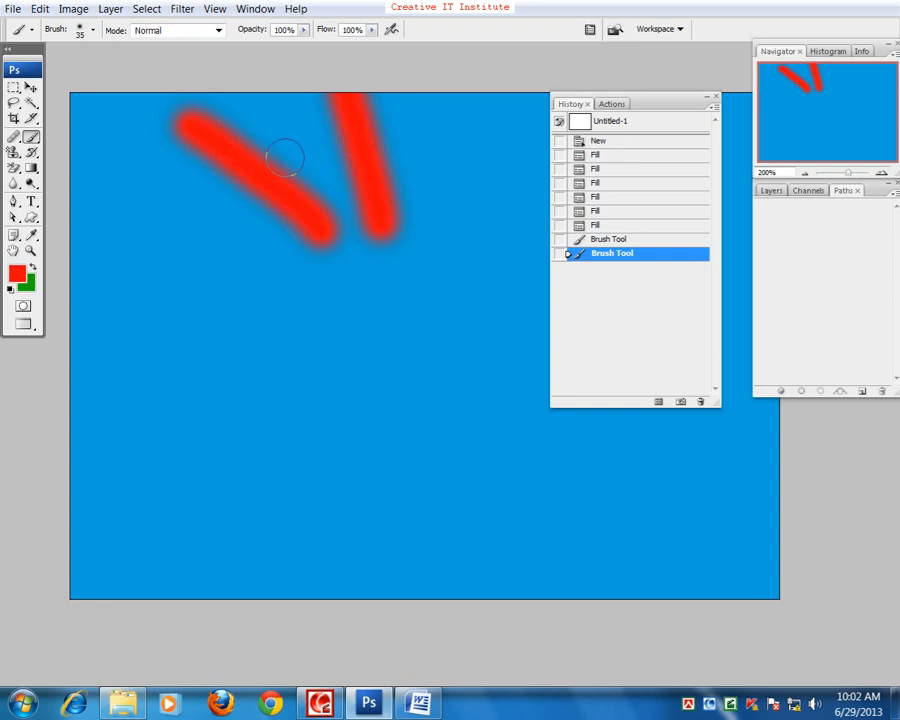
left_click_drag(292, 275, 147, 209)
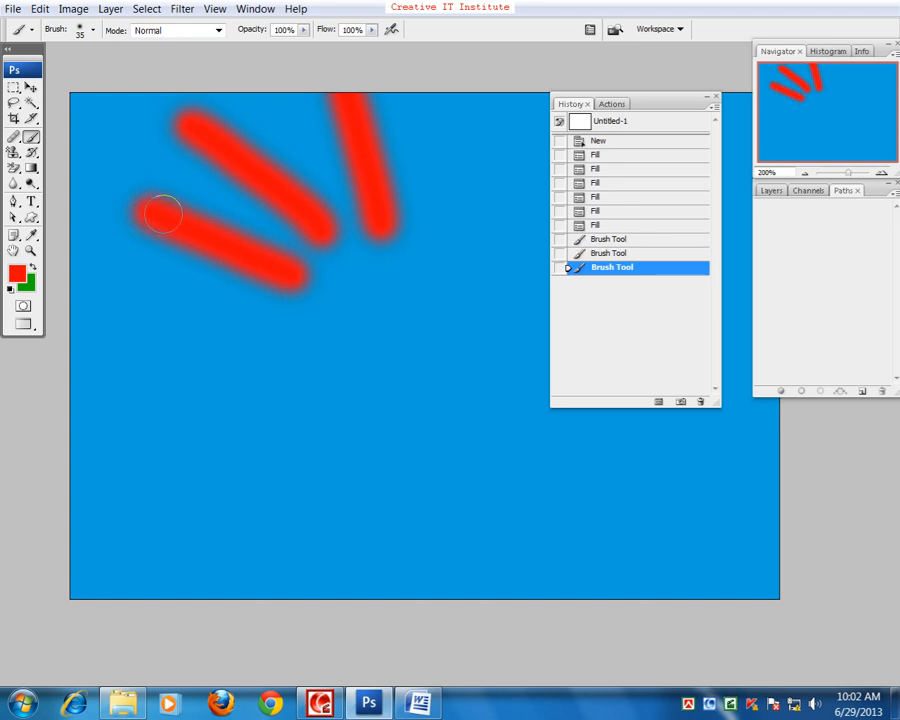
left_click_drag(276, 328, 110, 353)
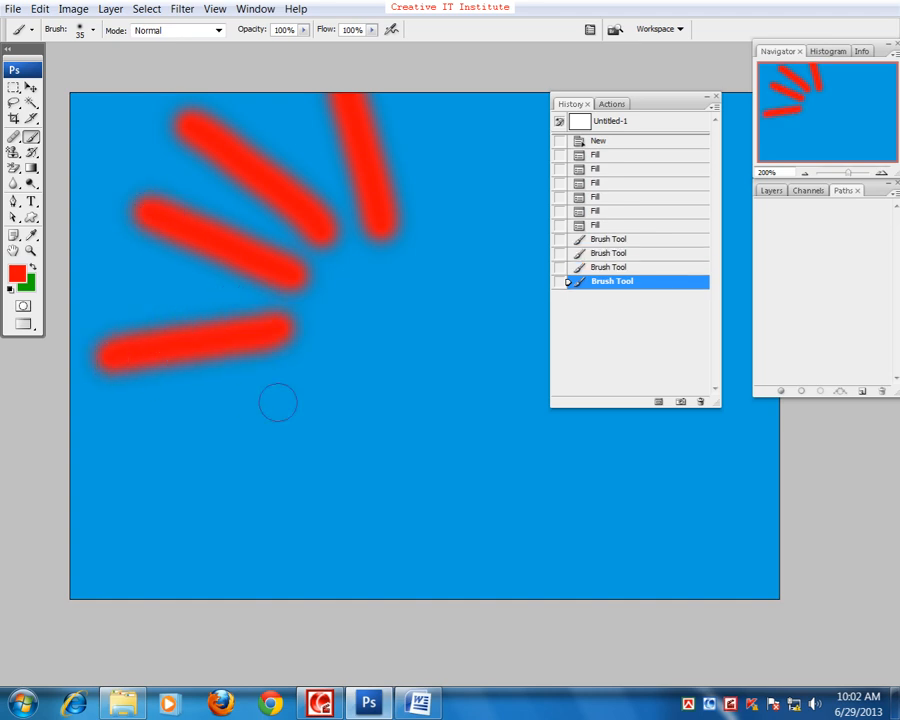
left_click_drag(300, 388, 168, 510)
left_click_drag(355, 428, 352, 563)
left_click_drag(420, 400, 503, 558)
left_click_drag(455, 345, 648, 442)
left_click_drag(462, 288, 548, 224)
left_click_drag(420, 256, 498, 140)
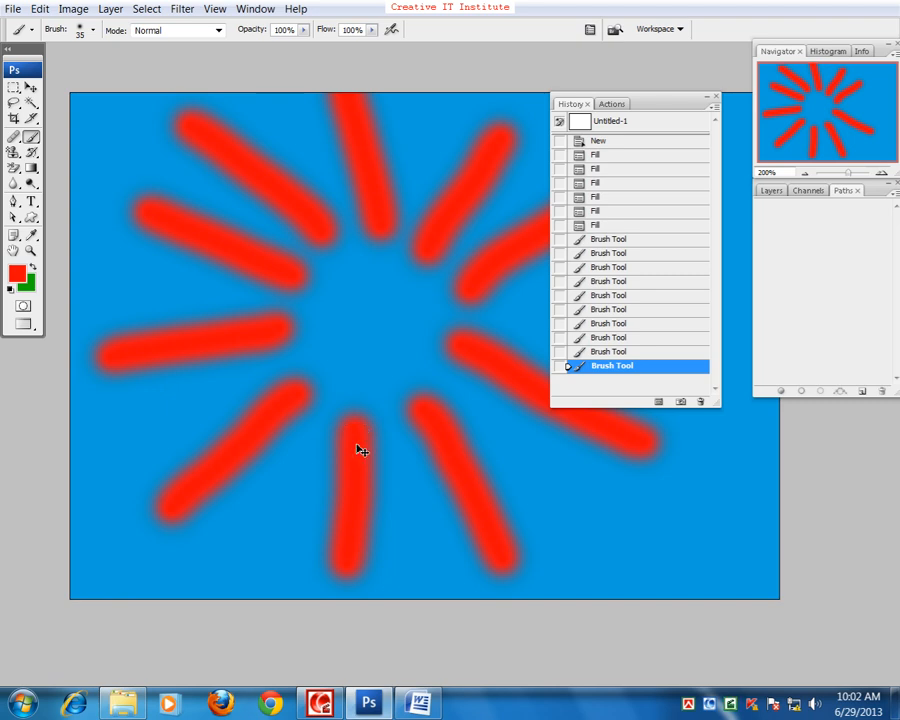
Undo and redo the last brush stroke several times in a row, finishing with the stroke restored.
key("ctrl+z")
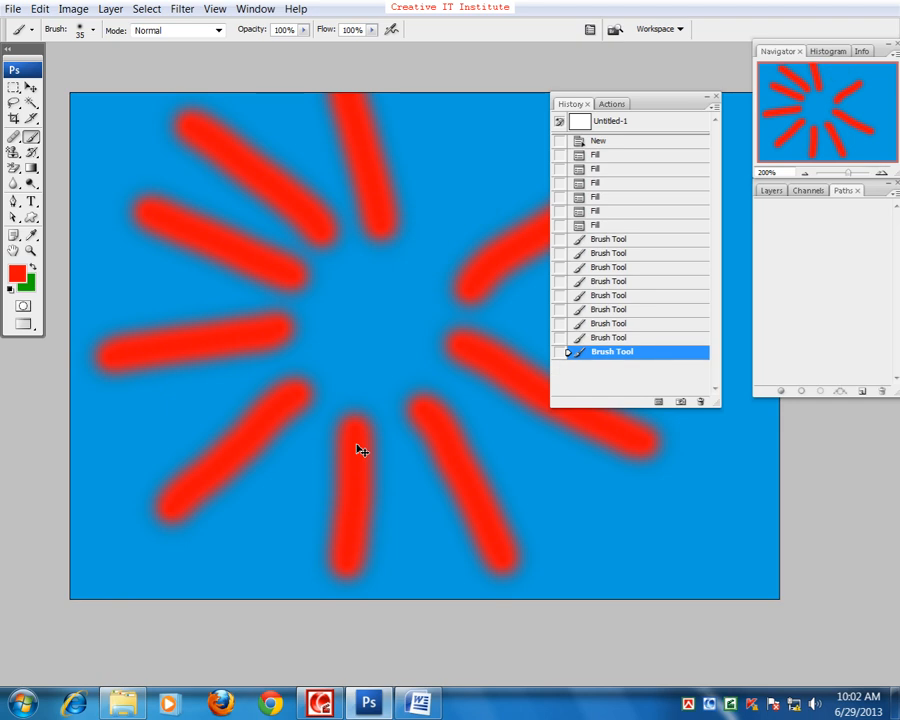
key("ctrl+z")
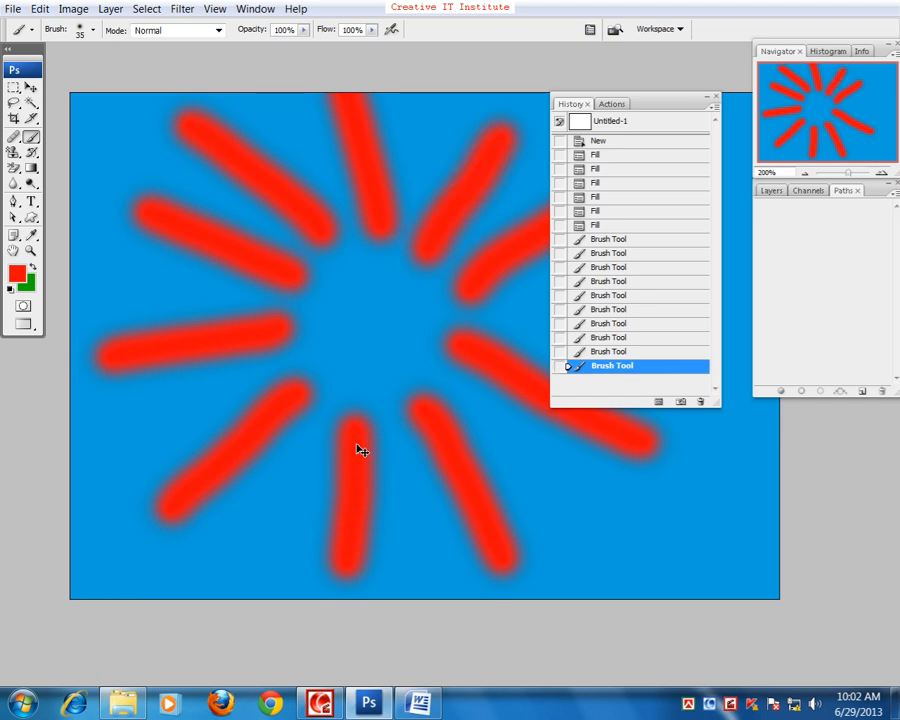
key("ctrl+z")
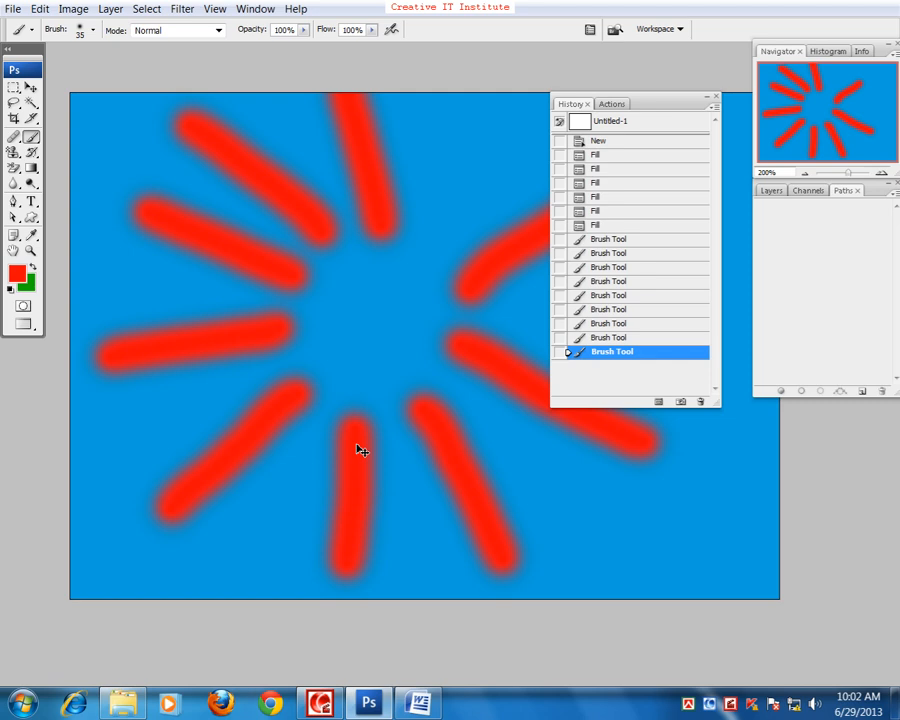
key("ctrl+z")
key("ctrl+z")
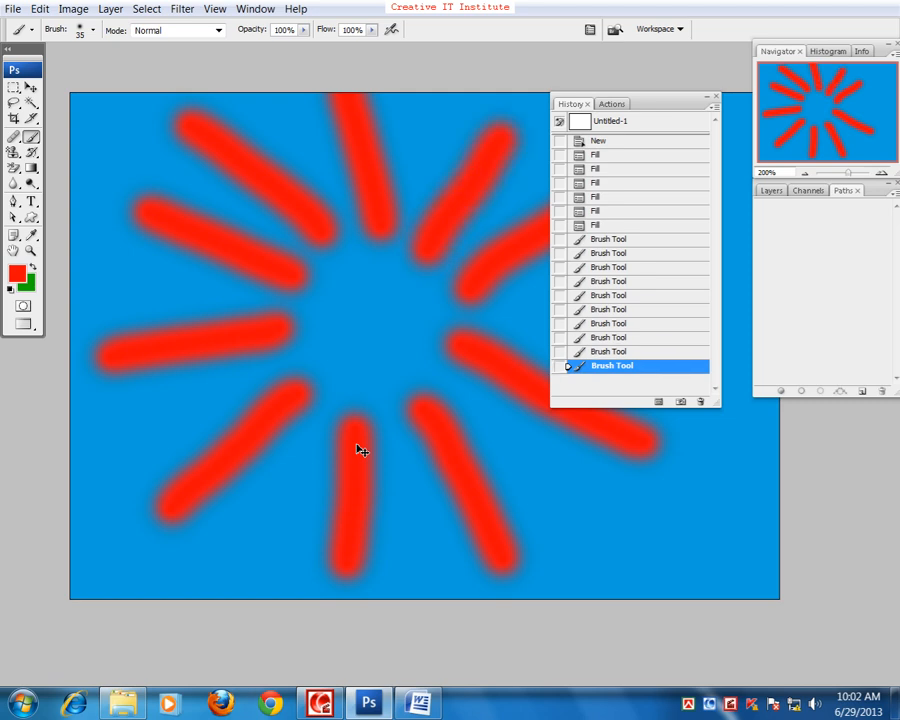
key("ctrl+z")
key("ctrl+z")
key("ctrl+z")
Look up the Step Backward shortcut, switch to Microsoft Word and write "Step Backward = Ctr" on the third line.
left_click(39, 8)
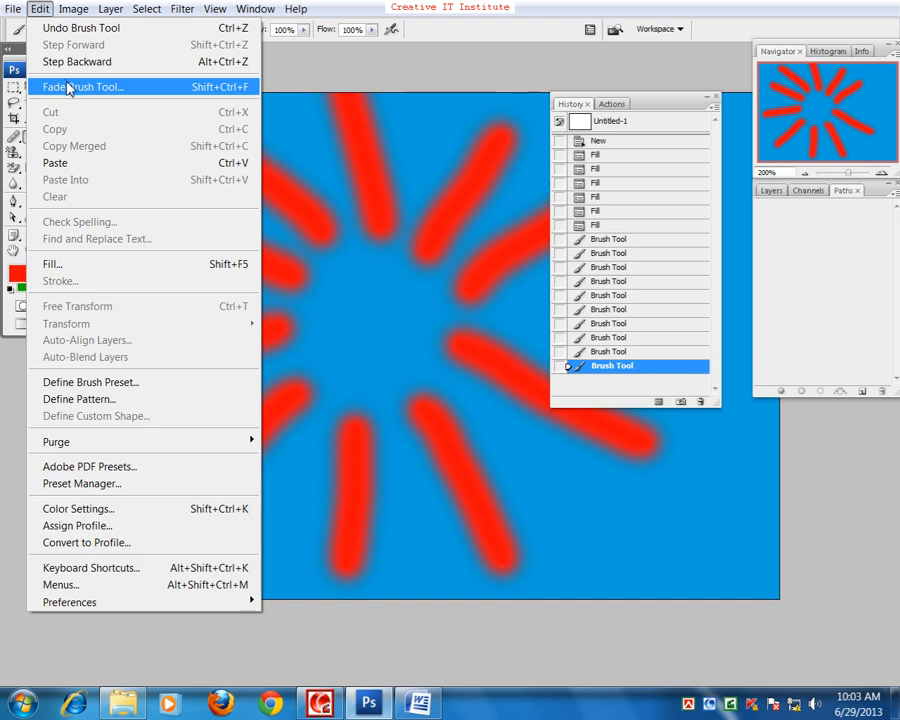
left_click(424, 706)
type("S")
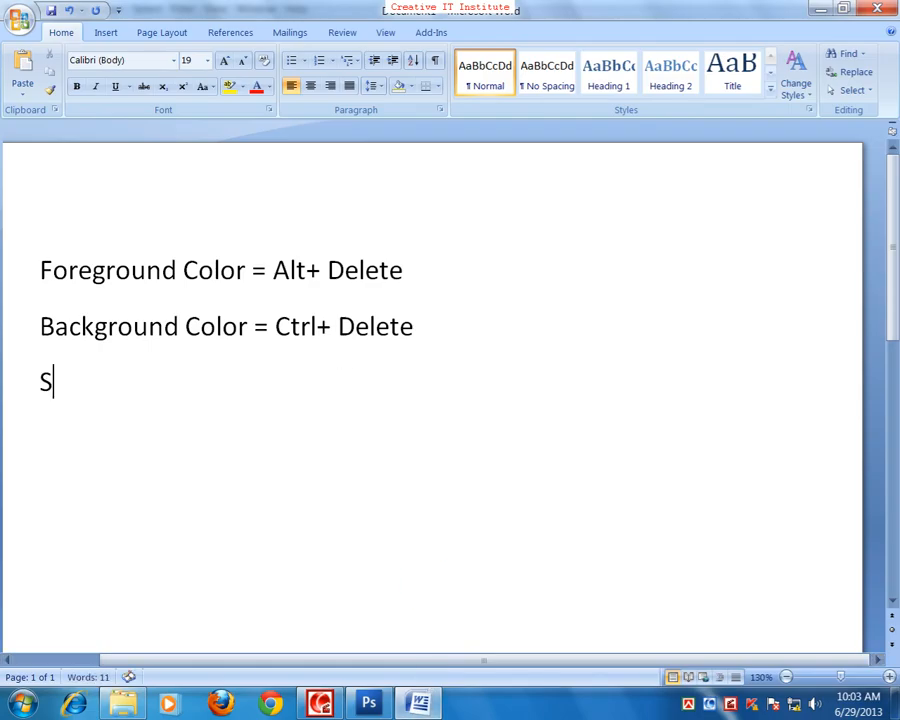
type("tep B")
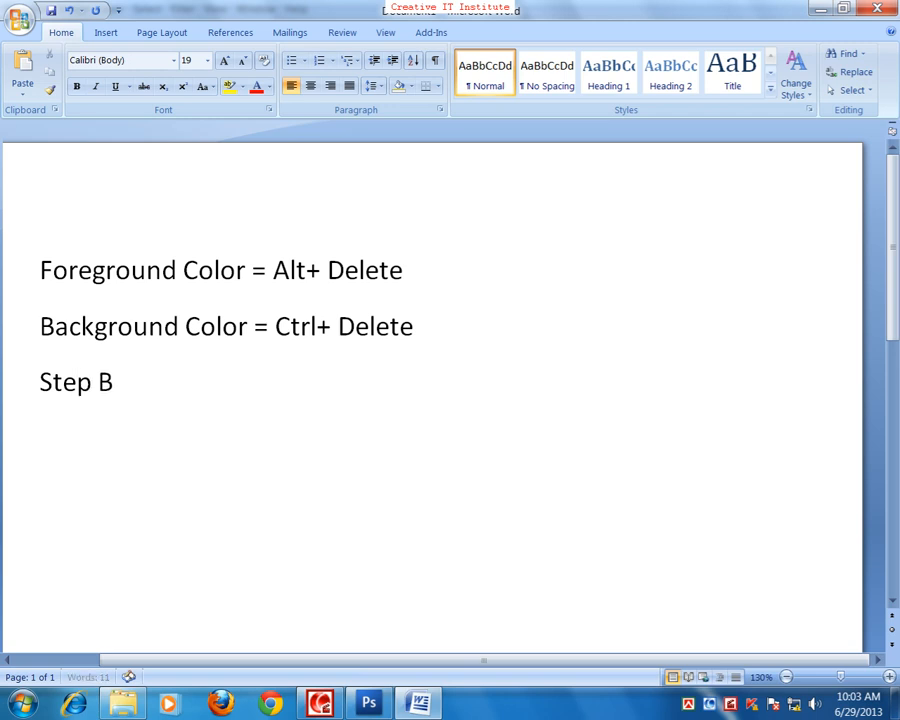
type("ackwar")
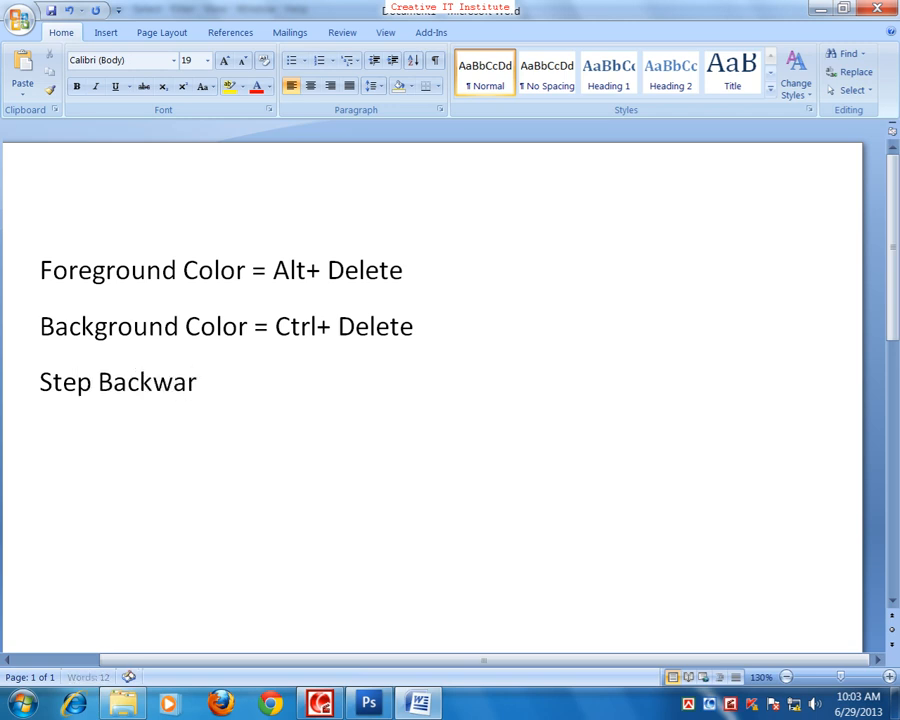
type("d = Ctr")
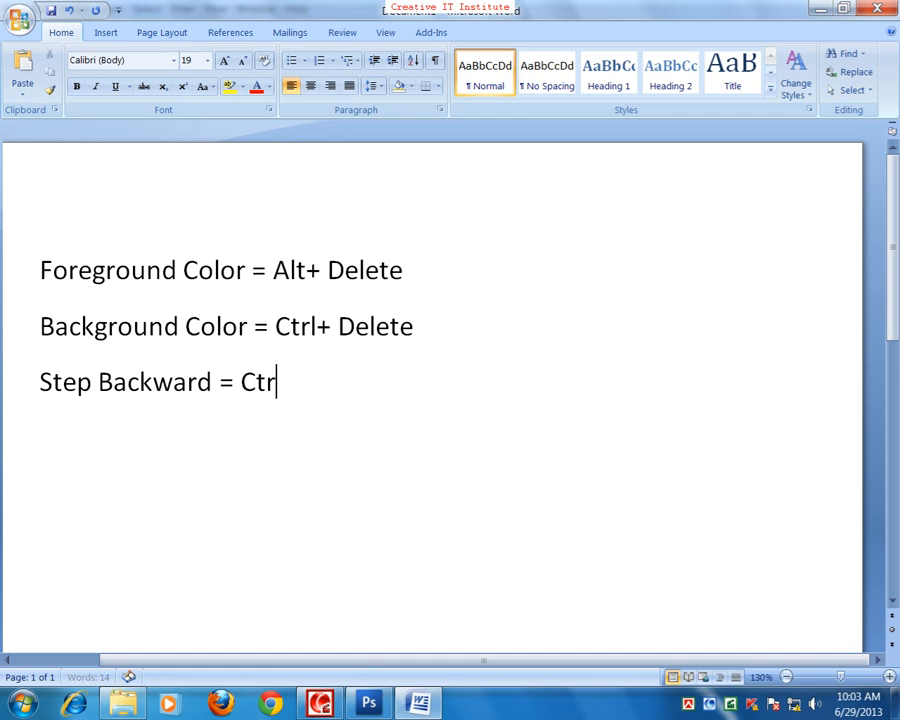
Complete the Step Backward line so it reads "Step Backward = Ctrl + Alt + Z".
type("l + ")
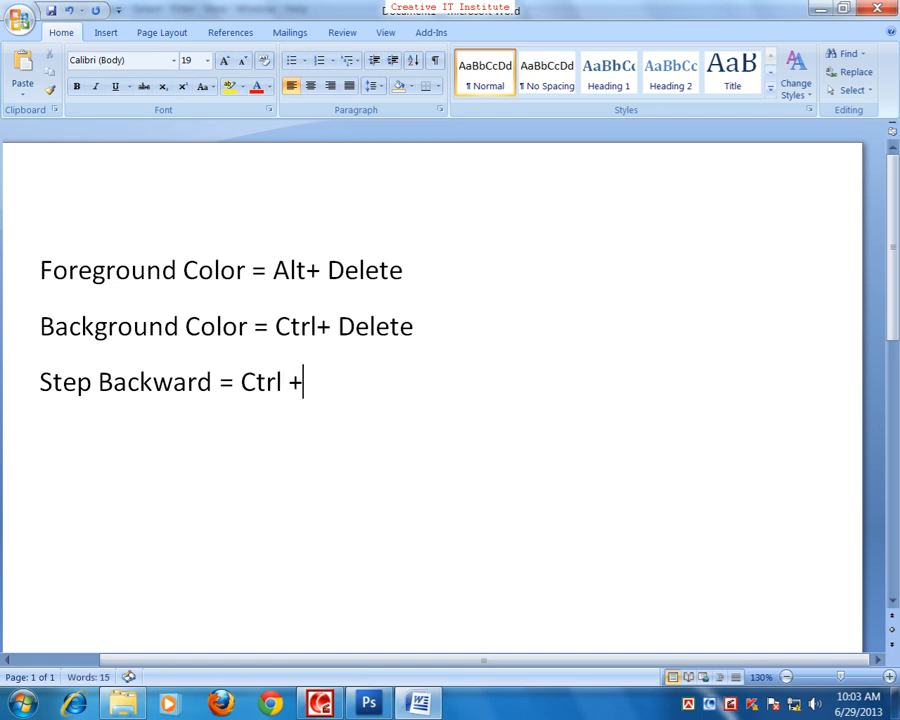
type("Alt")
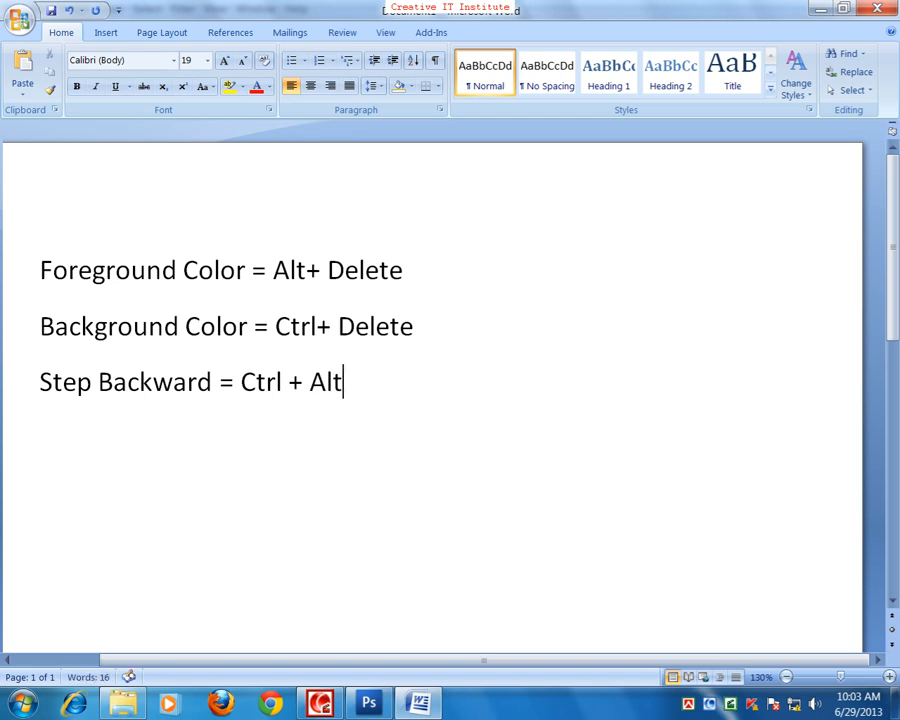
type(" + Z")
Duplicate the Step Backward line onto a new line directly below it.
left_click_drag(388, 383, 85, 392)
key("ctrl+c")
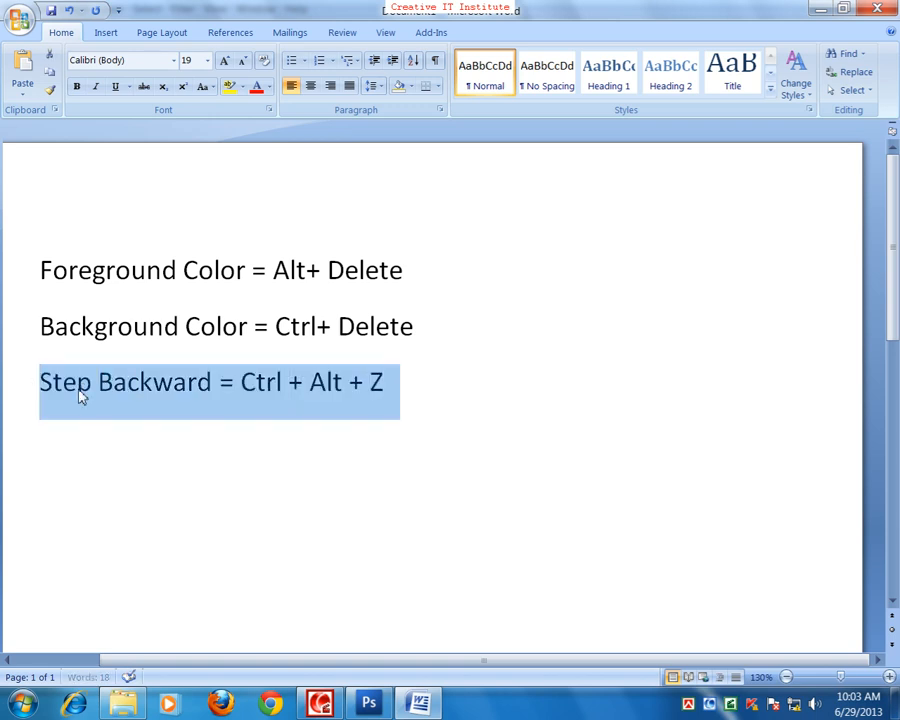
left_click(390, 385)
key("Return")
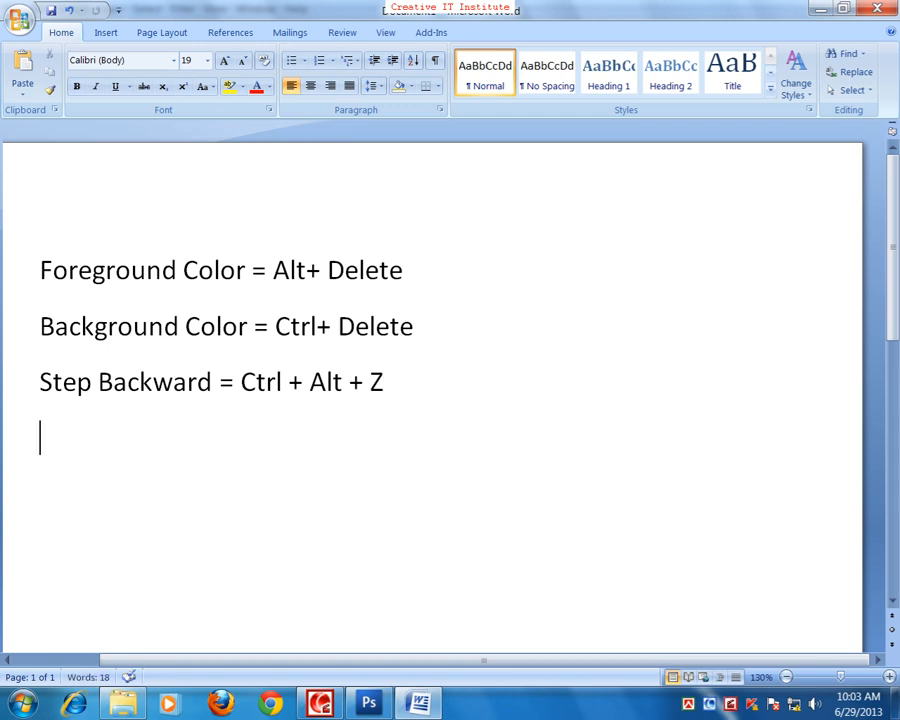
key("ctrl+v")
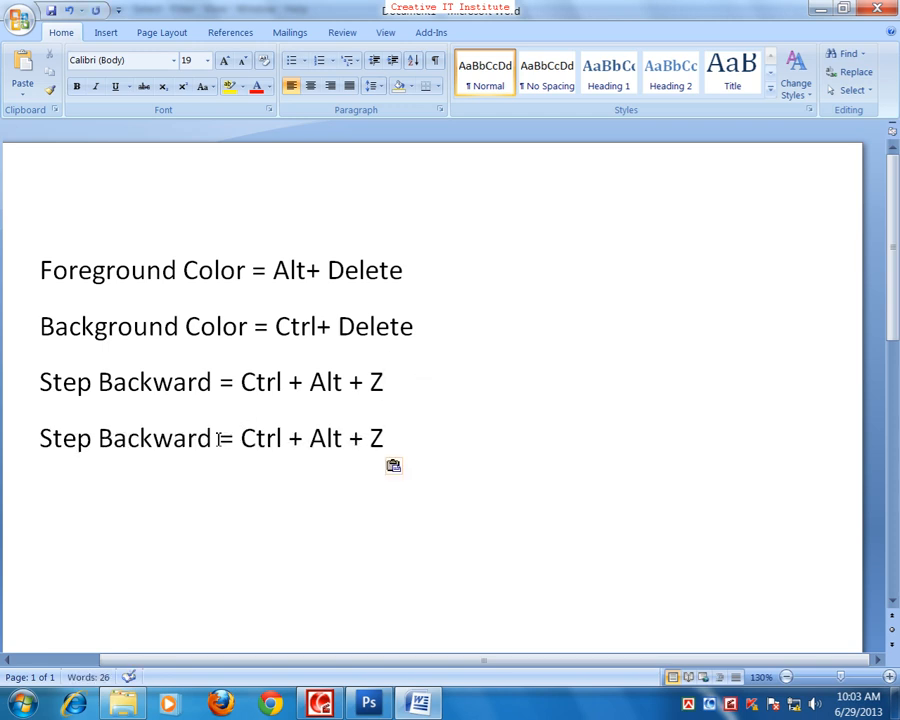
Edit the duplicated line to read "Step Forward = Ctrl + Shift + Z".
left_click(152, 442)
left_click_drag(152, 442, 100, 442)
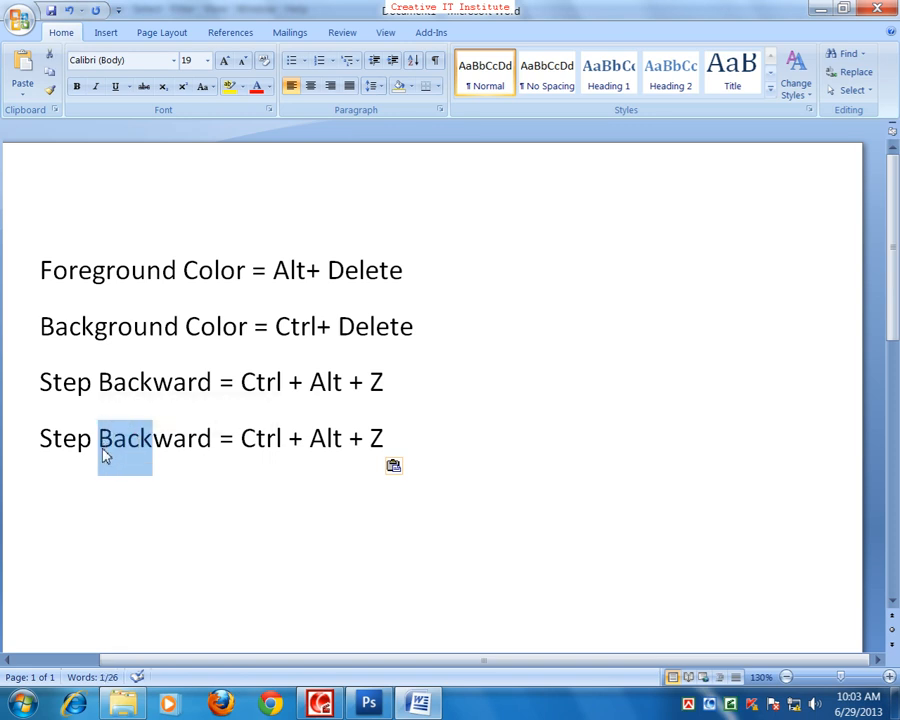
type("For")
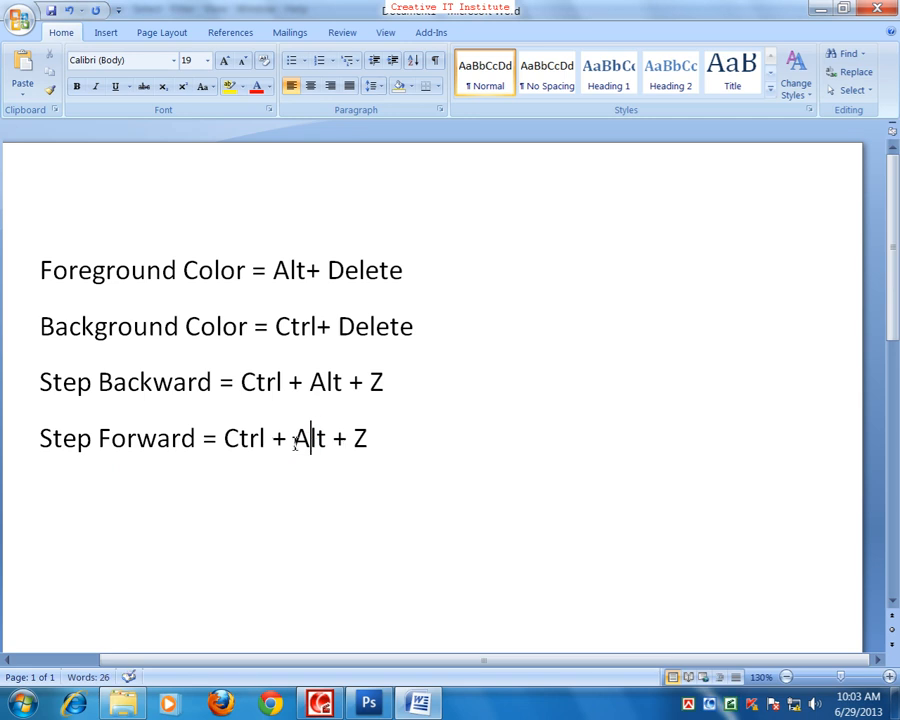
left_click_drag(295, 444, 325, 446)
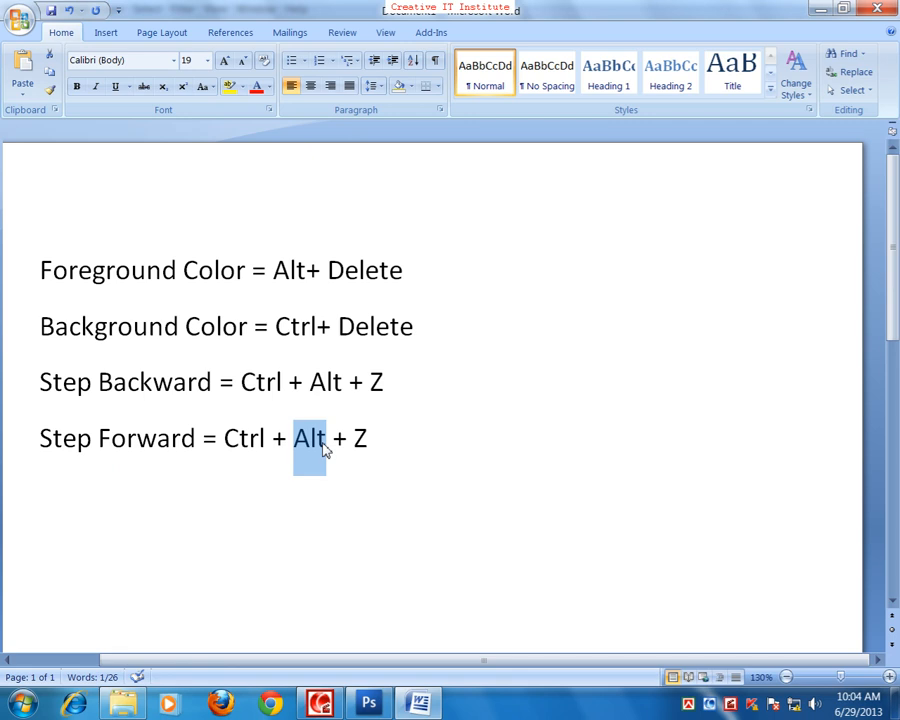
type("Shif")
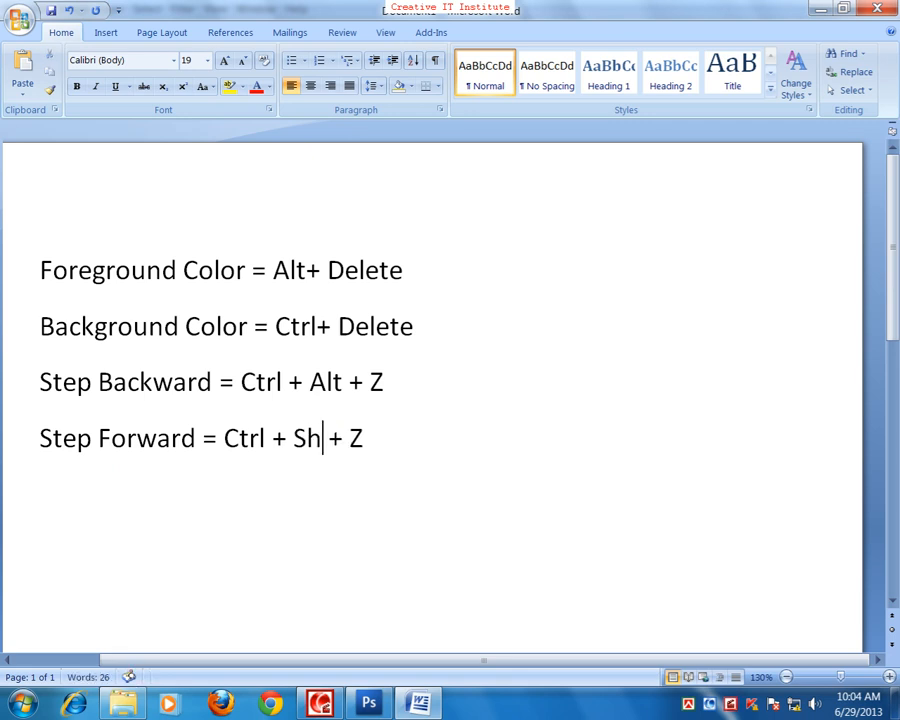
type("t")
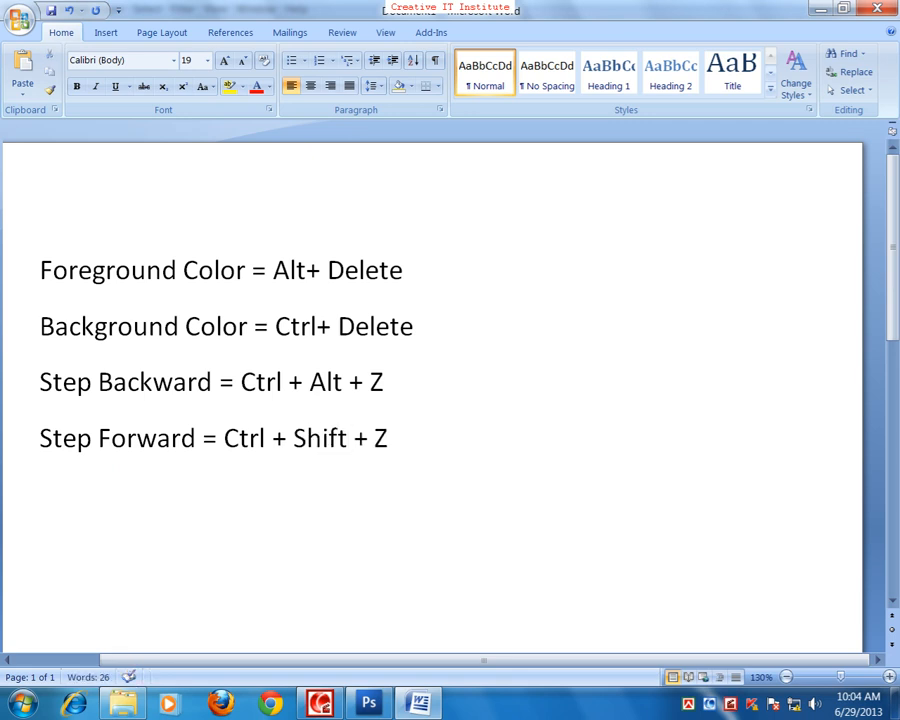
Highlight the key combinations in the Step Backward and Step Forward lines.
left_click(394, 378)
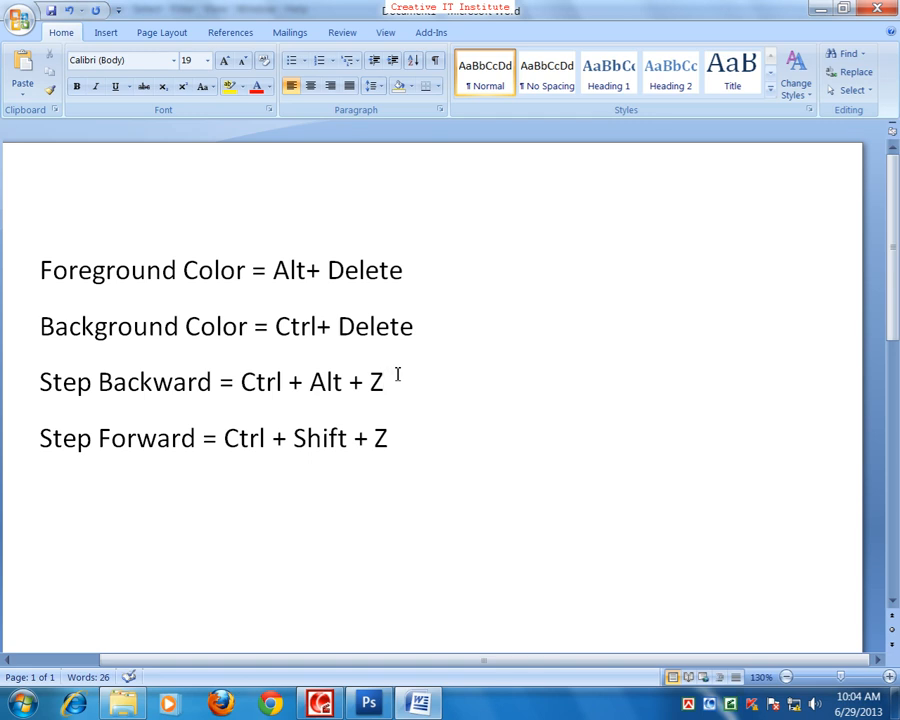
left_click_drag(399, 376, 267, 393)
left_click_drag(408, 454, 256, 448)
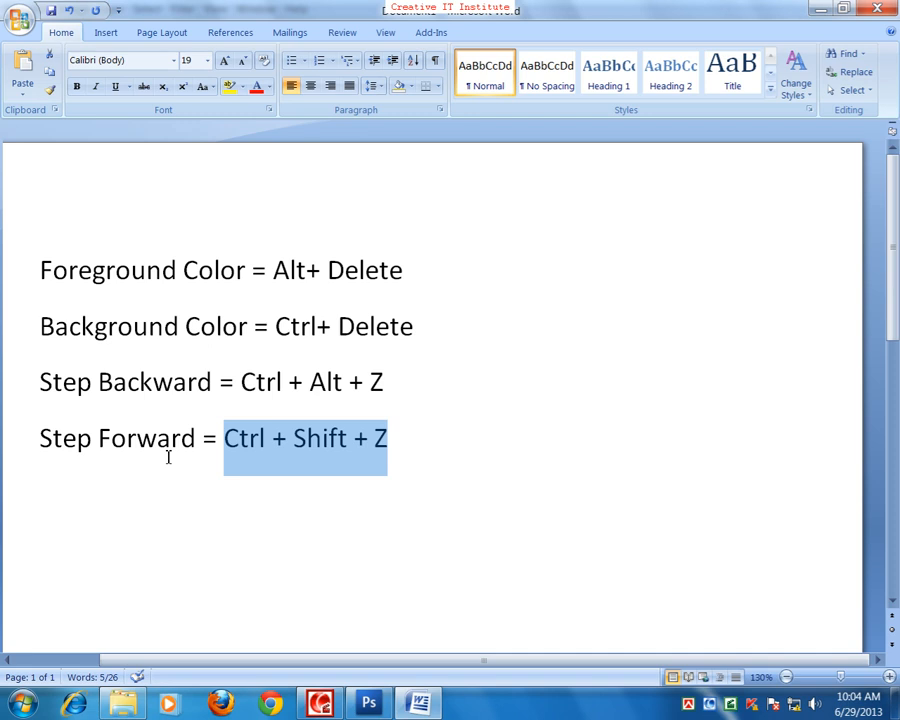
Switch to Photoshop and close the floating History panel covering the painted canvas.
left_click(370, 705)
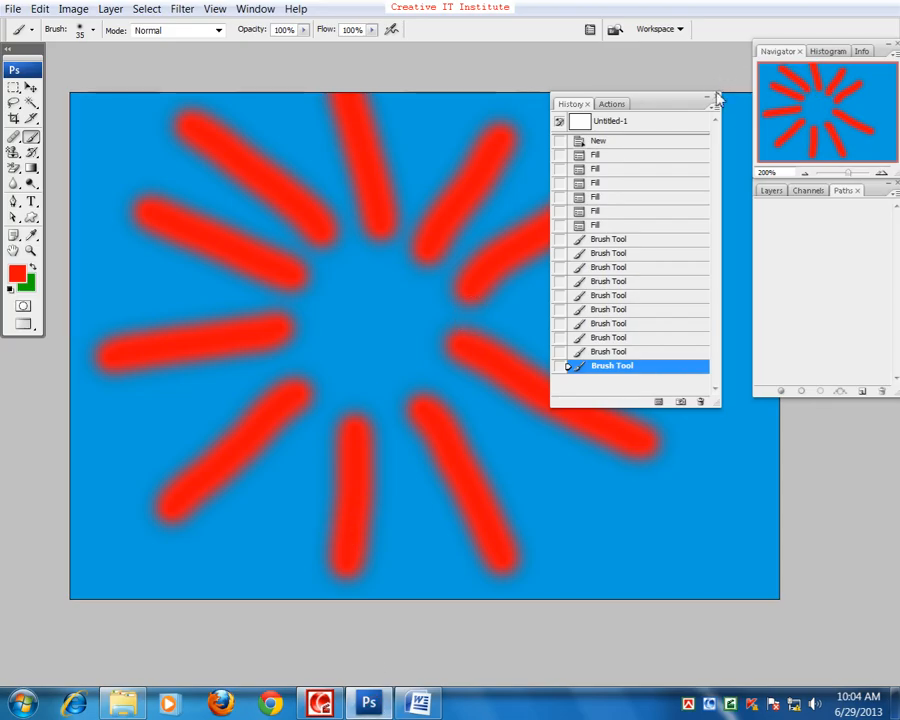
left_click(716, 97)
left_click_drag(454, 283, 472, 272)
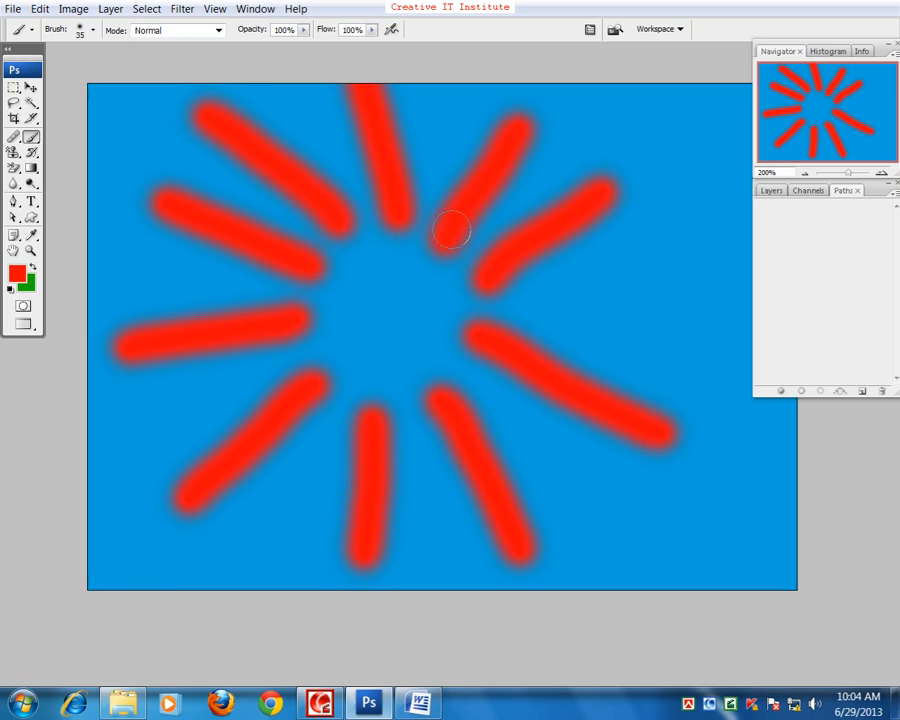
Step backward until only the three upper-left red strokes remain, and step forward twice to restore the two strokes below them.
key("ctrl+z")
key("ctrl+z")
key("ctrl+alt+z")
key("ctrl+alt+z")
key("ctrl+alt+z")
key("ctrl+alt+z")
key("ctrl+alt+z")
key("ctrl+alt+z")
key("ctrl+alt+z")
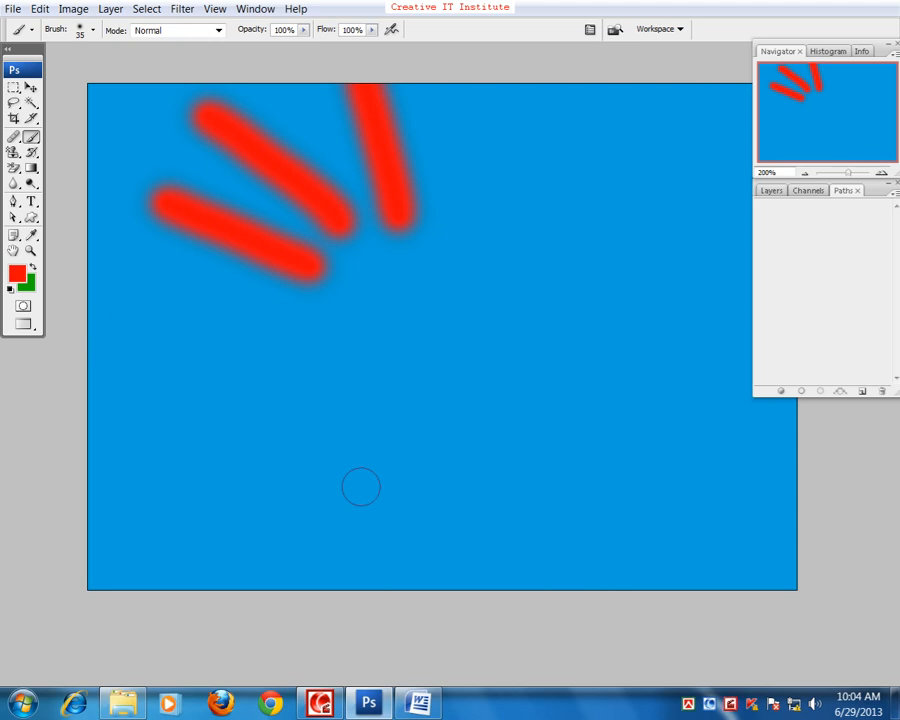
key("ctrl+shift+z")
key("ctrl+shift+z")
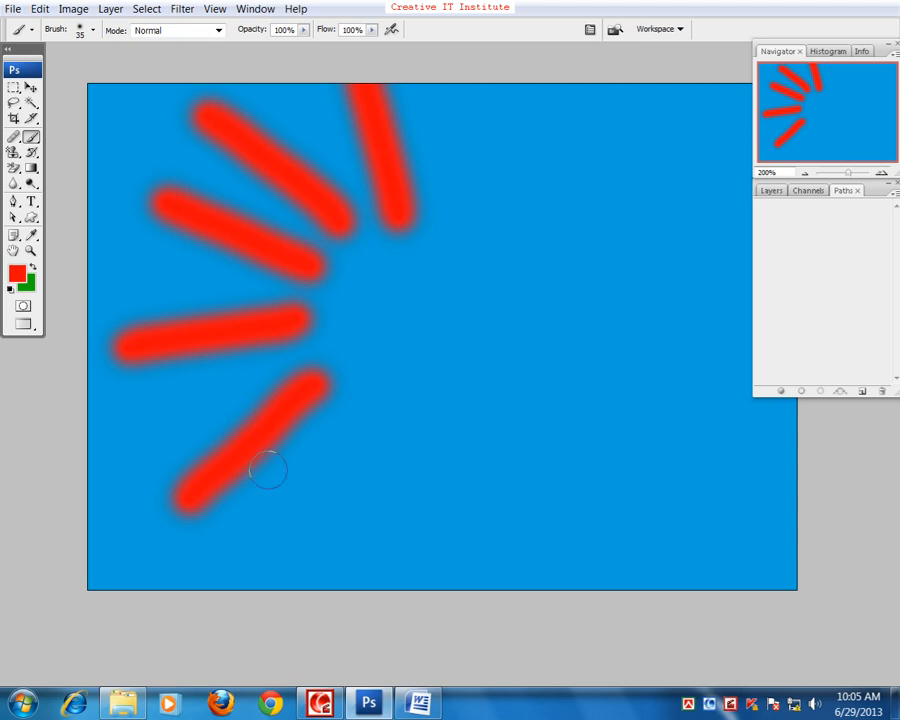
left_click(38, 10)
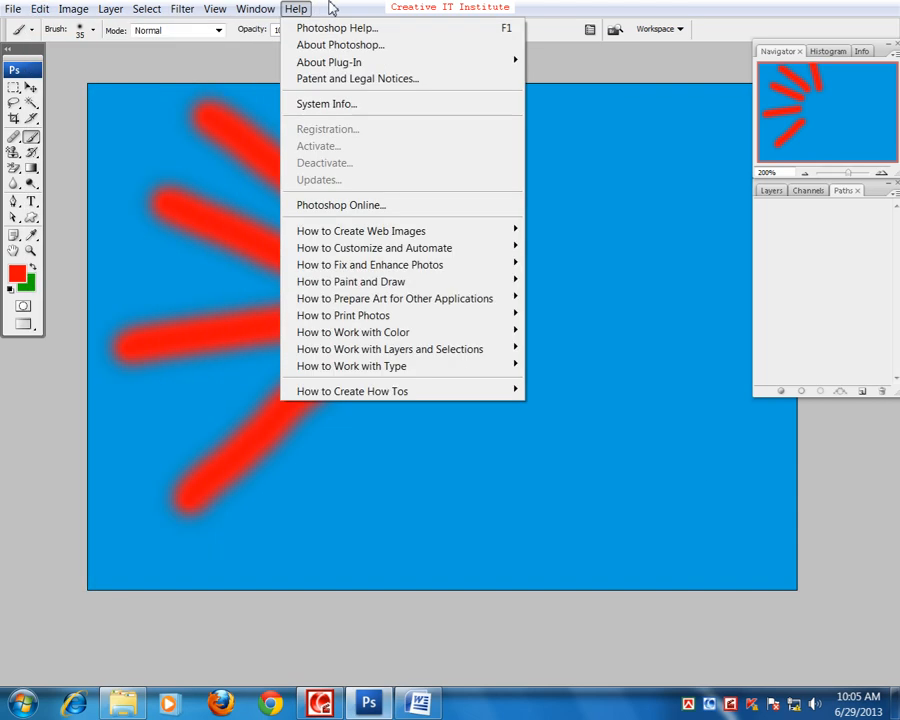
left_click(388, 13)
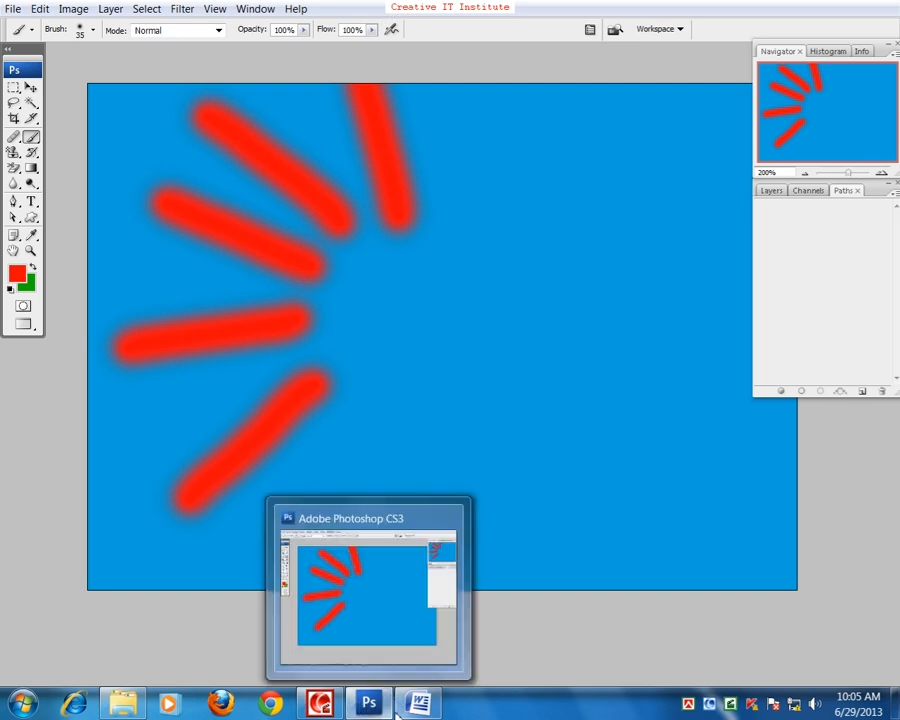
mouse_move(400, 710)
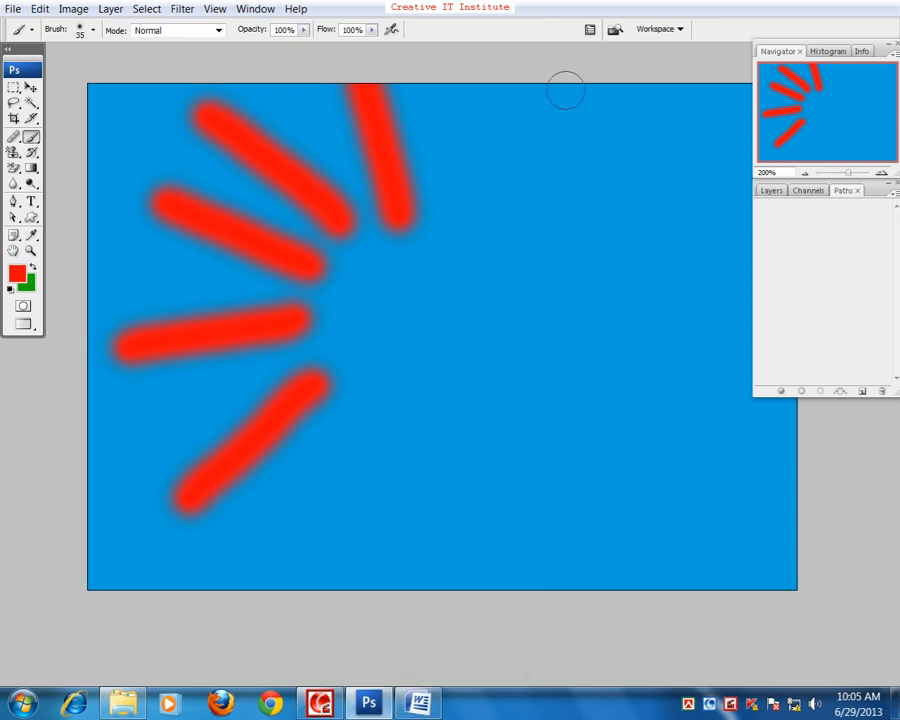
Fill the Background layer with the green background color, the red foreground color, and finally the green background color again.
left_click(773, 192)
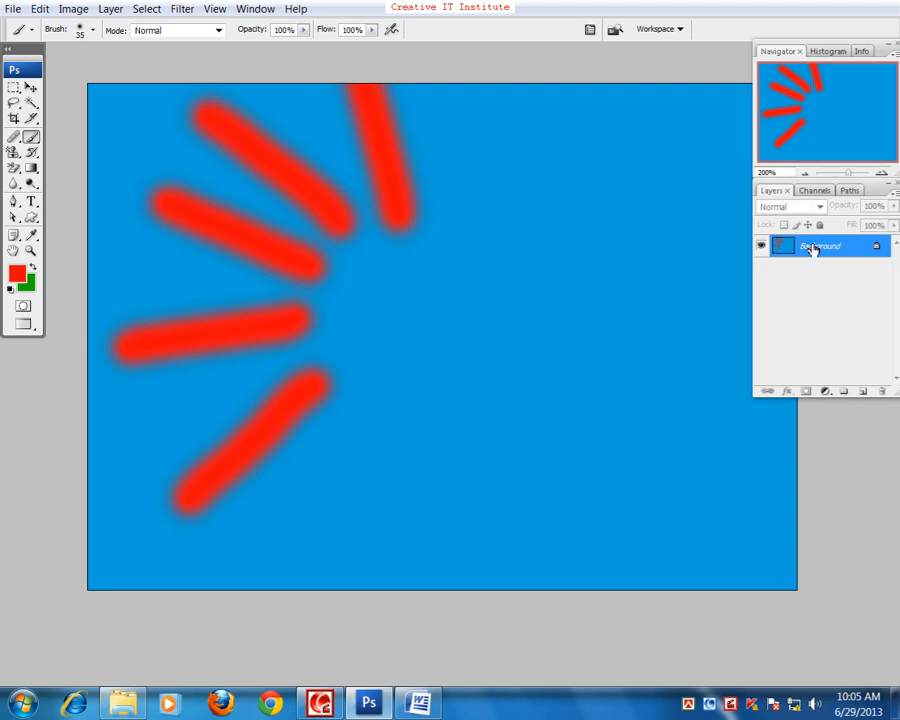
key("ctrl+BackSpace")
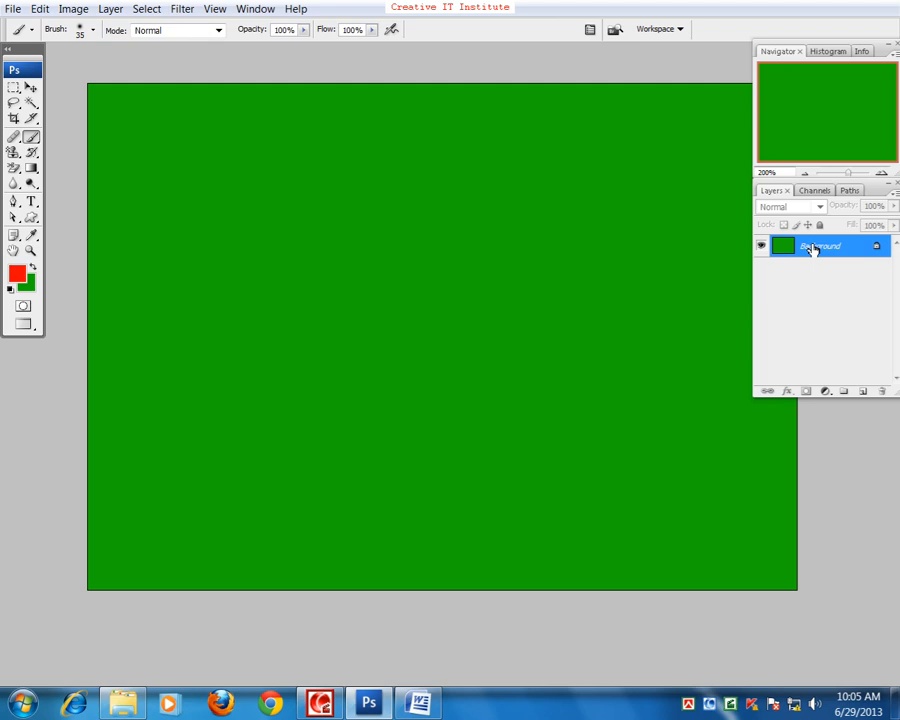
key("alt+BackSpace")
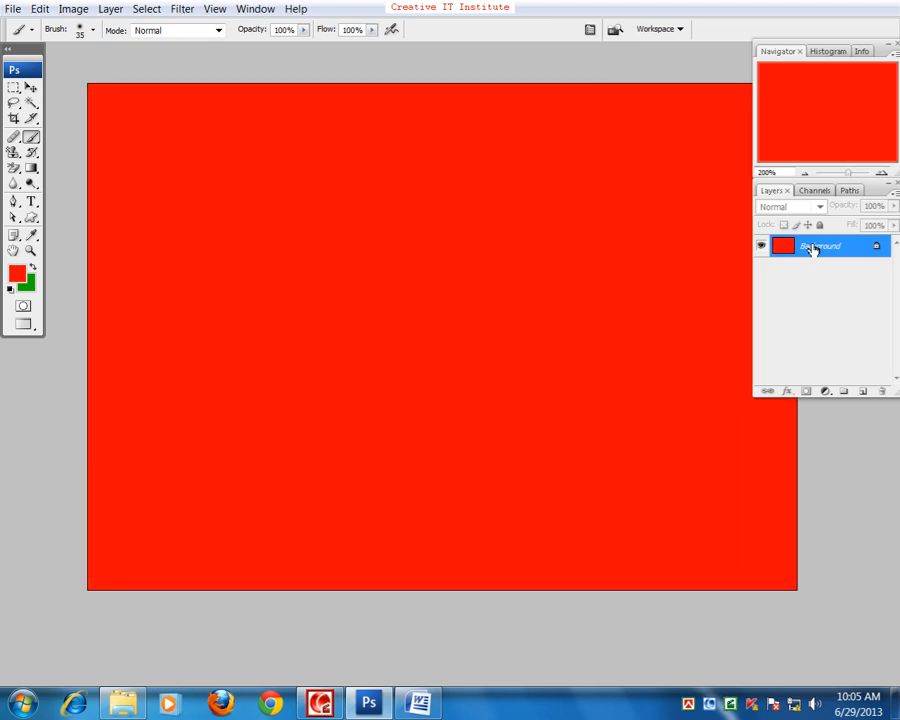
key("ctrl+BackSpace")
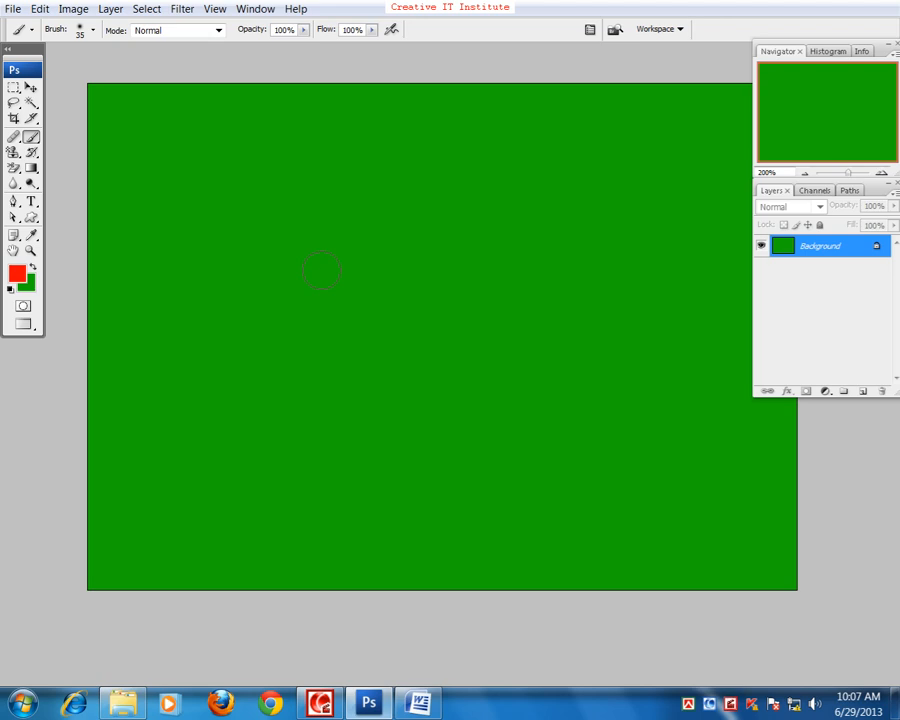
Activate the Rectangular Marquee tool and arrange the toolbox in a single column.
key("ctrl+minus")
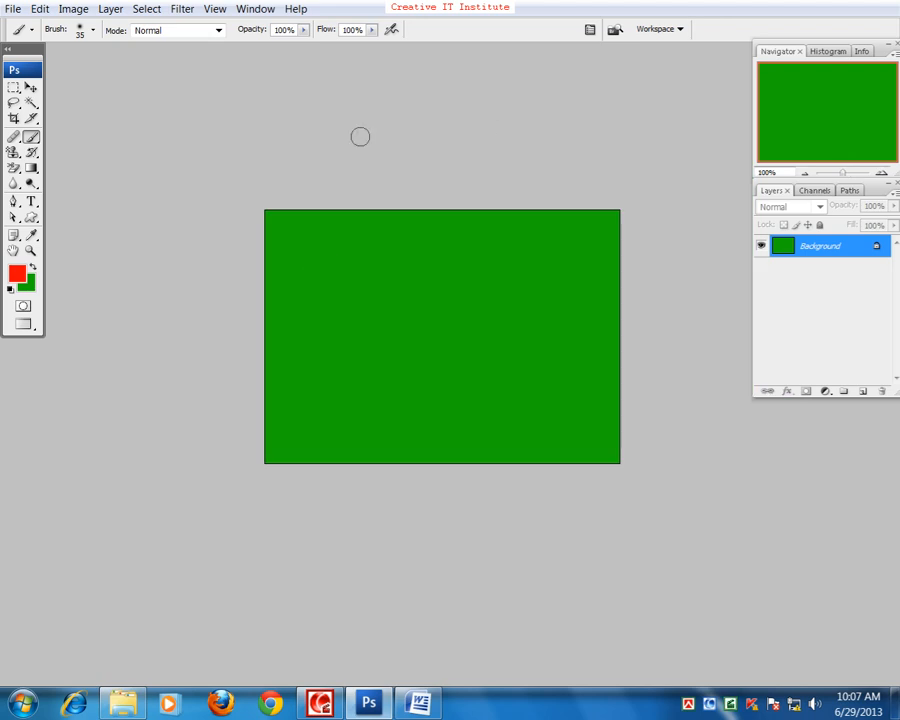
left_click(14, 90)
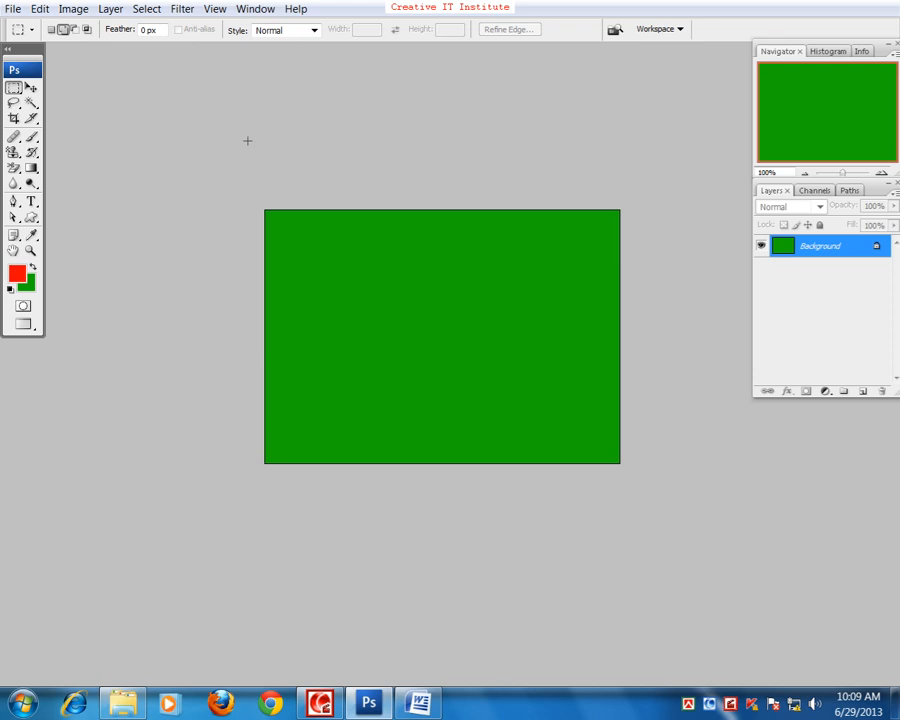
left_click(9, 48)
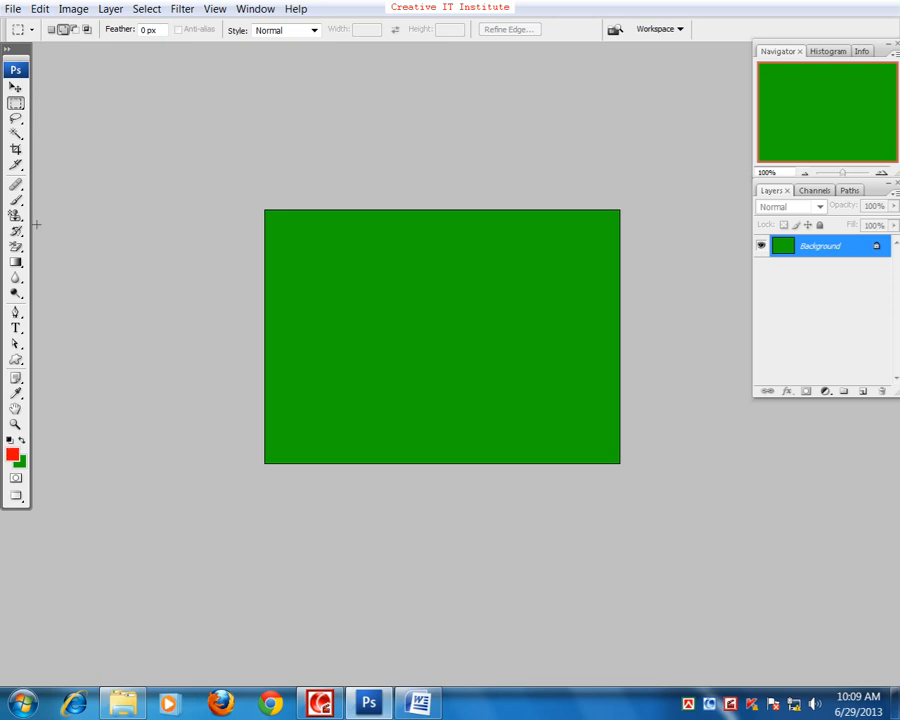
left_click(8, 48)
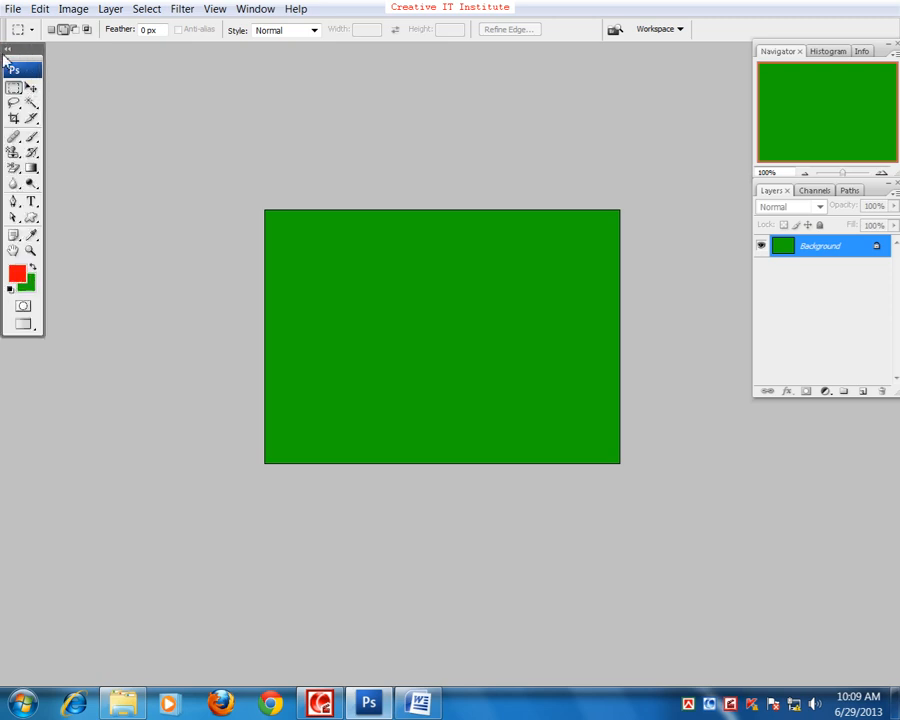
left_click(8, 50)
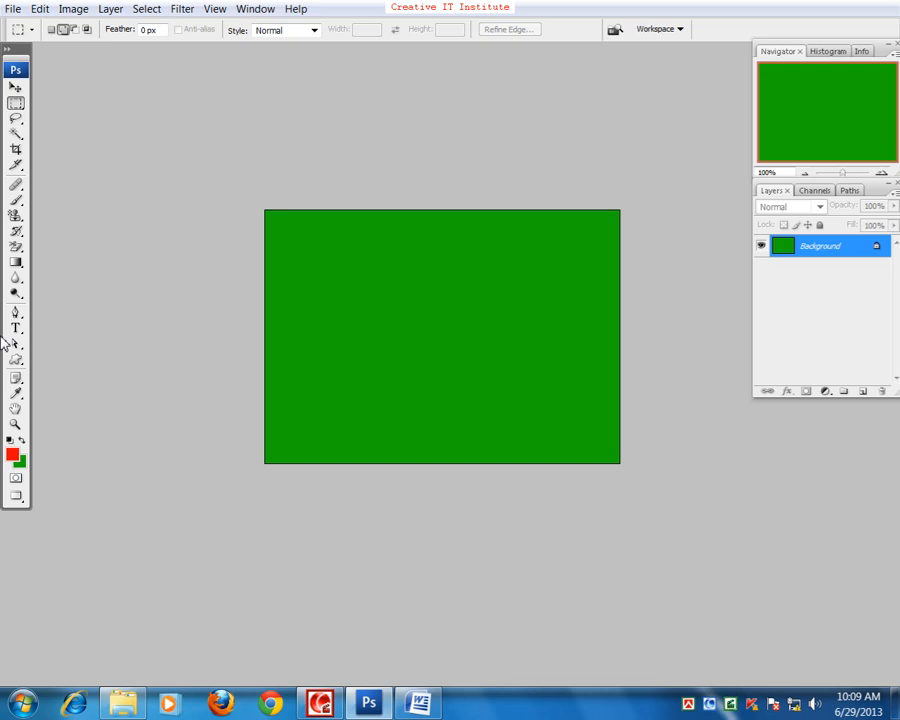
Examine the marquee, lasso, magic wand, crop and slice tools and their variants, ending on the Move tool.
left_click(15, 103)
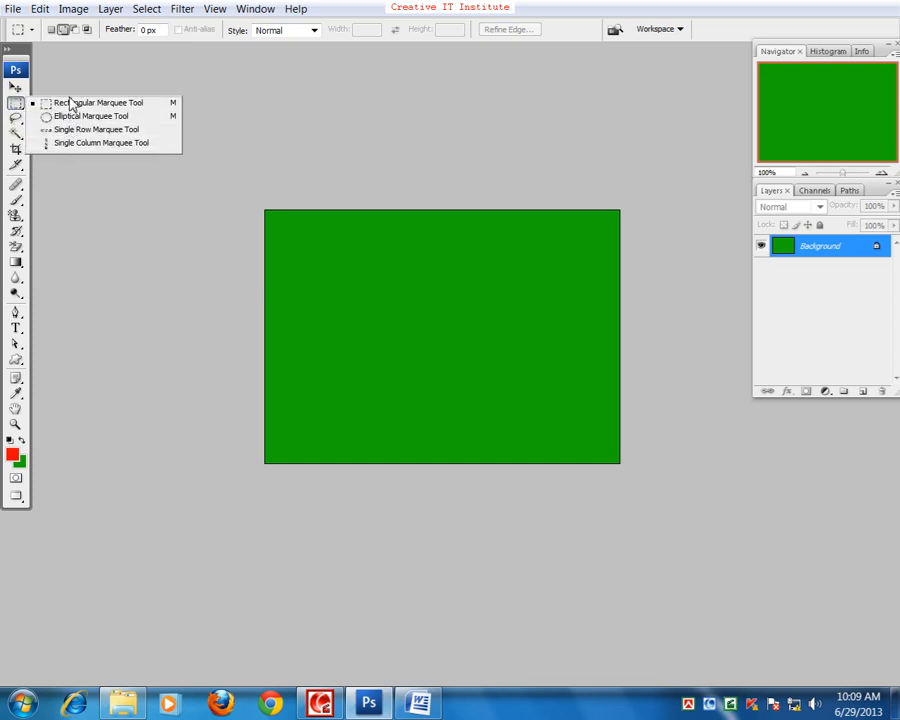
left_click(17, 89)
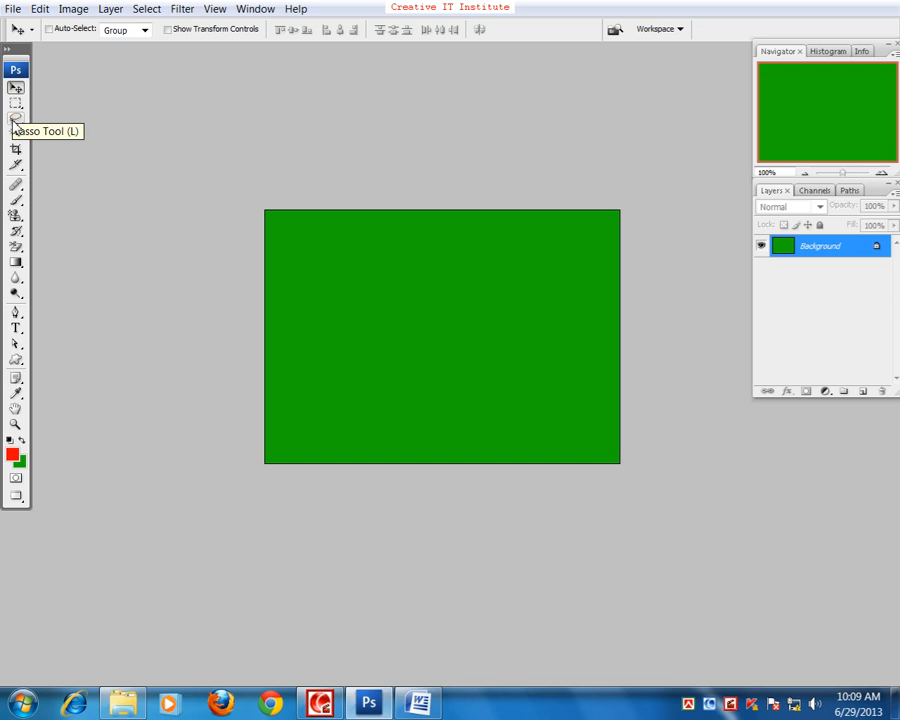
left_click(15, 119)
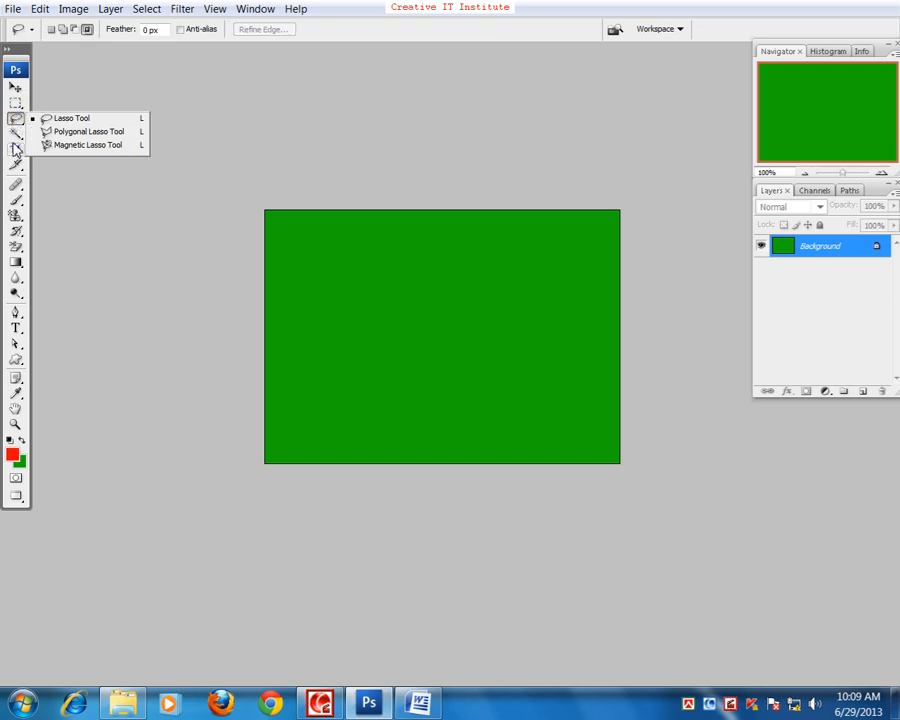
left_click(15, 136)
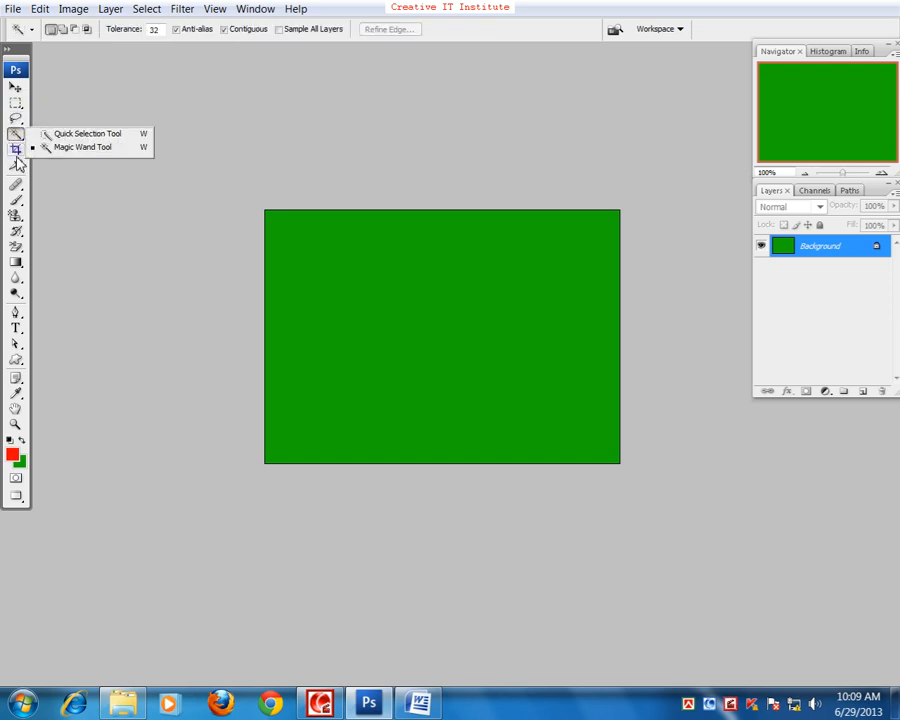
left_click(15, 149)
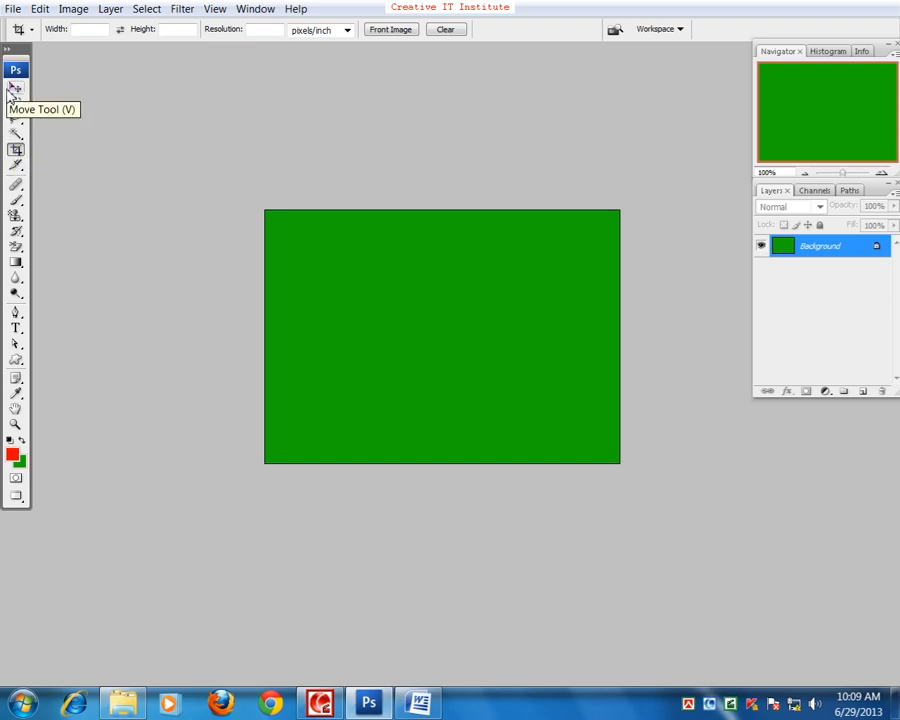
left_click(15, 165)
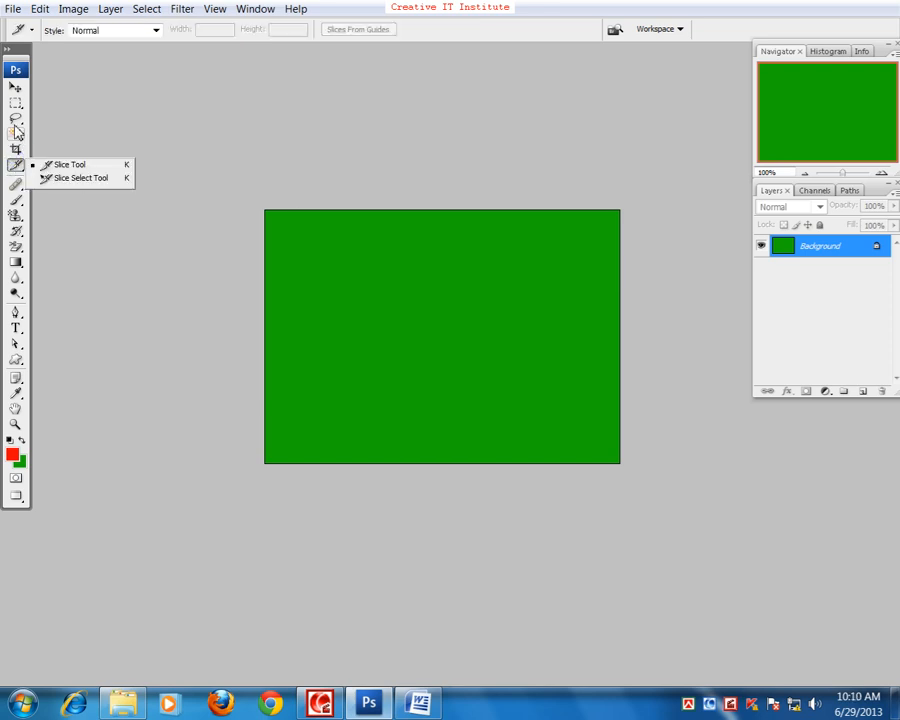
left_click(14, 90)
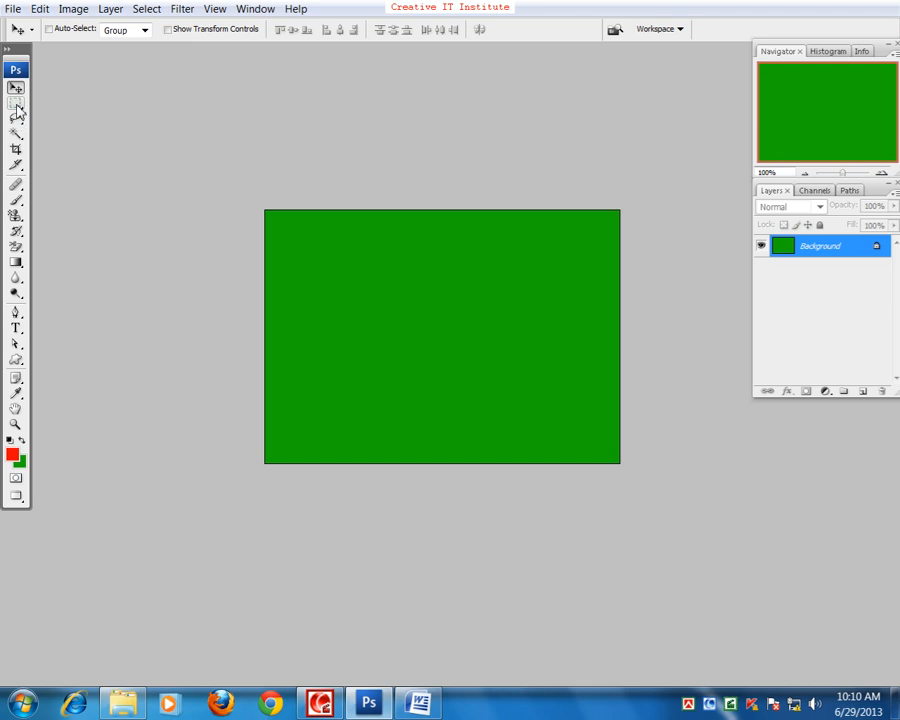
left_click(16, 214)
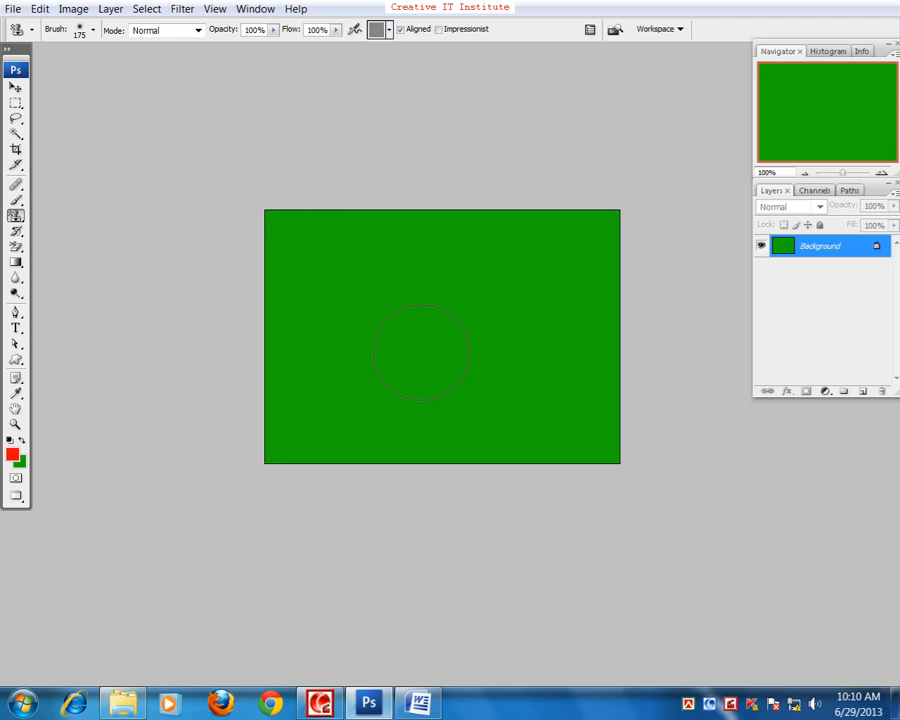
key("v")
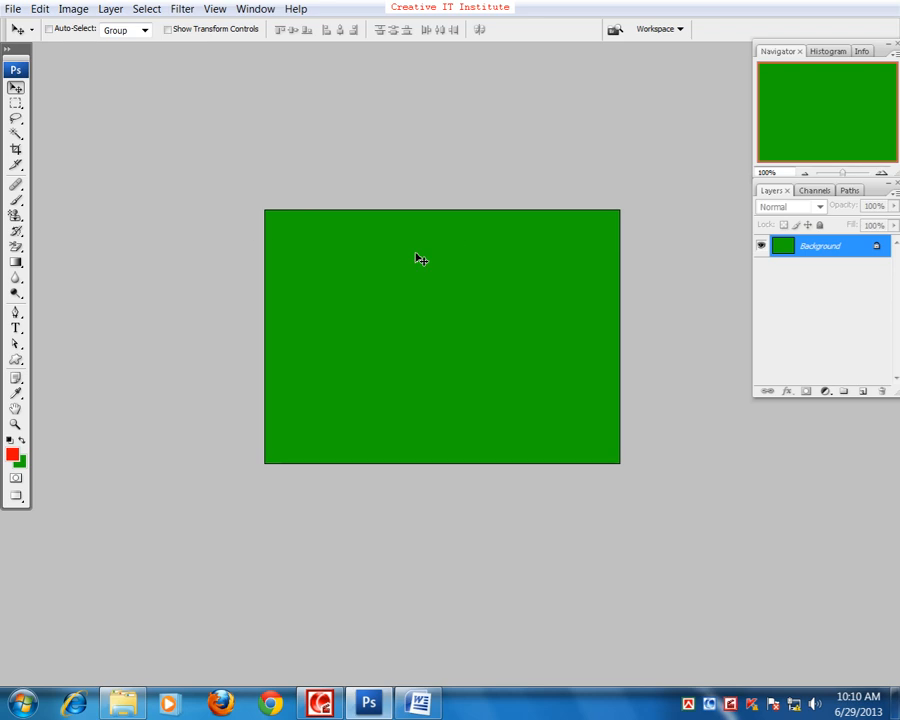
left_click(16, 103)
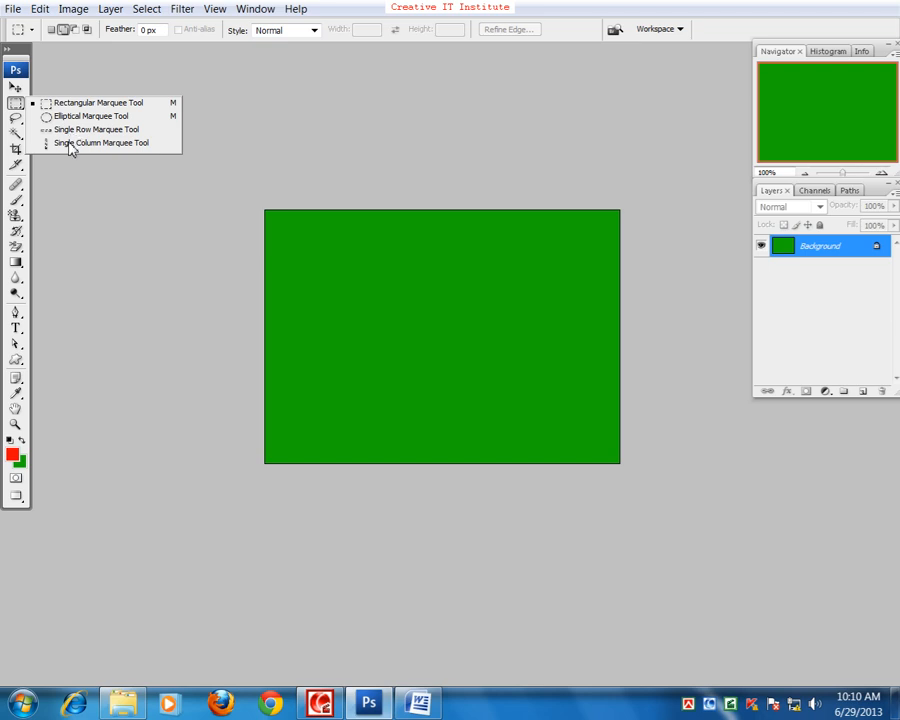
left_click_drag(15, 118, 56, 125)
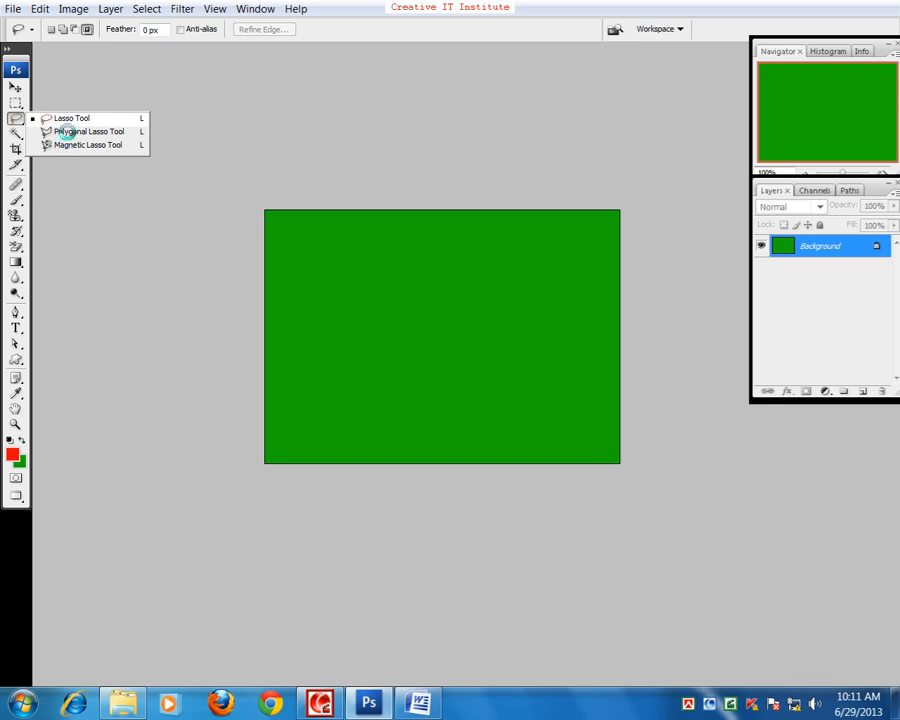
Draw a wide rectangular marquee selection across the canvas's upper half with a square added below it, and deselect both.
left_click(16, 103)
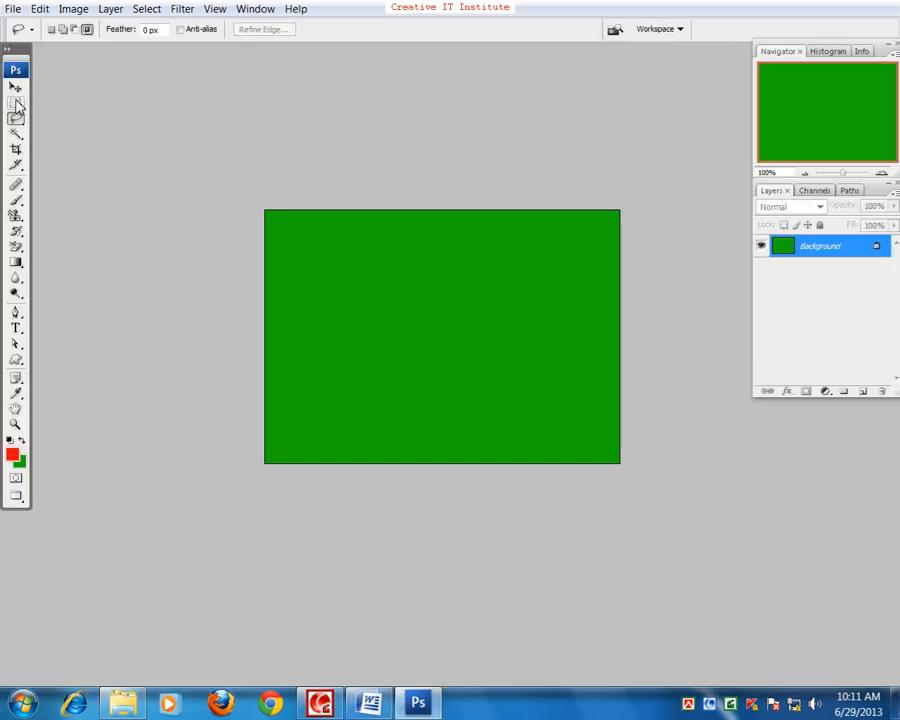
left_click_drag(345, 276, 407, 295)
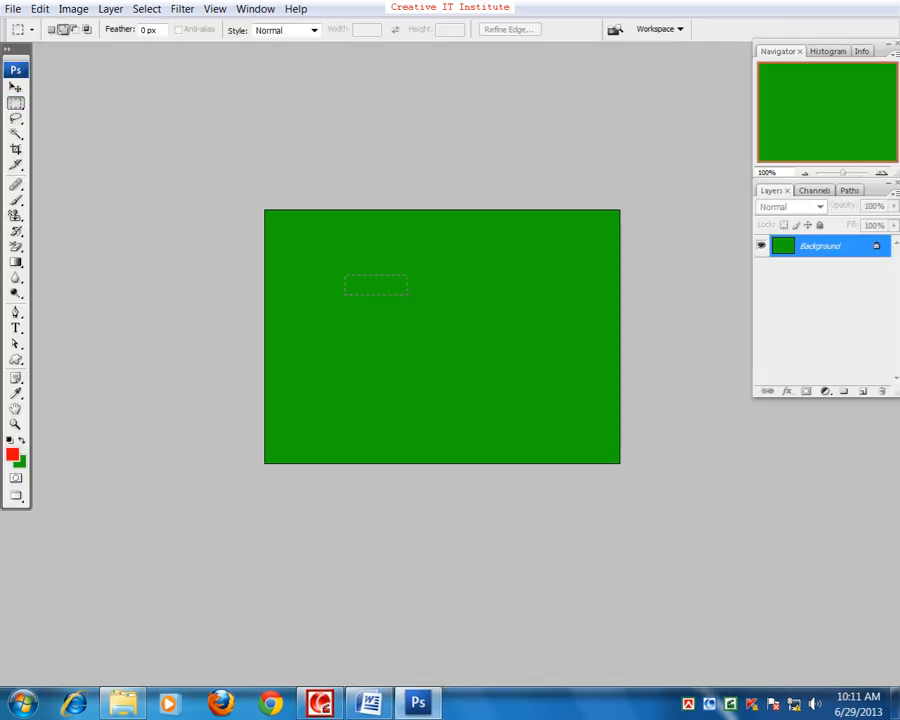
left_click_drag(606, 302, 643, 307)
left_click_drag(365, 345, 430, 410)
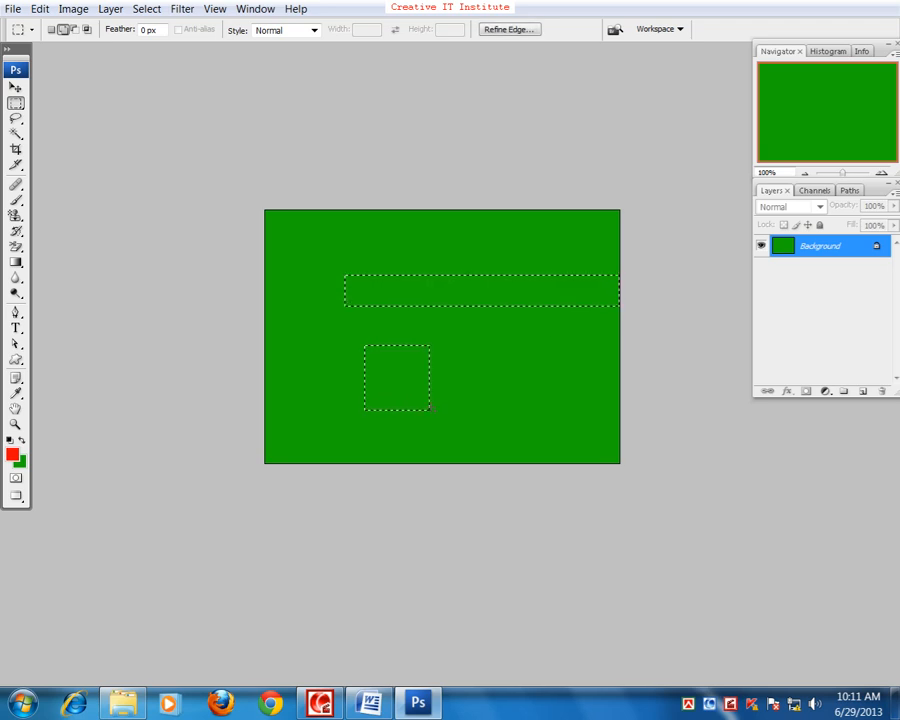
key("ctrl+d")
Set the Rectangular Marquee to New Selection mode, draw a horizontal strip, a vertical strip and a square selection, and deselect.
left_click(51, 29)
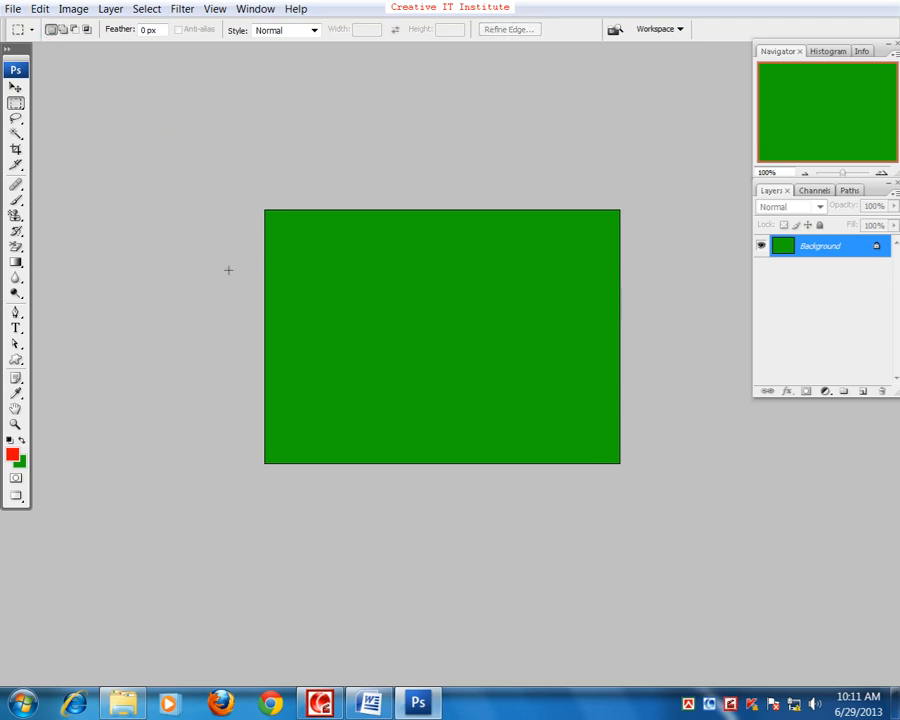
left_click_drag(221, 267, 721, 321)
left_click_drag(366, 185, 420, 489)
left_click_drag(318, 290, 446, 377)
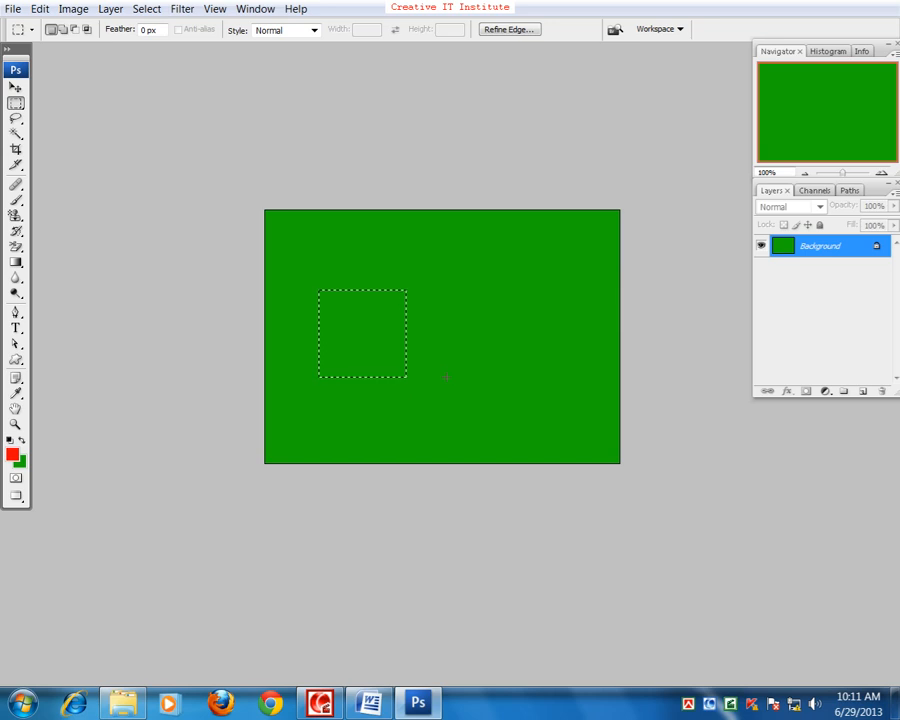
left_click(446, 377)
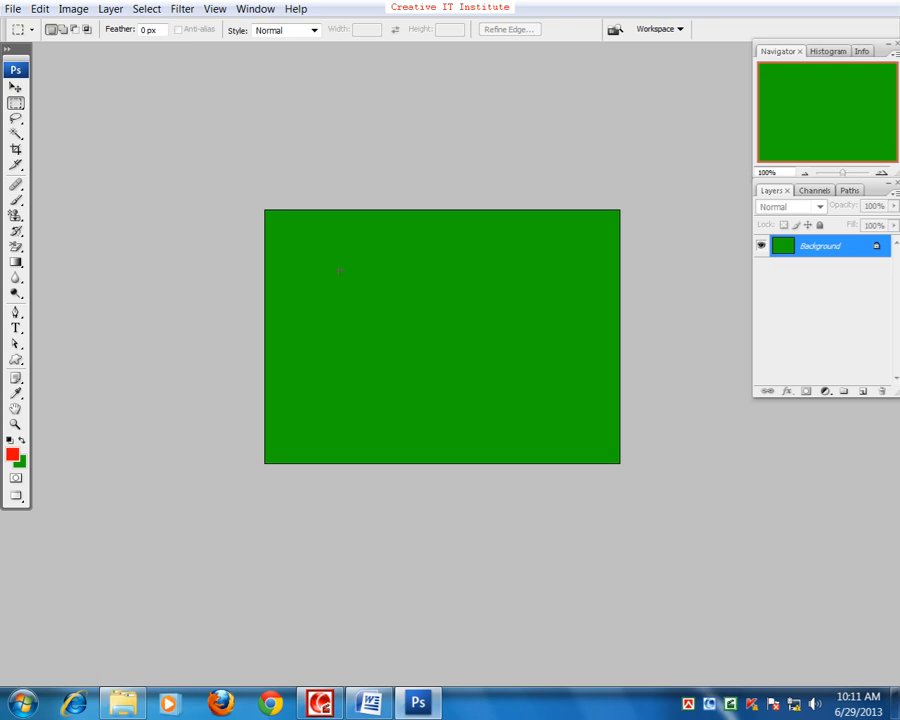
Draw a wide elliptical selection with the Elliptical Marquee, intersect it with a tall ellipse, and deselect.
left_click(15, 103)
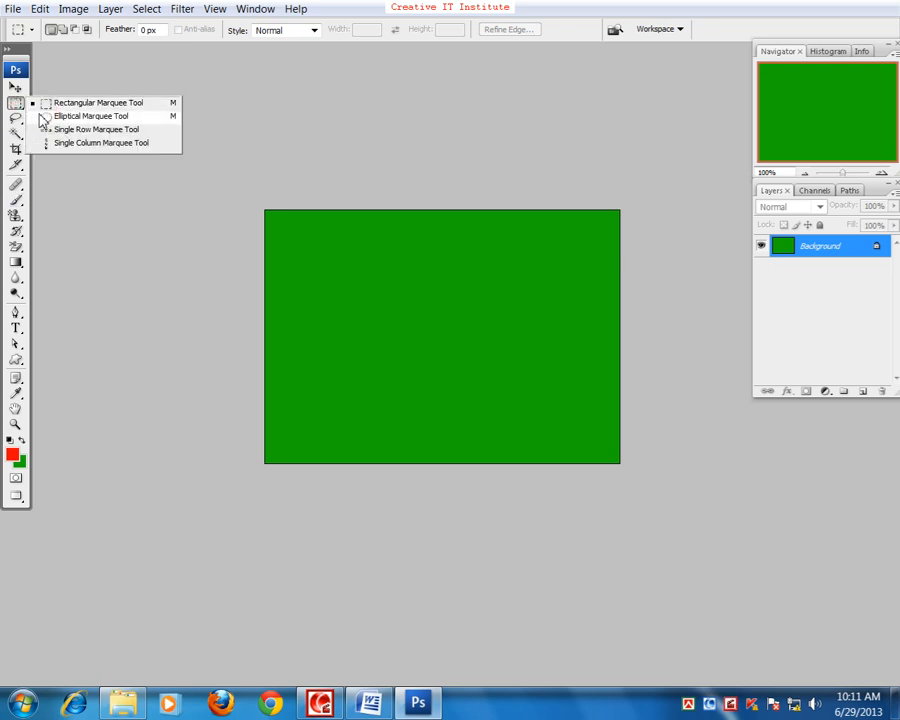
left_click(90, 116)
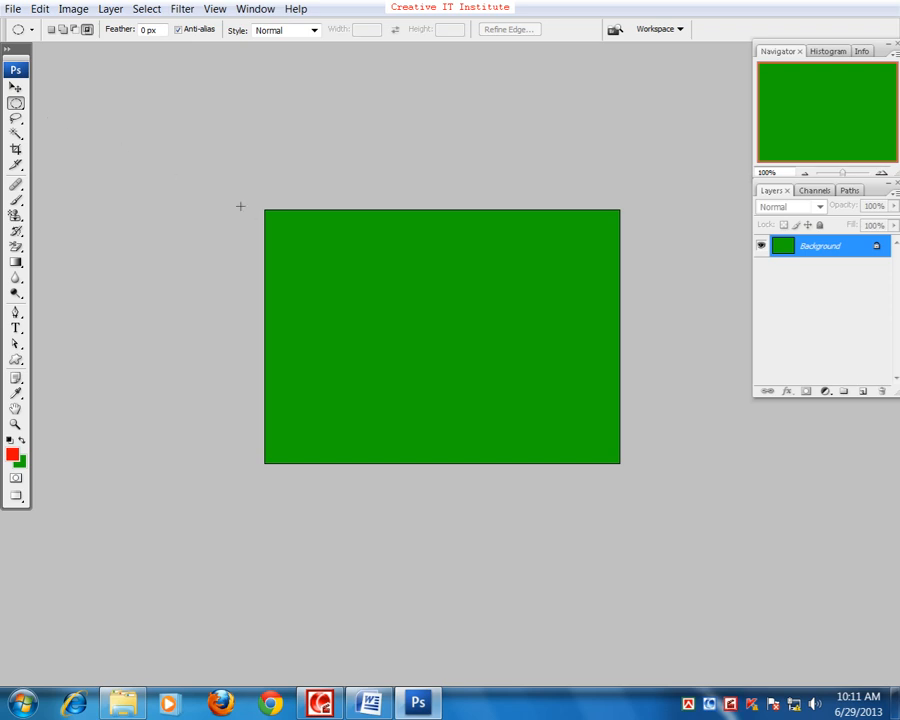
left_click_drag(281, 261, 610, 346)
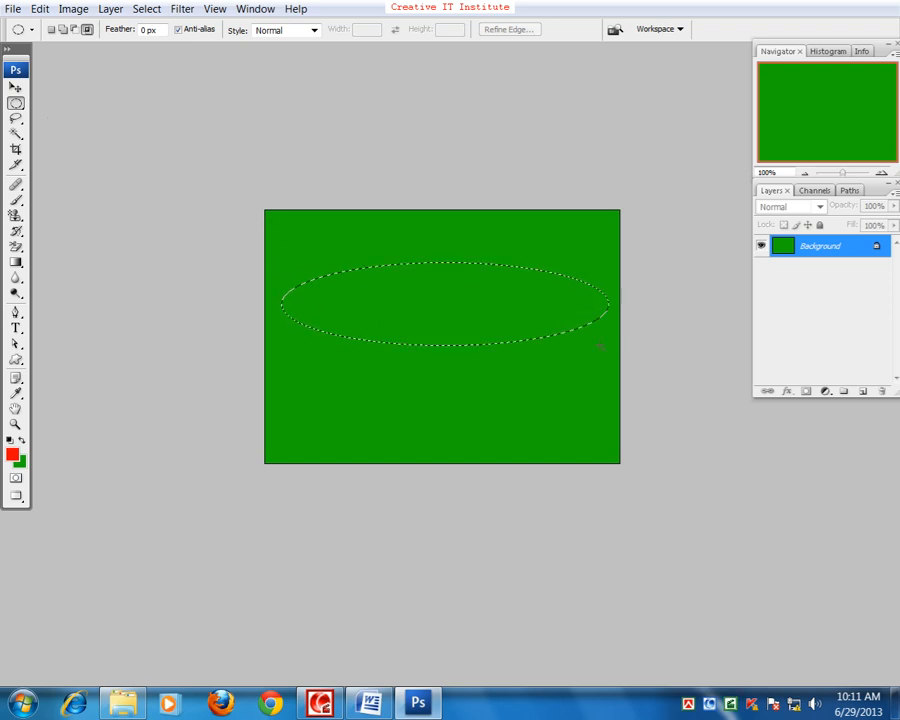
left_click_drag(412, 215, 484, 462)
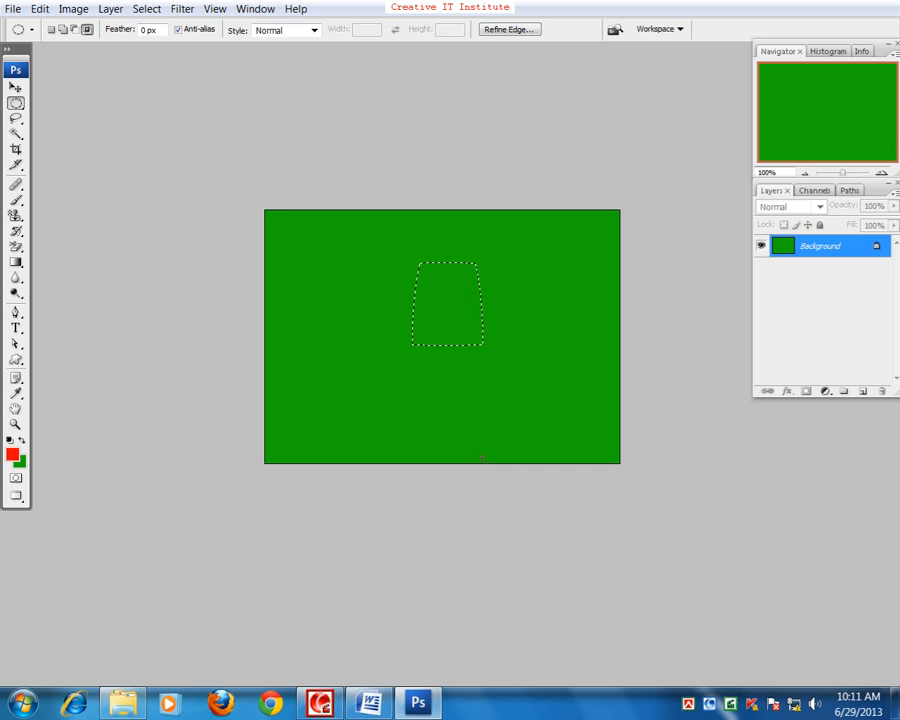
left_click(483, 445)
Set the Elliptical Marquee to New Selection mode and draw a wide elliptical selection with a rounder ellipse added over its upper part.
left_click(51, 29)
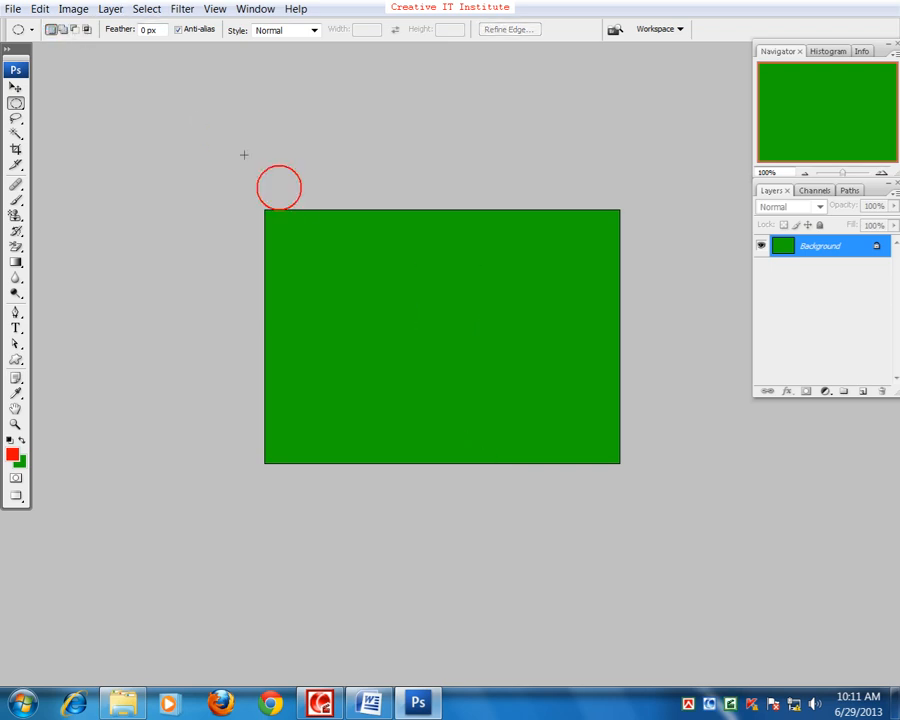
left_click_drag(381, 190, 474, 504)
left_click_drag(311, 310, 580, 367)
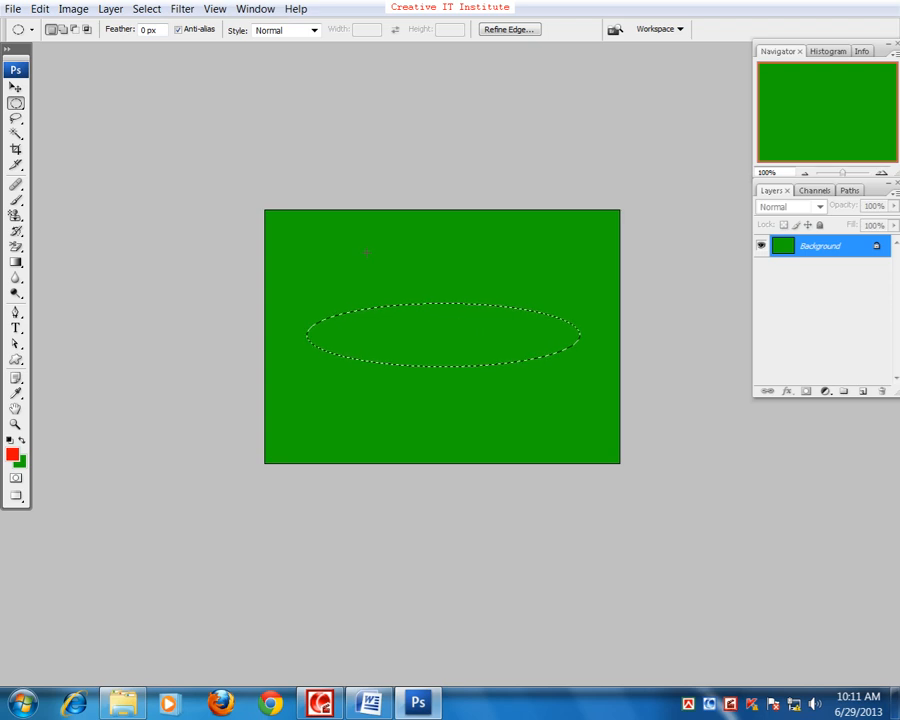
left_click_drag(366, 256, 462, 369)
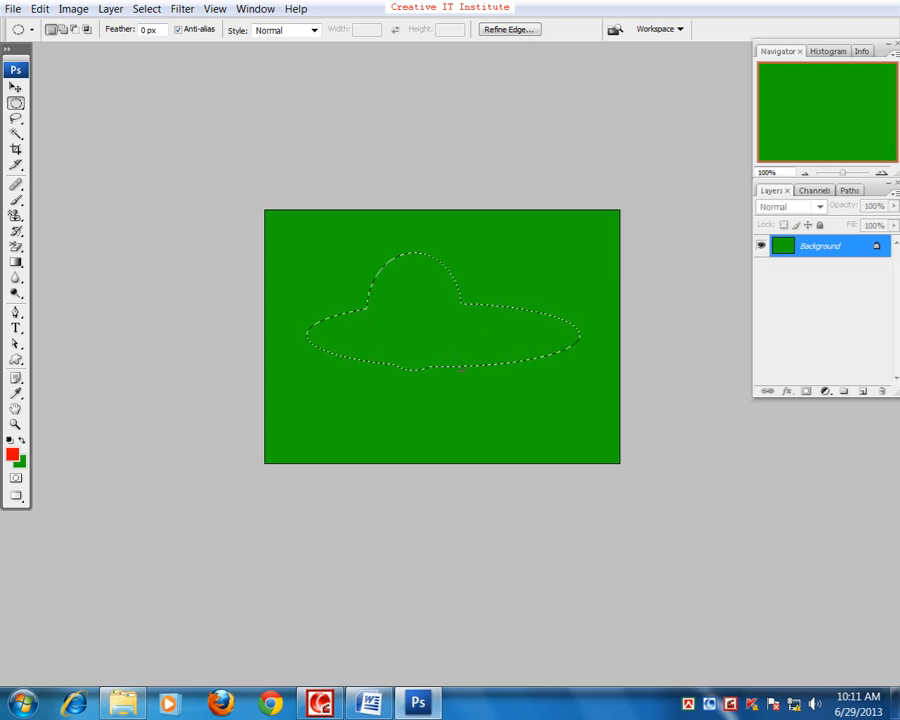
Draw a small circular selection with a larger circle added beside it, then replace them with a single circle and deselect.
left_click_drag(311, 253, 338, 280)
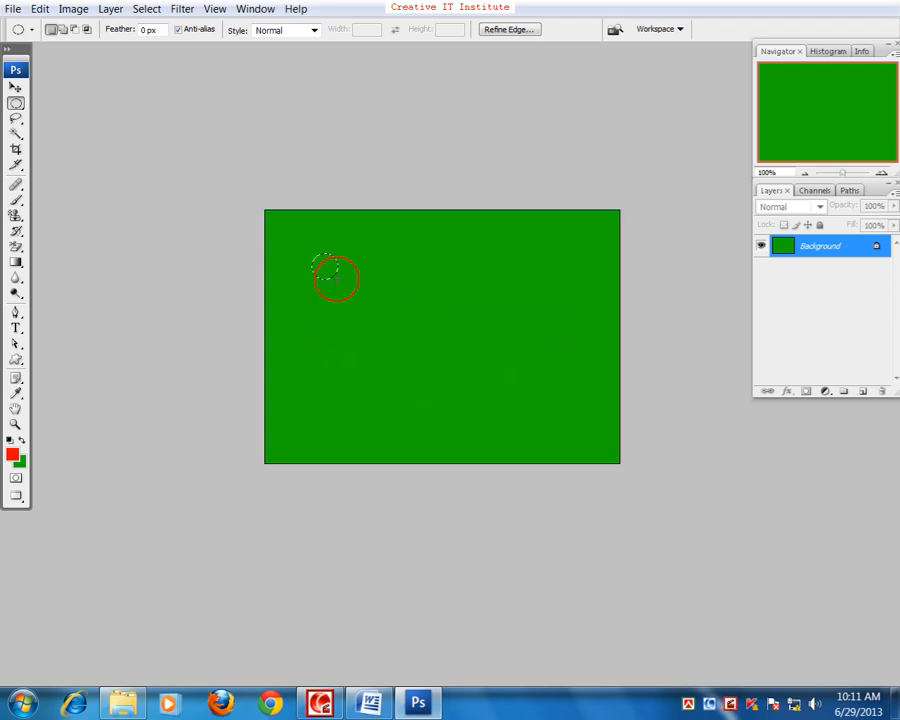
left_click_drag(392, 272, 492, 367)
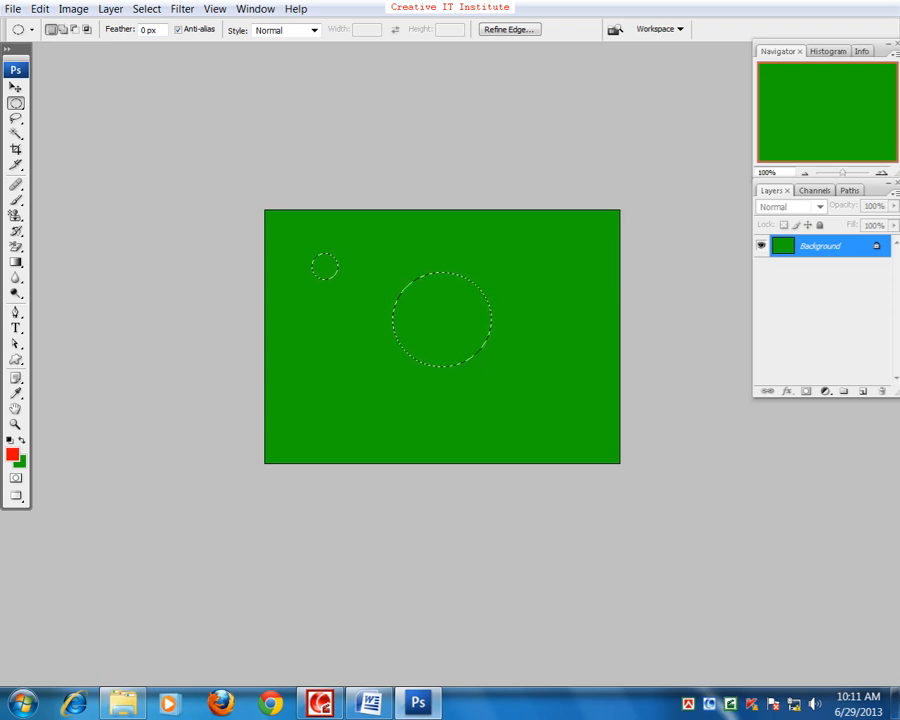
left_click(98, 83)
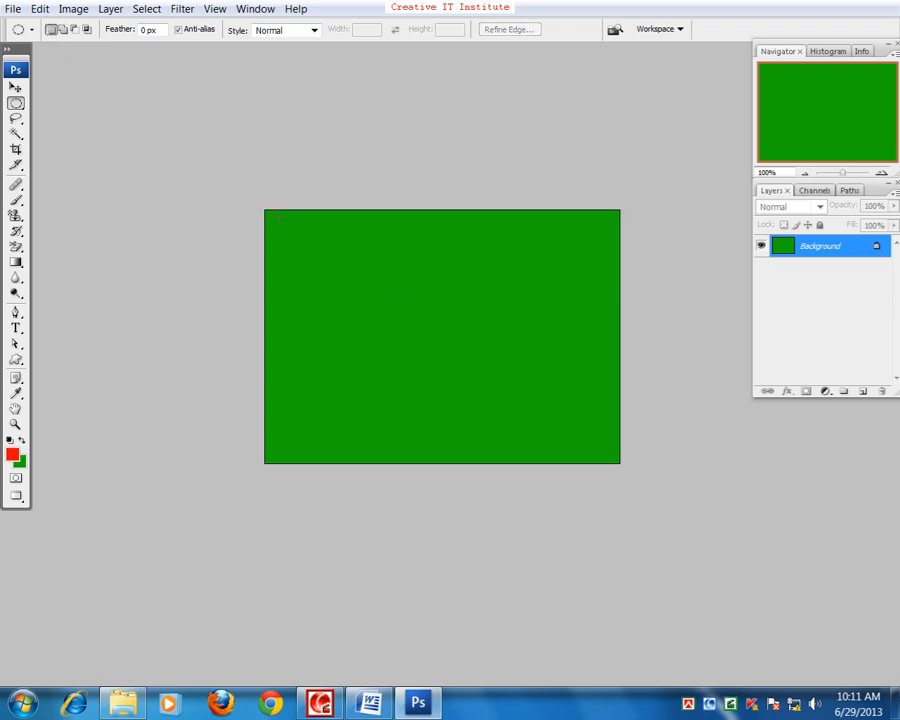
left_click_drag(349, 293, 451, 396)
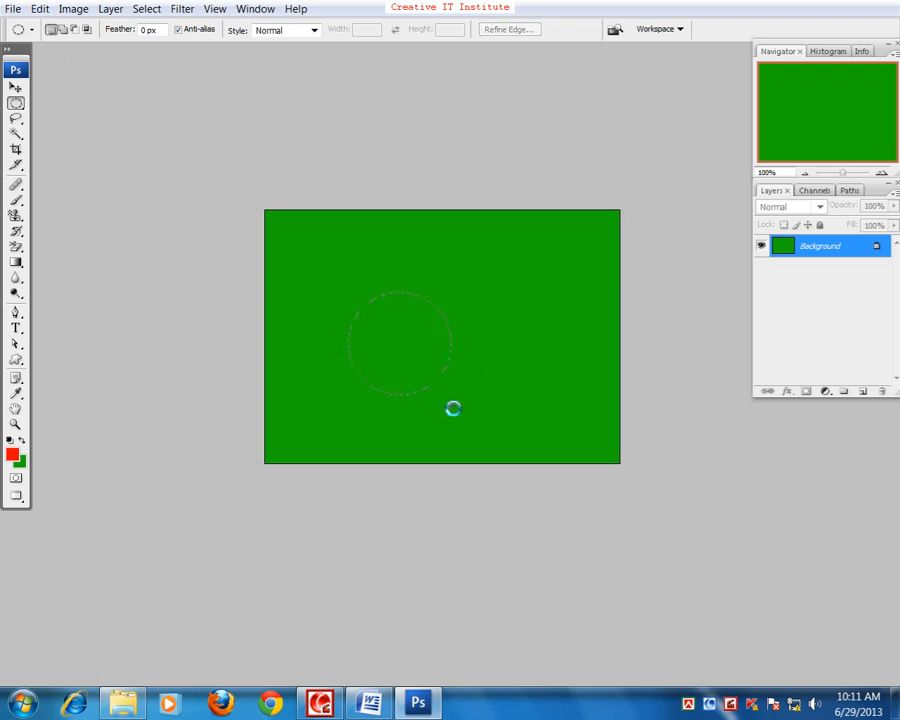
left_click(415, 318)
Select a single pixel row across the upper part of the canvas with the Single Row Marquee tool.
right_click(15, 103)
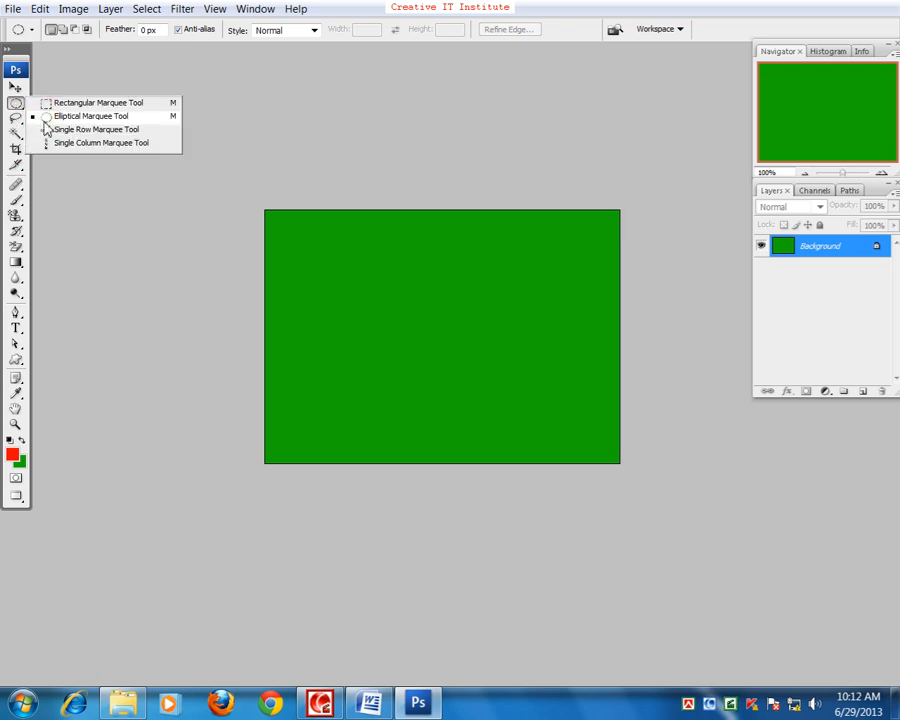
left_click(48, 129)
left_click(357, 251)
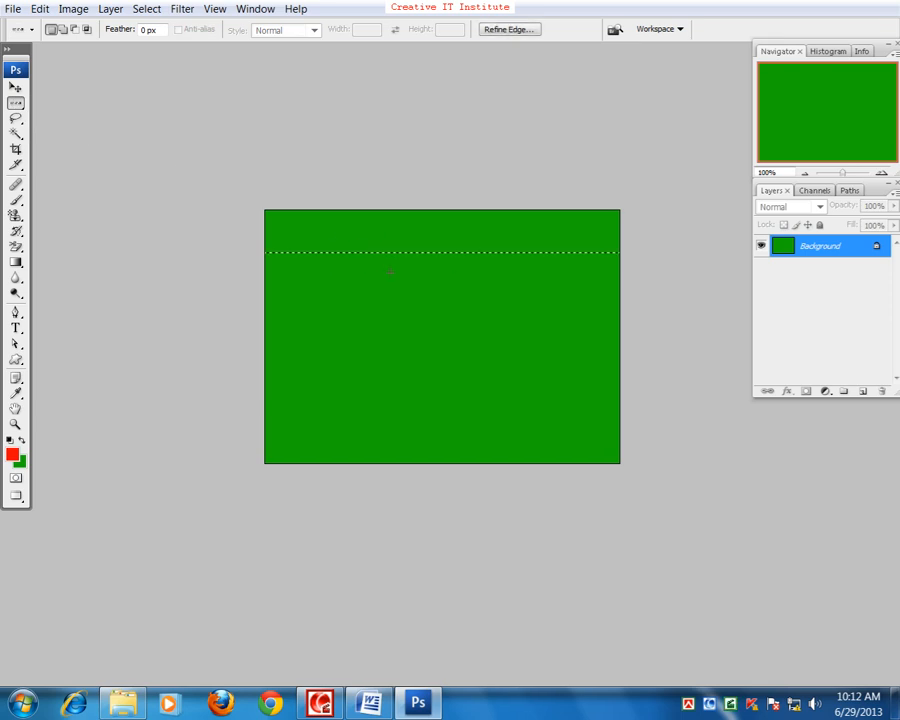
Select a single pixel column in the canvas's left half with the Single Column Marquee tool, and deselect it.
right_click(15, 103)
left_click(66, 142)
left_click(365, 315)
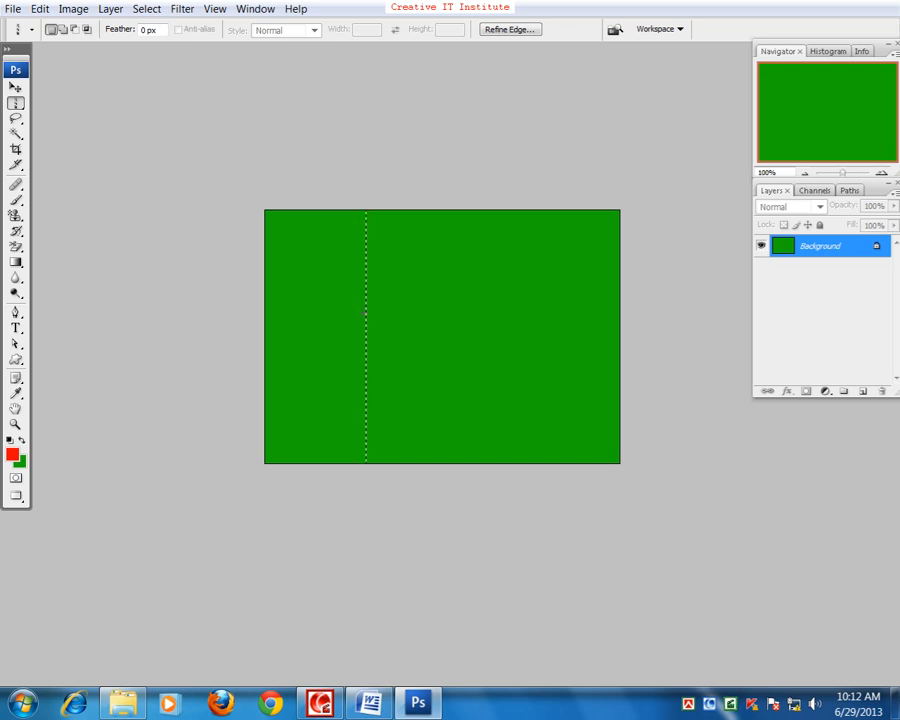
key("ctrl+d")
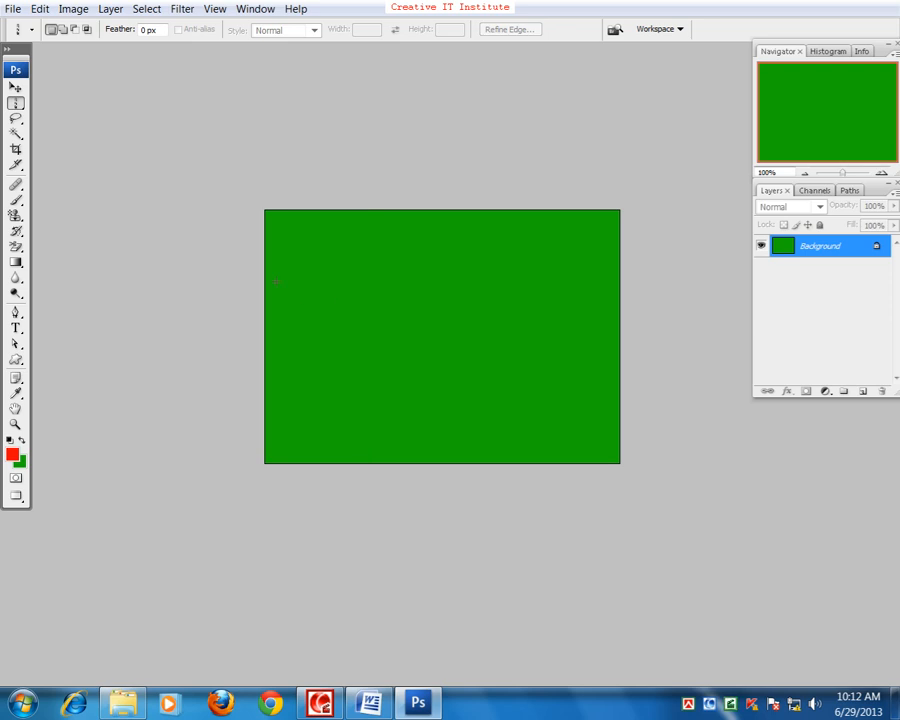
Draw a wide, wavy freehand selection across the middle of the canvas with the Lasso tool, and deselect it.
left_click(15, 120)
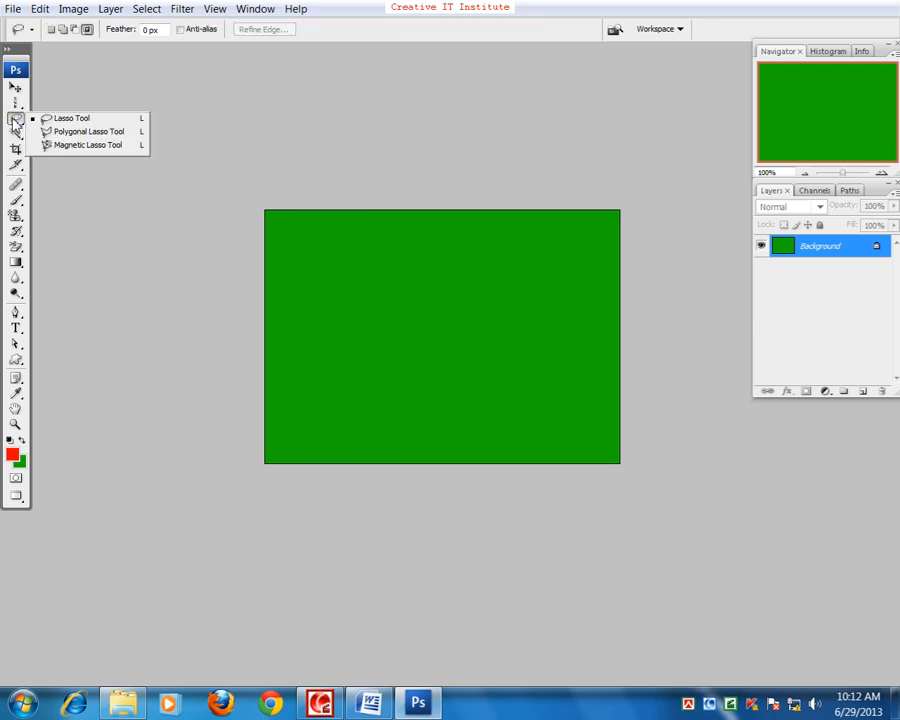
left_click(66, 119)
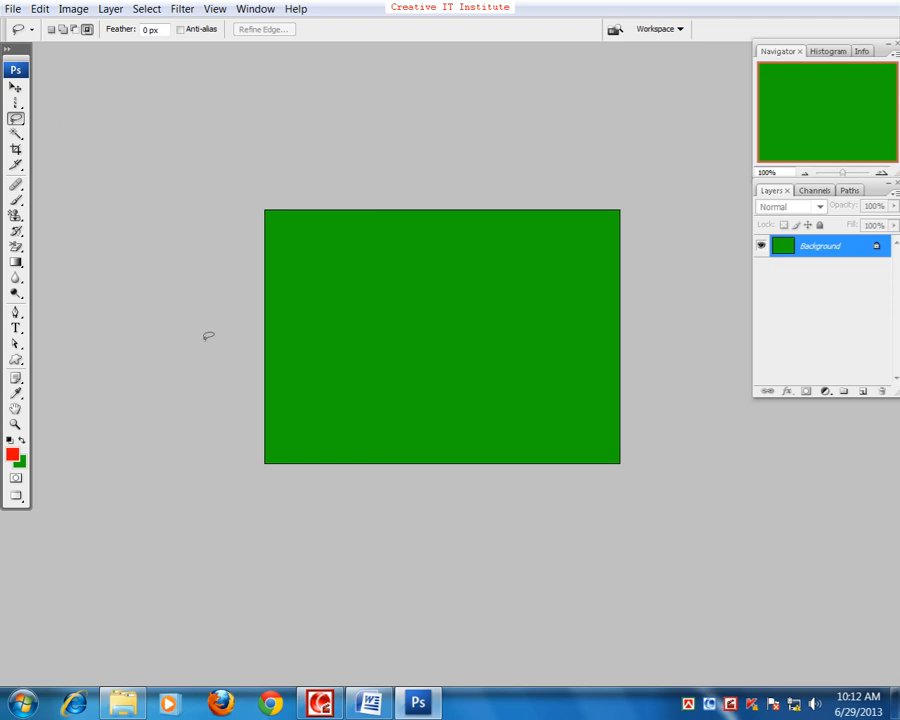
mouse_move(270, 332)
left_mouse_down()
mouse_move(390, 273)
mouse_move(552, 297)
left_mouse_up()
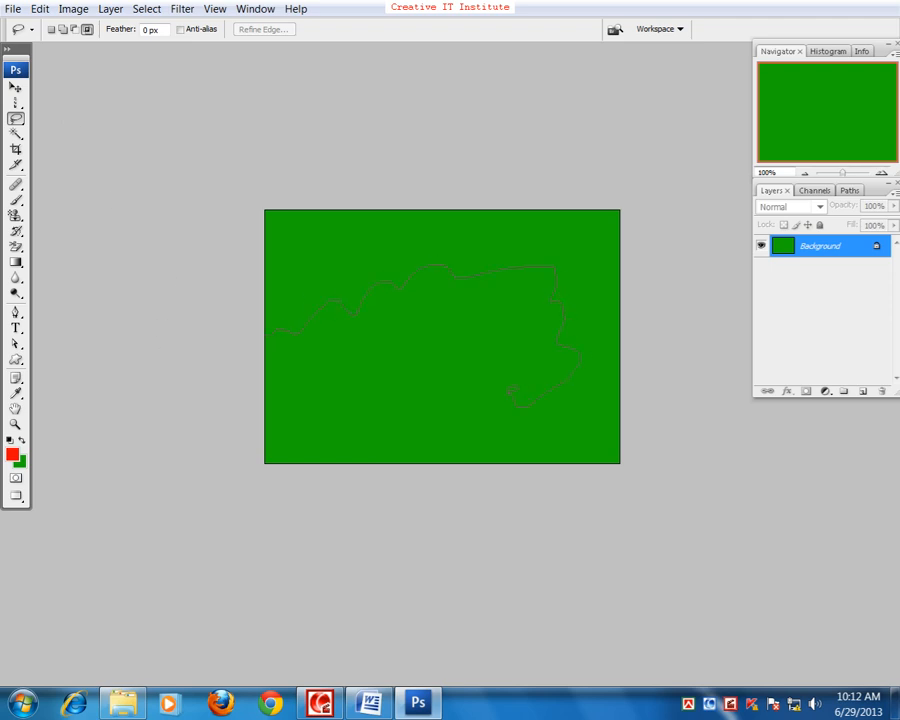
left_click_drag(292, 368, 292, 370)
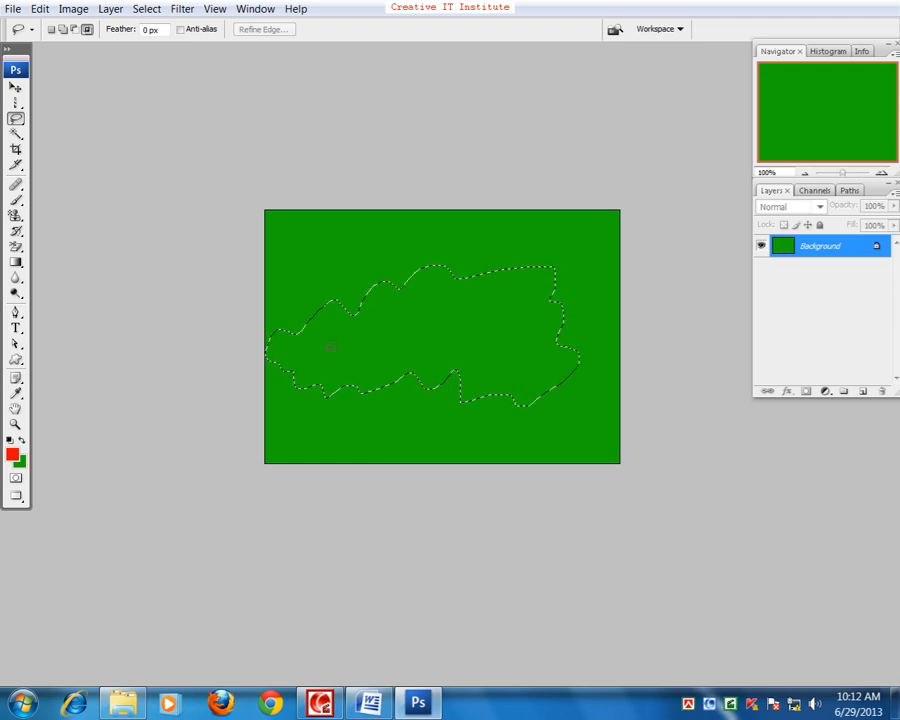
left_click(440, 340)
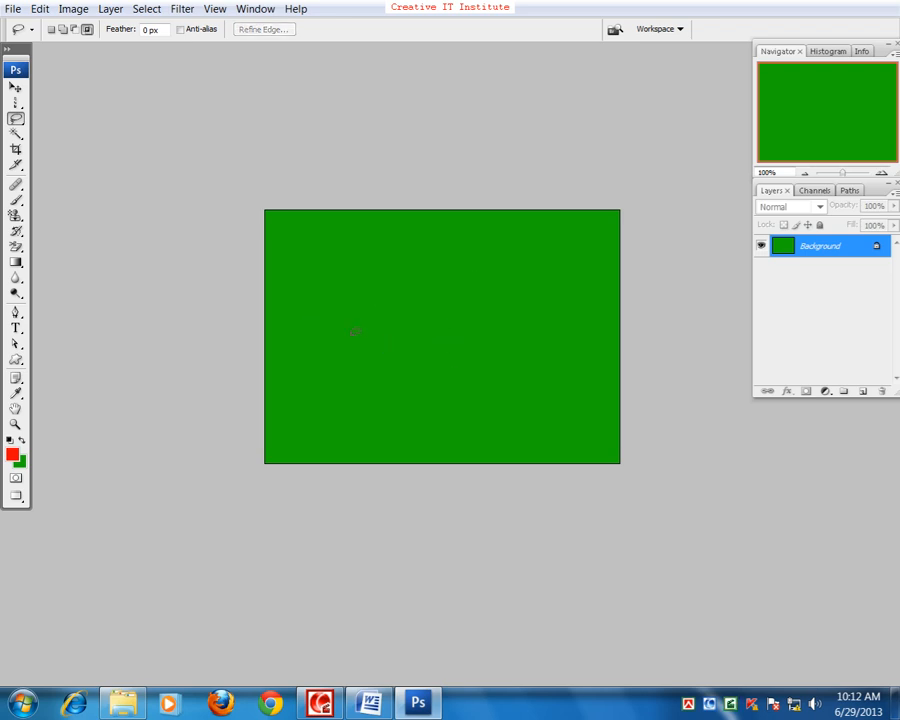
Draw a smaller irregular freehand selection with the Lasso tool around the canvas's upper middle, and clear it.
mouse_move(351, 330)
left_mouse_down()
mouse_move(351, 297)
mouse_move(372, 266)
left_mouse_up()
left_click_drag(360, 352, 356, 348)
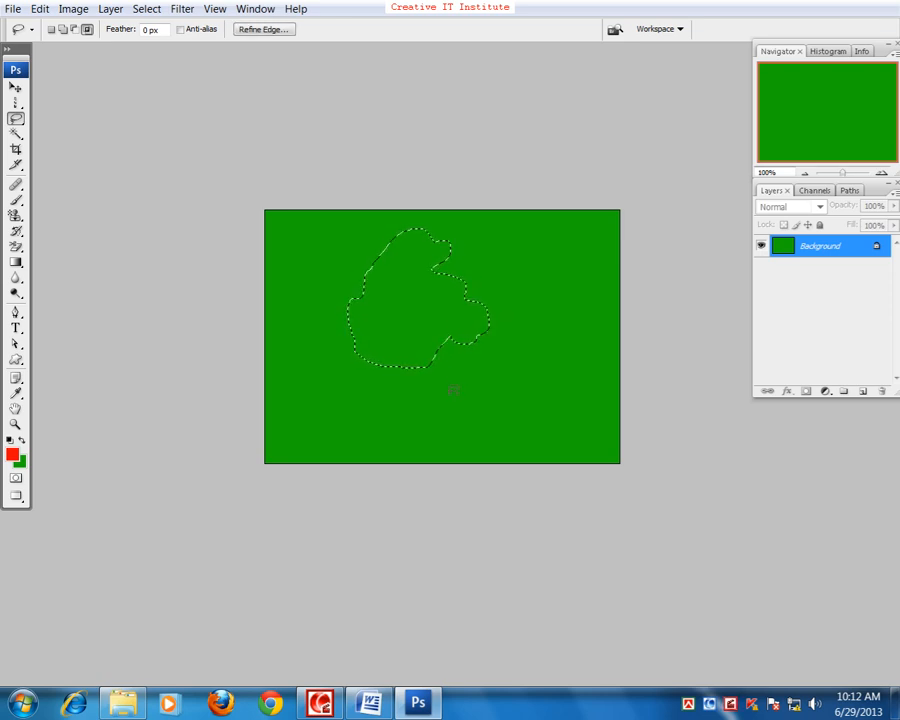
key("ctrl+d")
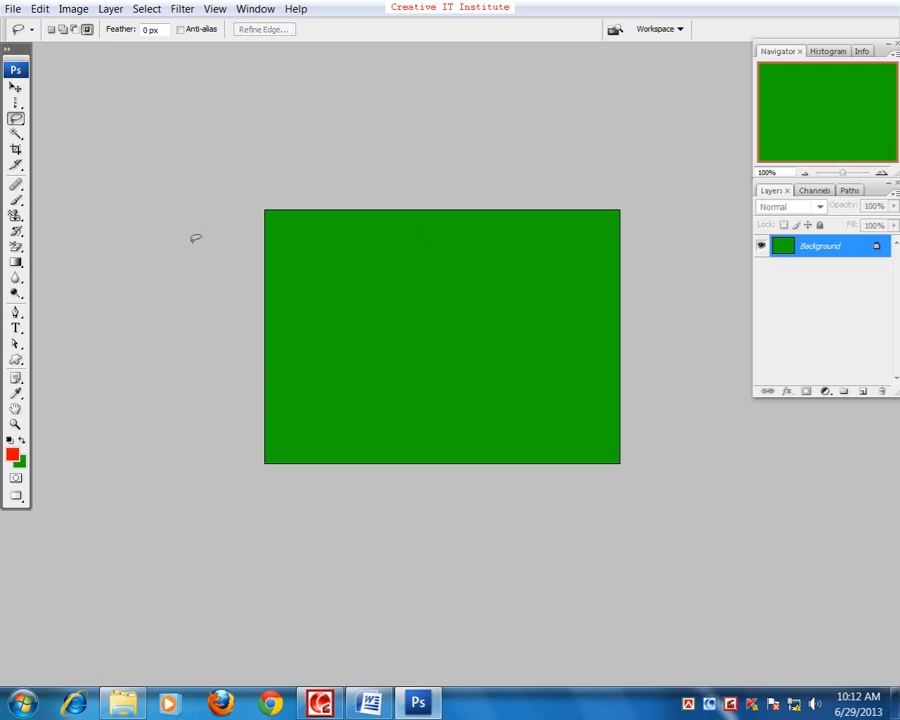
Draw a closed, crown-like selection with three spikes in the middle of the canvas using the Polygonal Lasso tool.
left_click(19, 120)
left_click(68, 133)
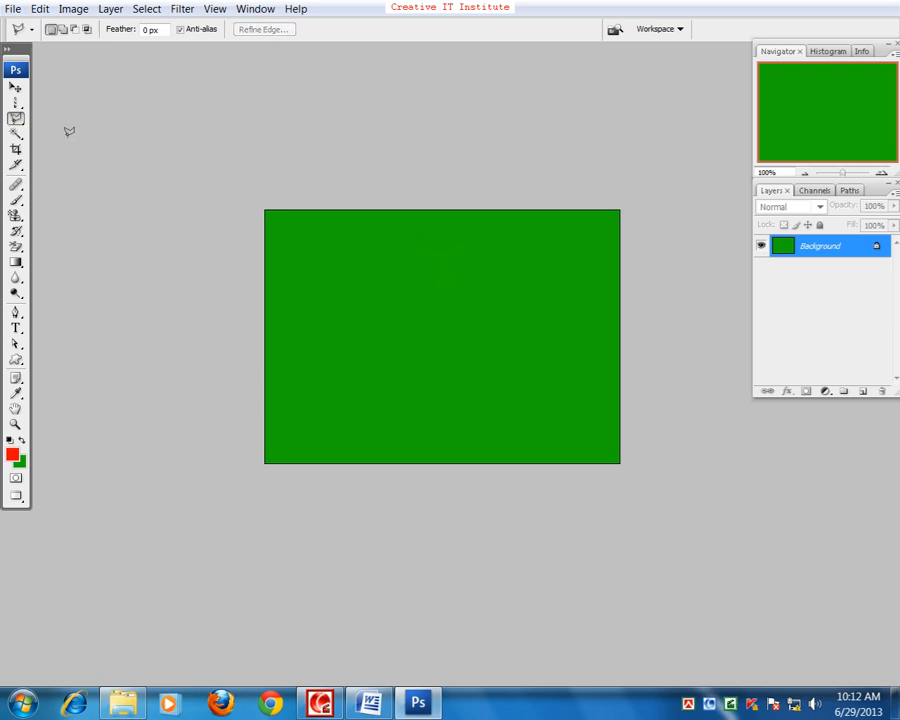
left_click(390, 377)
left_click(428, 333)
left_click(462, 293)
left_click(440, 352)
left_click(508, 337)
left_click(398, 408)
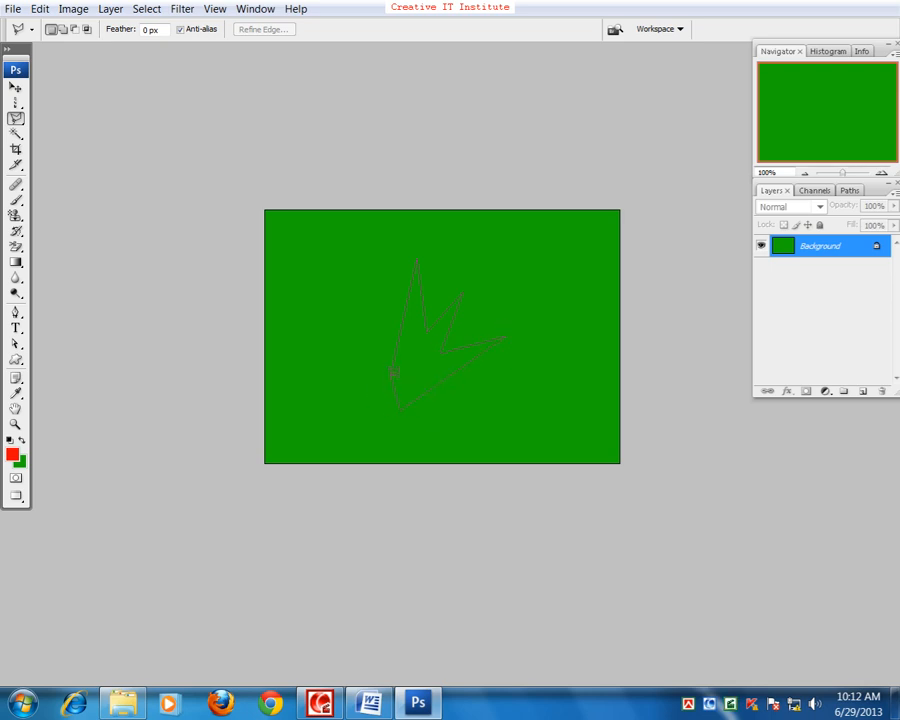
left_click(390, 375)
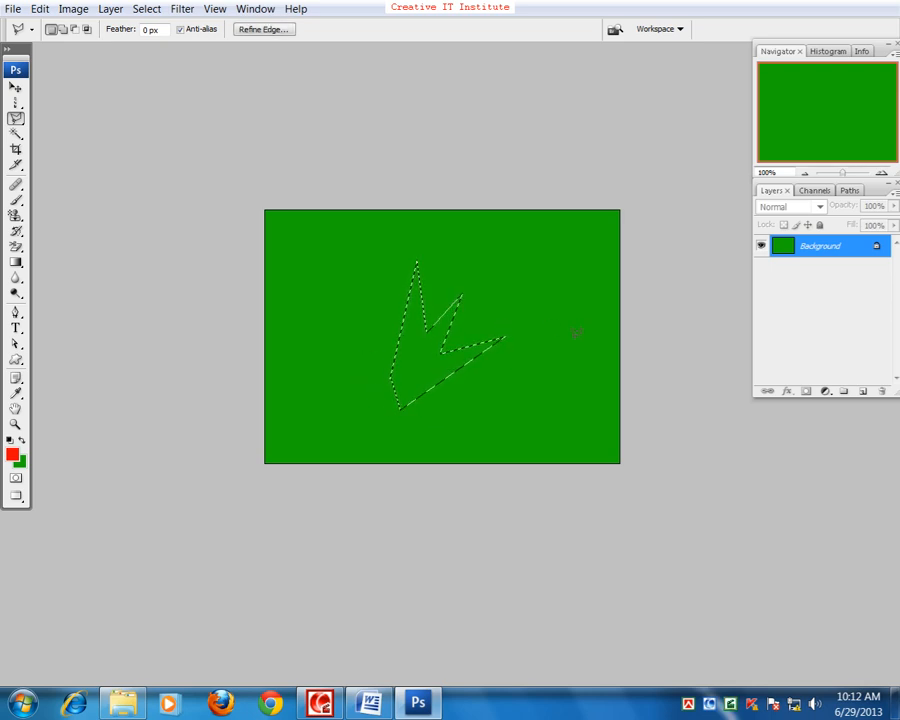
Drop the current selection and fill a full-width rectangular marquee band across the middle of the canvas with the red foreground color.
key("ctrl+d")
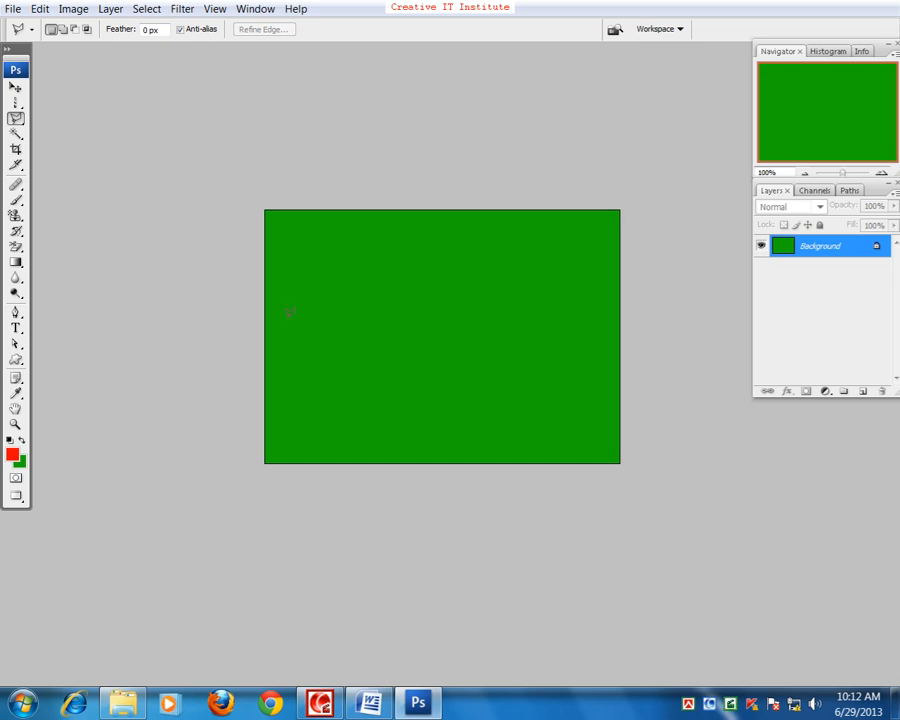
left_click_drag(15, 102, 62, 103)
left_click_drag(258, 304, 630, 354)
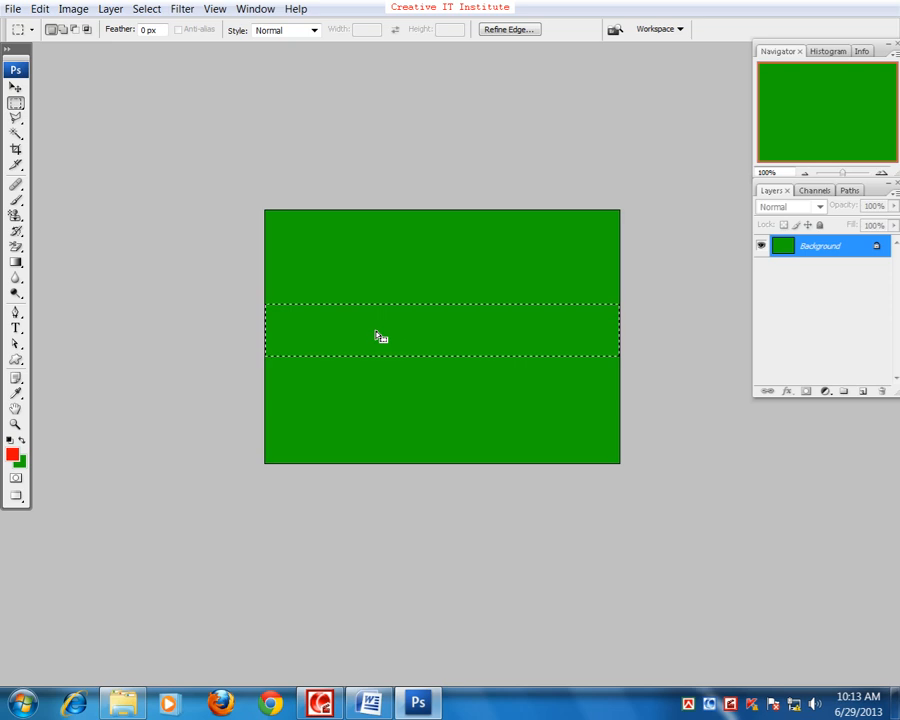
key("alt+BackSpace")
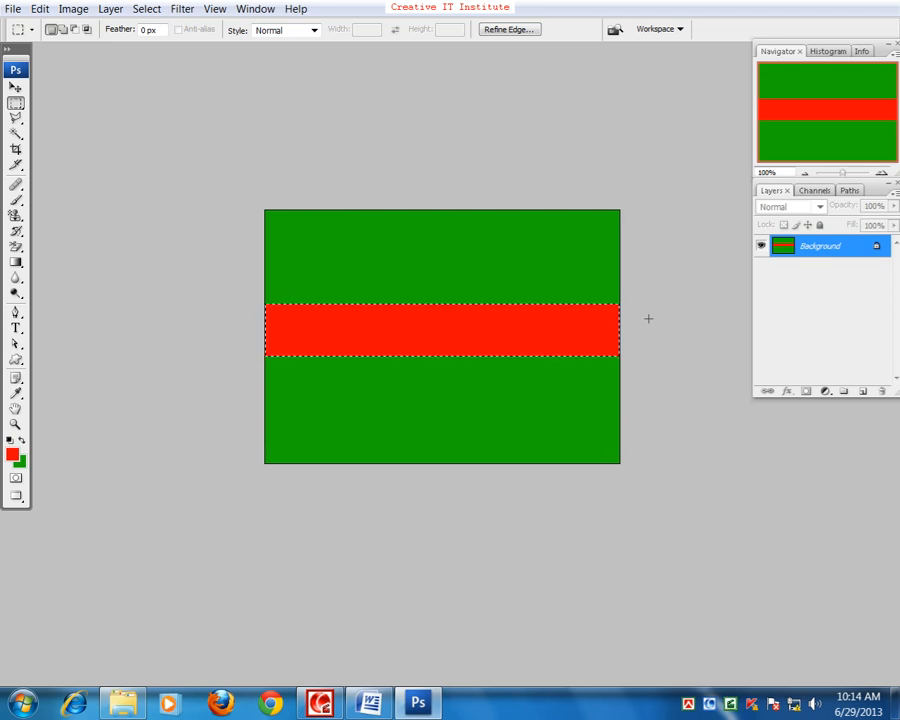
Switch to the Word document and add the line "Deselect = Ctrl + D" below the Step Forward shortcut.
left_click(388, 708)
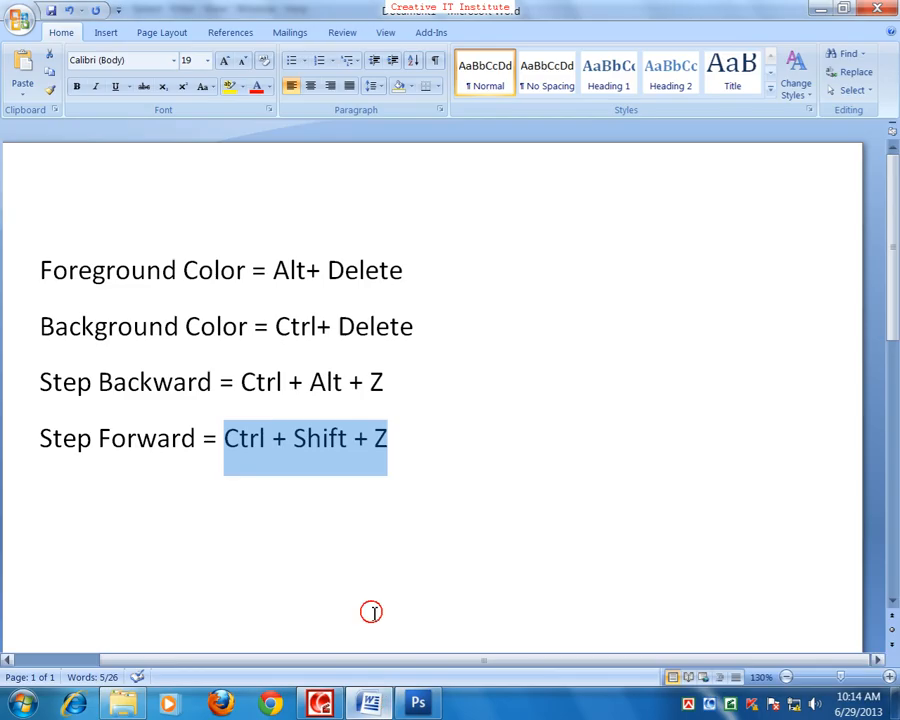
left_click(454, 491)
type("S")
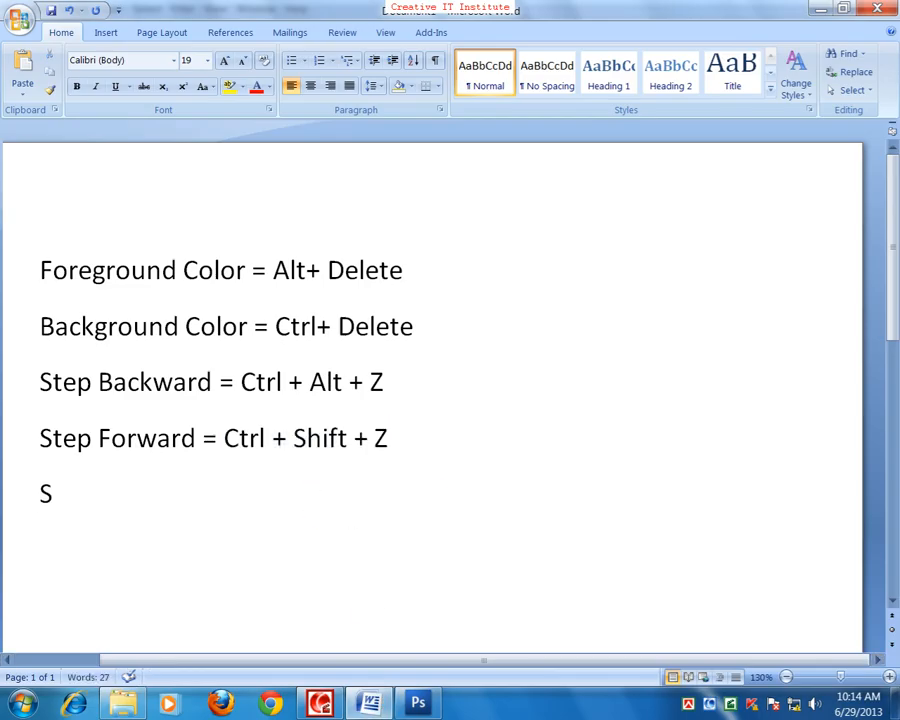
key("BackSpace")
type("De")
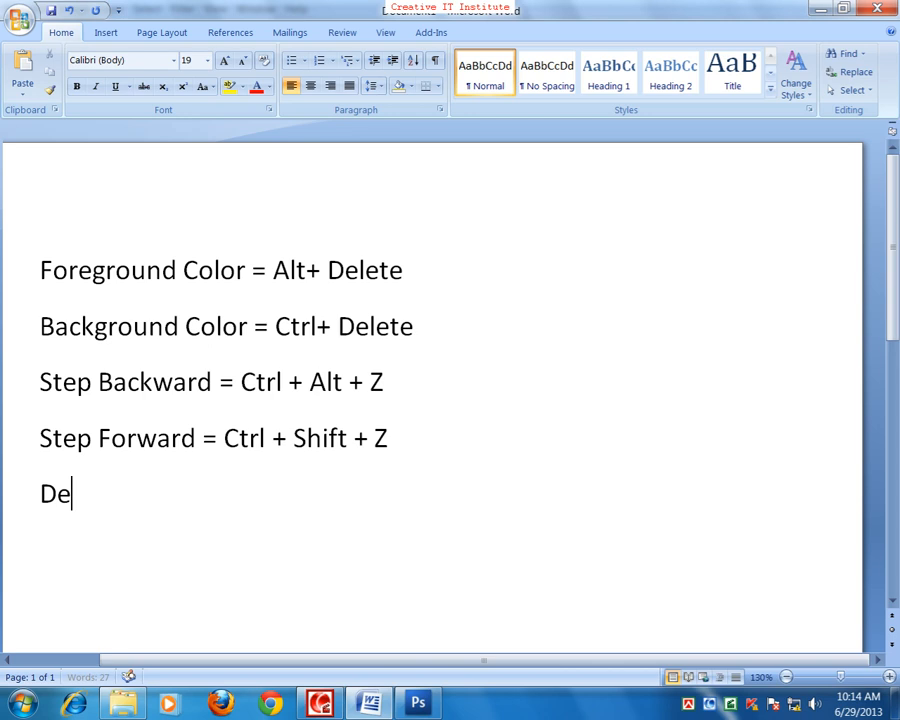
type("select ")
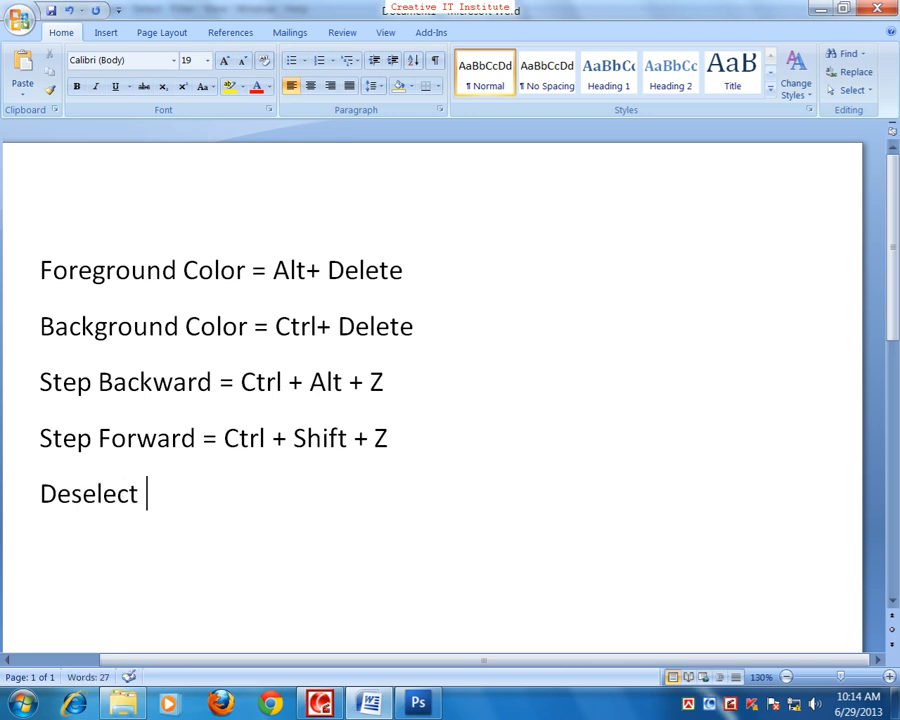
type("= Ctrl")
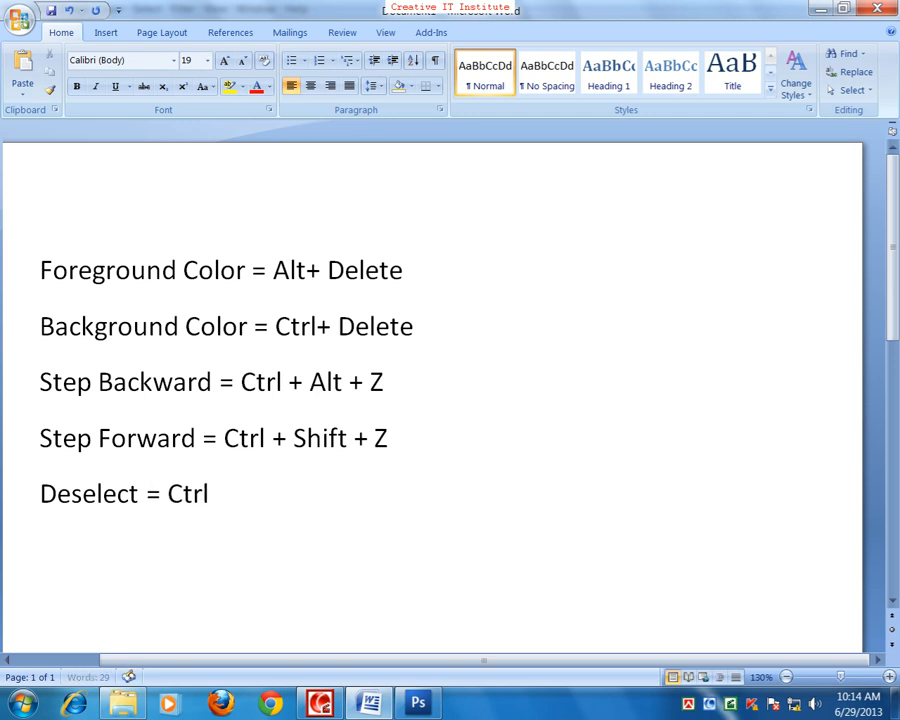
type(" + D")
Switch back to Photoshop and demonstrate Deselect and Reselect on the red band, leaving the band deselected.
left_click(419, 705)
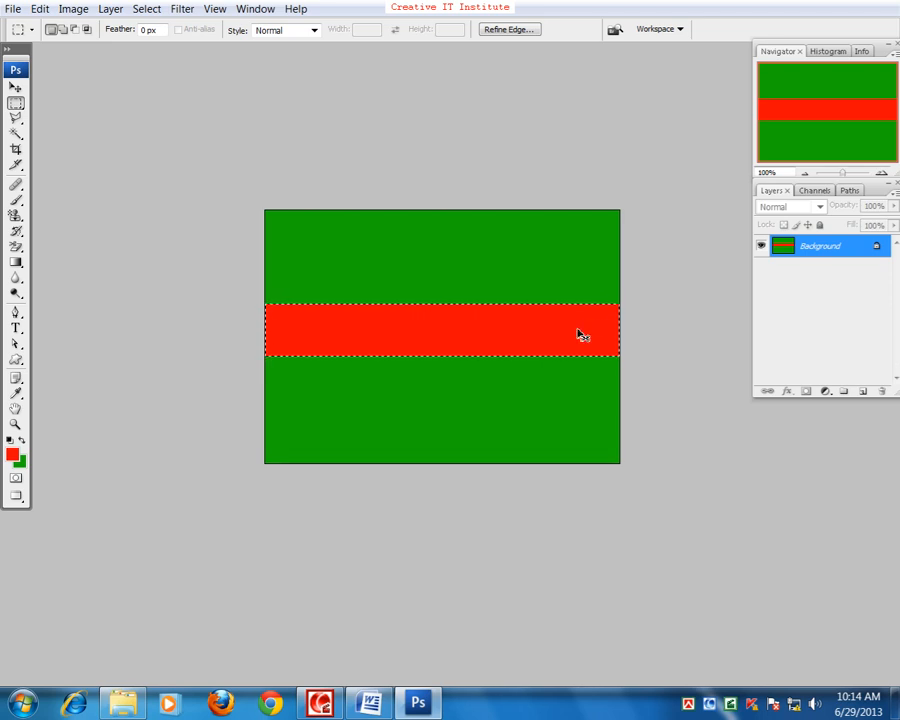
key("ctrl+d")
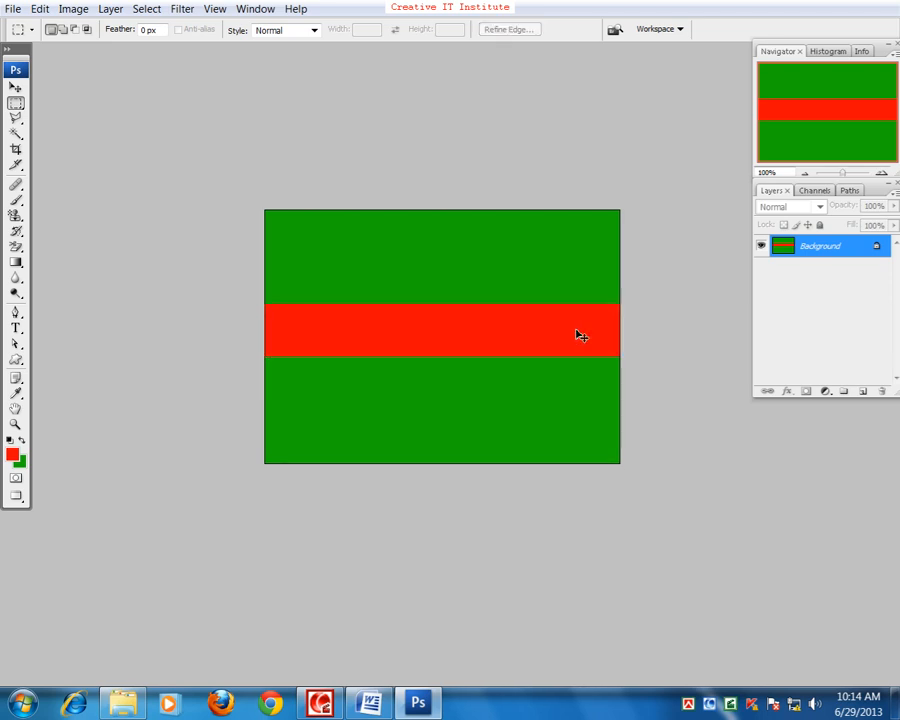
key("ctrl+shift+d")
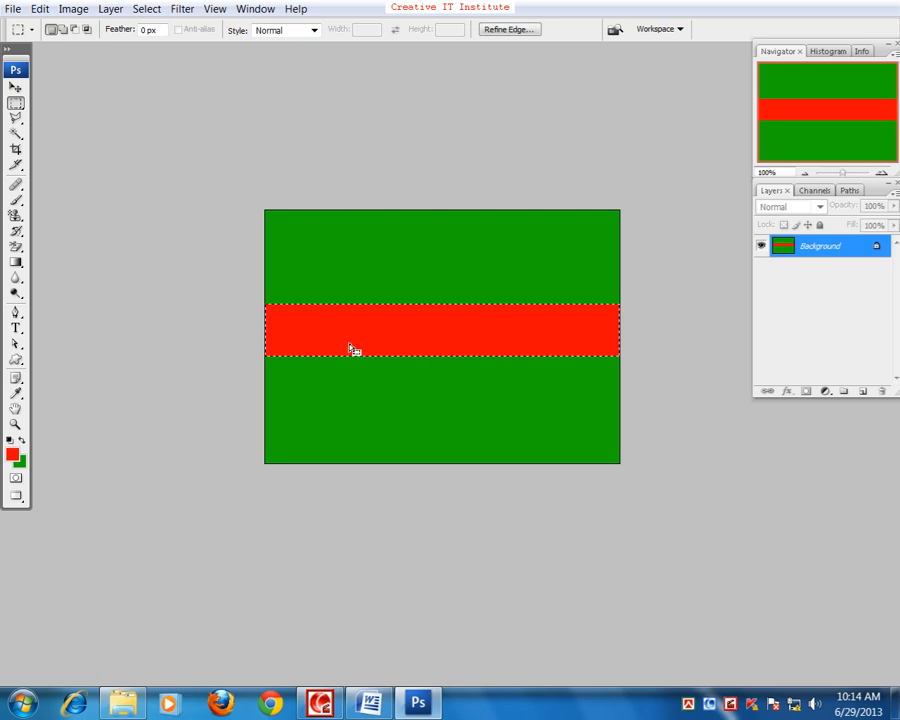
key("ctrl+d")
left_click(152, 10)
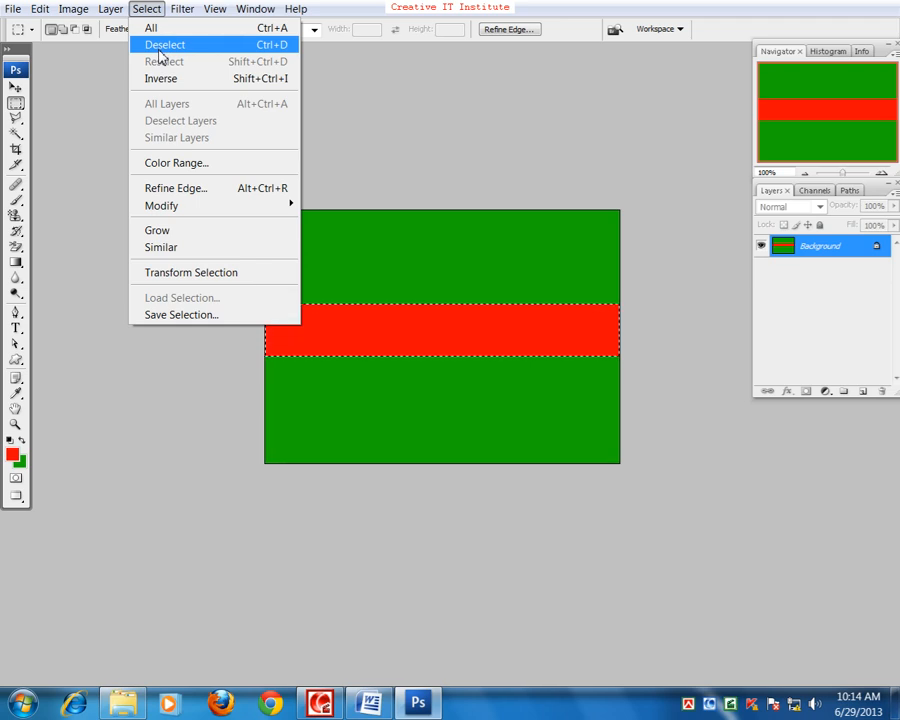
left_click(160, 45)
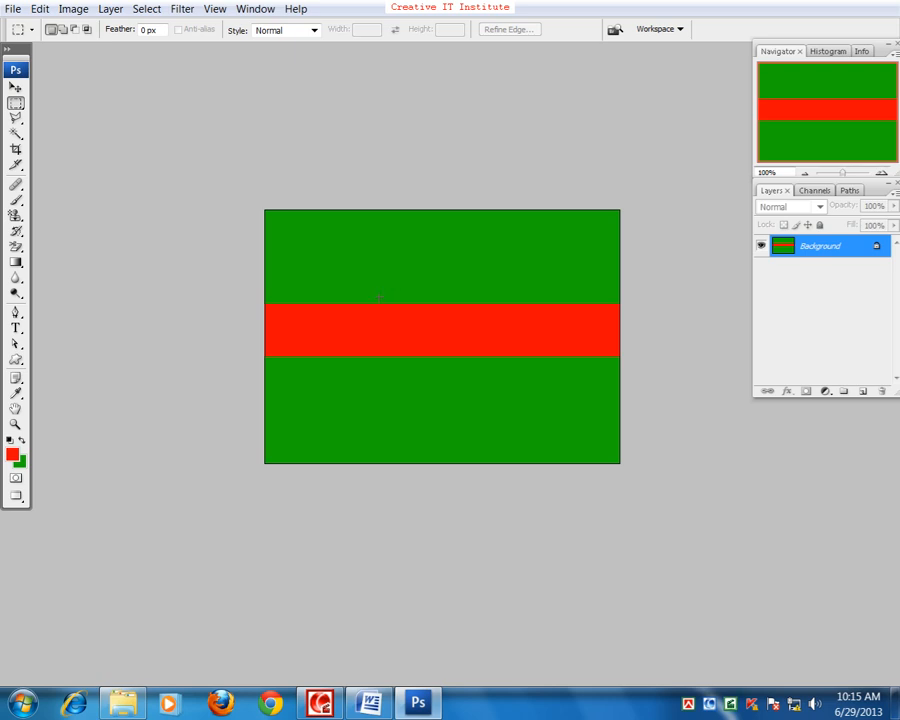
Draw a circular selection over the center of the red band with the Elliptical Marquee tool.
left_click(16, 103)
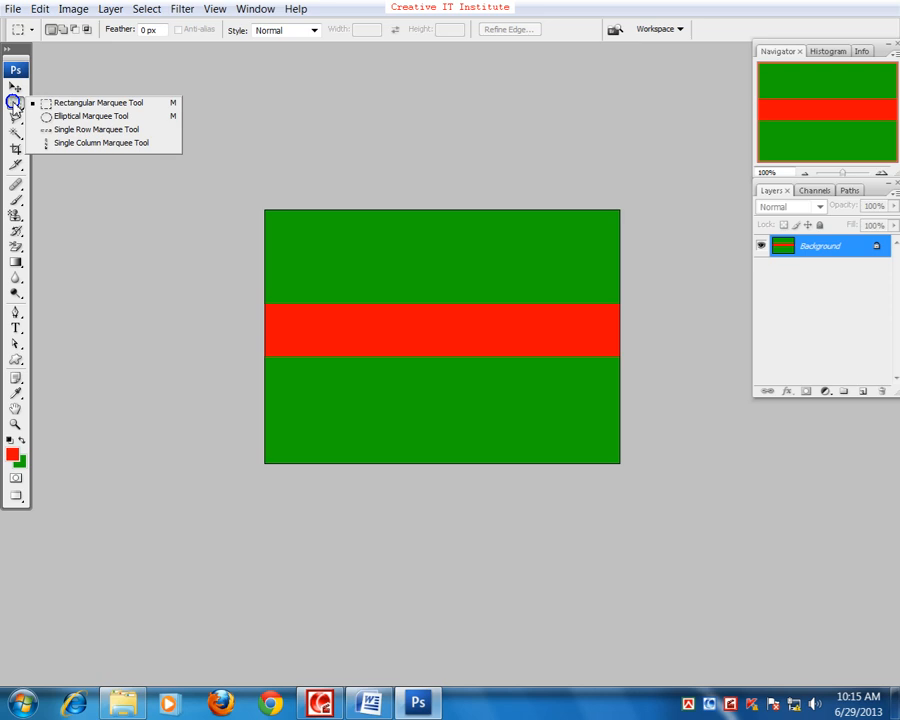
left_click(67, 117)
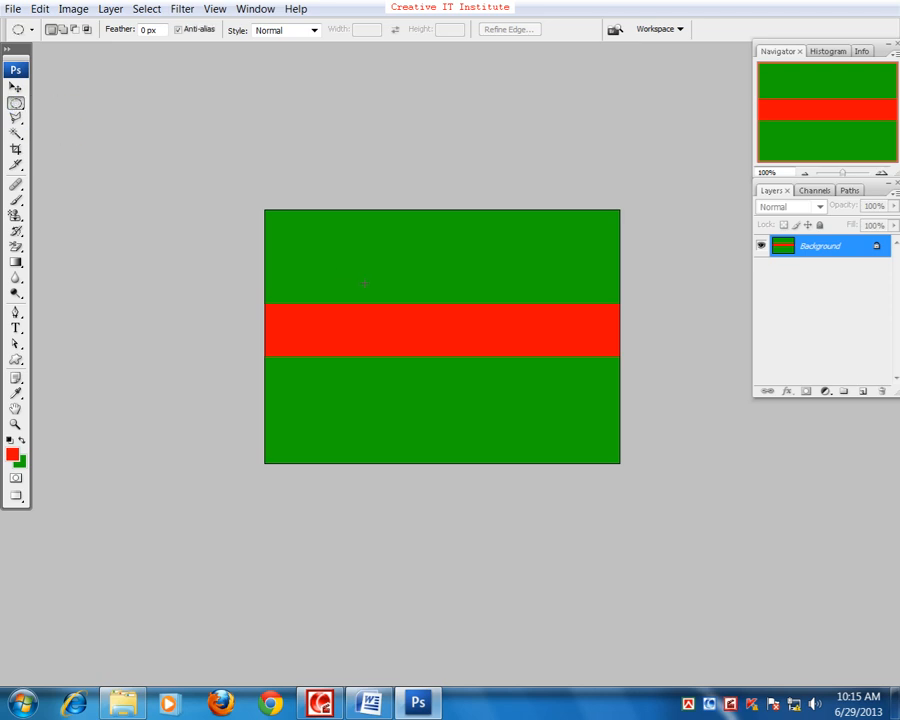
left_click_drag(365, 284, 487, 392)
left_click_drag(481, 391, 470, 379)
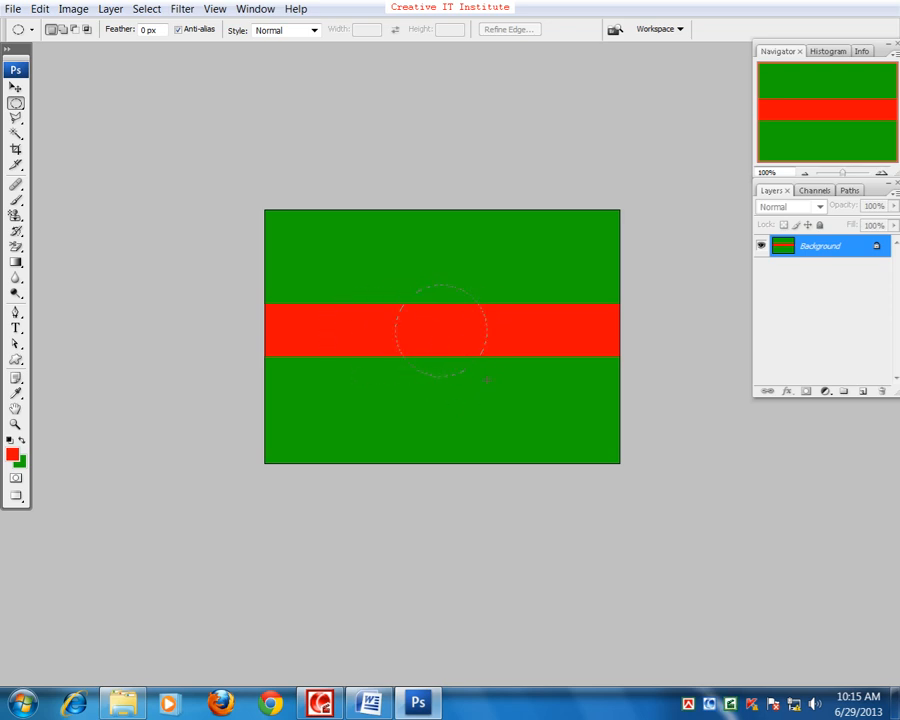
left_click_drag(485, 383, 484, 384)
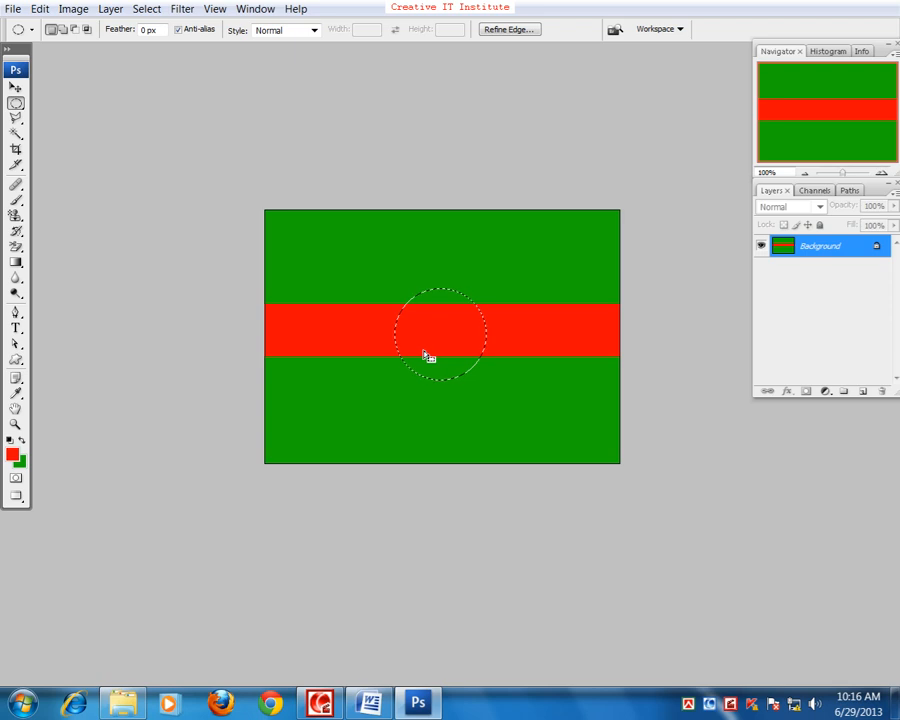
Set the foreground color to white, fill the circular selection with it, and deselect.
left_click(12, 455)
left_click(264, 192)
left_click(267, 185)
left_click(570, 180)
key("alt+BackSpace")
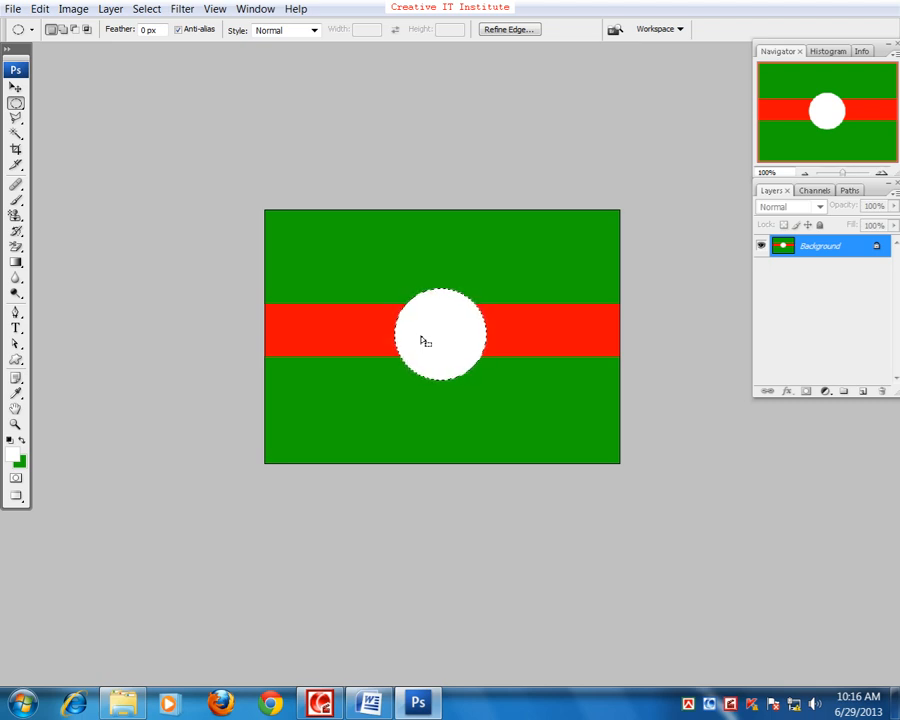
key("ctrl+d")
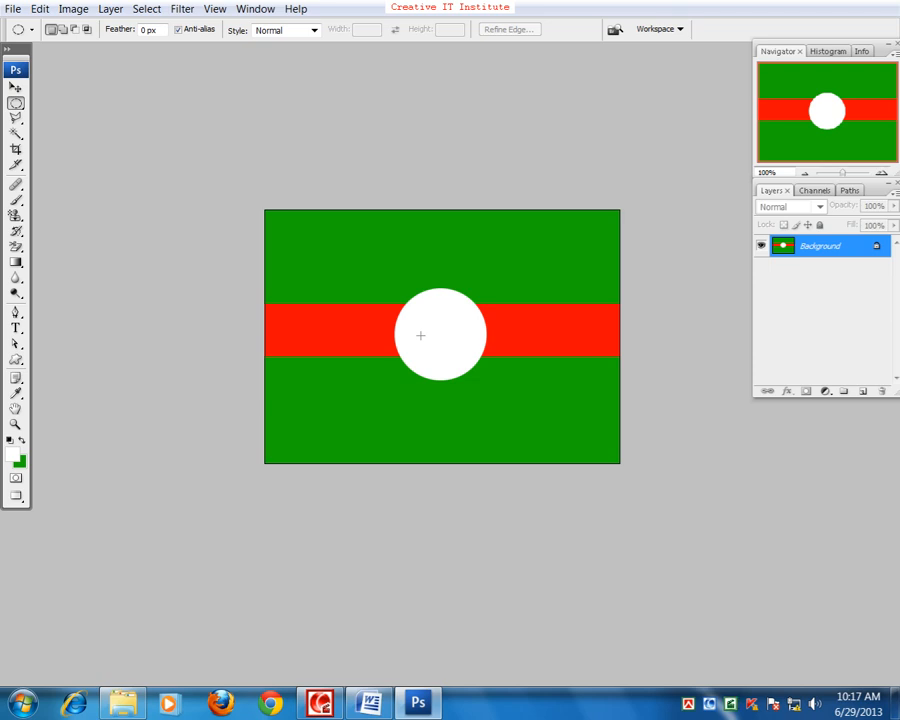
Draw a closed half-sunburst selection with a straight upper edge and downward spikes over the white circle's lower half using the Polygonal Lasso tool.
right_click(15, 102)
left_click(29, 118)
right_click(16, 117)
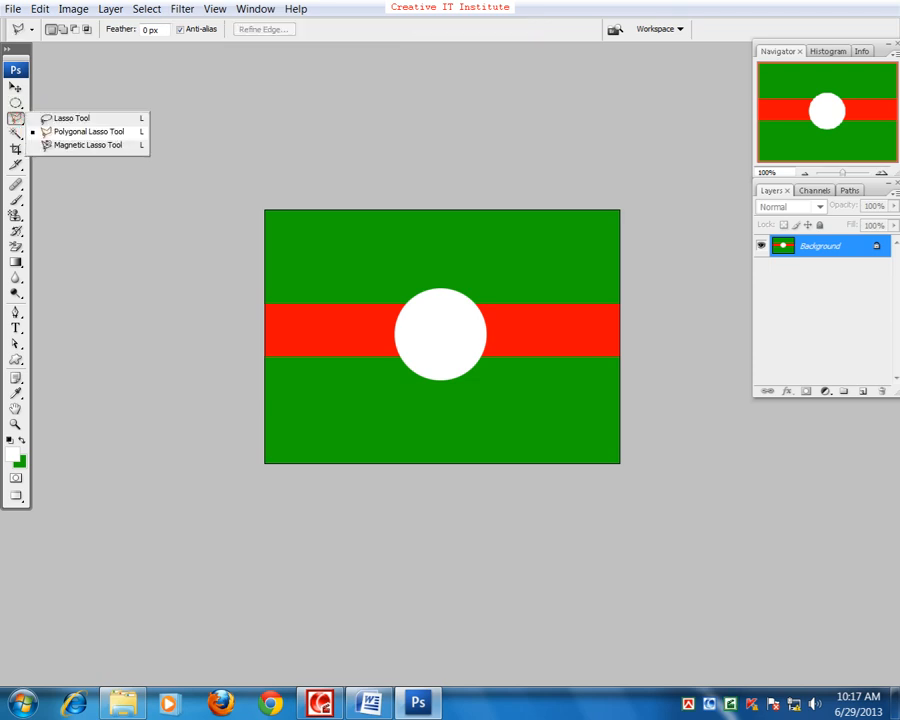
left_click(88, 131)
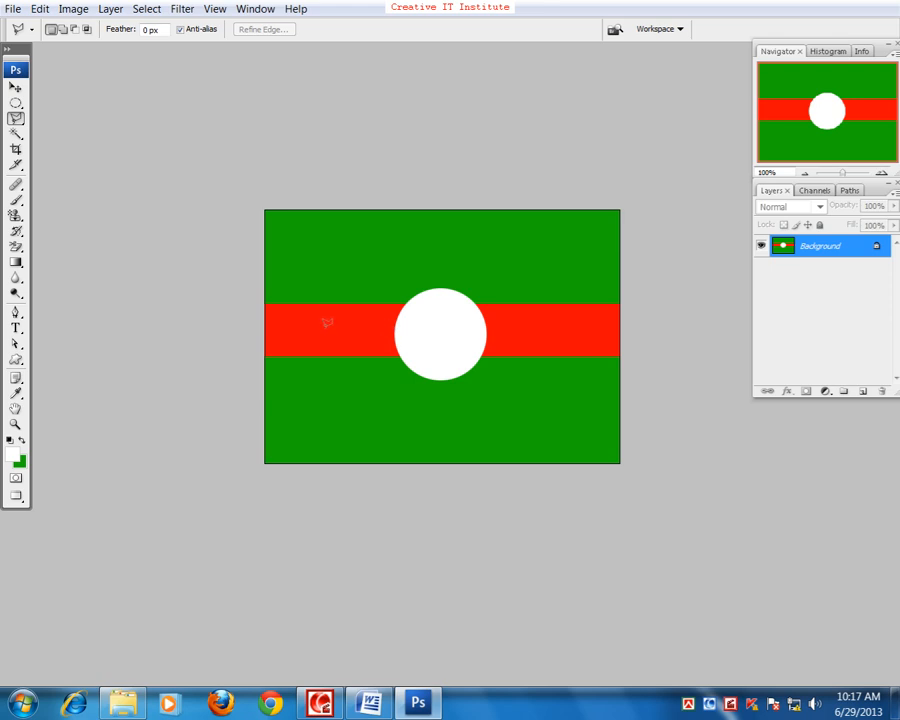
left_click(345, 340)
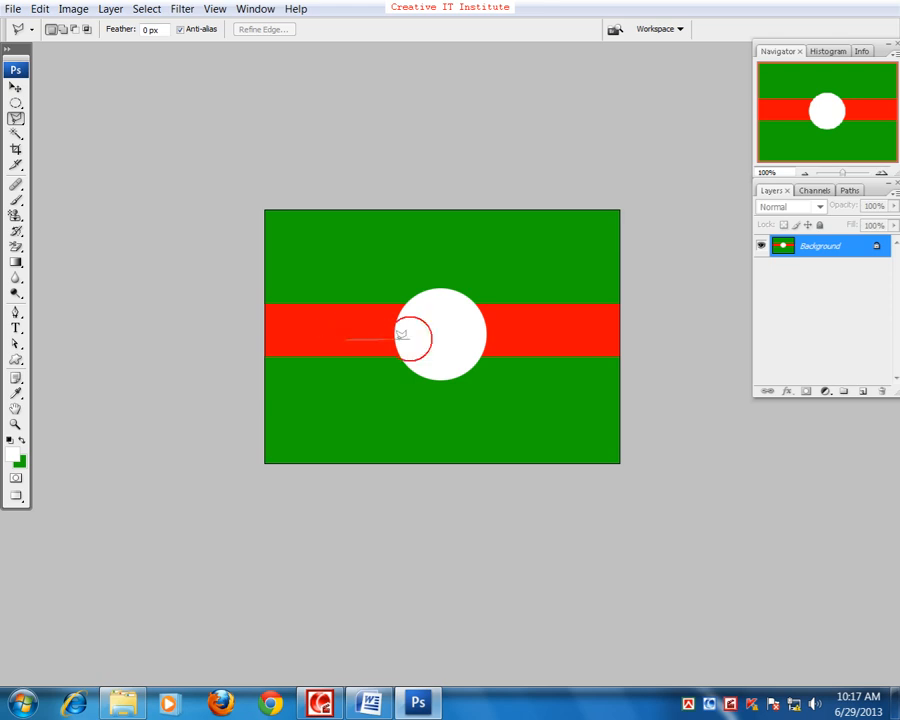
left_click(545, 340)
left_click(491, 362)
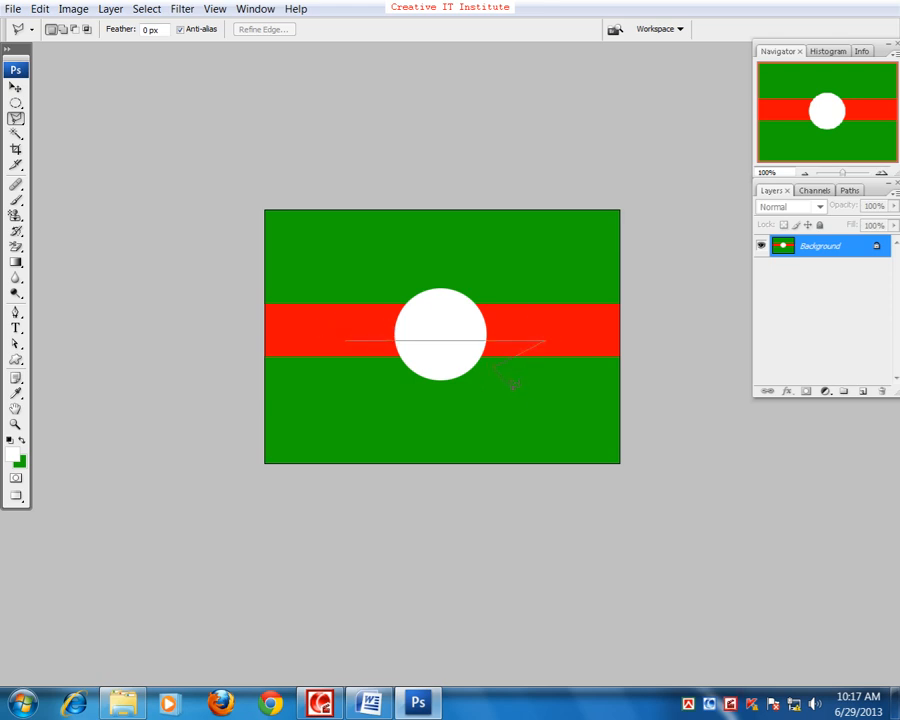
left_click(524, 405)
left_click(475, 388)
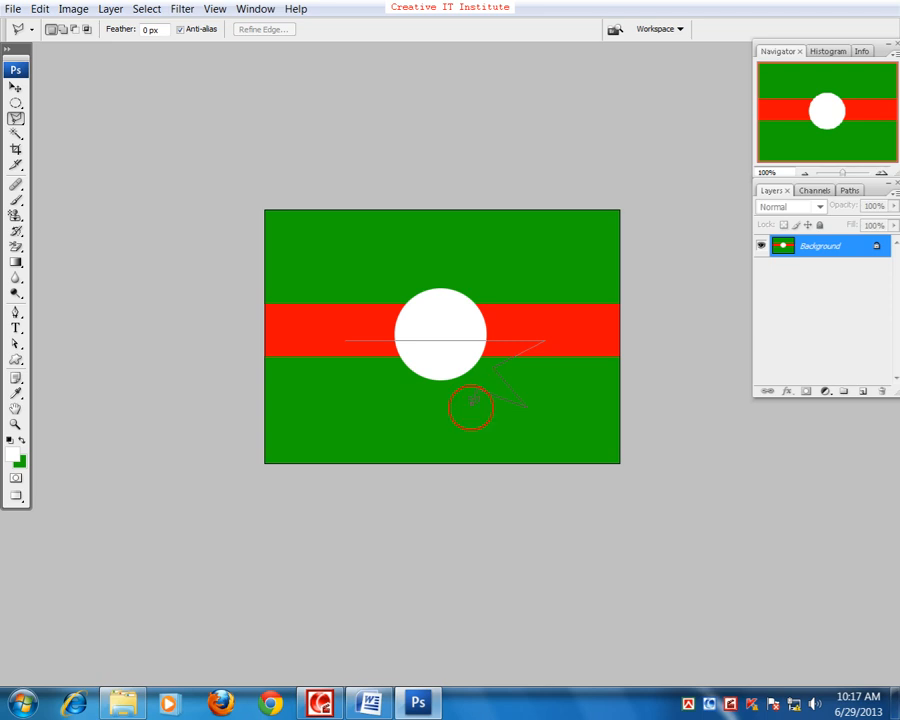
left_click(463, 437)
left_click(448, 395)
left_click(418, 431)
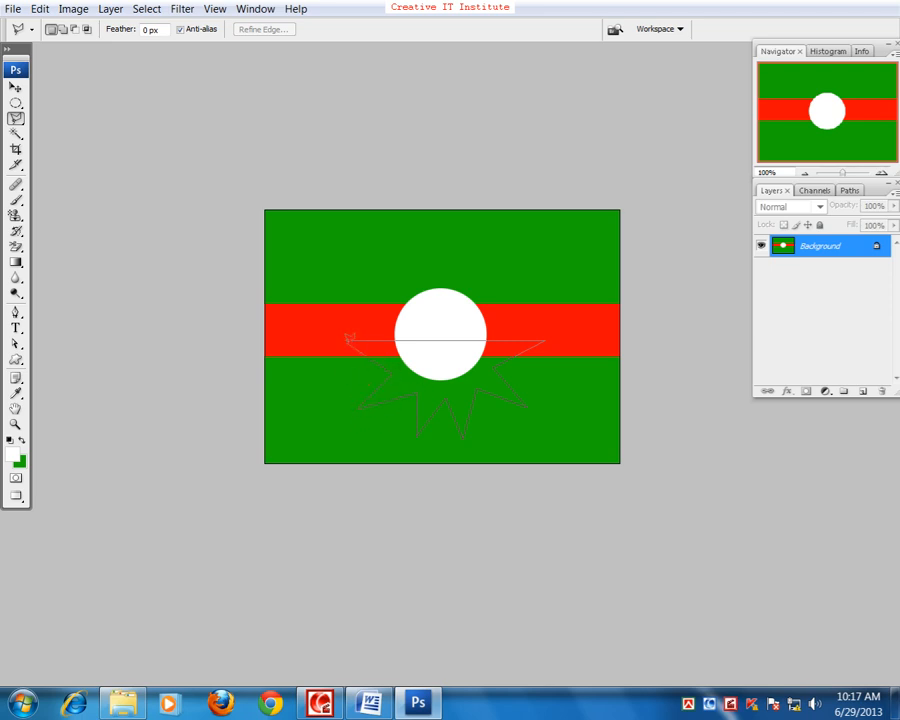
left_click(345, 337)
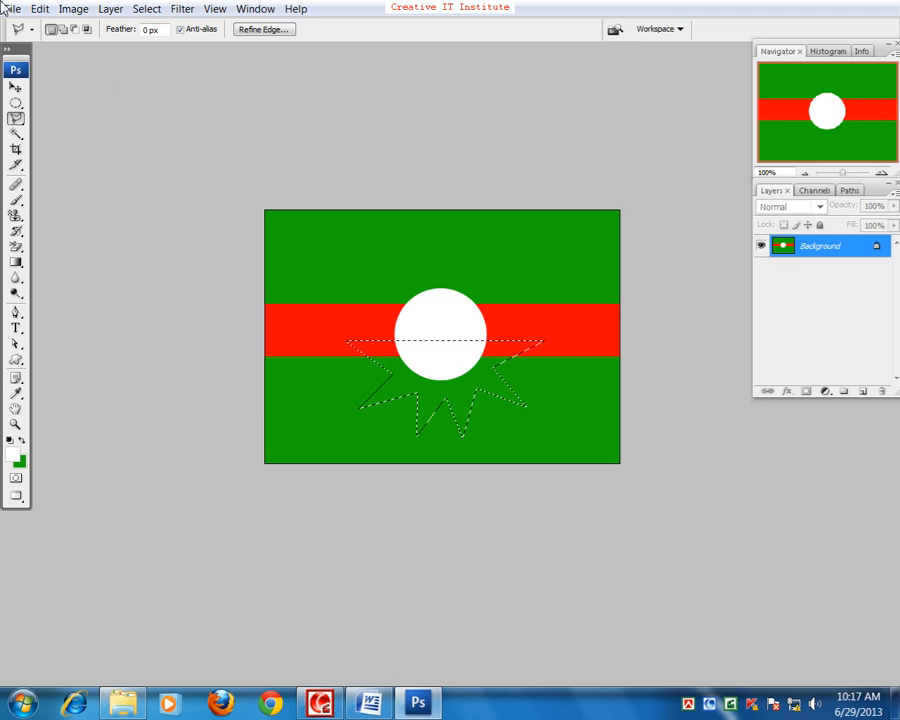
Fill the spiked selection with a custom yellow using the Fill command, and deselect it.
left_click(39, 9)
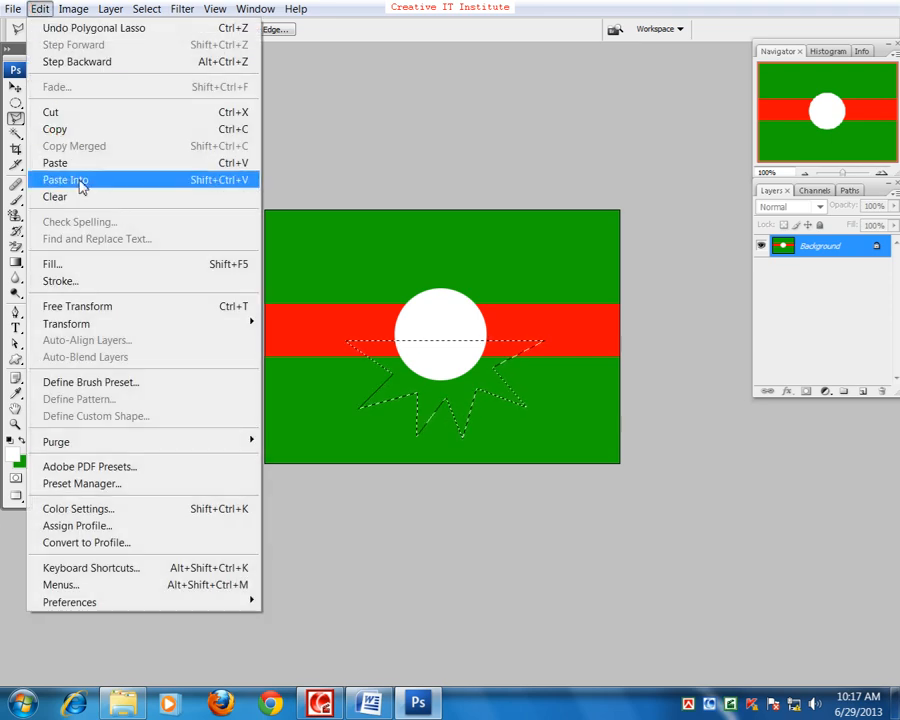
left_click(58, 264)
left_click(432, 221)
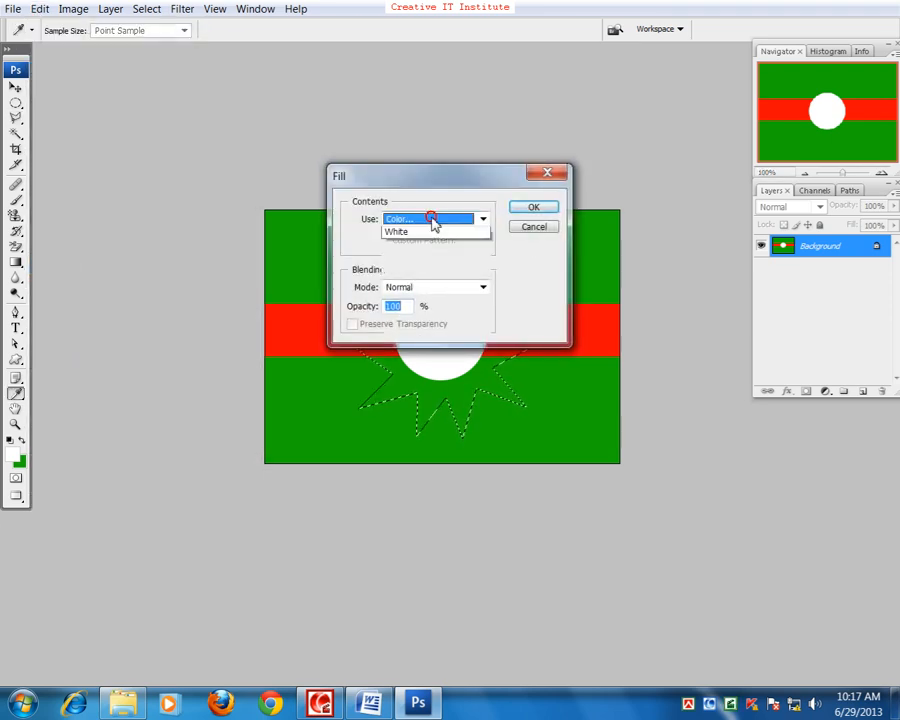
left_click(416, 263)
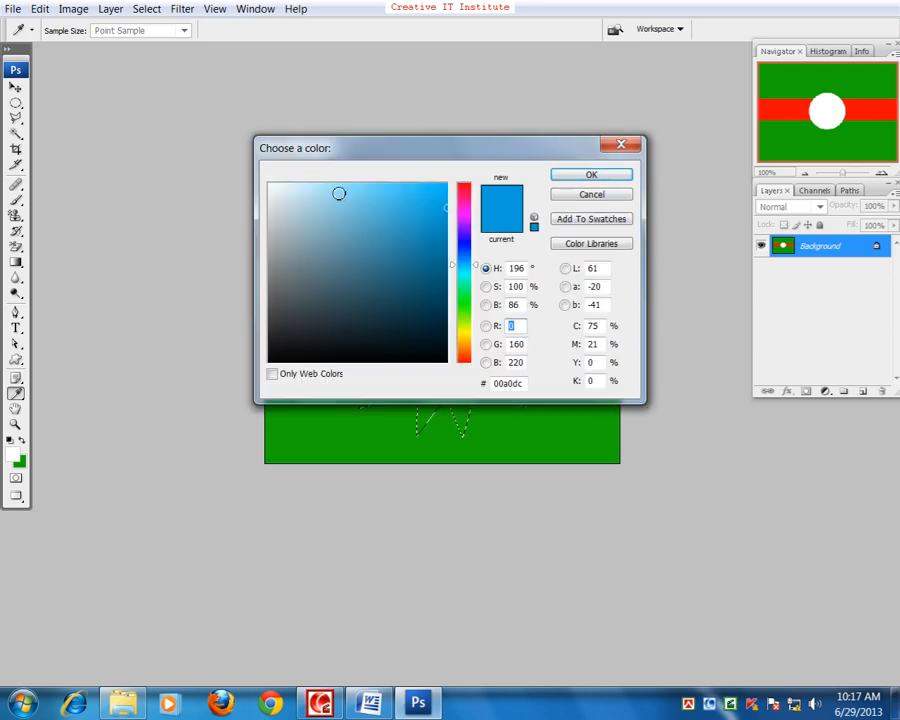
left_click_drag(476, 322, 472, 340)
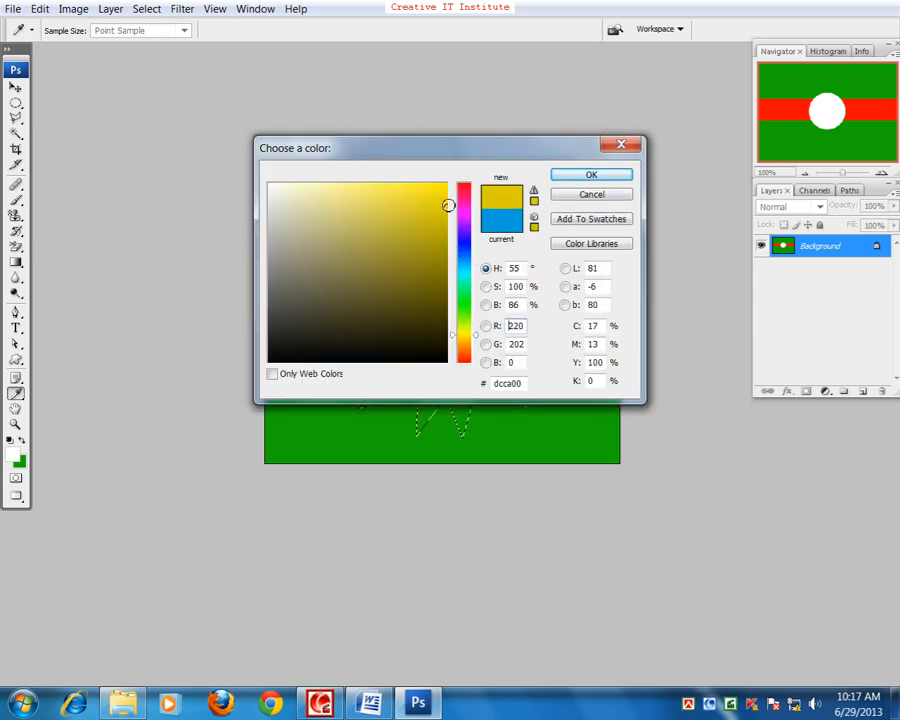
left_click(444, 194)
left_click(569, 176)
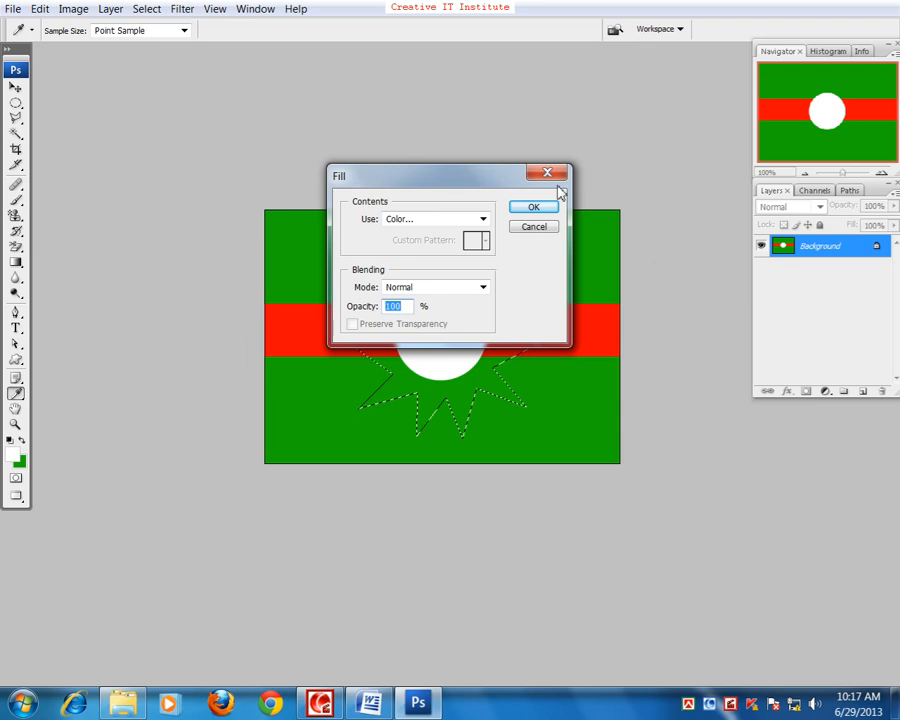
left_click(536, 213)
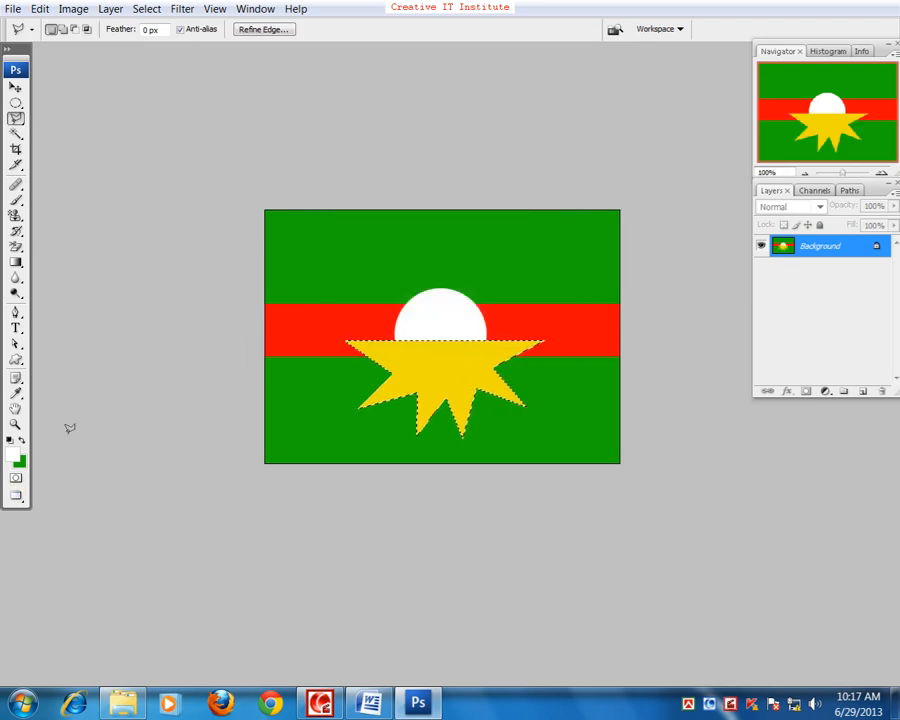
key("ctrl+d")
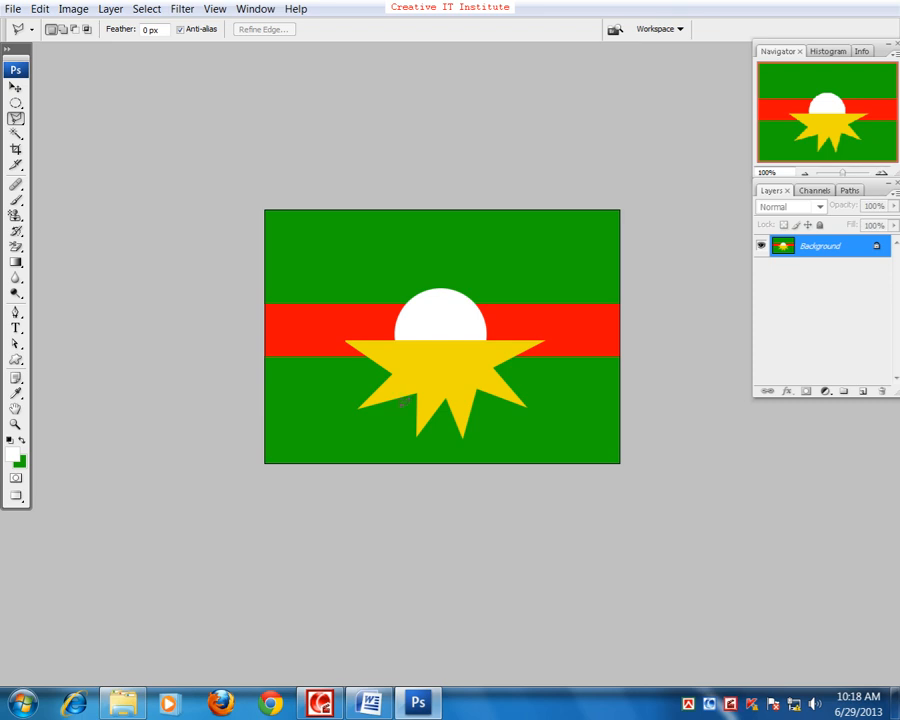
Select a small irregular polygon in the canvas's upper-left green area with the Polygonal Lasso, fill it with red ef0505, and deselect.
mouse_move(324, 273)
left_mouse_down()
mouse_move(348, 222)
mouse_move(365, 254)
mouse_move(347, 262)
mouse_move(370, 280)
mouse_move(306, 268)
left_mouse_up()
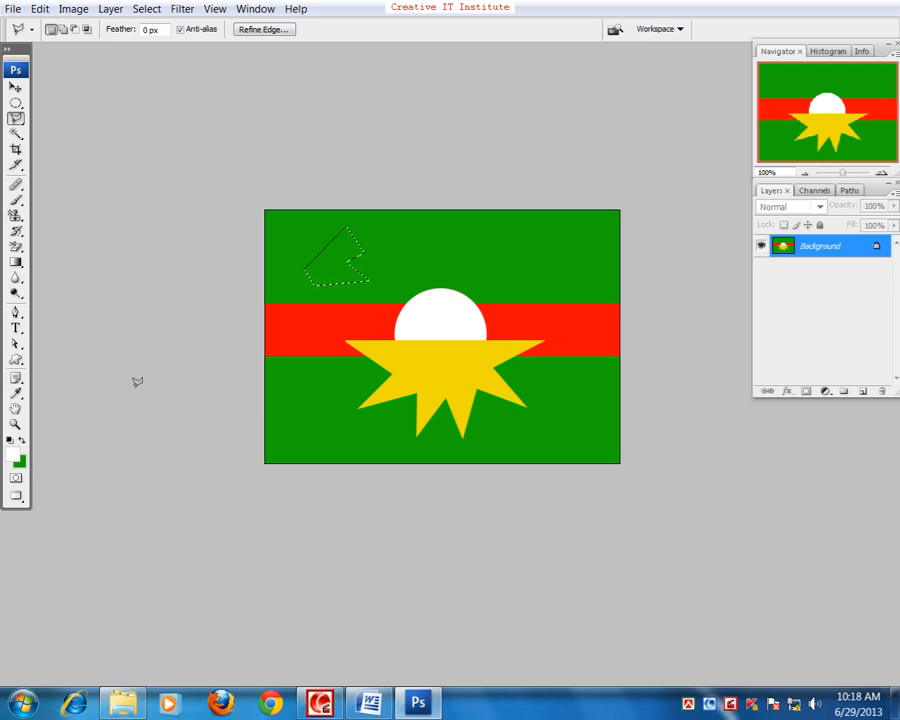
left_click(39, 8)
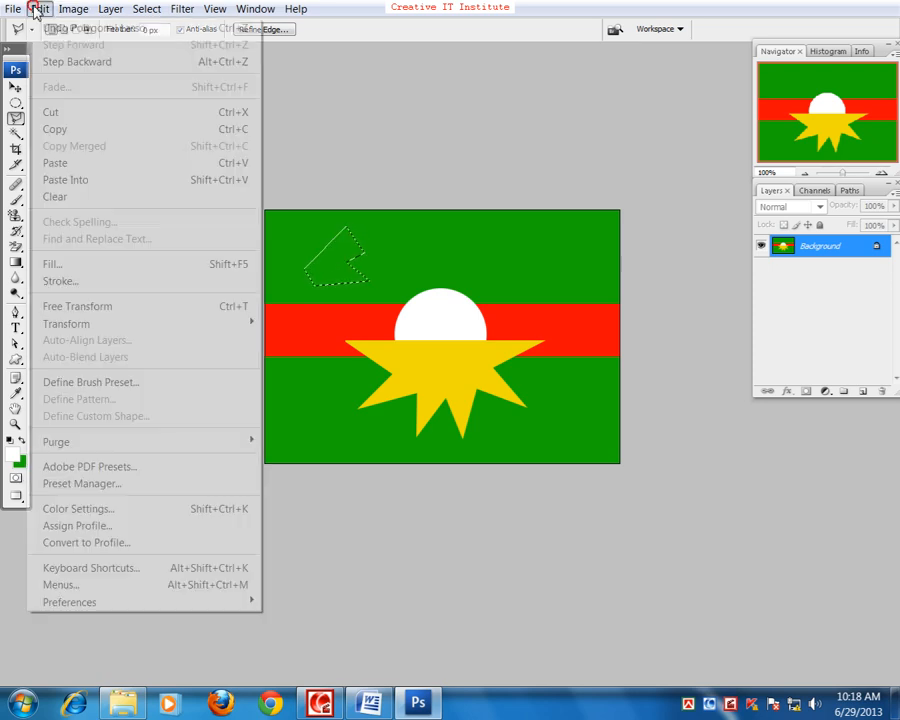
left_click(52, 266)
left_click(483, 220)
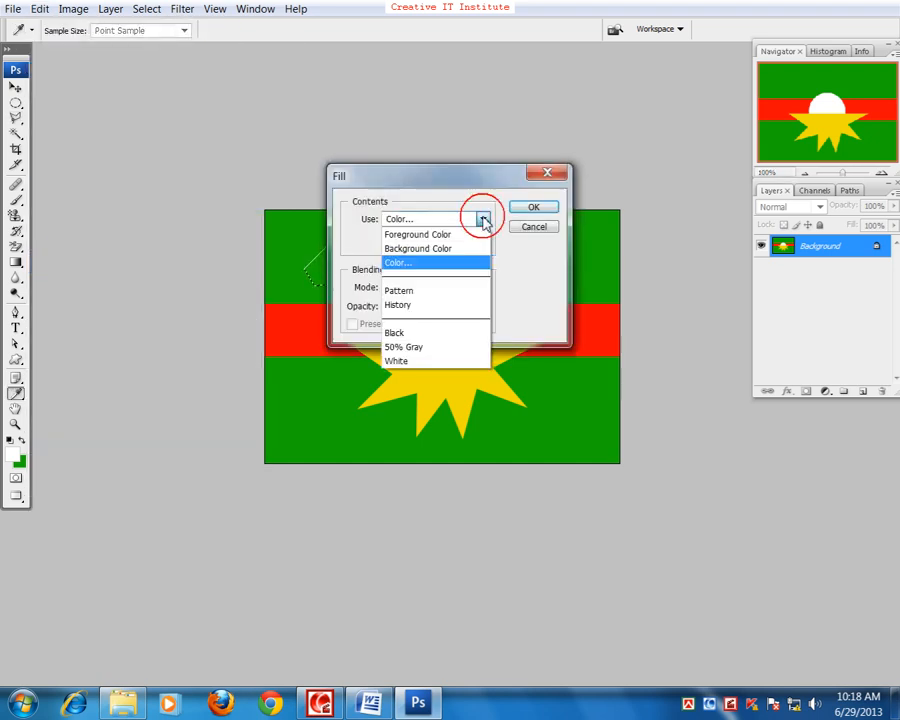
left_click(395, 264)
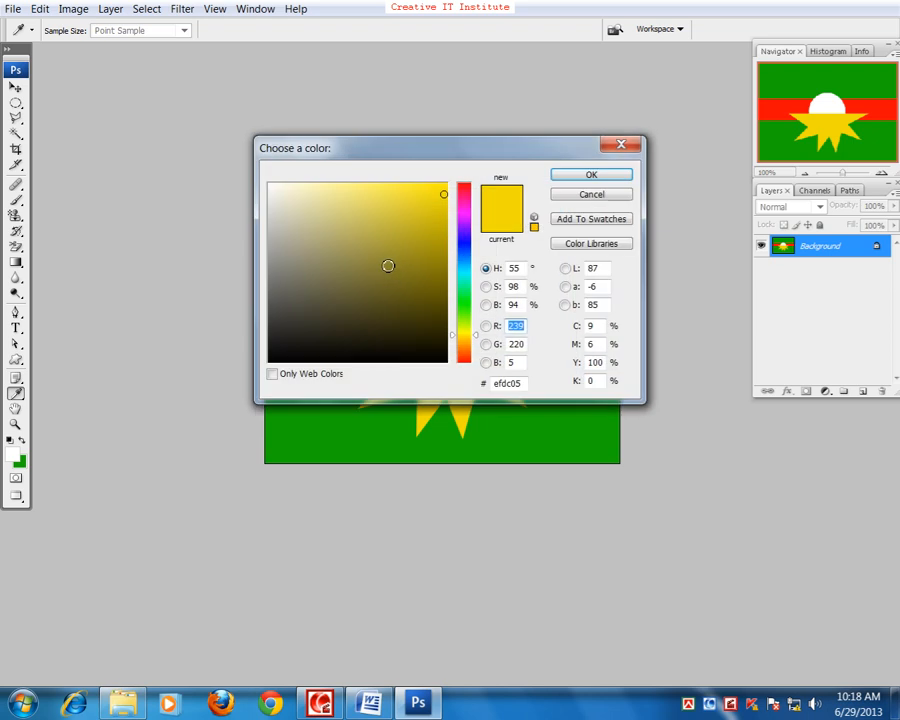
left_click_drag(466, 200, 462, 183)
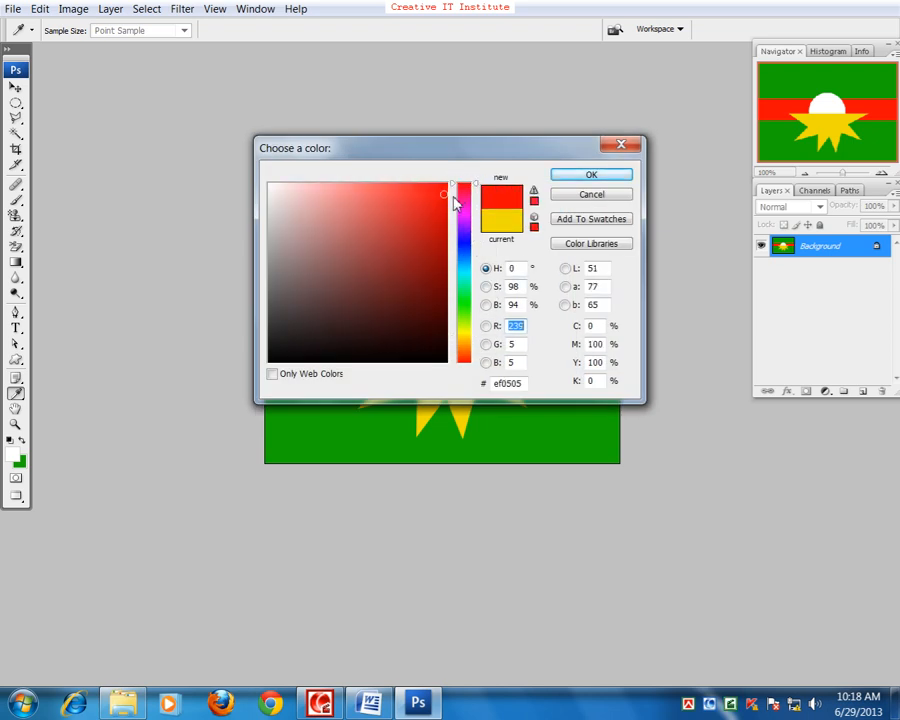
left_click(580, 177)
left_click(542, 209)
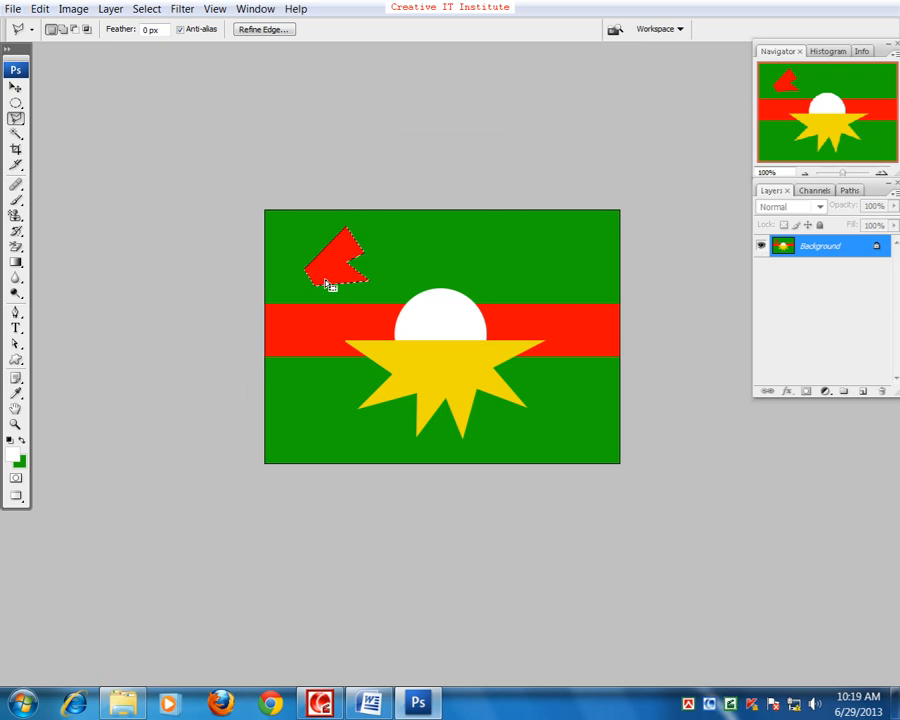
key("ctrl+d")
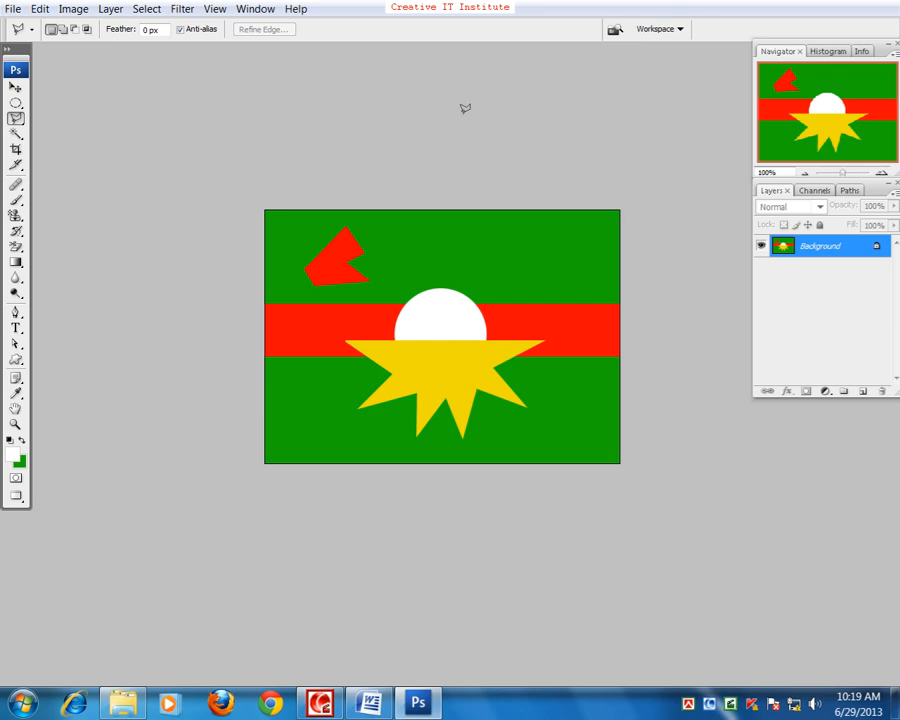
Try to move the yellow spiked shape and the small red polygon on the locked Background layer with the Move tool.
left_click(15, 87)
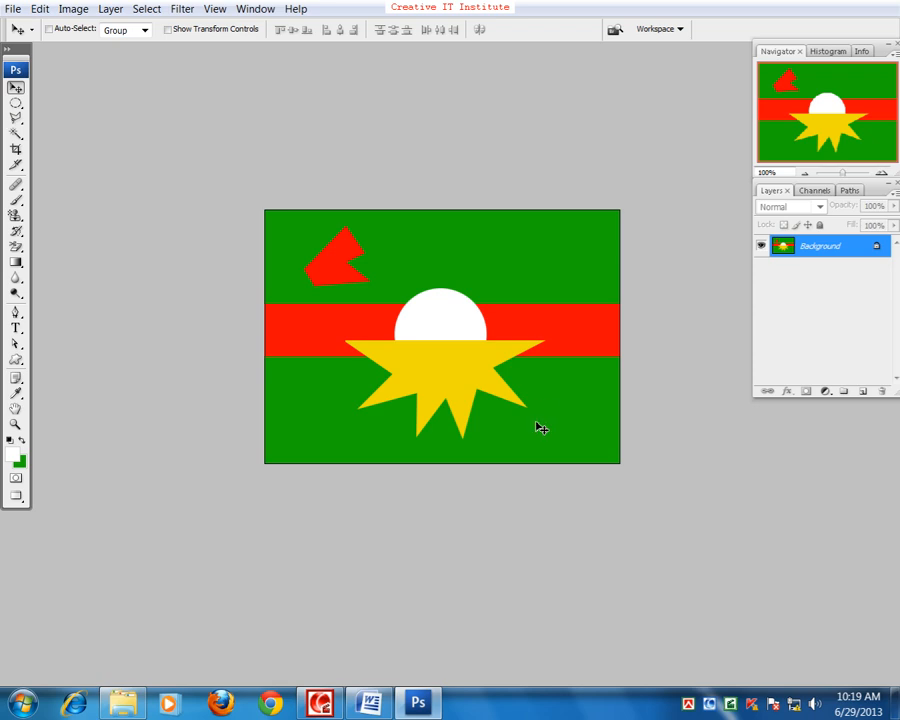
left_click_drag(432, 380, 372, 326)
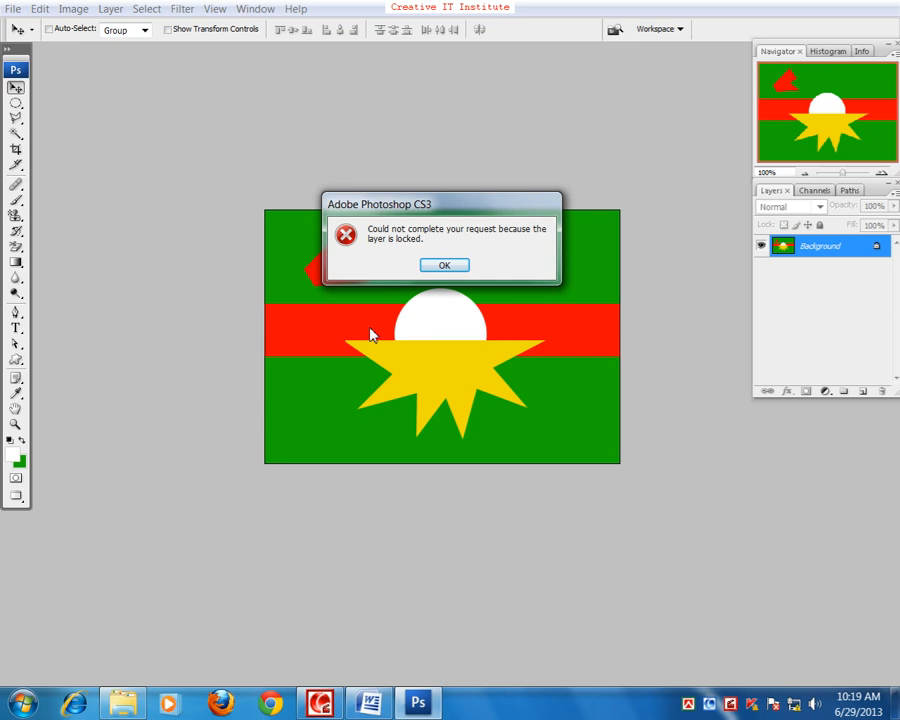
left_click(442, 267)
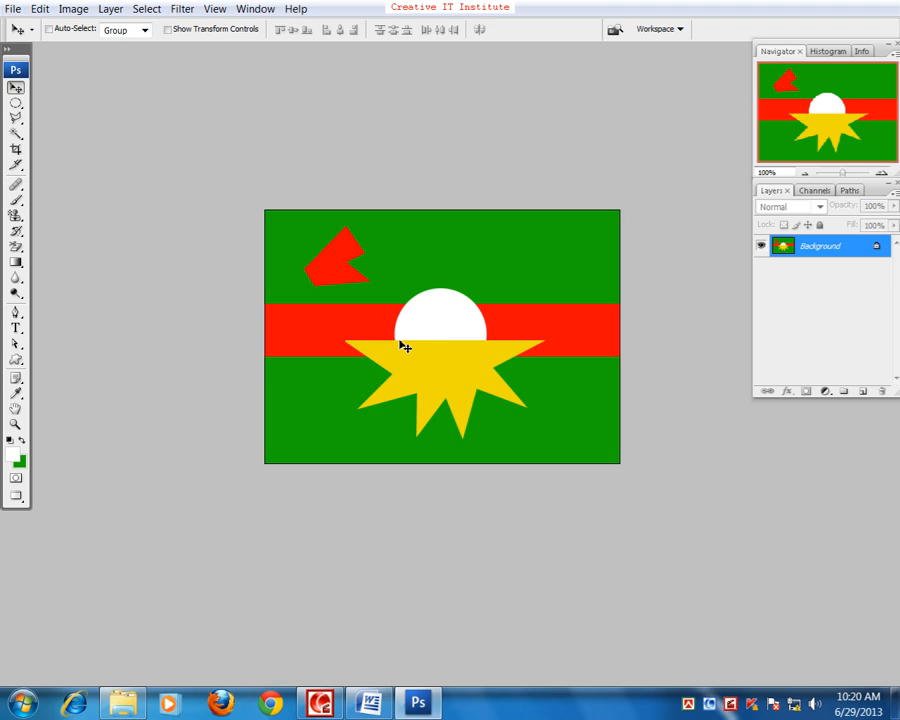
left_click(370, 262)
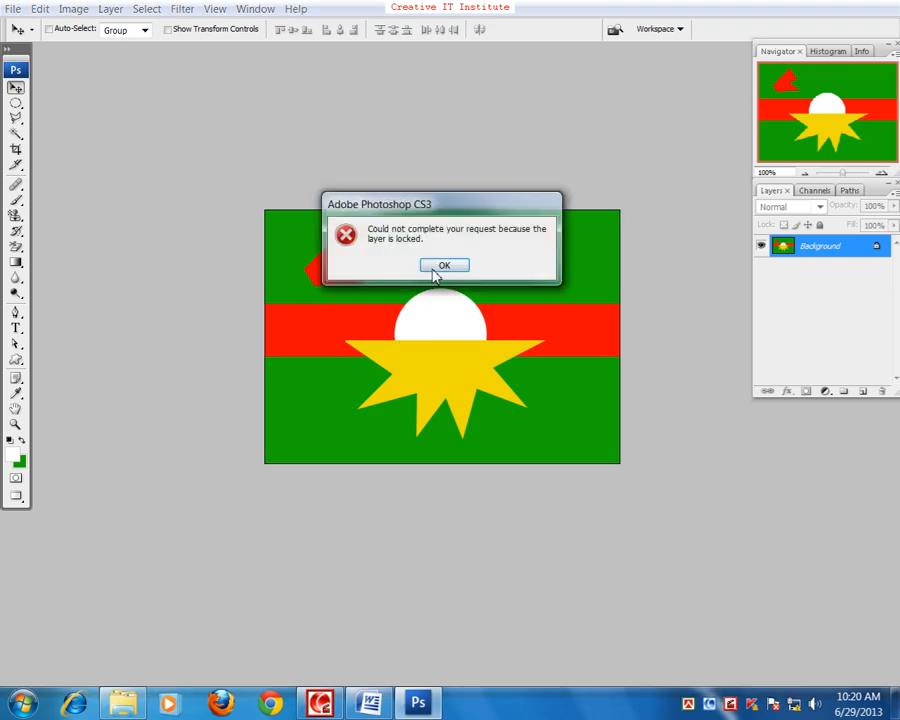
left_click(438, 269)
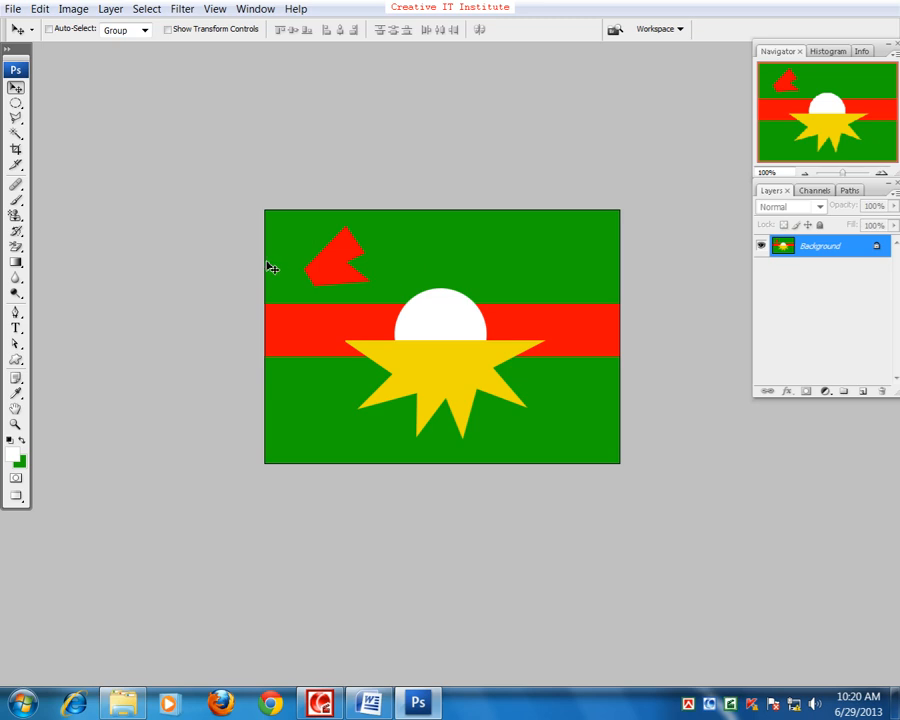
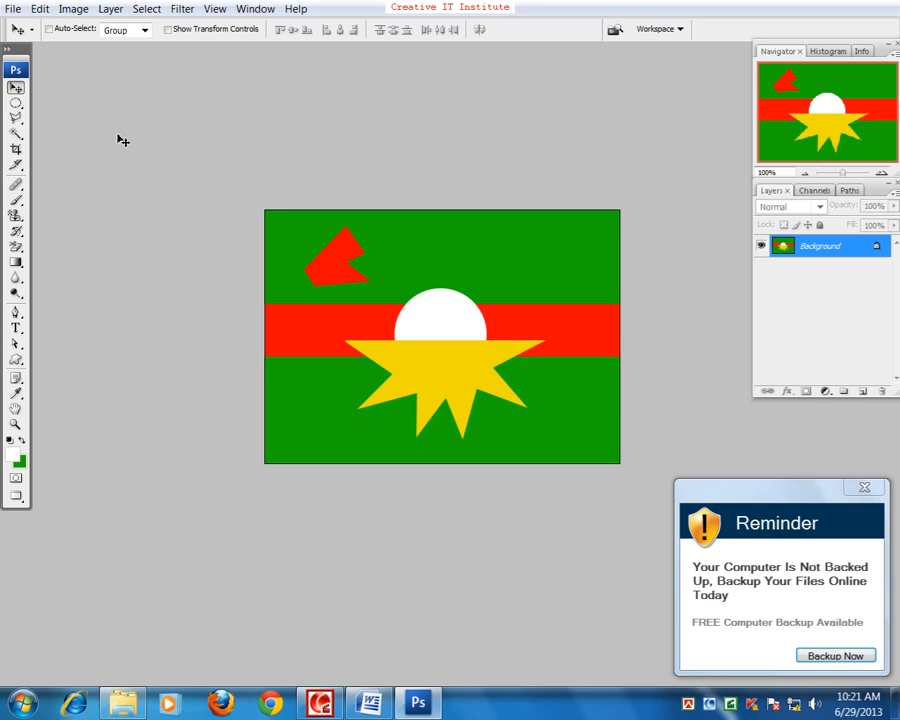
Dismiss the backup reminder, close the Layers panel on its own, and bring it back.
left_click(864, 487)
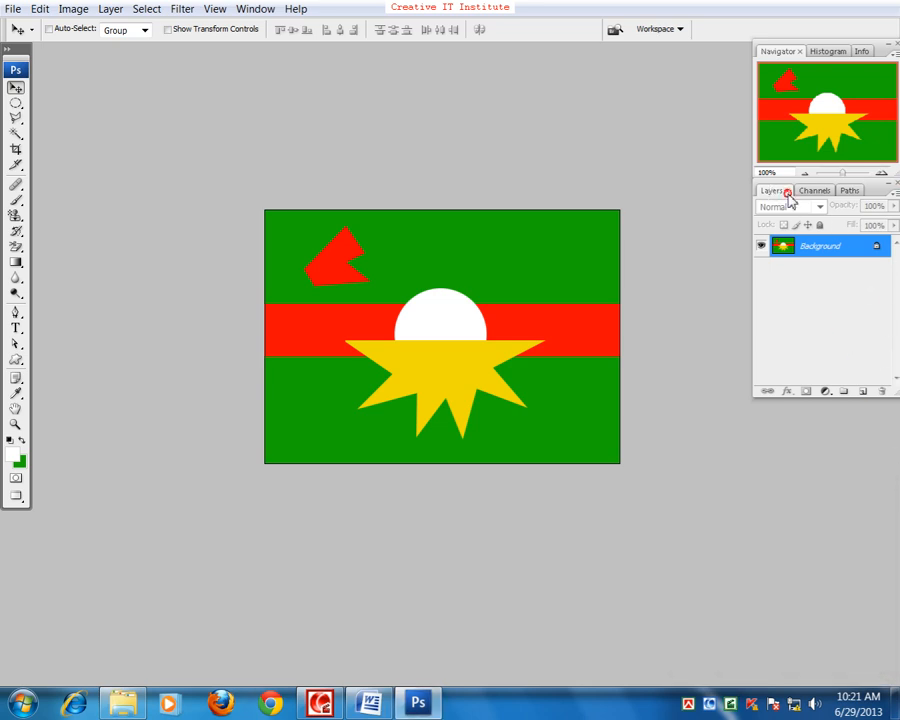
left_click(788, 191)
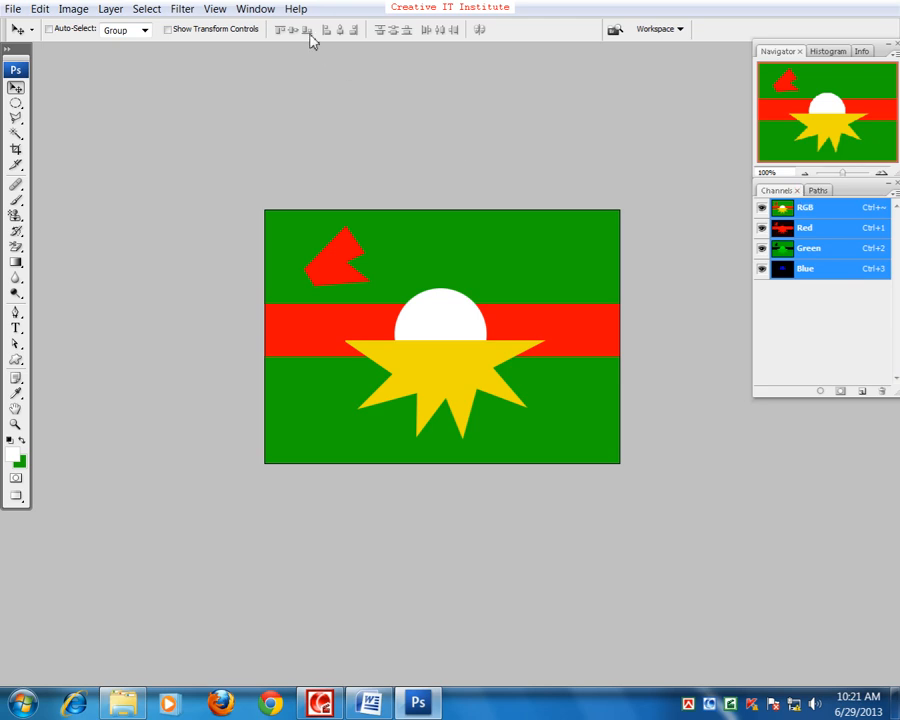
left_click(255, 10)
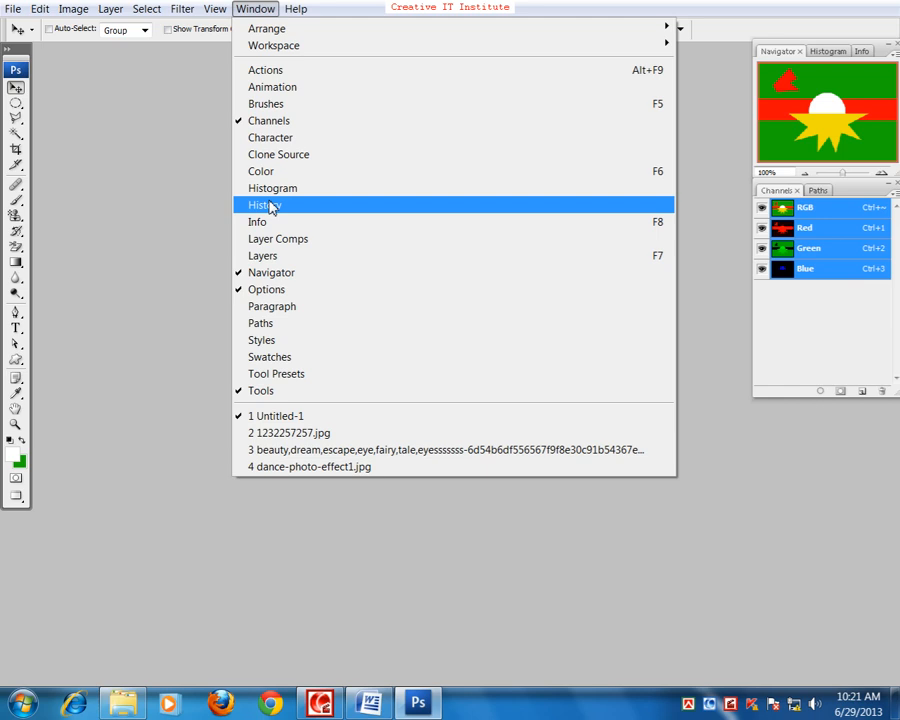
left_click(274, 259)
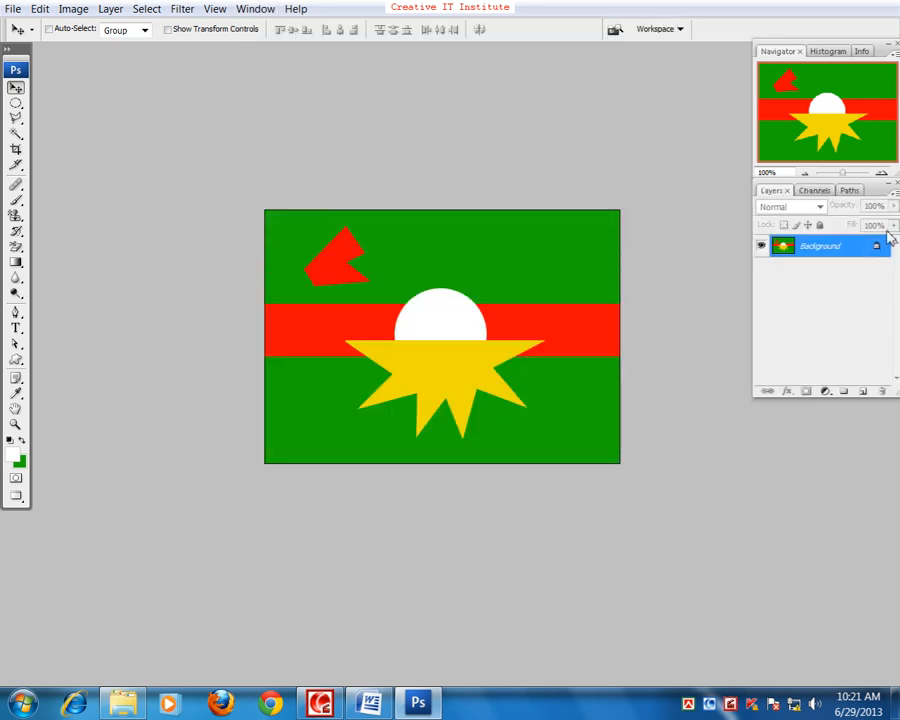
Close the whole Layers panel group and toggle its display several times, ending with it shown.
left_click(896, 184)
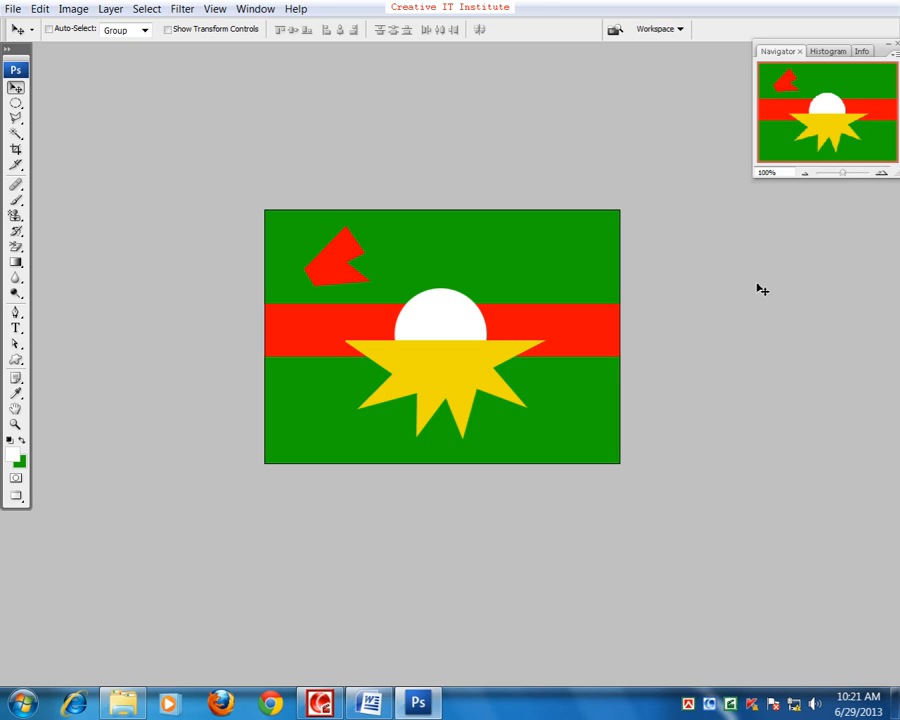
key("F7")
key("F7")
key("F7")
key("F7")
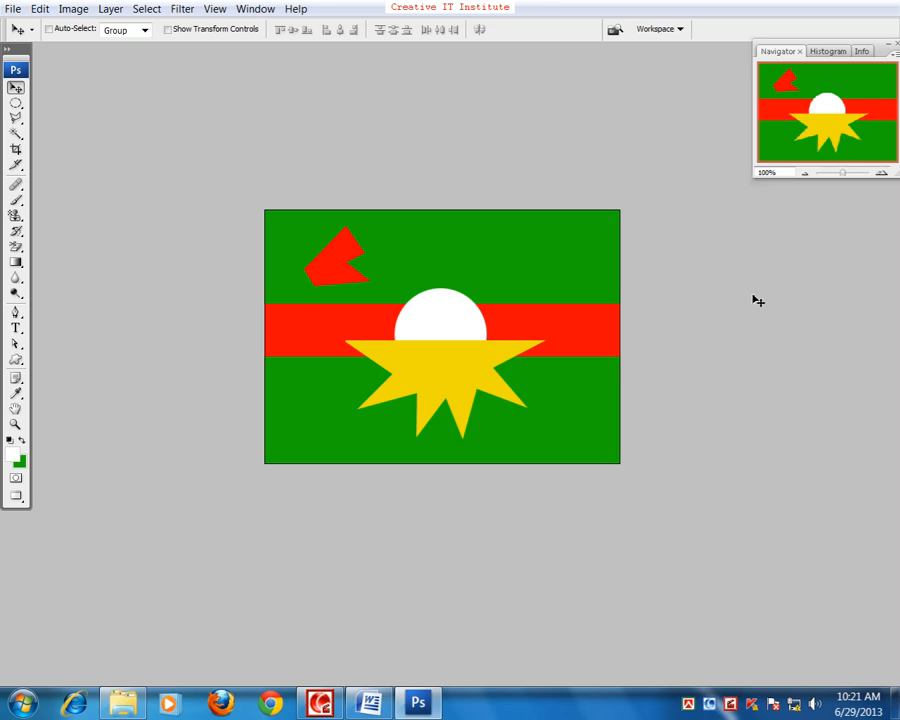
key("F7")
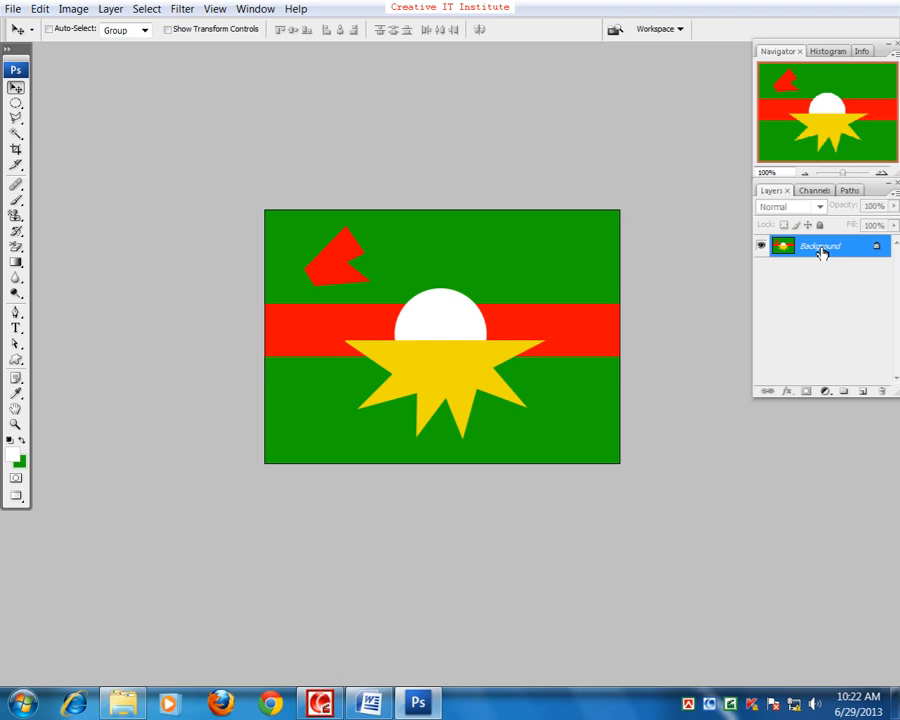
left_click_drag(821, 252, 821, 252)
Create a new document using the Default Photoshop Size preset.
left_click(12, 9)
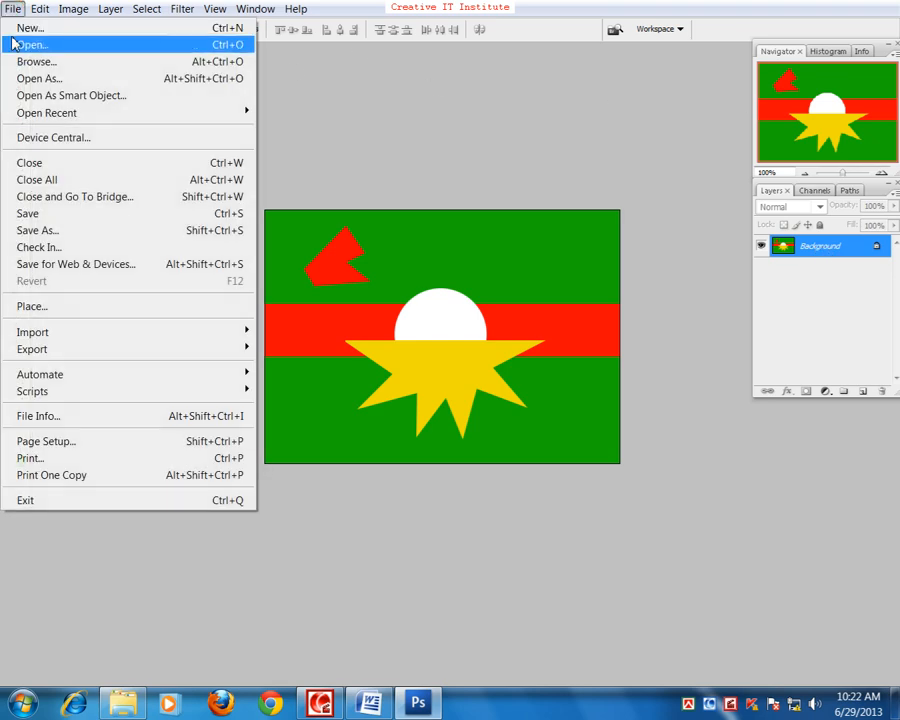
left_click(30, 27)
left_click(396, 189)
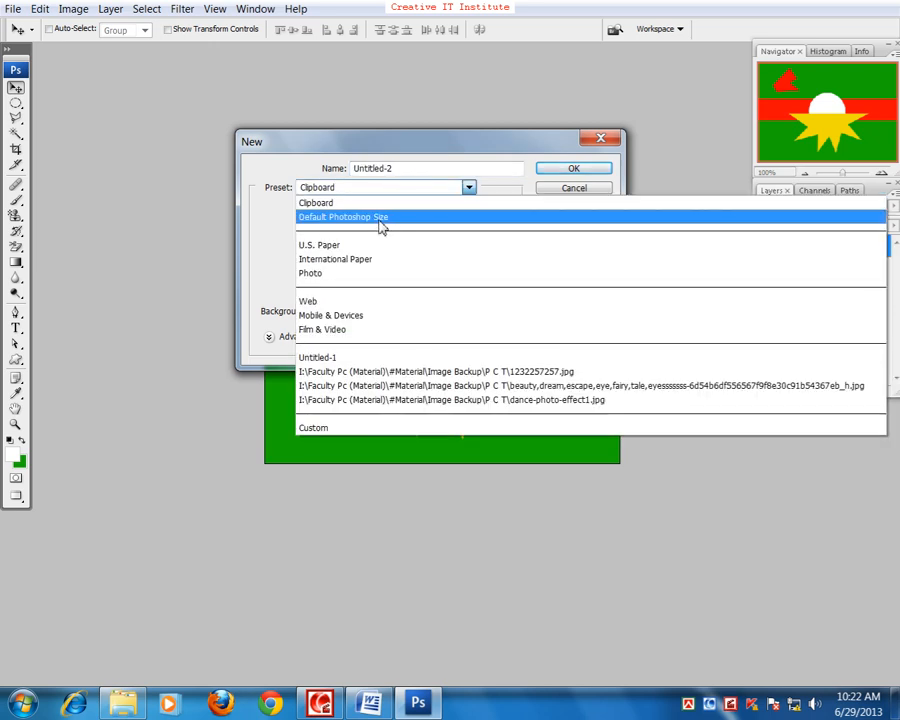
left_click(381, 219)
left_click(604, 173)
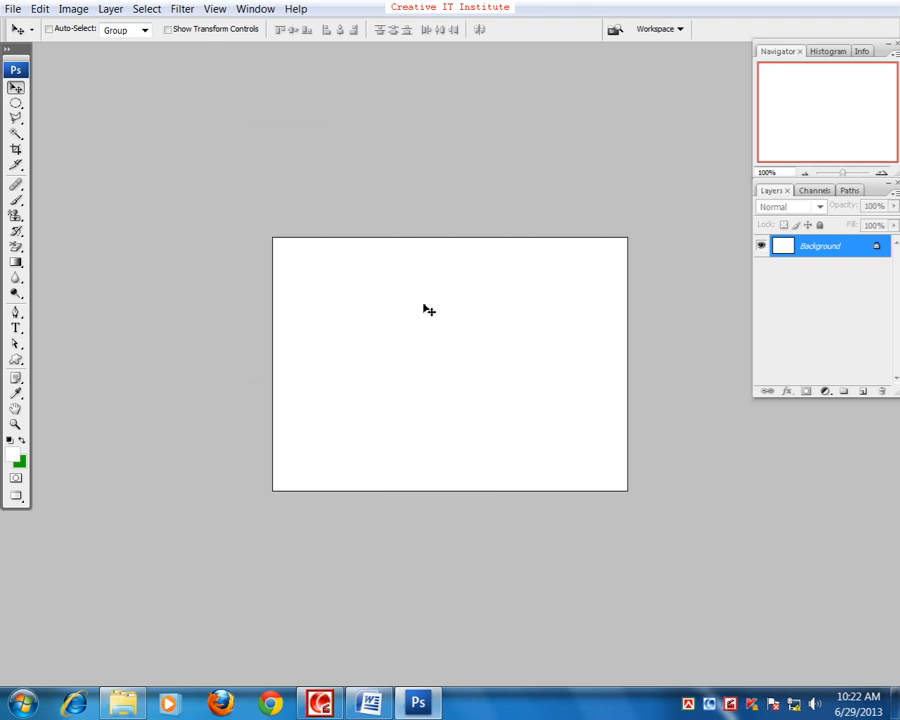
Set the foreground color to a bright, fully saturated red.
left_click(13, 455)
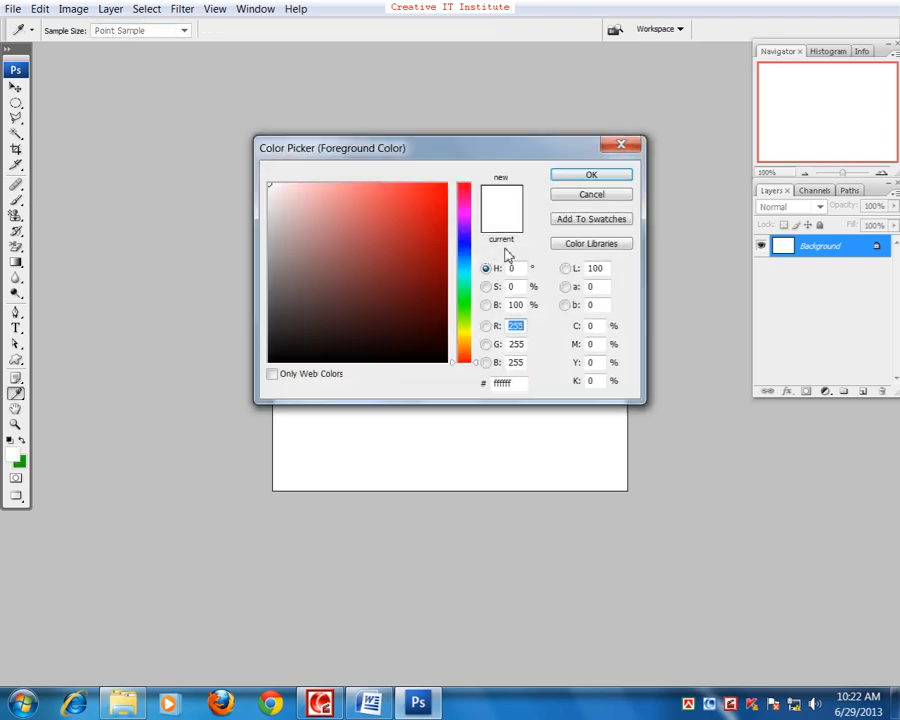
left_click(446, 185)
left_click(590, 175)
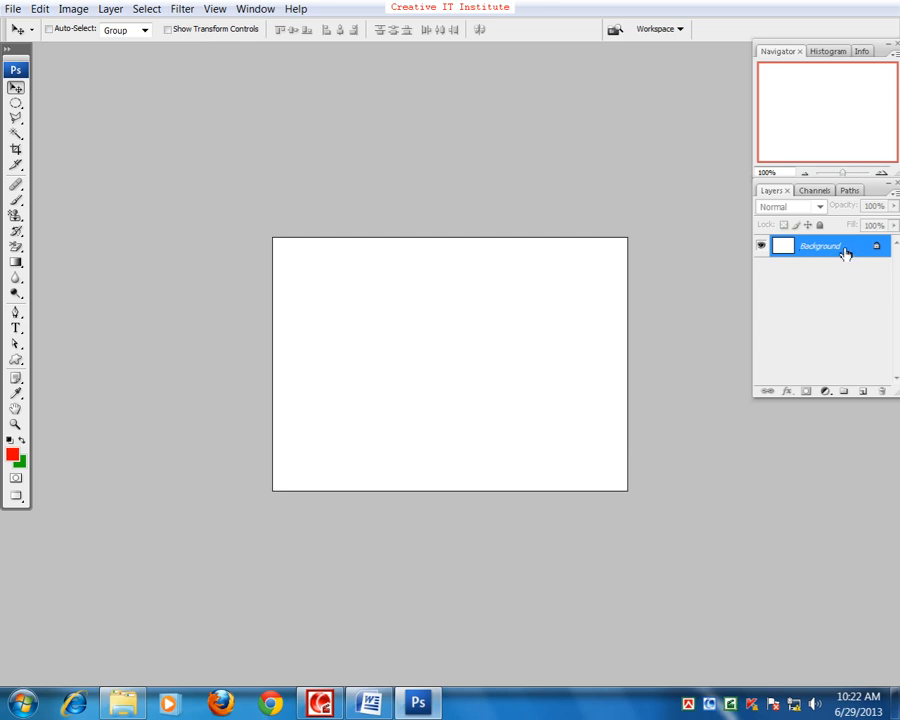
Add a new layer, draw a circular selection near the canvas center, fill it with the red foreground color, and deselect.
left_click(864, 393)
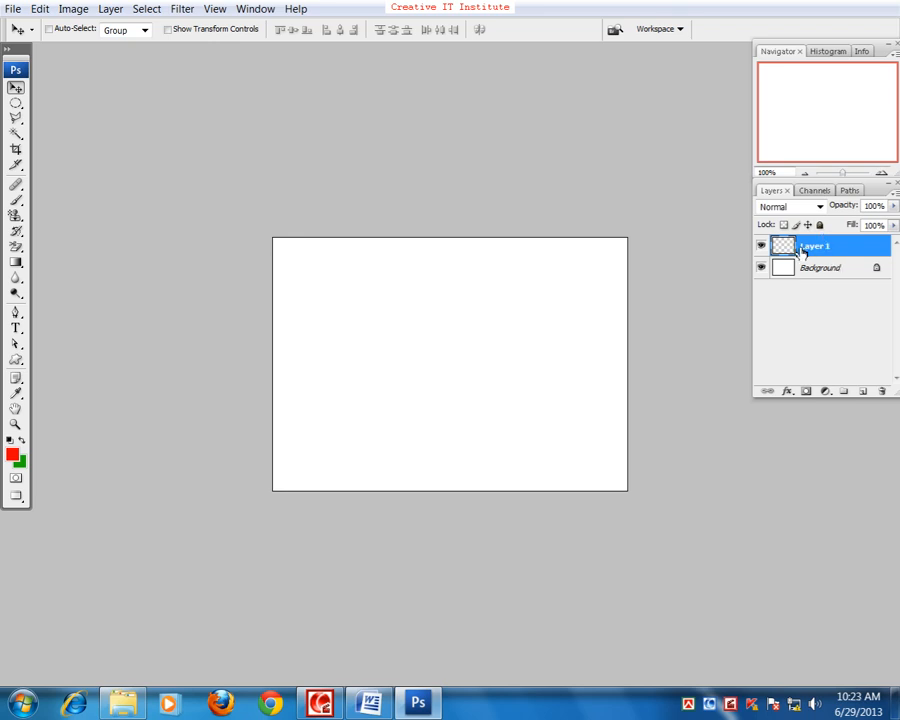
left_click(15, 102)
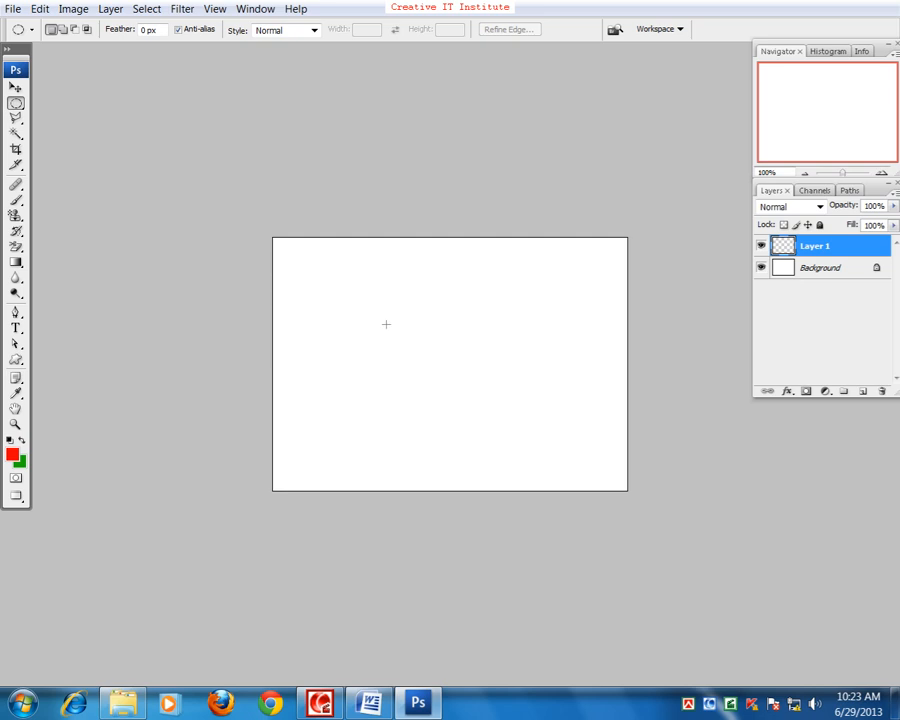
left_click_drag(348, 291, 522, 413)
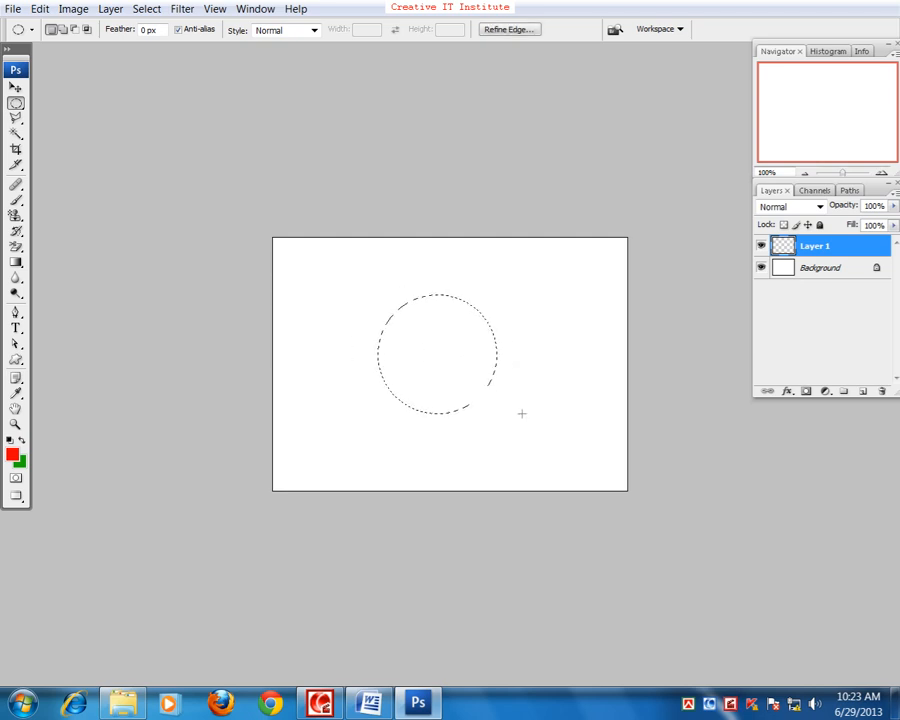
key("alt+BackSpace")
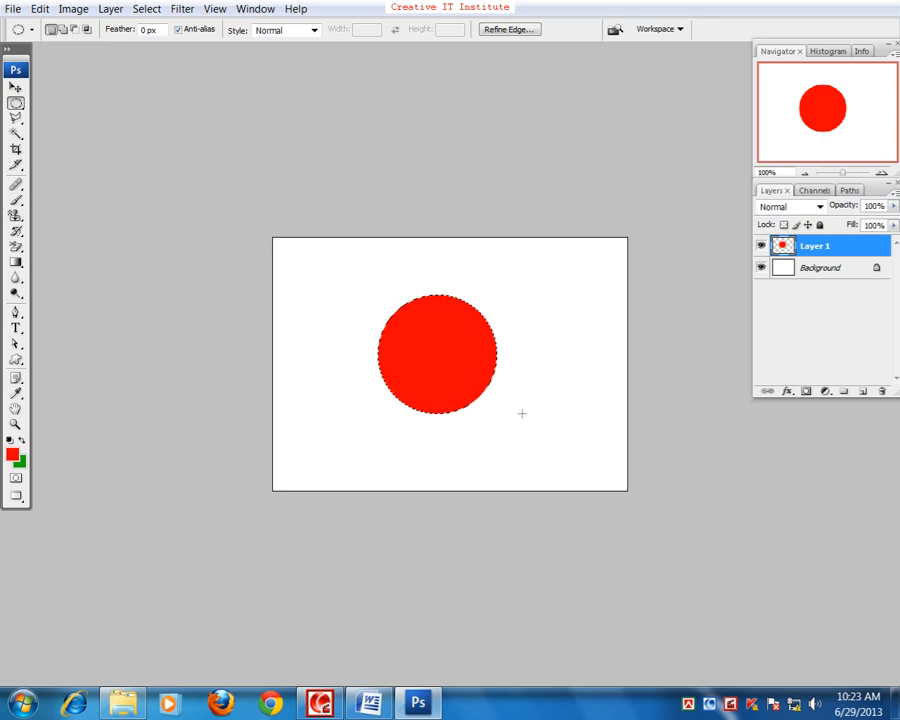
key("ctrl+d")
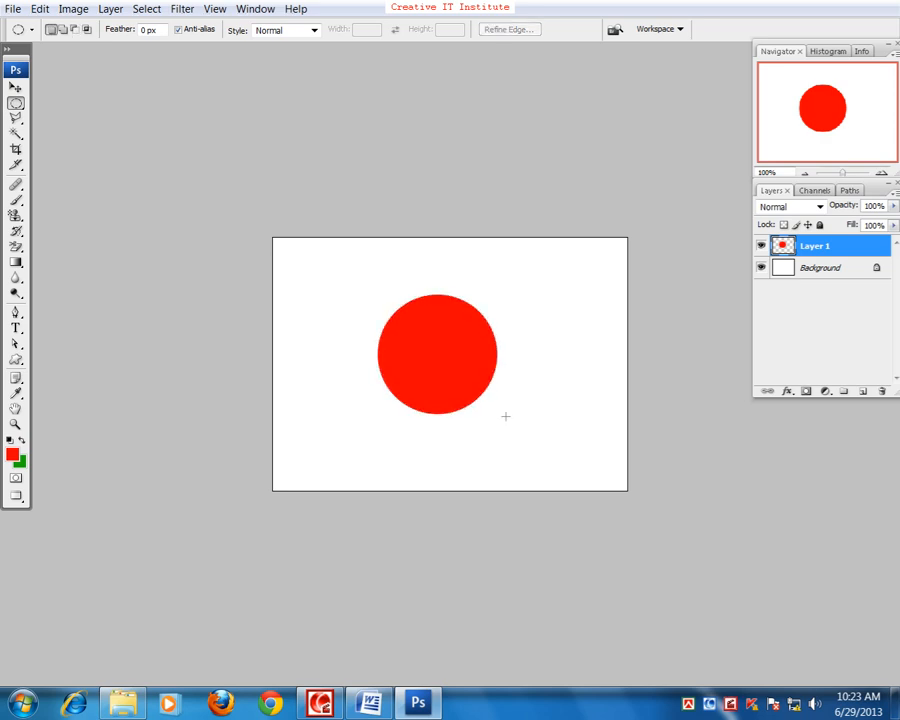
Move the red circle down and to the left with the Move tool, and return it to near the canvas center.
left_click(15, 87)
left_click_drag(432, 374, 410, 370)
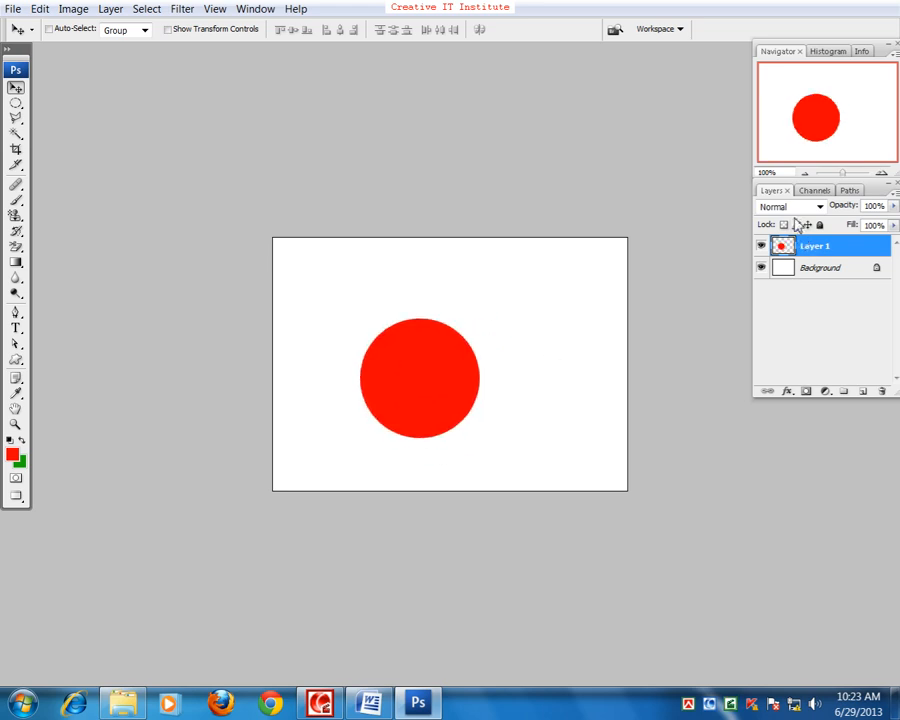
left_click_drag(452, 386, 468, 360)
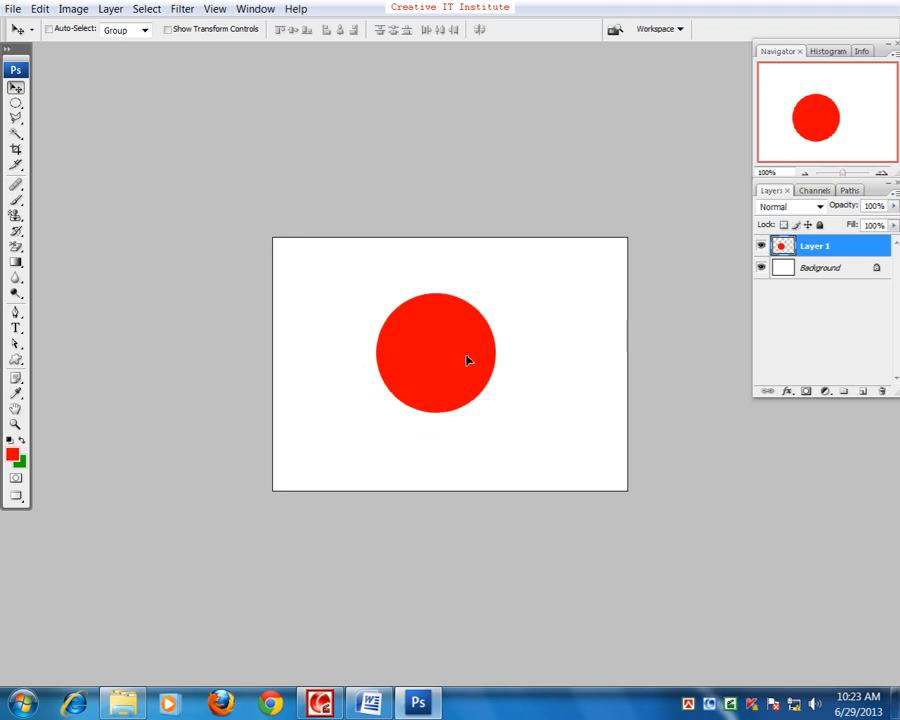
Add a new layer and draw a spiky starburst selection all around the red circle with the Polygonal Lasso tool.
left_click(861, 392)
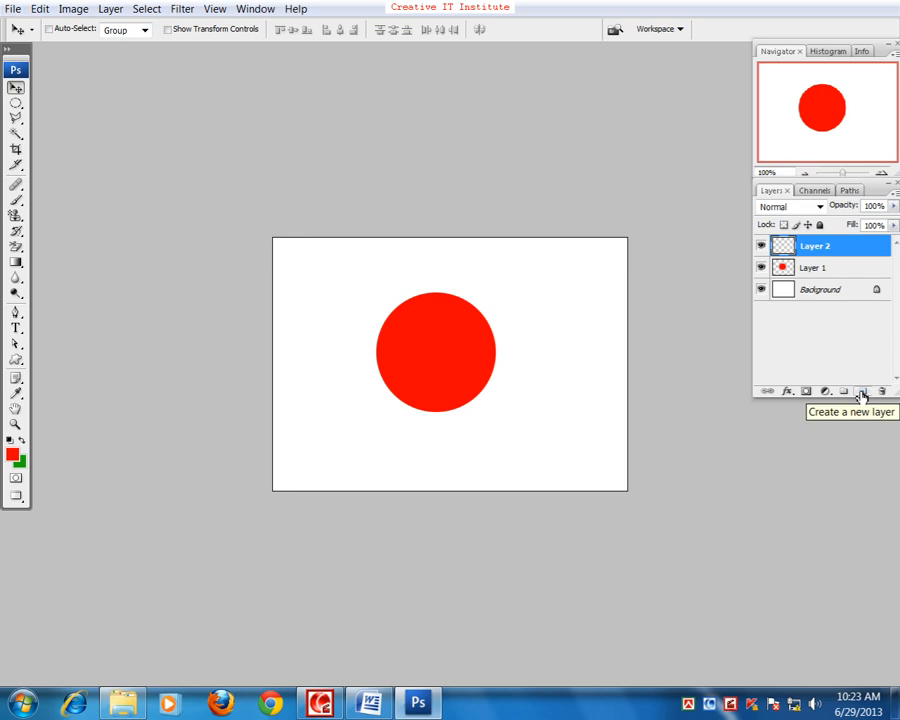
left_click(17, 121)
left_click(62, 132)
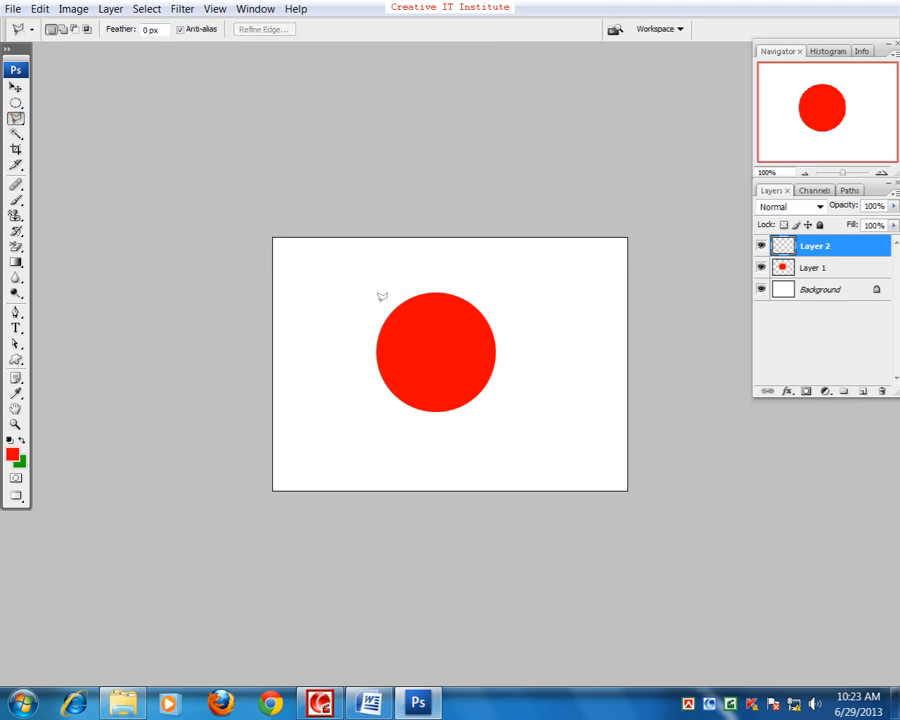
left_click(382, 311)
left_click(366, 250)
left_click(389, 270)
left_click(403, 293)
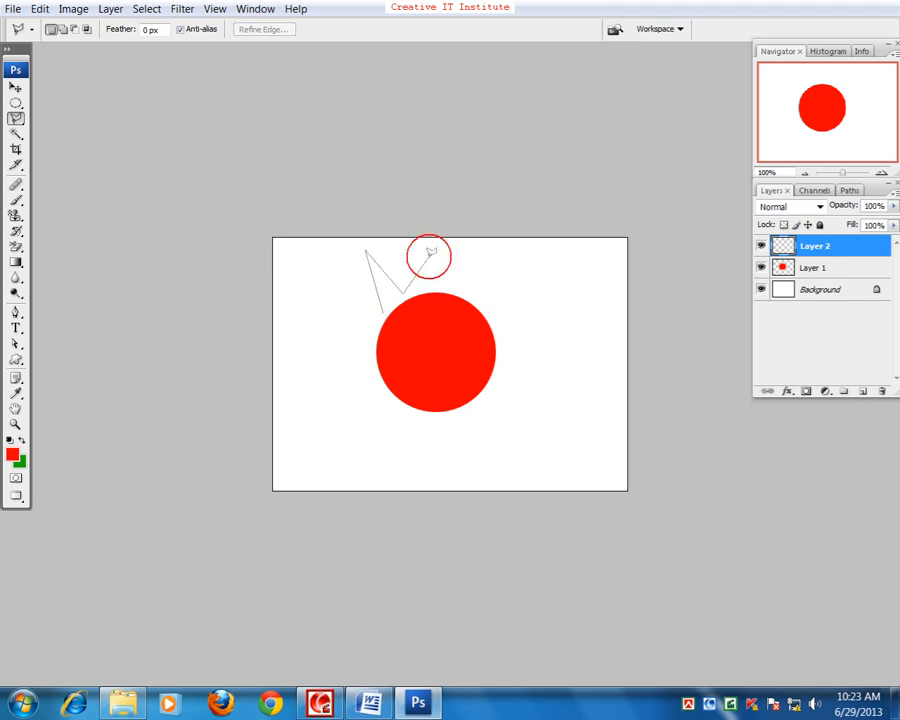
left_click(429, 244)
left_click(441, 285)
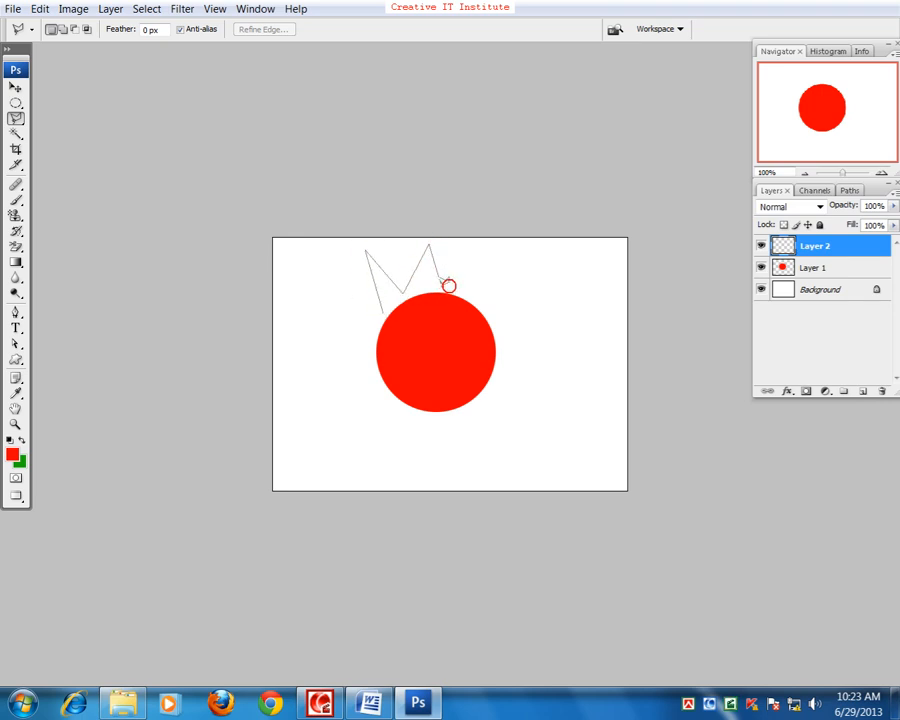
left_click(475, 246)
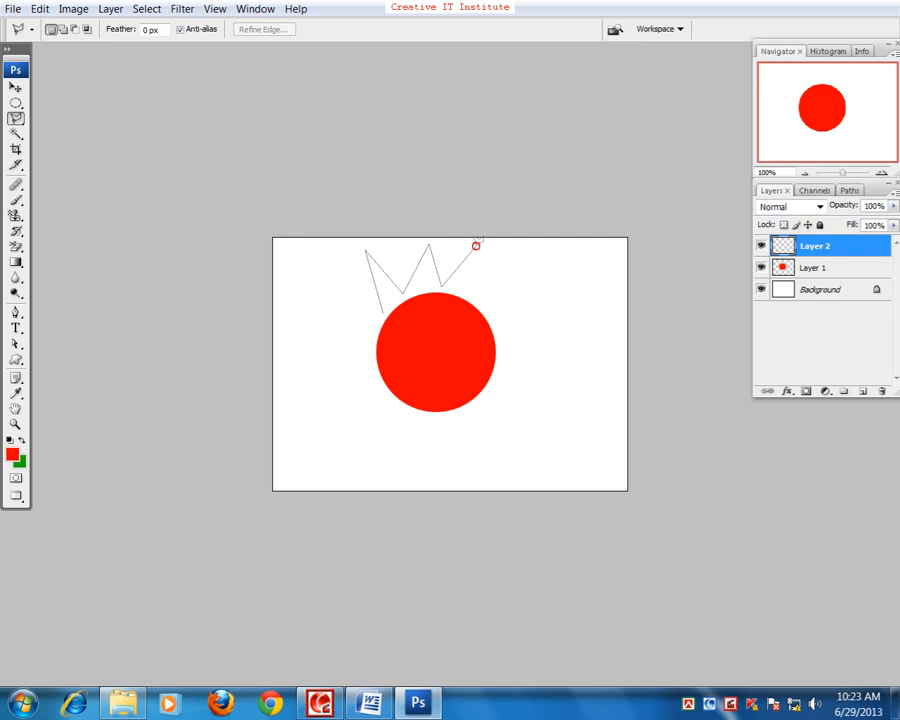
left_click(477, 296)
left_click(530, 285)
left_click(498, 322)
left_click(547, 330)
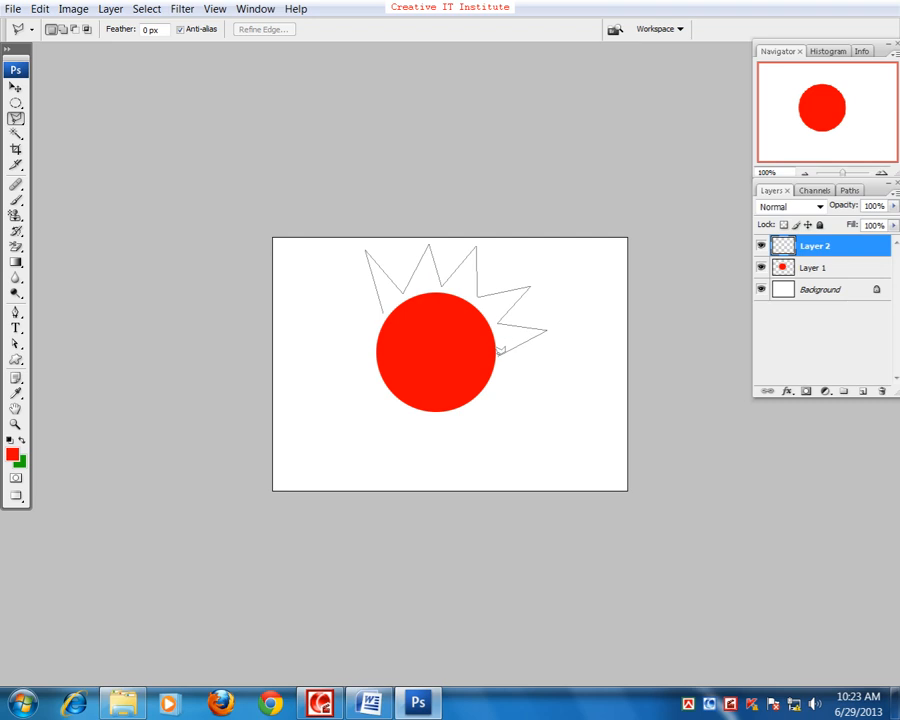
left_click(504, 354)
left_click(551, 373)
left_click(504, 387)
left_click(534, 424)
left_click(479, 410)
left_click(473, 468)
left_click(457, 425)
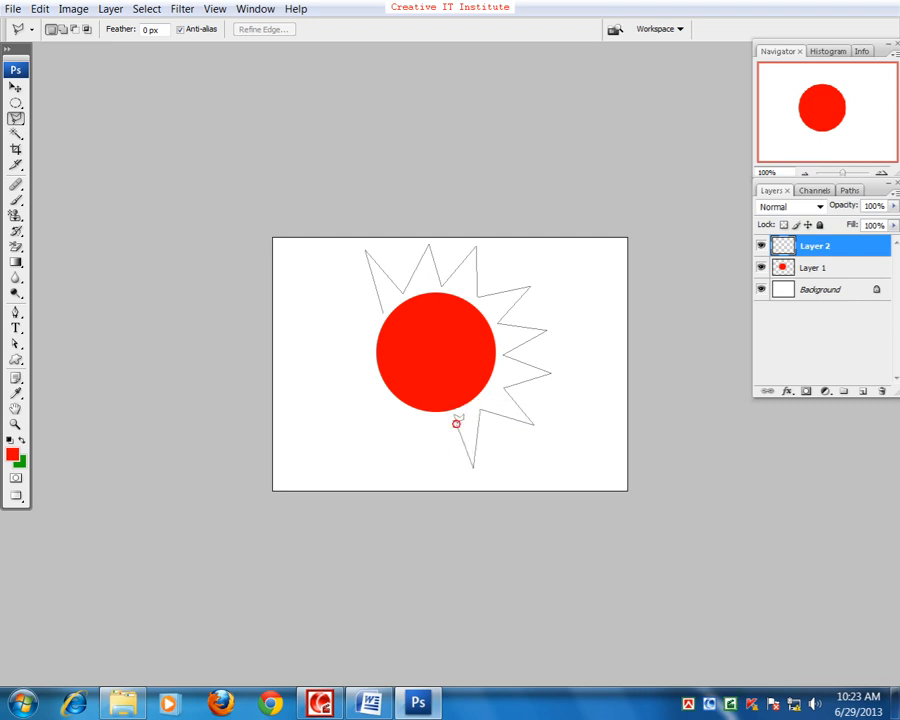
left_click(434, 479)
left_click(415, 431)
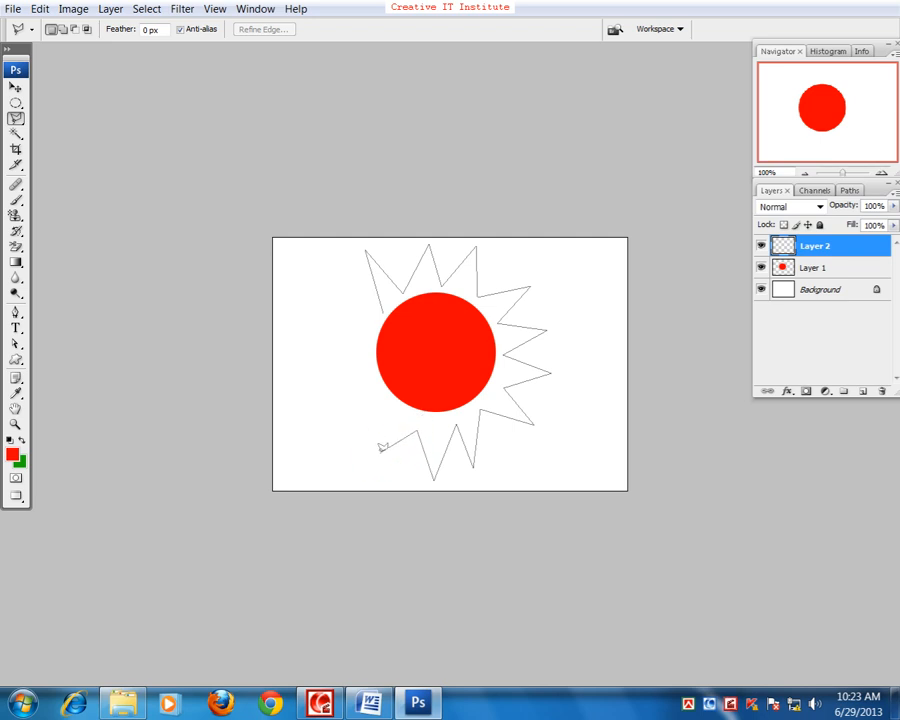
left_click(375, 472)
left_click(385, 416)
left_click(321, 433)
left_click(358, 386)
left_click(295, 369)
left_click(359, 351)
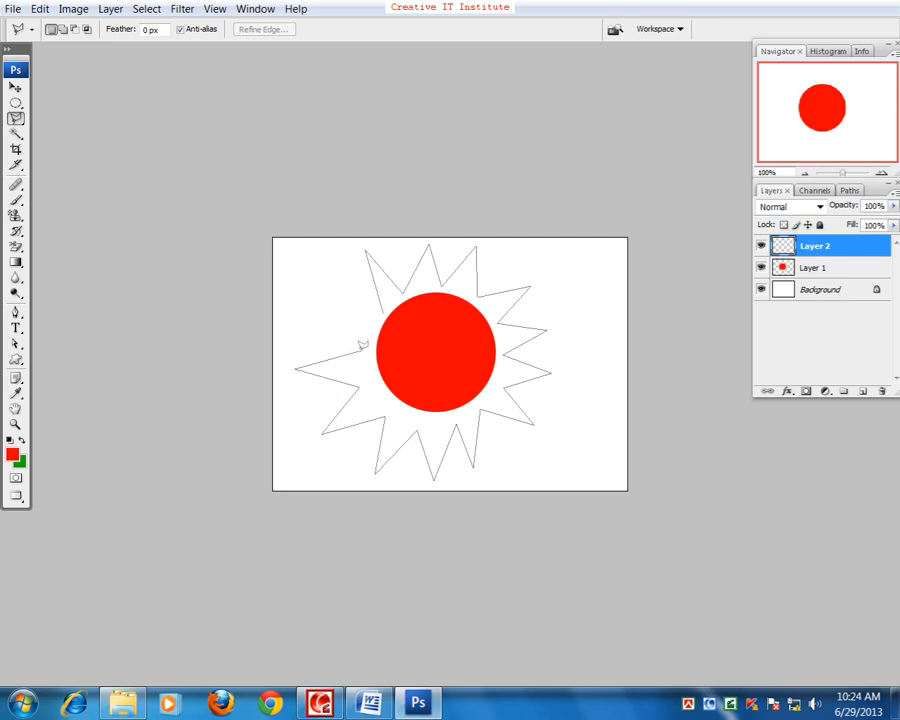
left_click(316, 304)
left_click(383, 312)
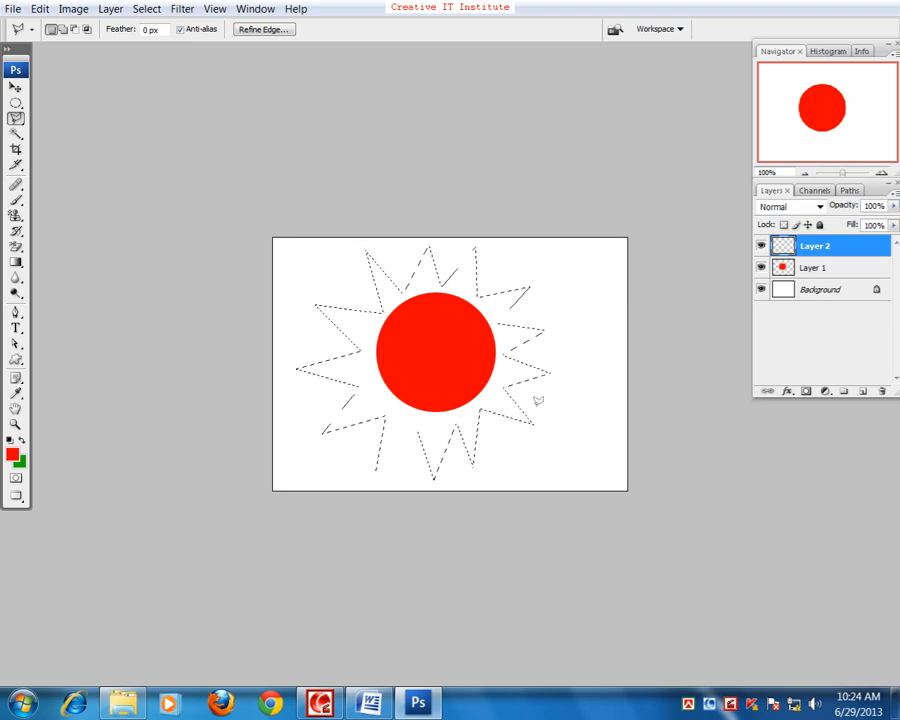
Fill the starburst selection with the green background color, deselect, and move its layer beneath the red circle's layer.
key("ctrl+BackSpace")
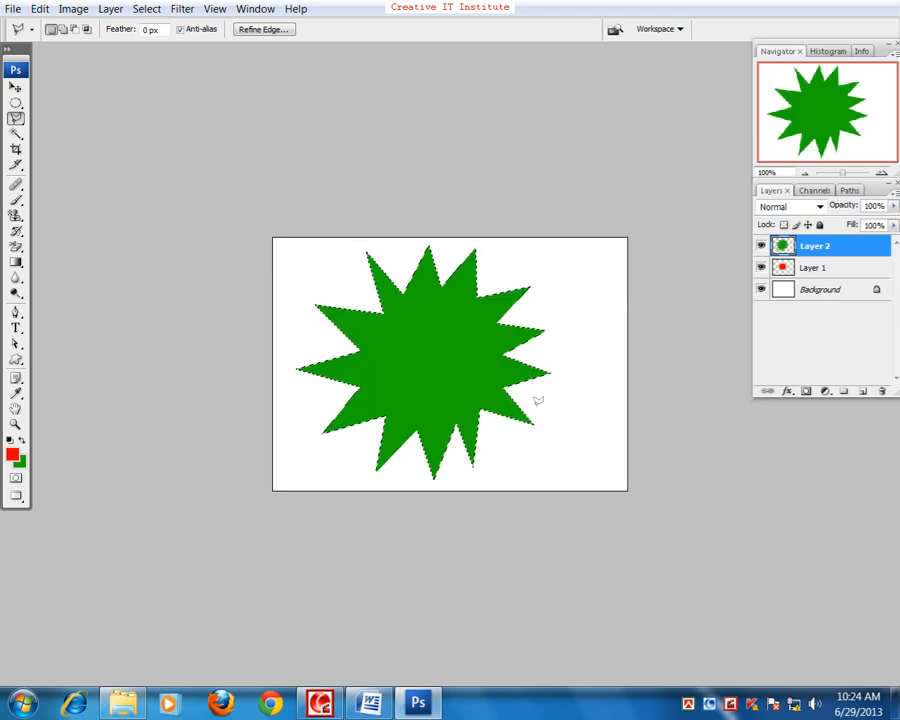
key("ctrl+d")
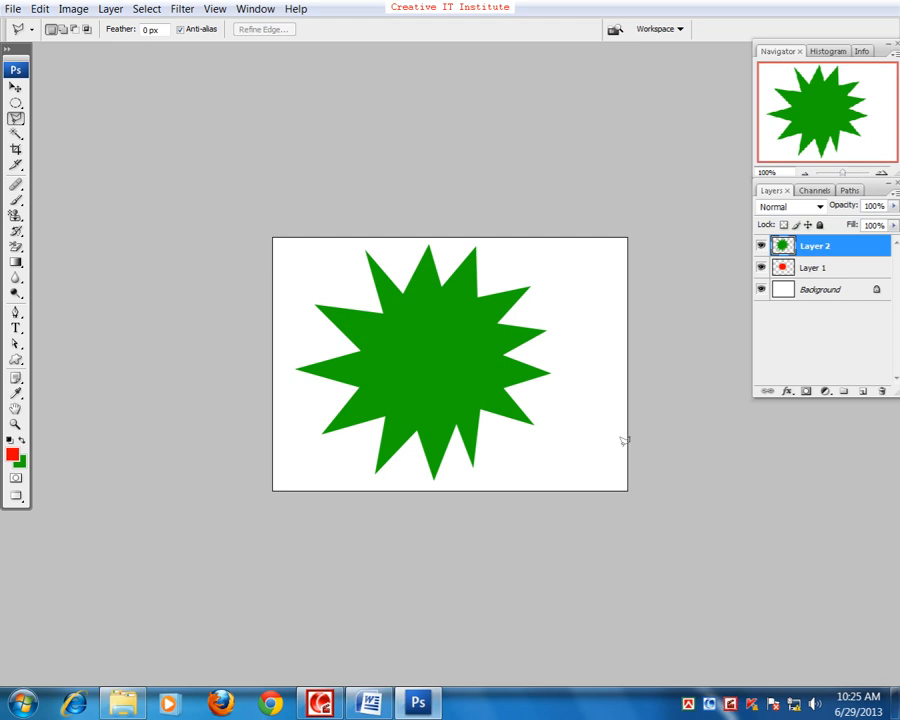
left_click(15, 87)
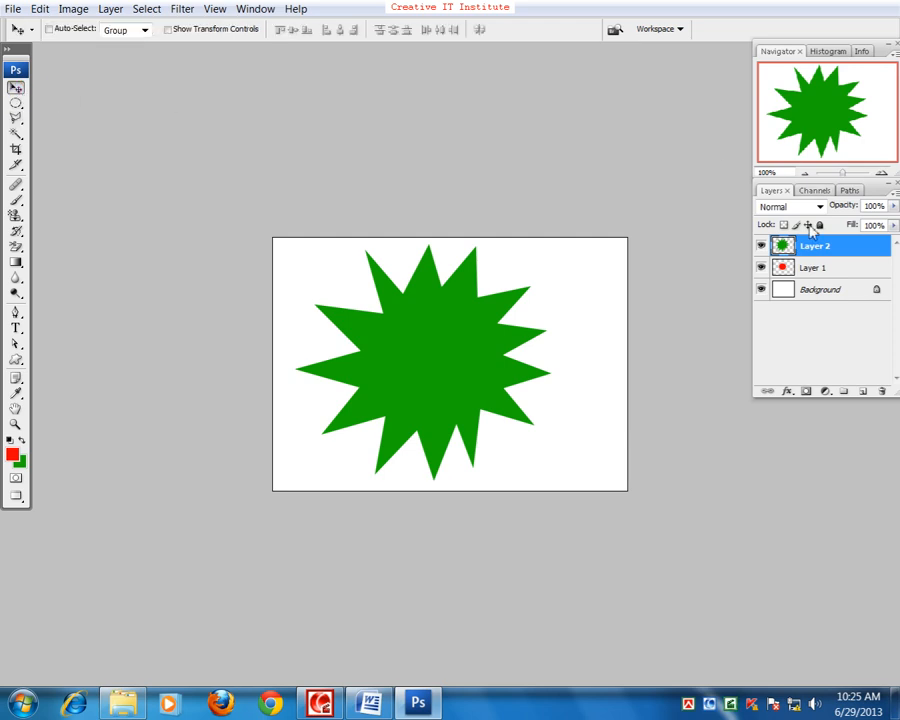
left_click_drag(819, 249, 814, 277)
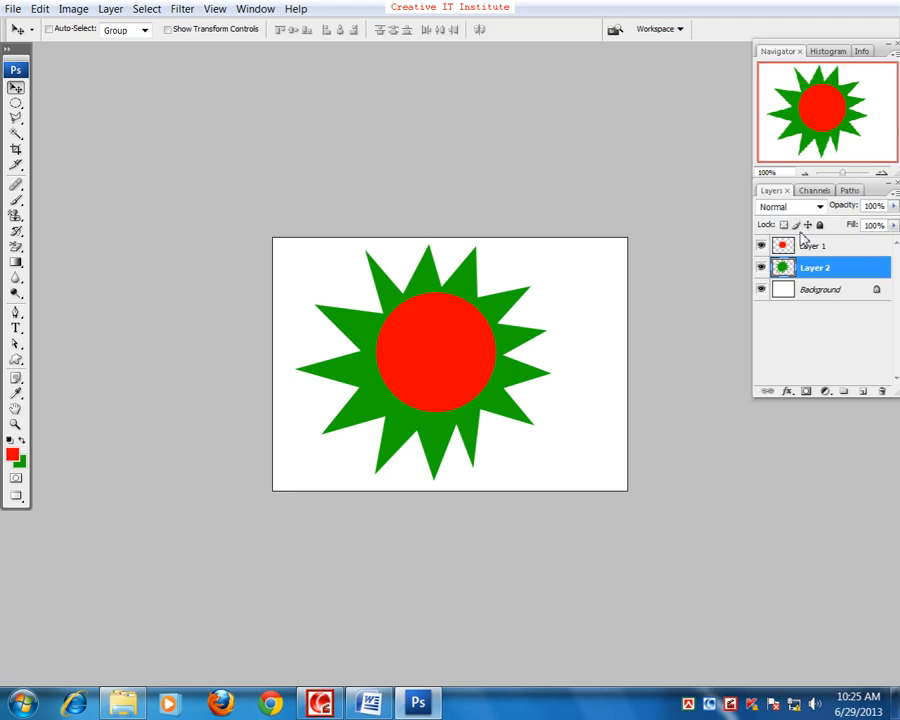
mouse_move(798, 270)
left_mouse_down()
mouse_move(798, 242)
mouse_move(805, 291)
left_mouse_up()
Return to the standard screen mode and close all open documents, discarding the changes to both untitled ones.
key("f")
key("f")
left_click(419, 107)
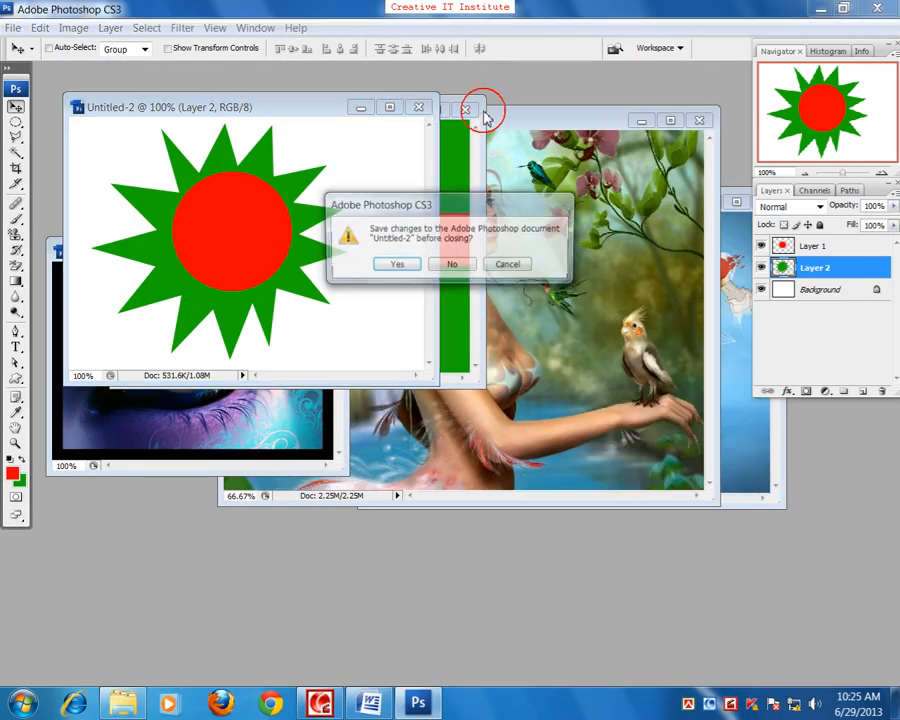
left_click(454, 263)
left_click(465, 110)
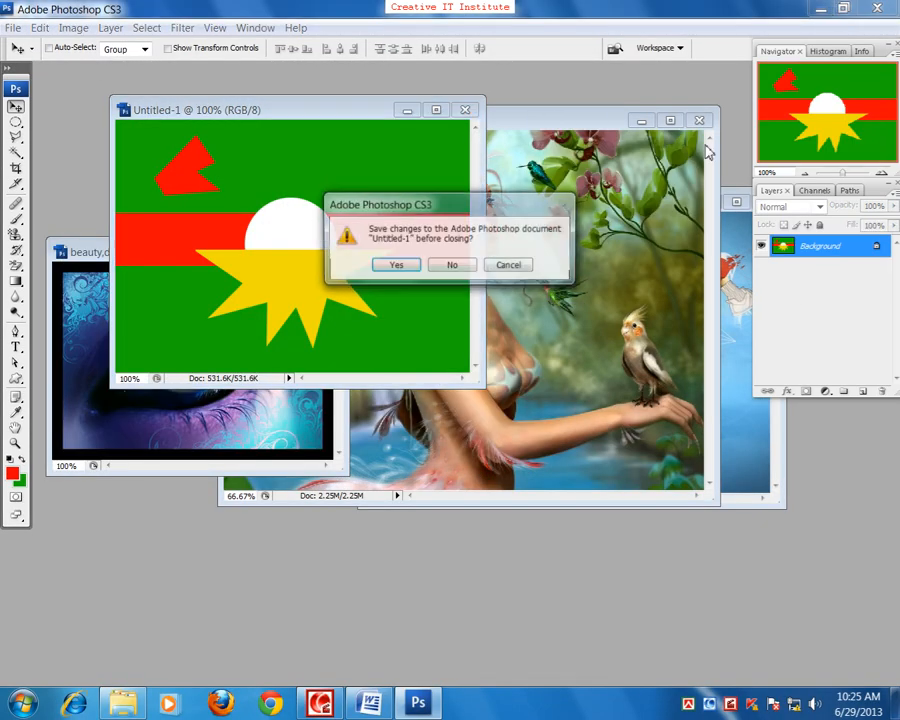
left_click(450, 264)
left_click(699, 120)
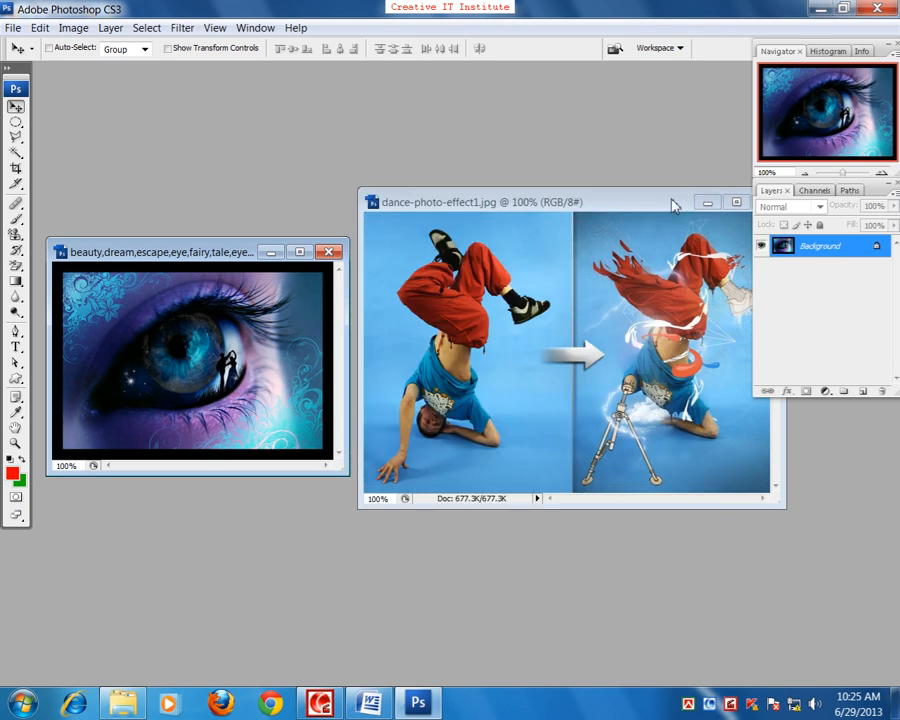
left_click_drag(674, 205, 645, 200)
left_click(730, 200)
left_click(329, 252)
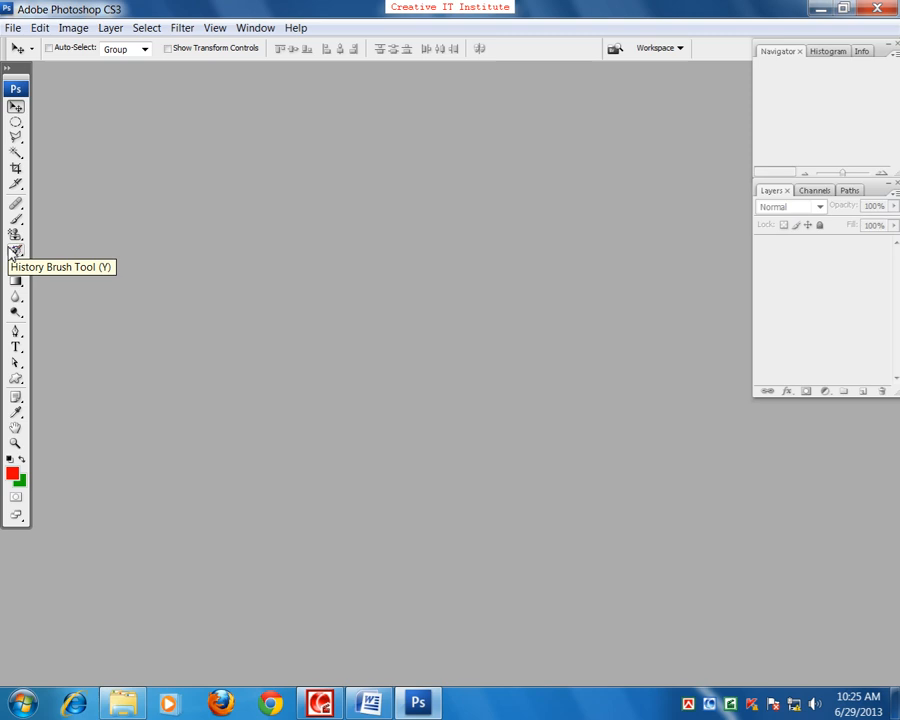
Create a new document from the Default Photoshop Size preset and display it in full screen mode.
key("ctrl+n")
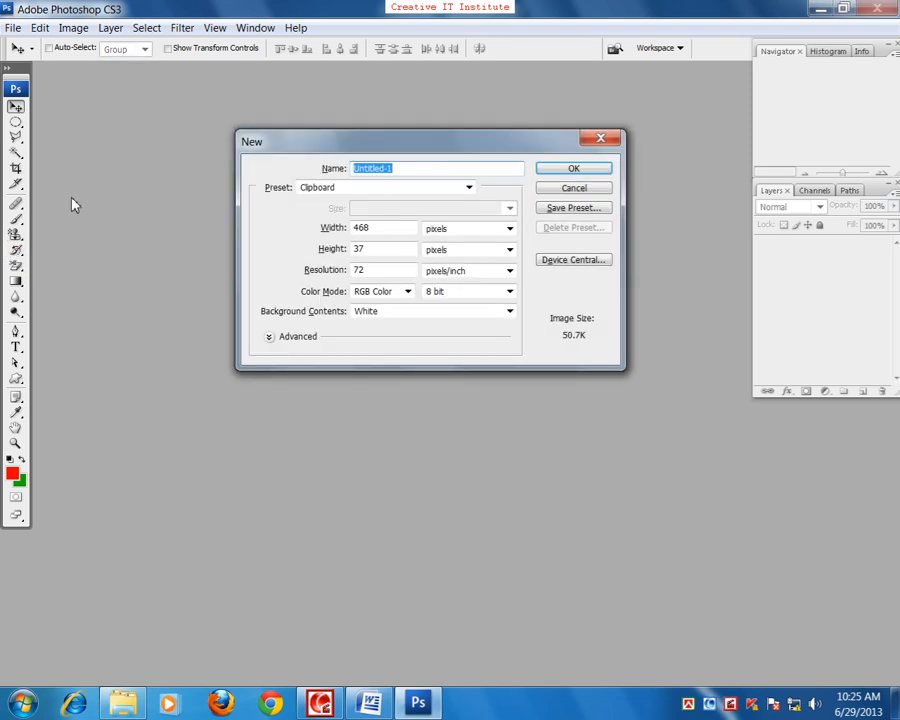
left_click(300, 187)
left_click(312, 215)
left_click(562, 170)
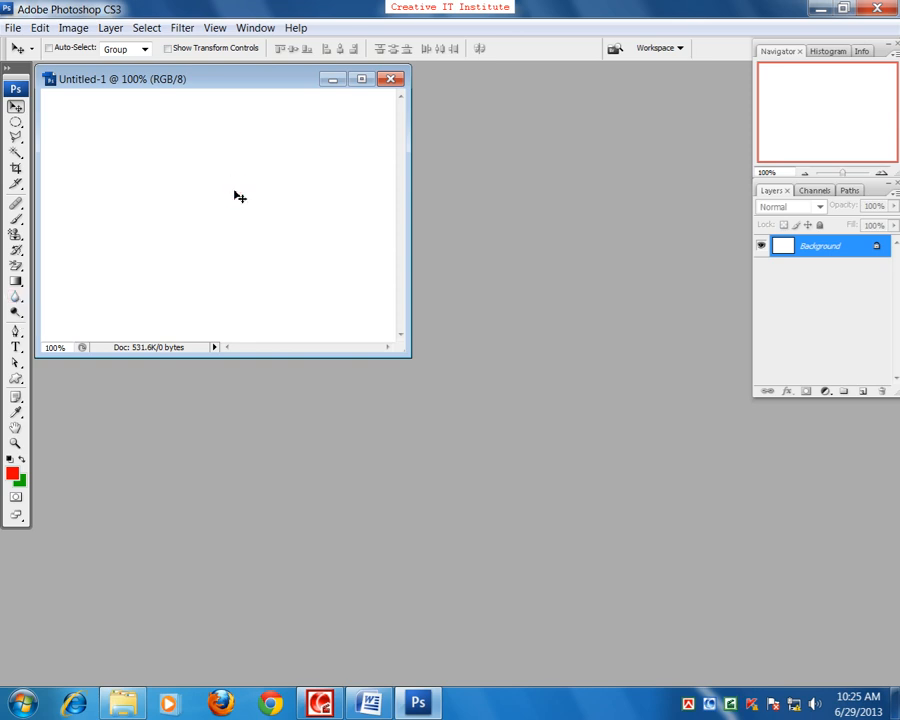
key("f")
left_click_drag(408, 312, 311, 263)
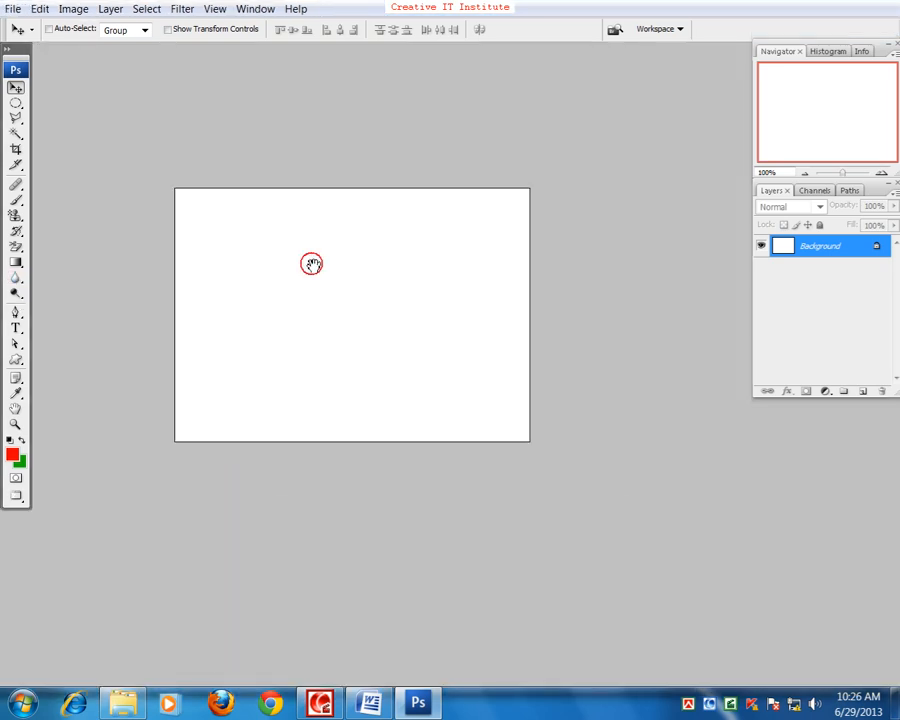
key("ctrl+plus")
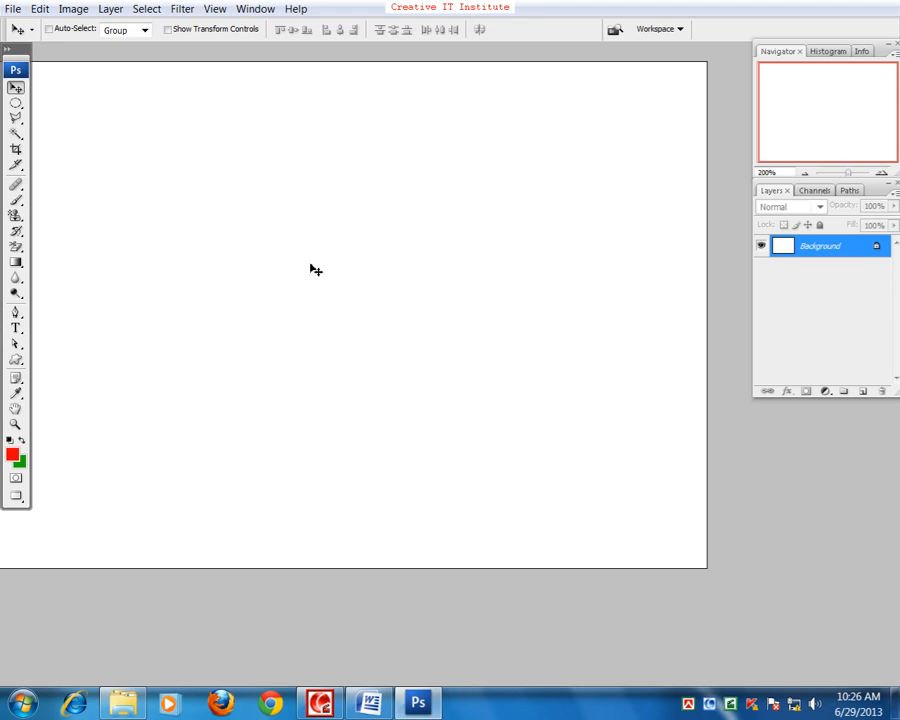
left_click_drag(304, 264, 398, 286)
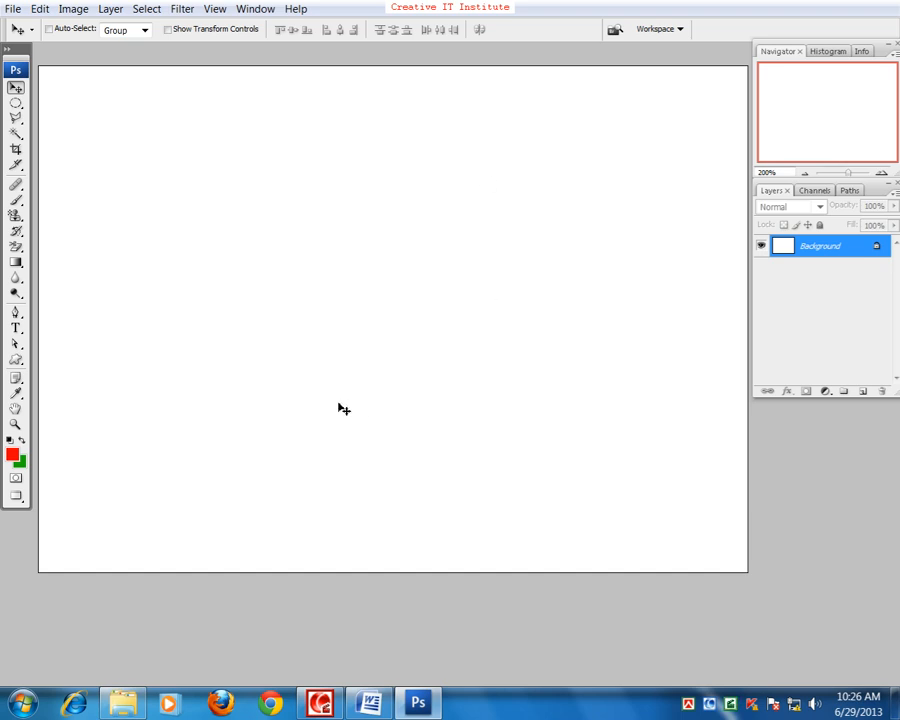
Set the foreground color to a pale yellow and fill the Background layer with it.
left_click(11, 457)
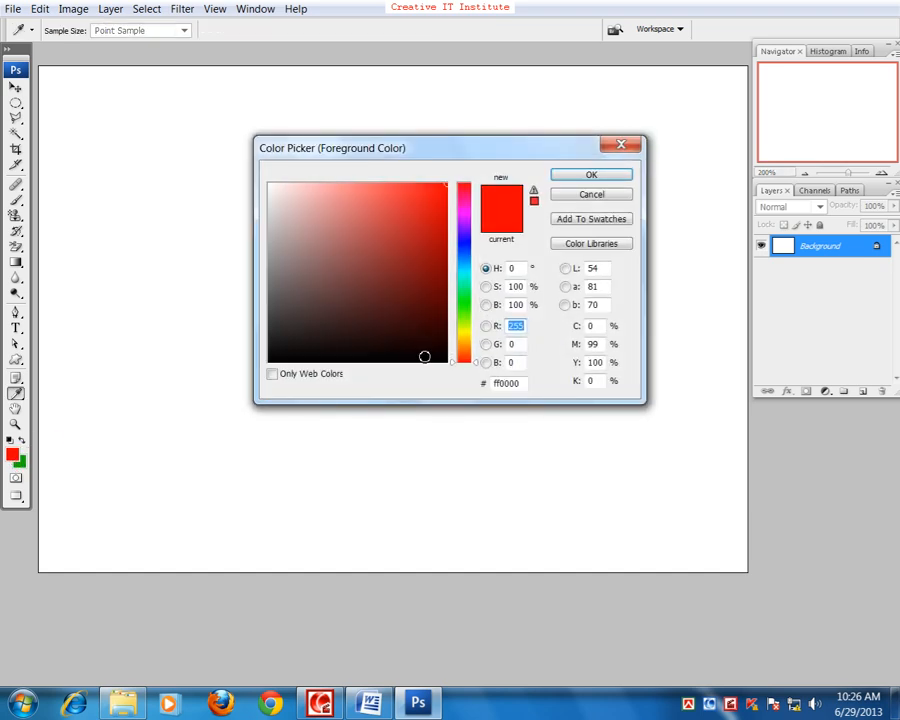
mouse_move(465, 345)
left_mouse_down()
mouse_move(467, 331)
mouse_move(468, 340)
left_mouse_up()
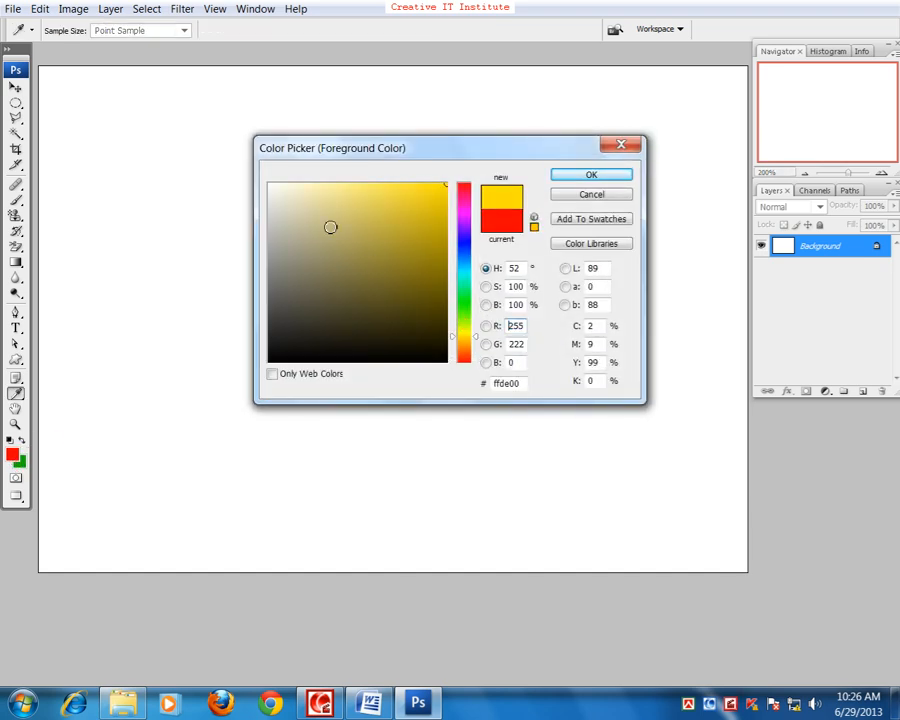
left_click(340, 187)
left_click(604, 177)
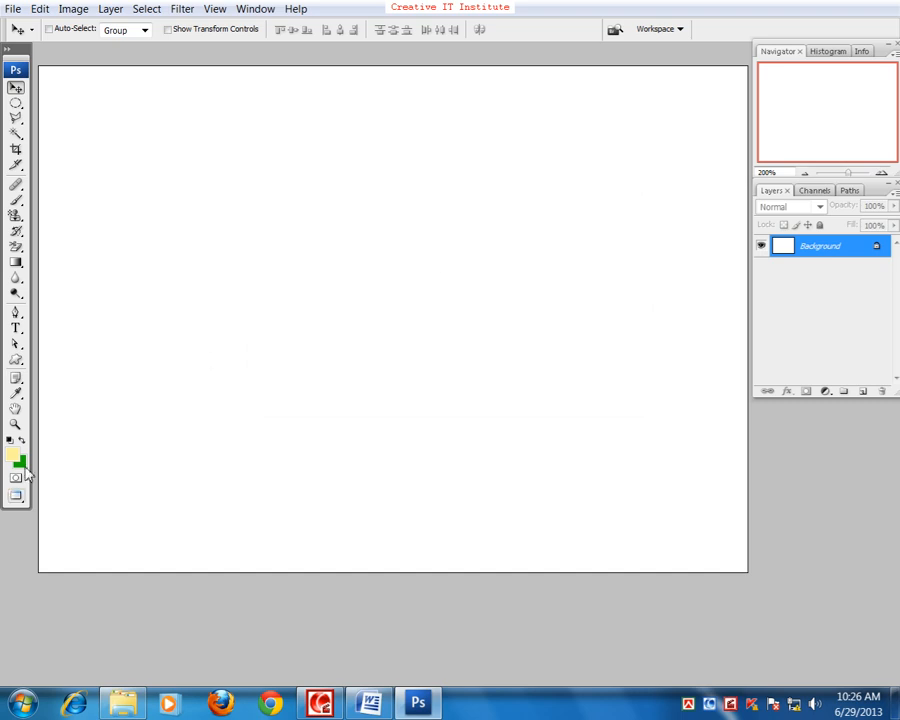
key("alt+BackSpace")
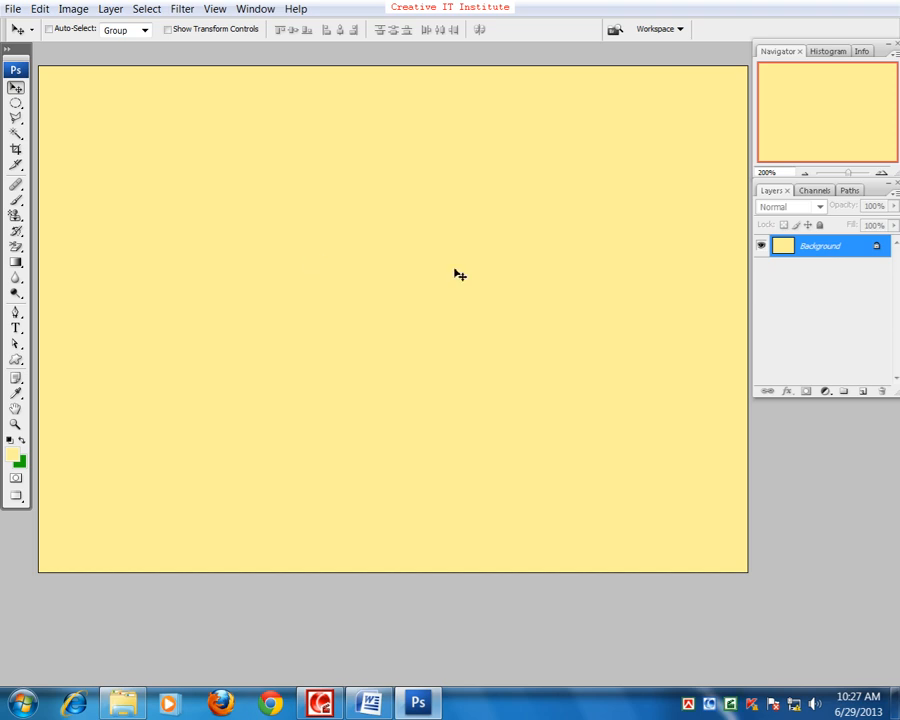
Add a new layer and draw a four-sided, diamond-like selection left of the canvas center with the Polygonal Lasso tool.
mouse_move(358, 296)
left_mouse_down()
mouse_move(396, 316)
mouse_move(356, 256)
mouse_move(378, 311)
mouse_move(360, 295)
left_mouse_up()
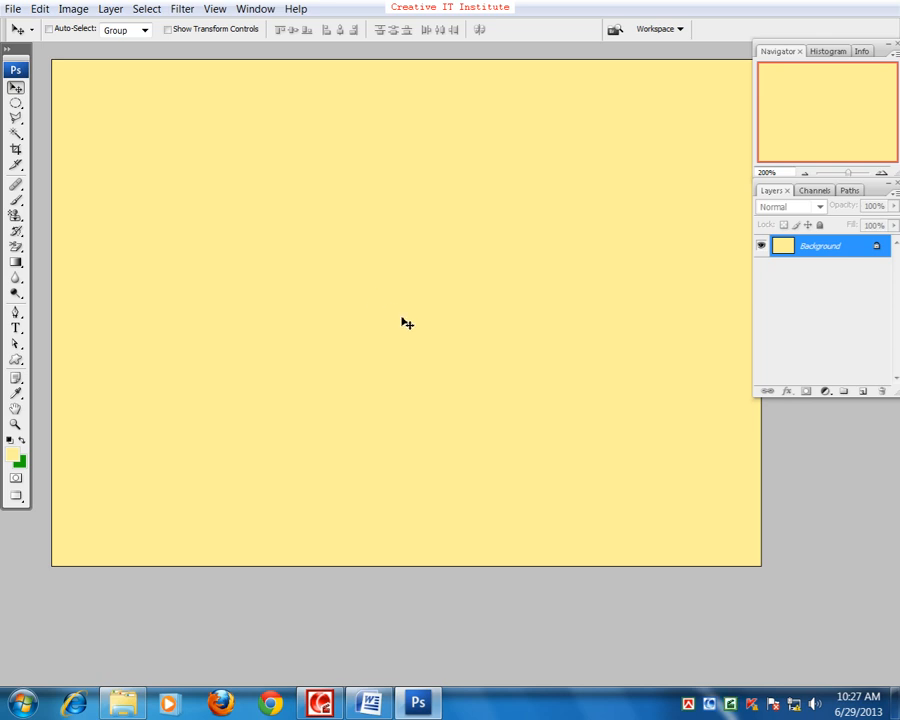
left_click_drag(398, 317, 370, 306)
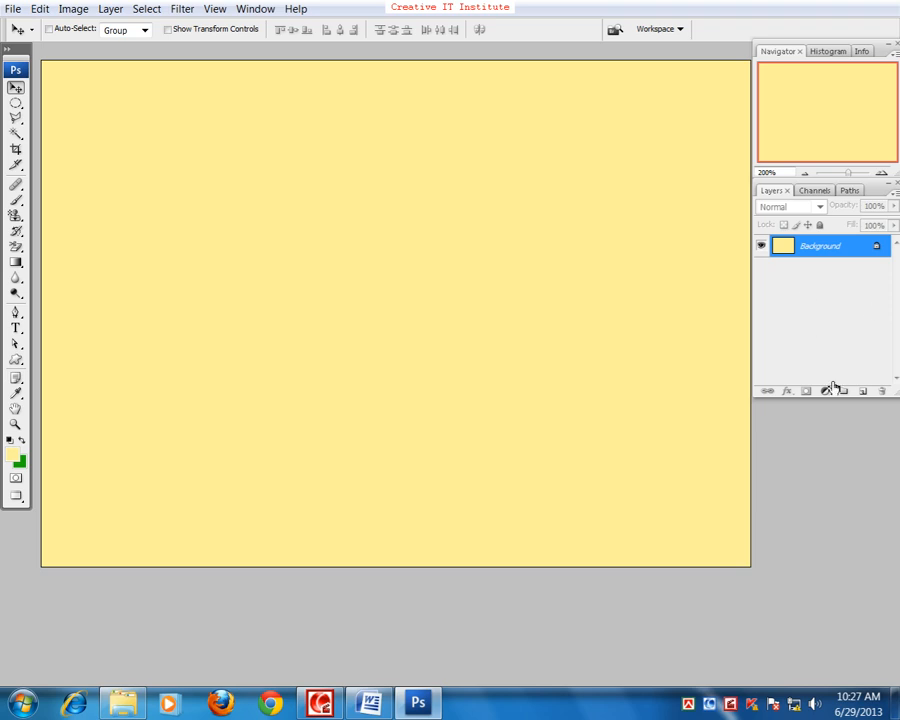
left_click(862, 391)
left_click_drag(517, 303, 513, 316)
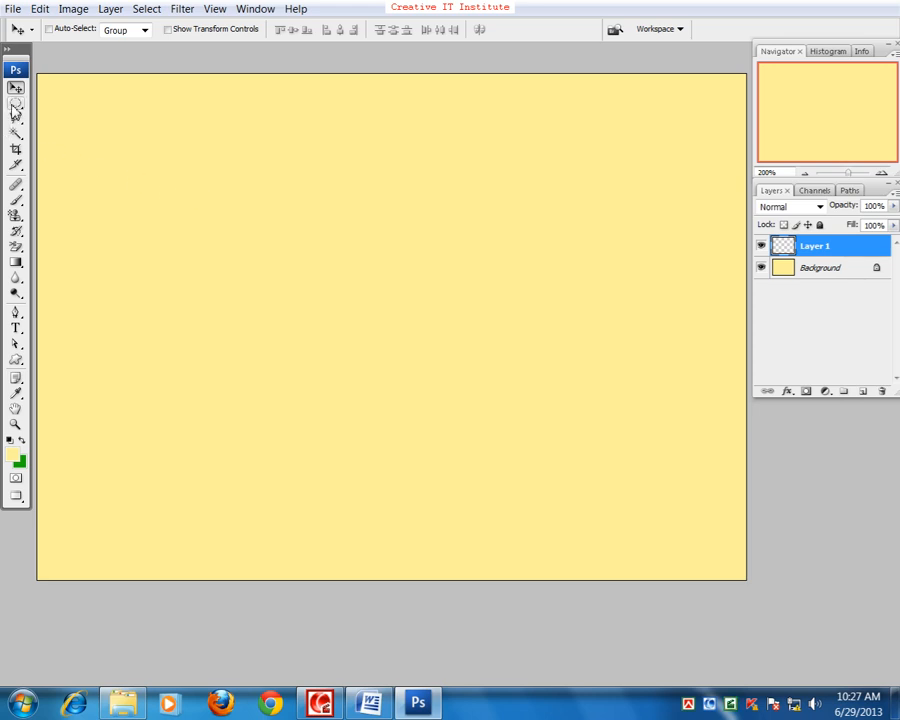
left_click(13, 106)
left_click(18, 108)
left_click(17, 108)
left_click(16, 120)
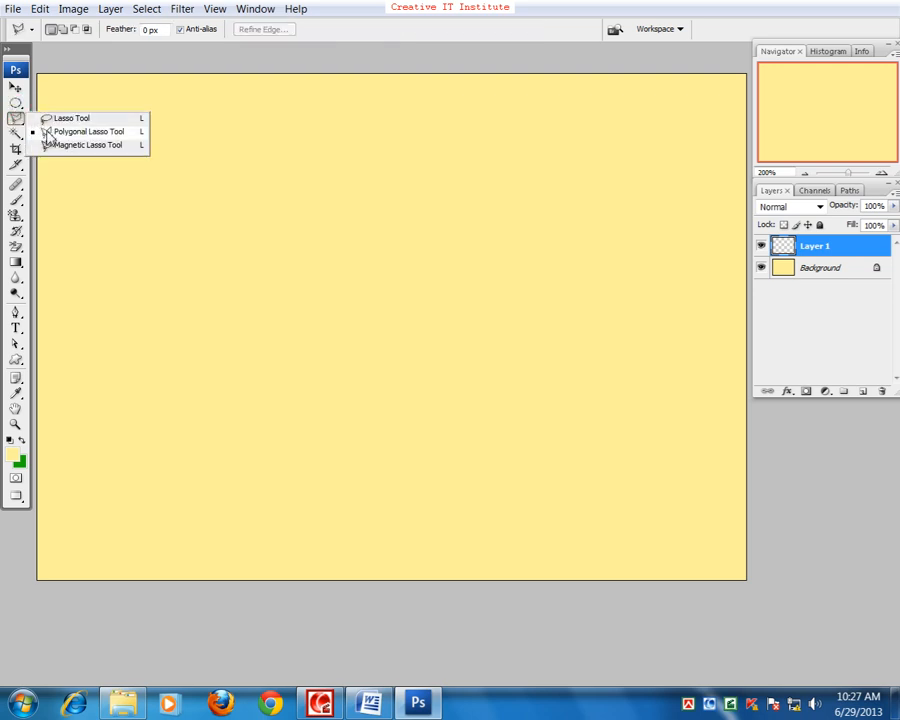
left_click(47, 132)
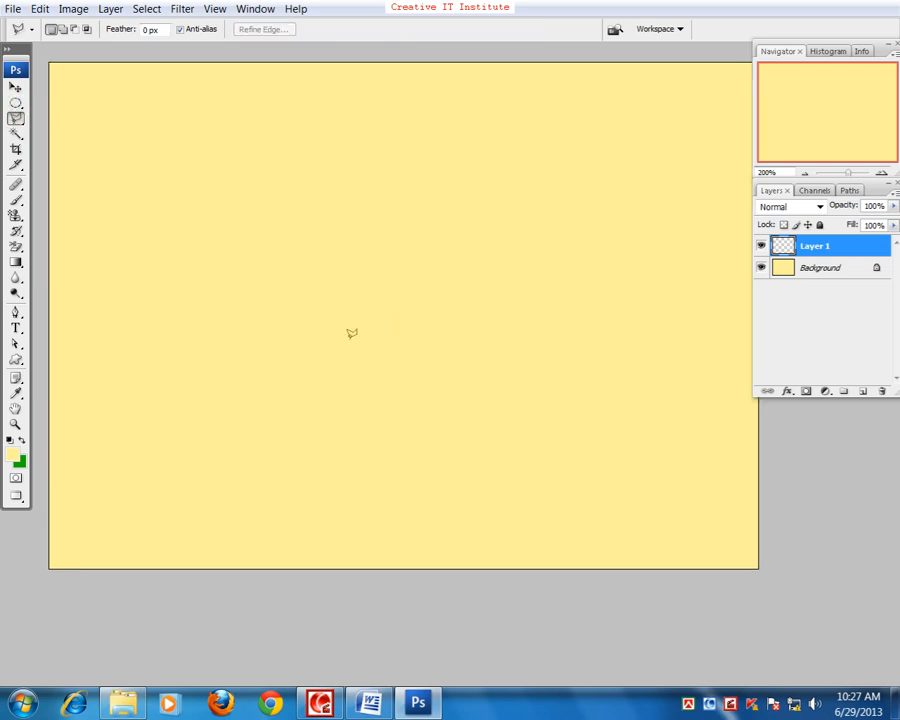
left_click(361, 201)
left_click(287, 301)
left_click(321, 452)
left_click(442, 324)
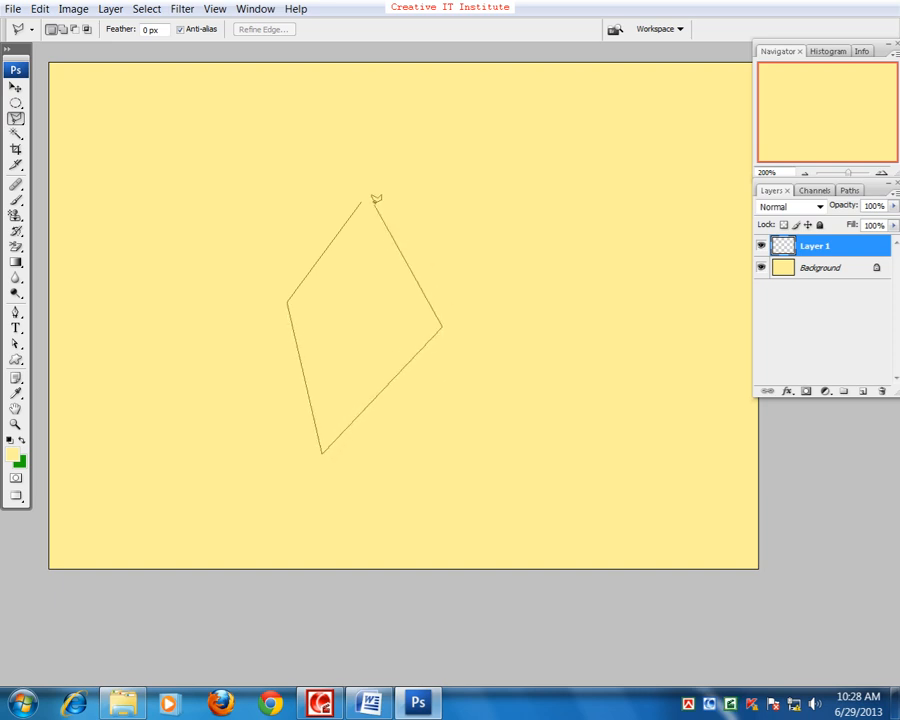
left_click(366, 198)
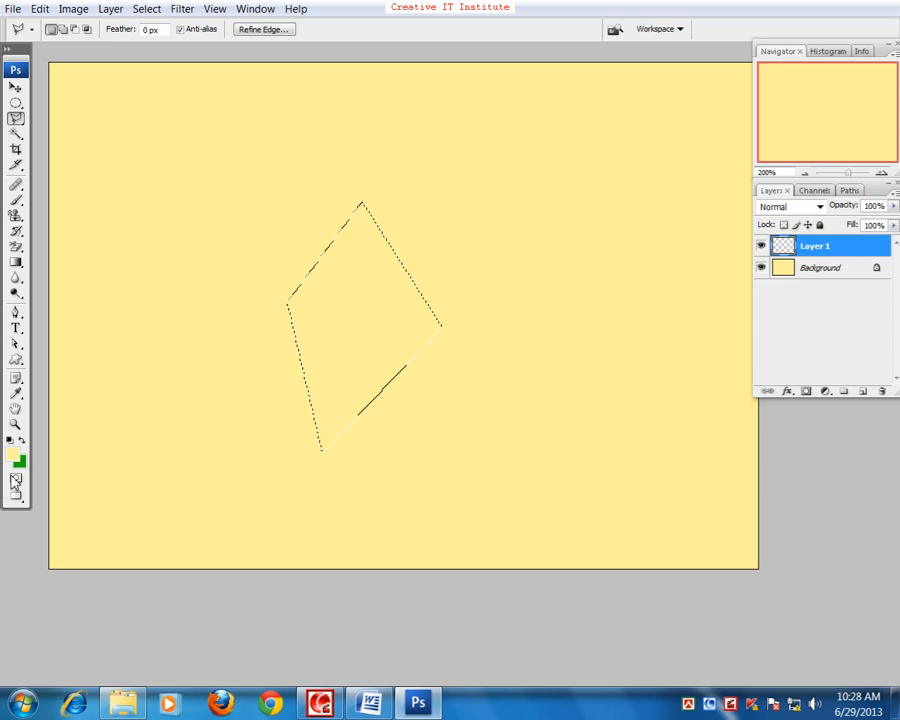
Set the foreground color to brown (#b06e46), fill the diamond selection on Layer 1 with it and deselect.
left_click(13, 455)
mouse_move(428, 291)
left_mouse_down()
mouse_move(420, 245)
mouse_move(422, 295)
mouse_move(410, 264)
mouse_move(424, 266)
mouse_move(377, 240)
left_mouse_up()
left_click(465, 352)
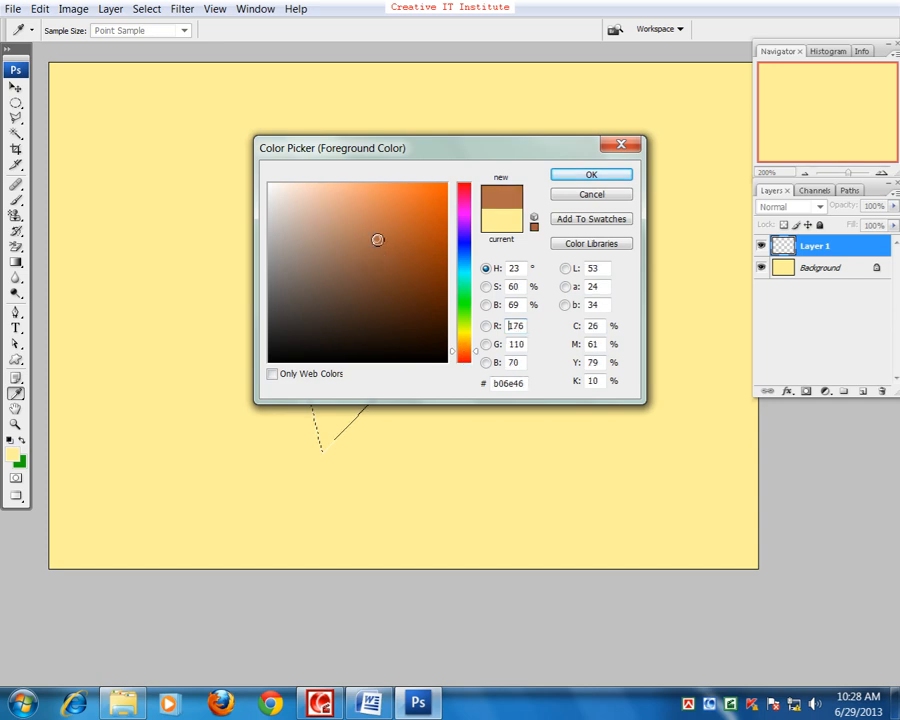
left_click(604, 175)
key("alt+BackSpace")
key("ctrl+d")
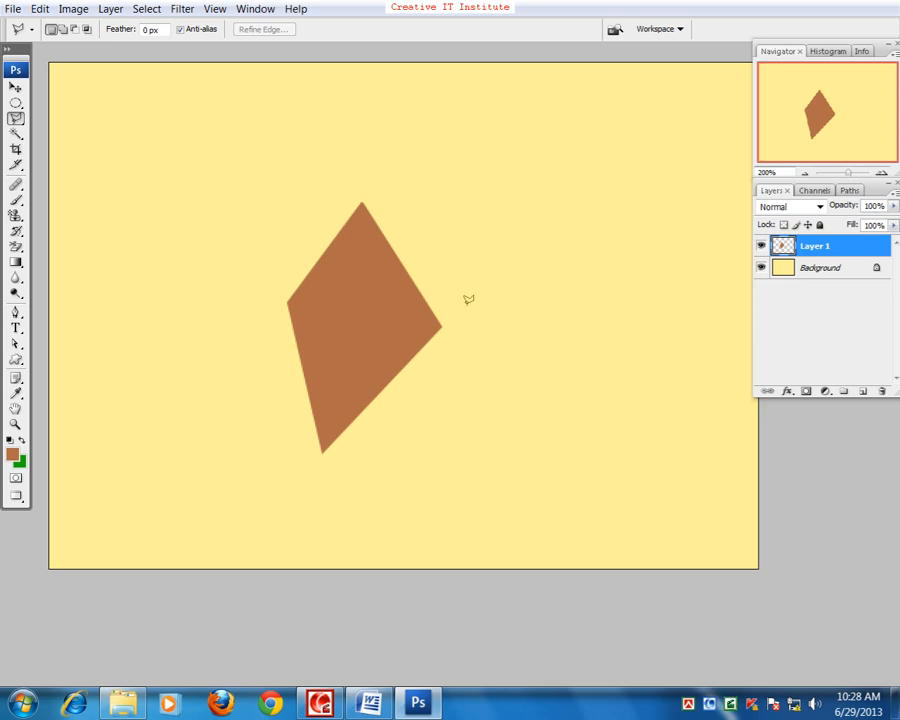
Add a new layer and draw a circular marquee selection over the diamond's upper-left edge, reaching its top corner.
left_click(862, 391)
left_click(15, 103)
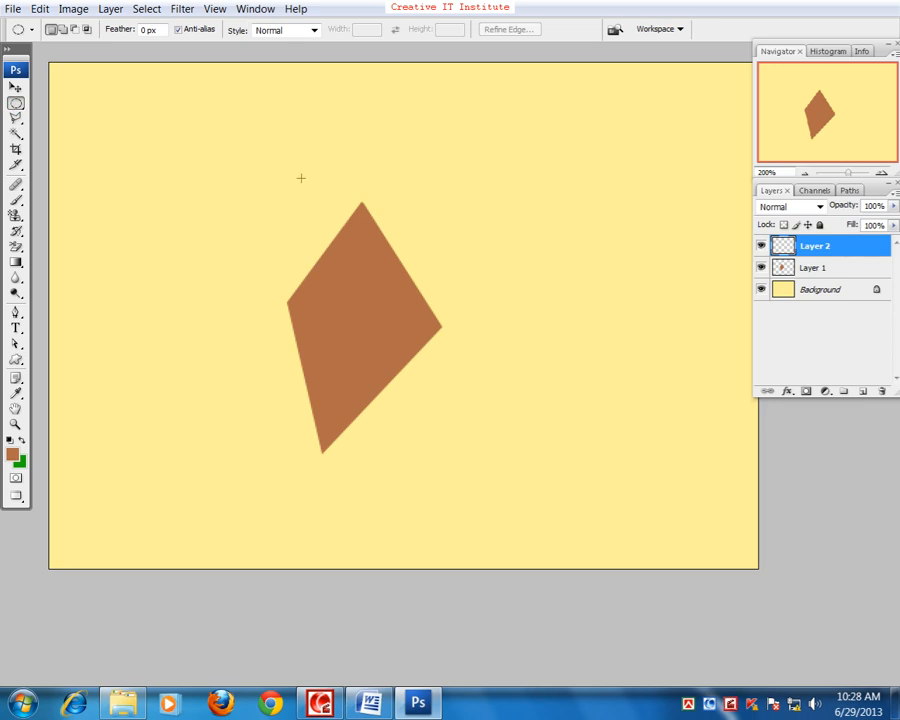
left_click_drag(301, 178, 360, 287)
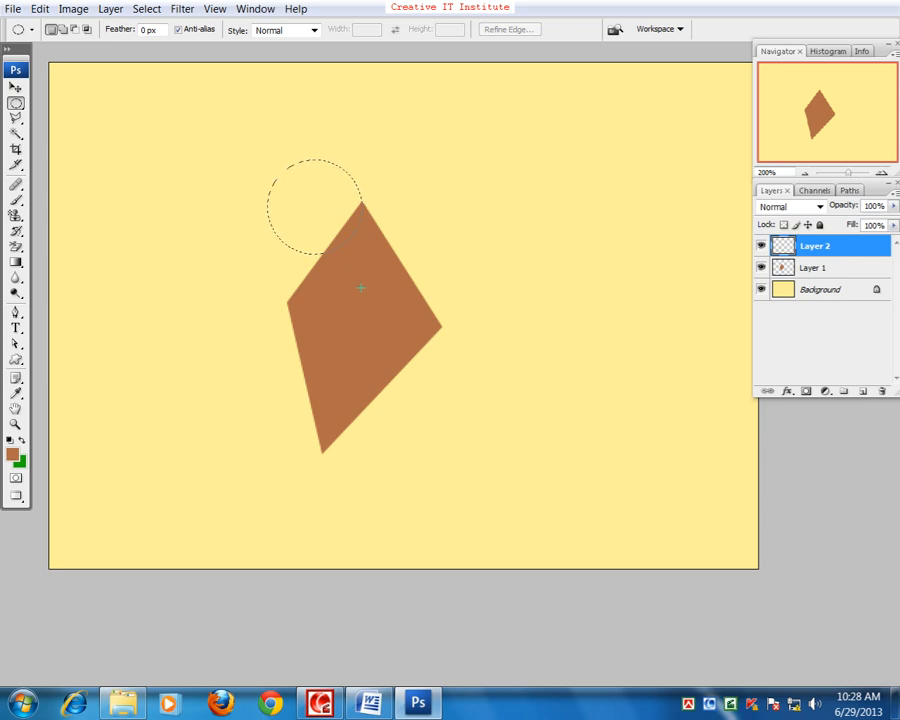
left_click_drag(360, 287, 368, 290)
Fill the circular selection with a light tan (#dcb976) and deselect.
left_click(12, 454)
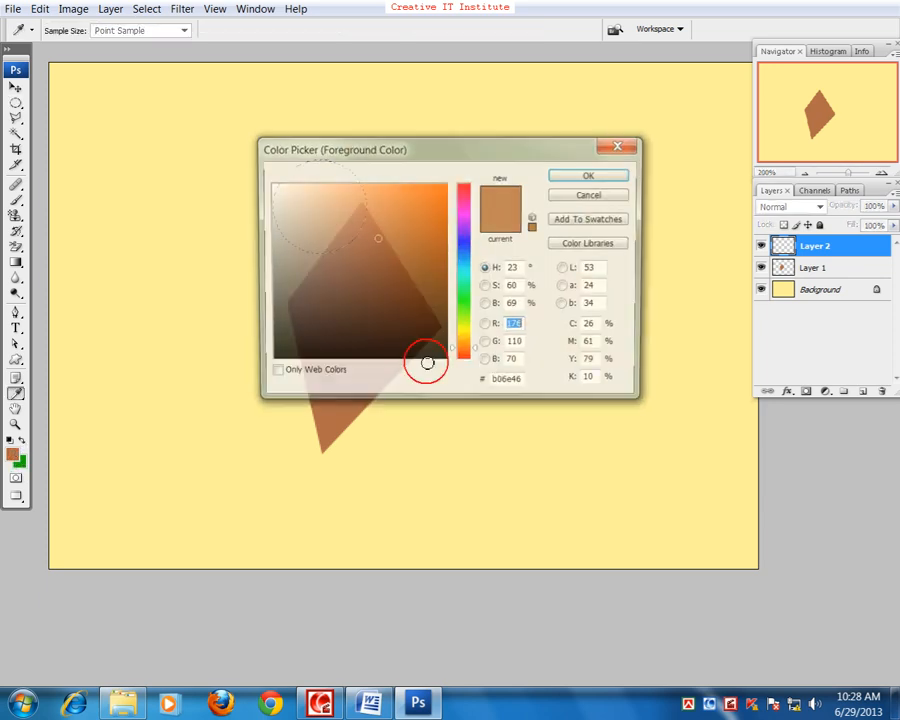
mouse_move(329, 183)
left_mouse_down()
mouse_move(347, 180)
mouse_move(335, 215)
mouse_move(352, 207)
left_mouse_up()
left_click(465, 342)
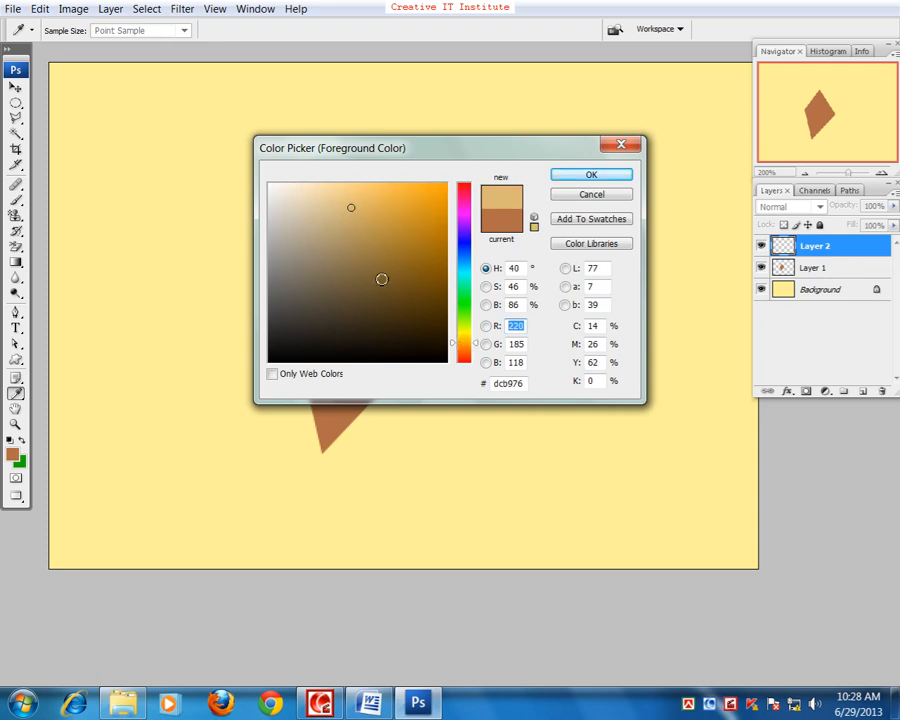
left_click(558, 176)
key("alt+BackSpace")
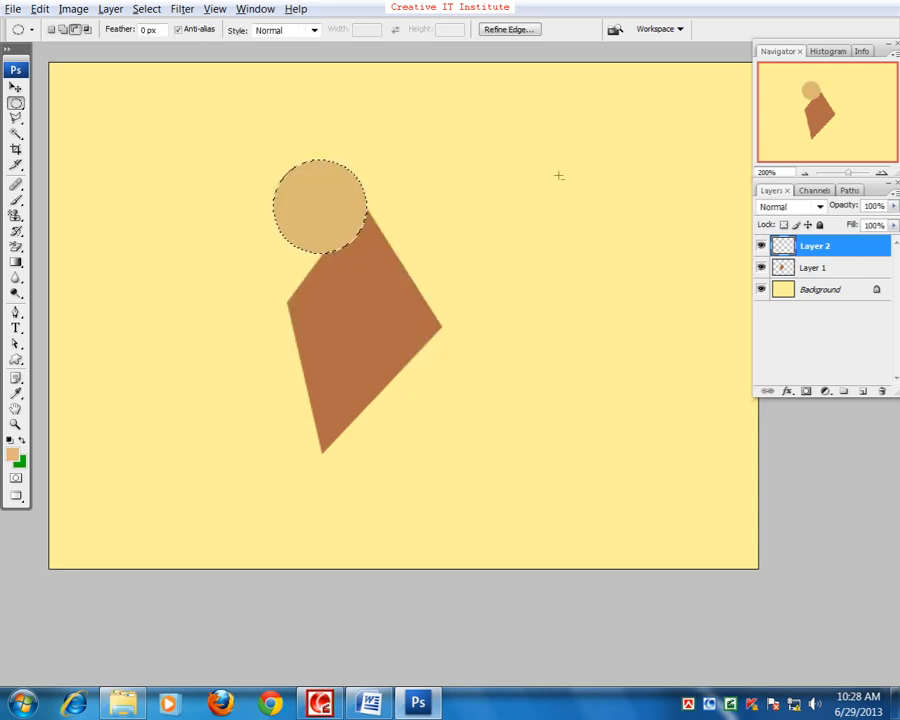
key("ctrl+d")
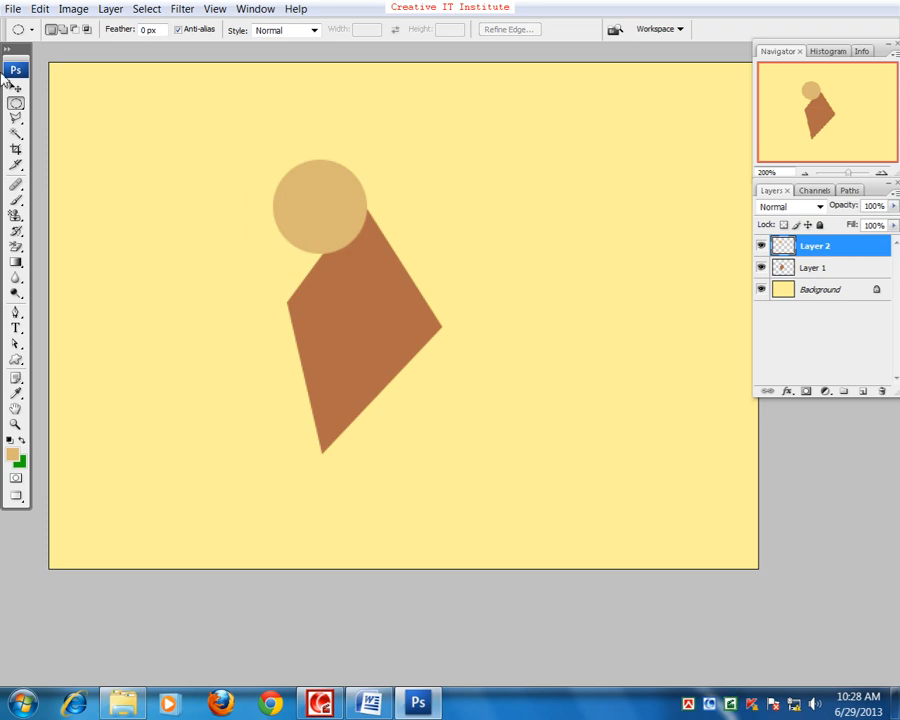
Shift the tan circle slightly up and left, and place a duplicate of its layer beside it on the right, slightly overlapping.
left_click(15, 88)
mouse_move(317, 213)
left_mouse_down()
mouse_move(283, 202)
mouse_move(311, 209)
left_mouse_up()
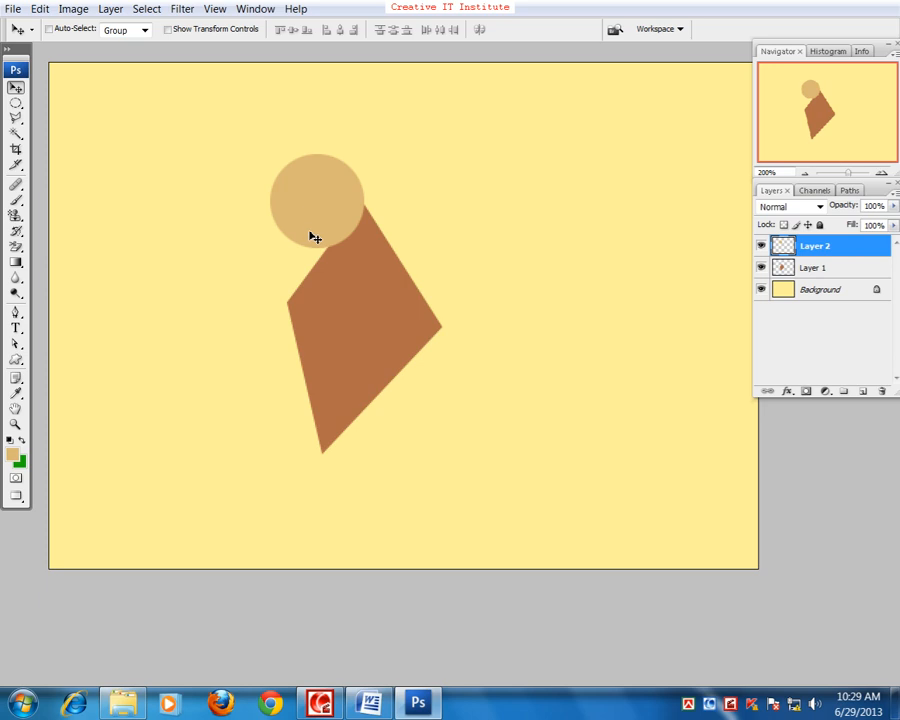
left_click_drag(305, 242, 389, 241)
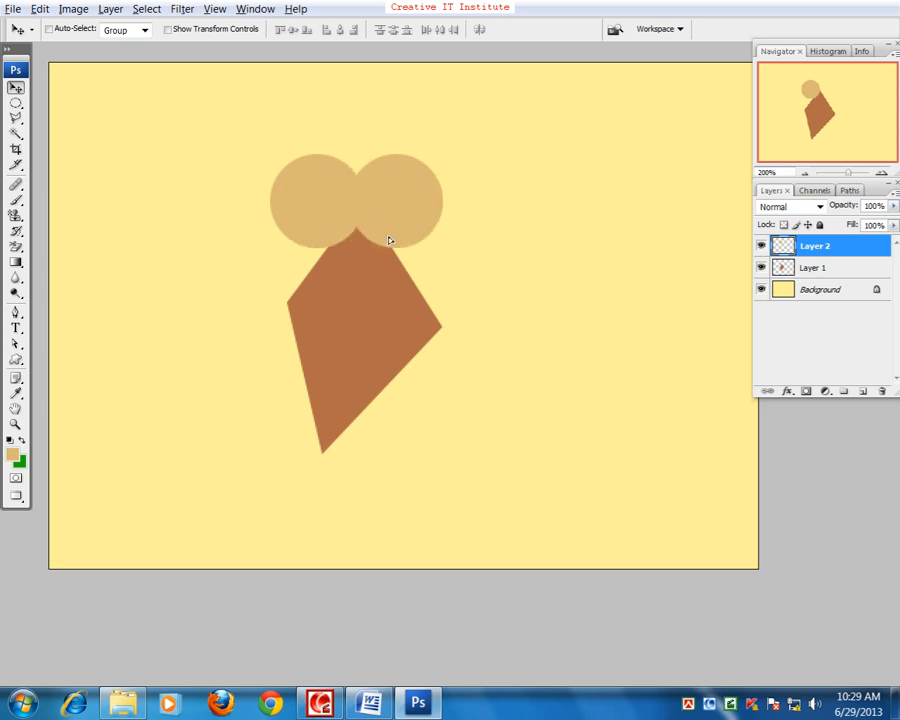
key("ctrl+j")
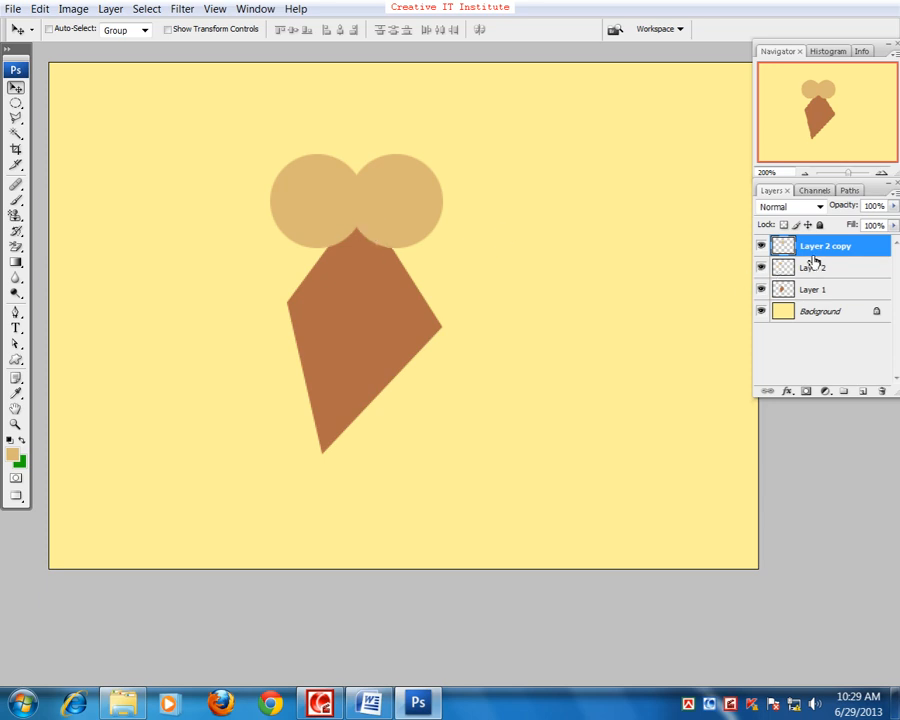
On a new layer, select a smaller circle inside the left tan circle and fill it with white (#ffffff).
left_click(862, 391)
left_click(15, 103)
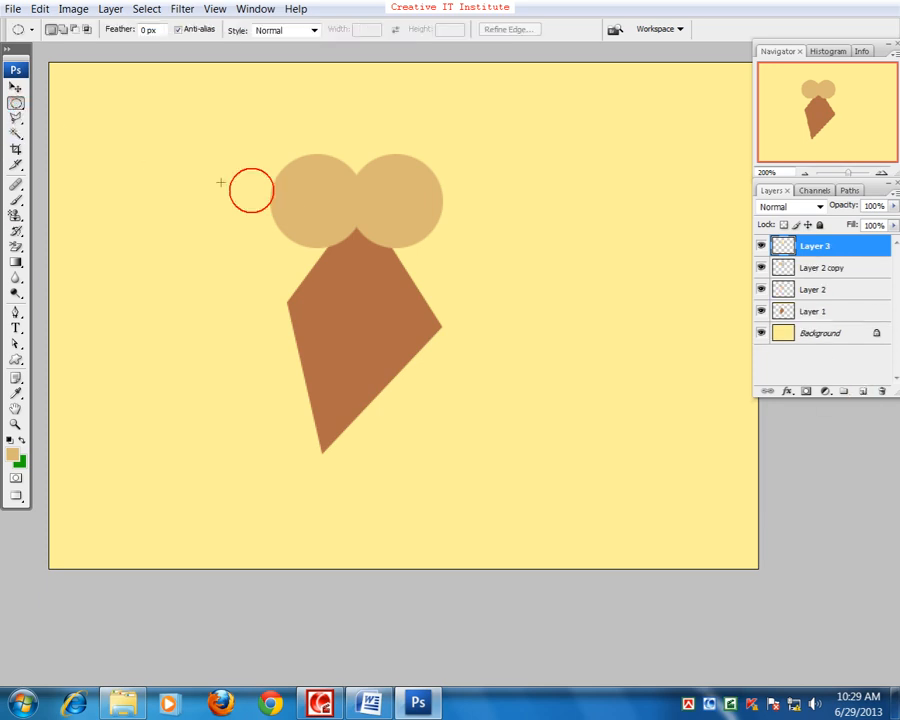
left_click_drag(298, 177, 351, 235)
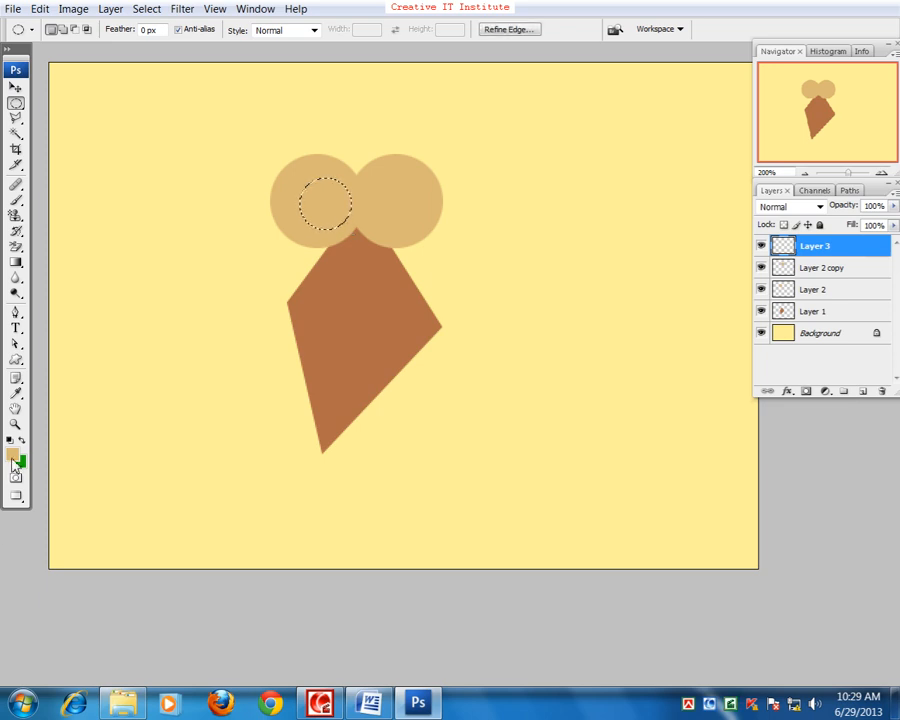
left_click(12, 454)
left_click_drag(278, 192, 267, 163)
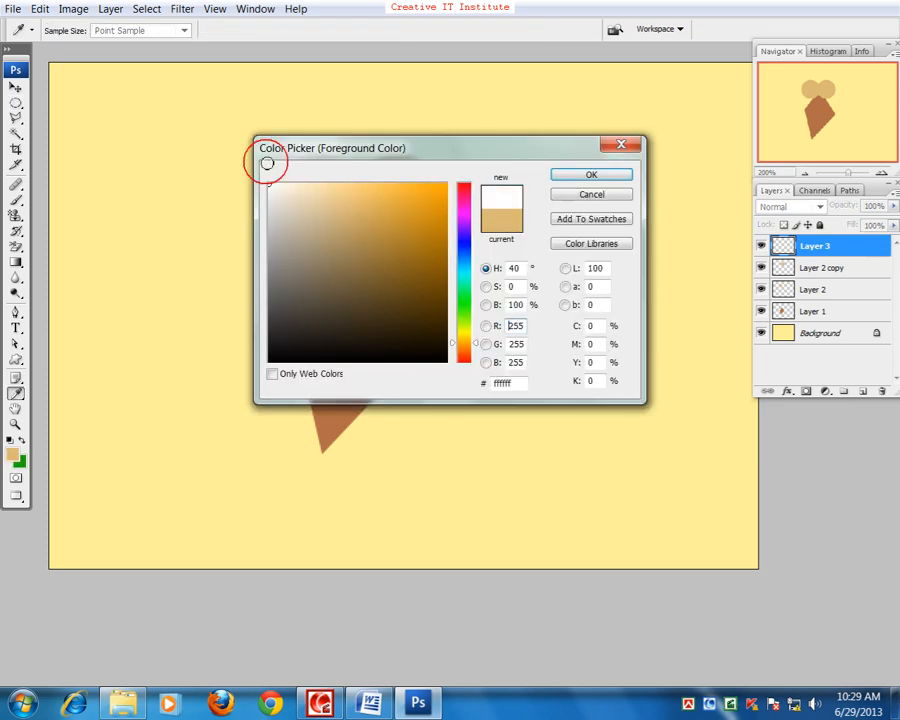
left_click(564, 177)
key("alt+BackSpace")
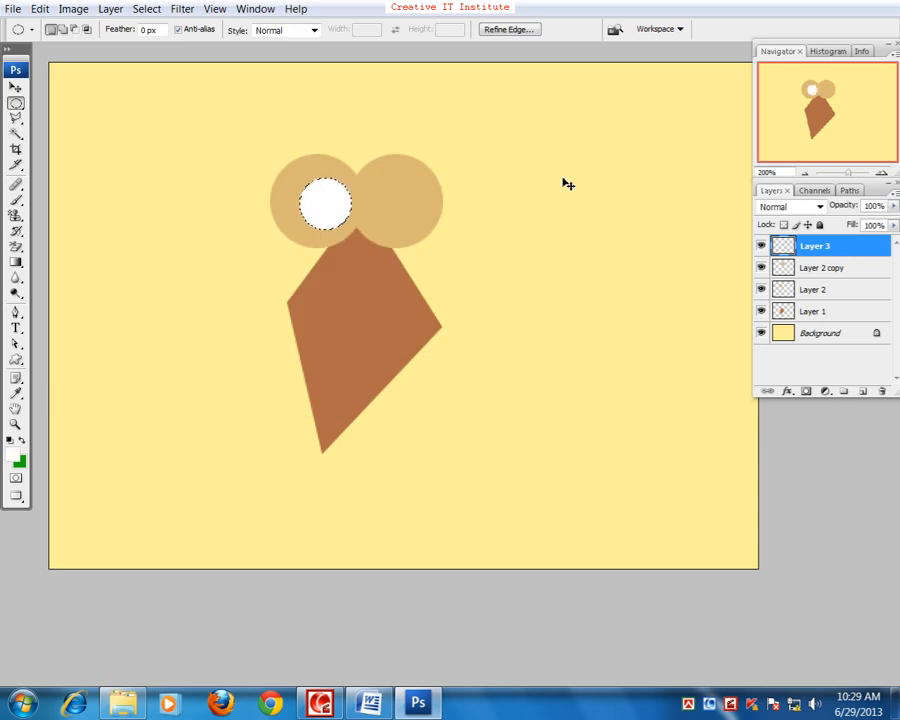
Duplicate the white circle into the right tan circle and nudge the original on Layer 3 slightly to the right.
left_click(15, 87)
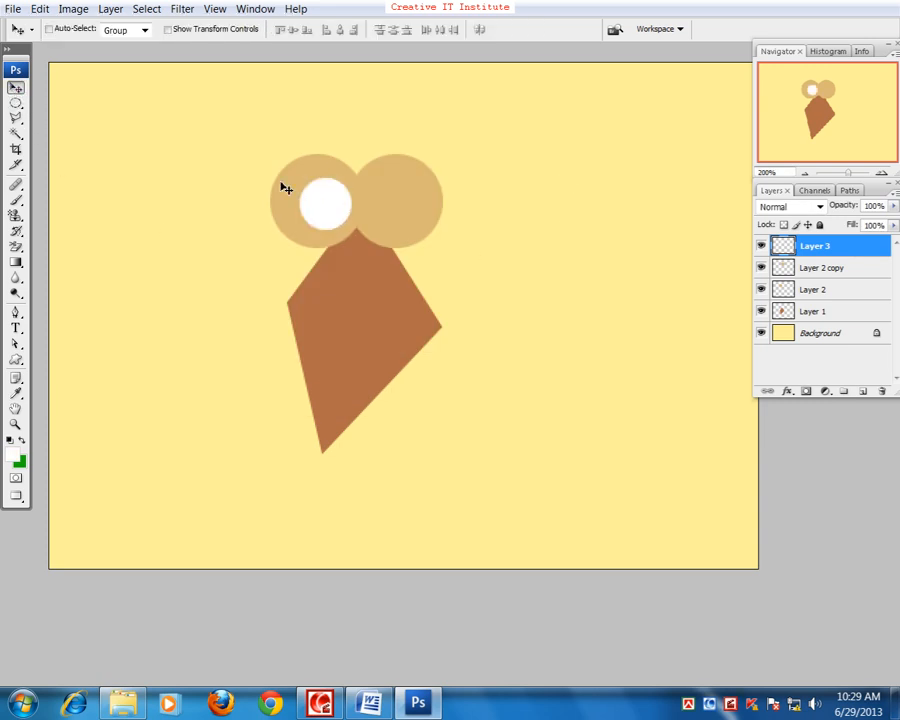
left_click_drag(344, 207, 402, 207)
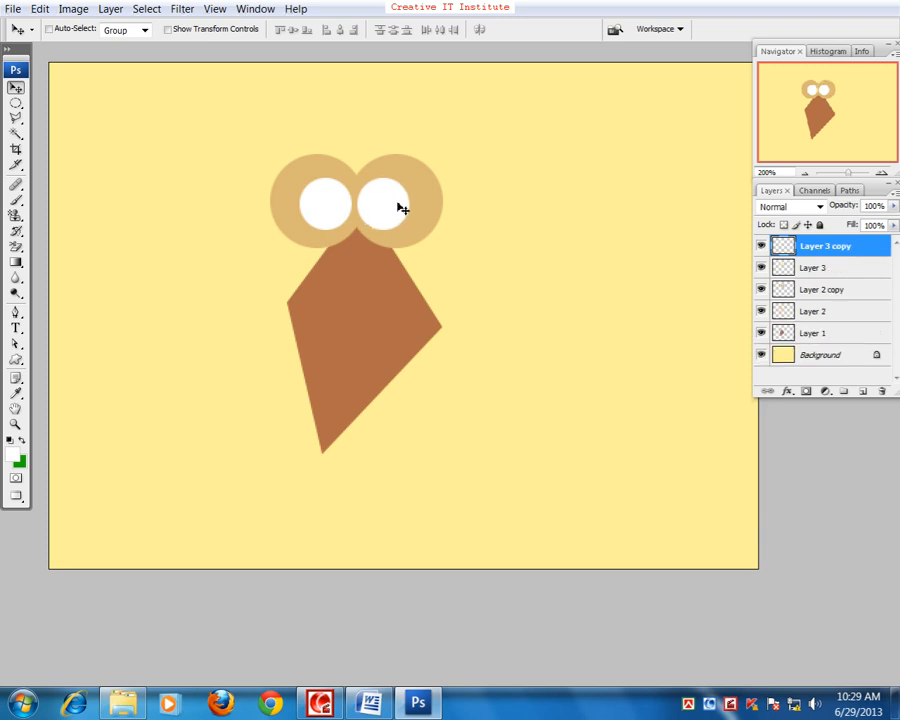
left_click(777, 271)
key("Right")
key("Right")
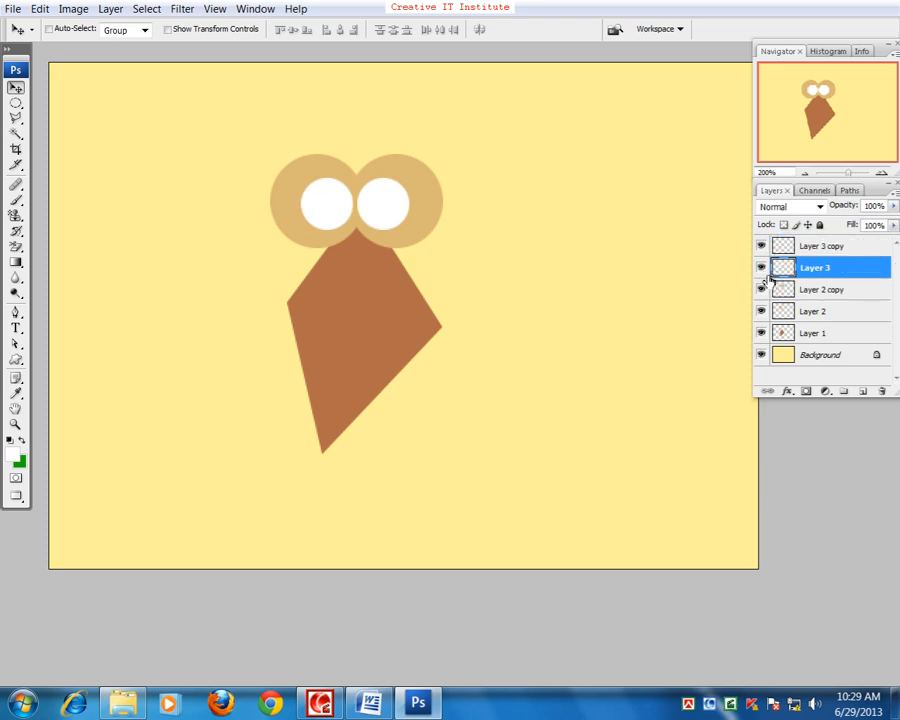
Add a new layer above Layer 3 copy and draw a small circular selection in the lower right of the left white circle.
left_click(780, 246)
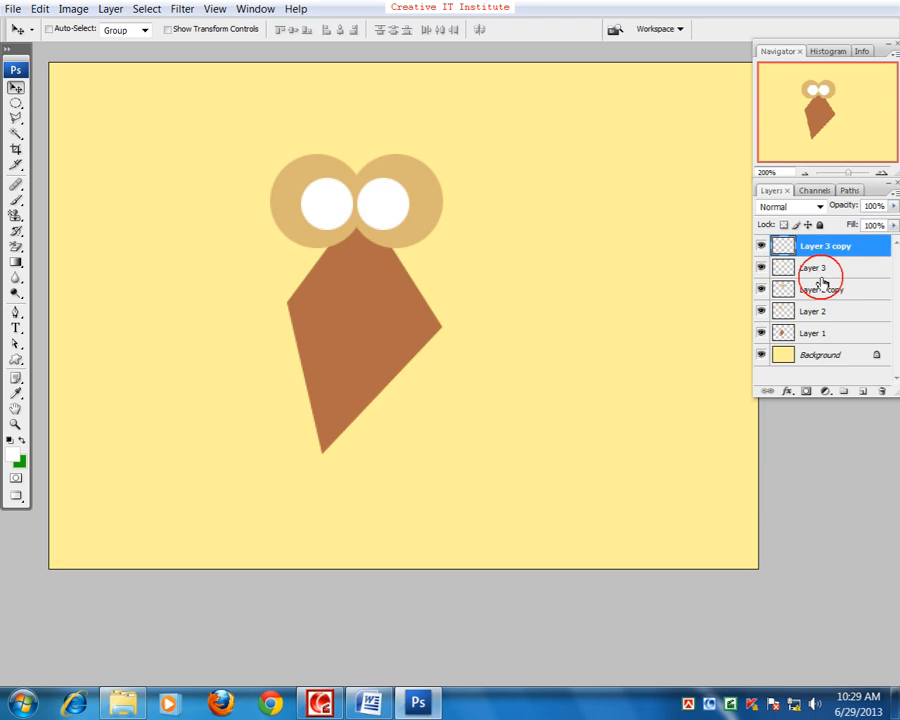
left_click(862, 391)
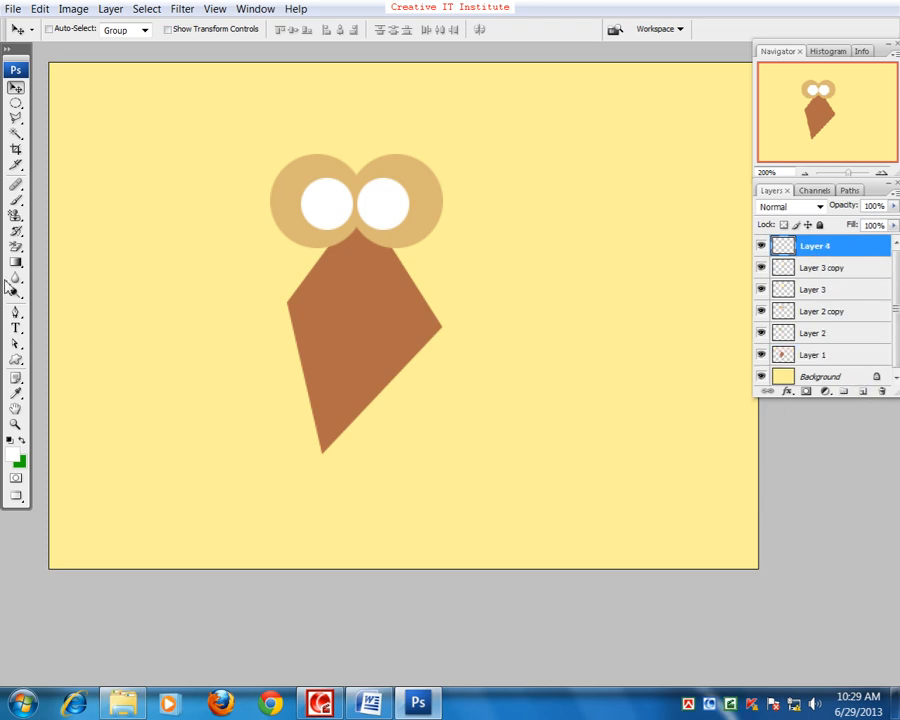
left_click(16, 103)
left_click_drag(327, 199, 346, 218)
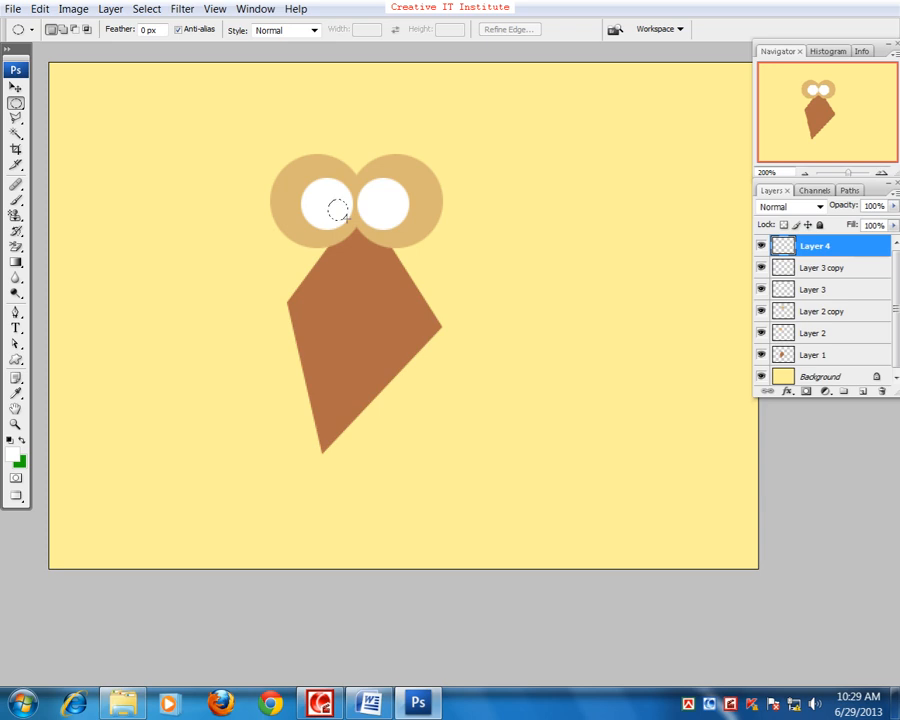
Fill the small circular selection with black as a pupil, deselect, and duplicate the pupil into the right eye.
left_click(12, 454)
left_click_drag(363, 240, 396, 372)
left_click(565, 178)
key("alt+BackSpace")
key("ctrl+d")
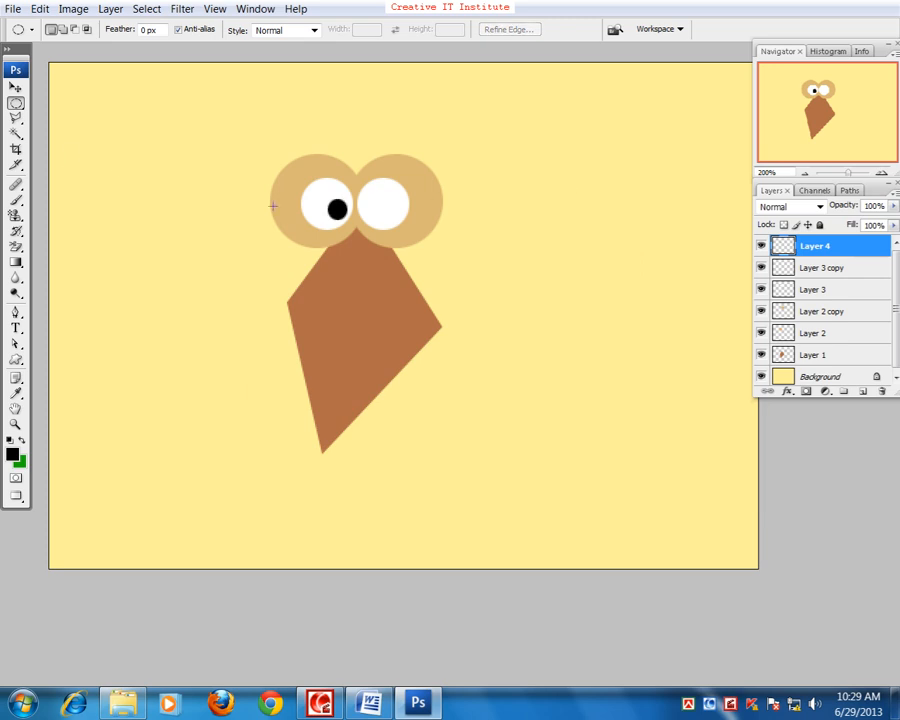
left_click(15, 87)
left_click_drag(337, 208, 376, 209)
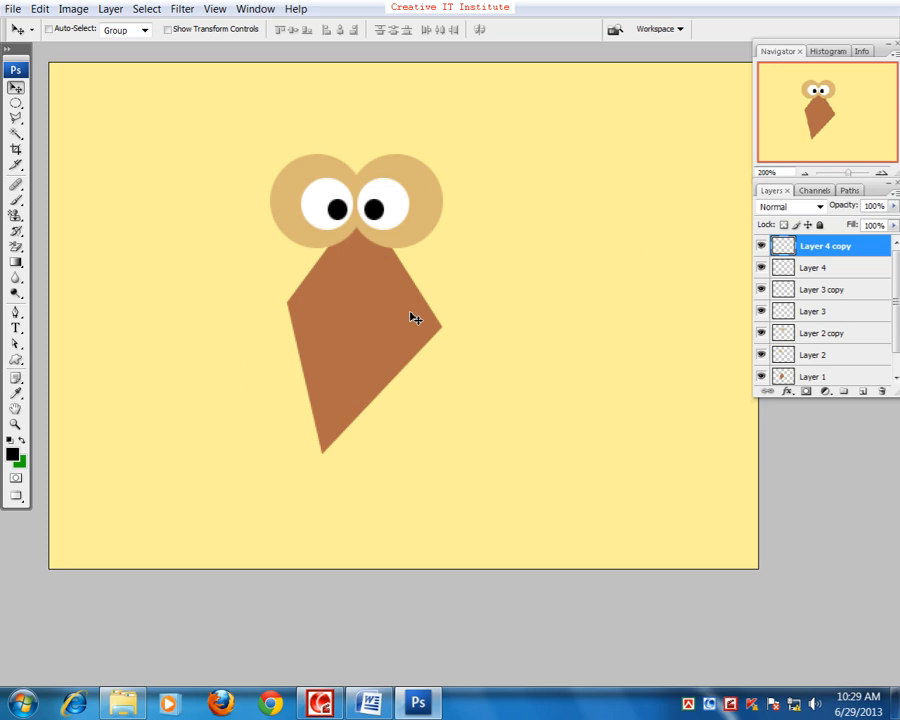
Add a new layer and draw a small four-sided beak selection between and below the eyes with the Polygonal Lasso tool.
left_click(864, 391)
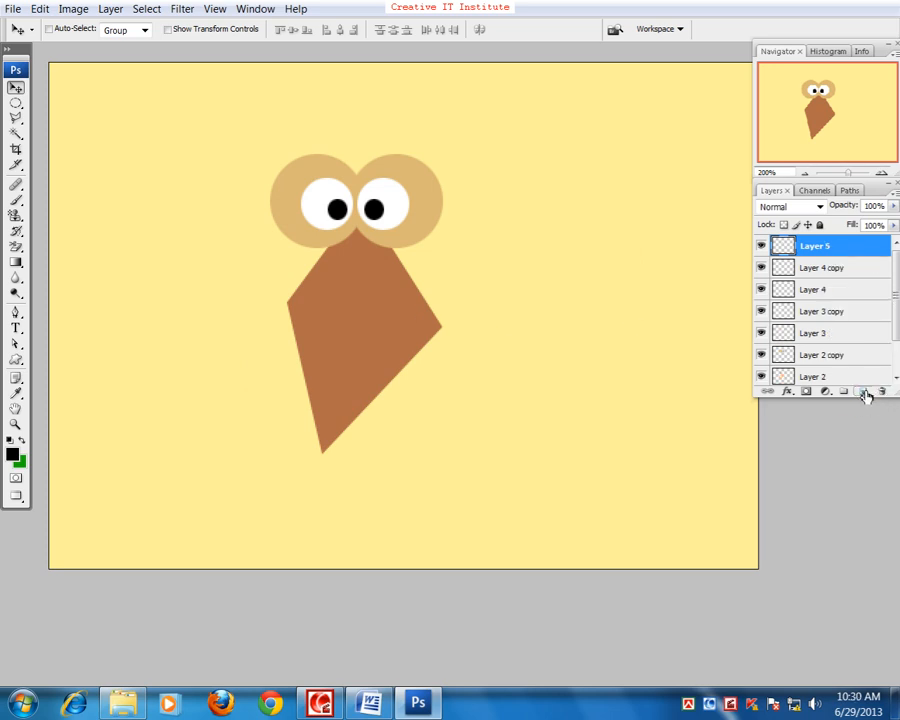
left_click(15, 117)
key("ctrl+plus")
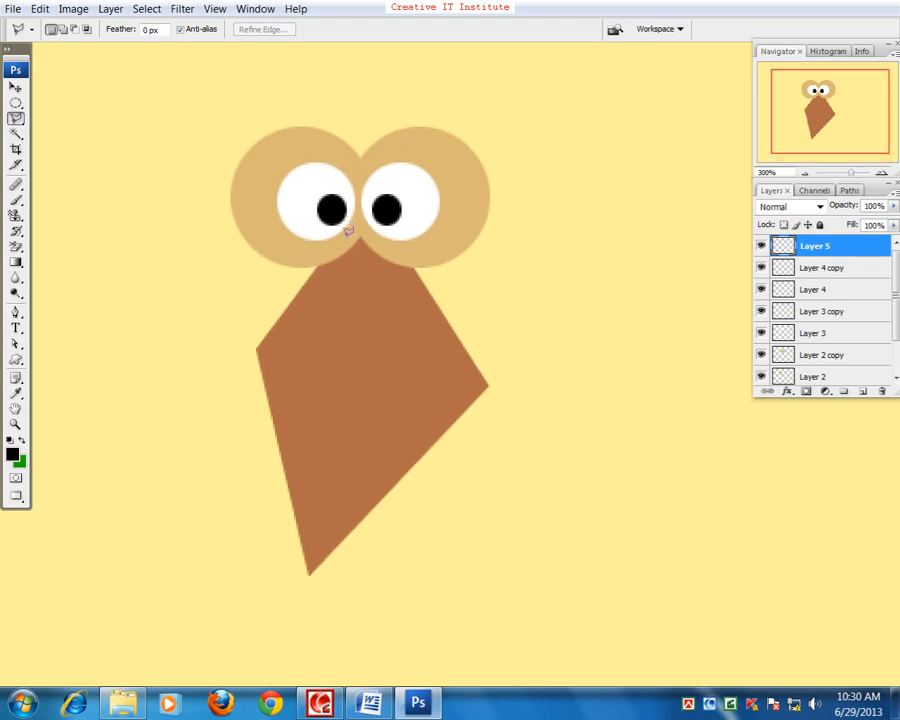
left_click(347, 236)
left_click(381, 245)
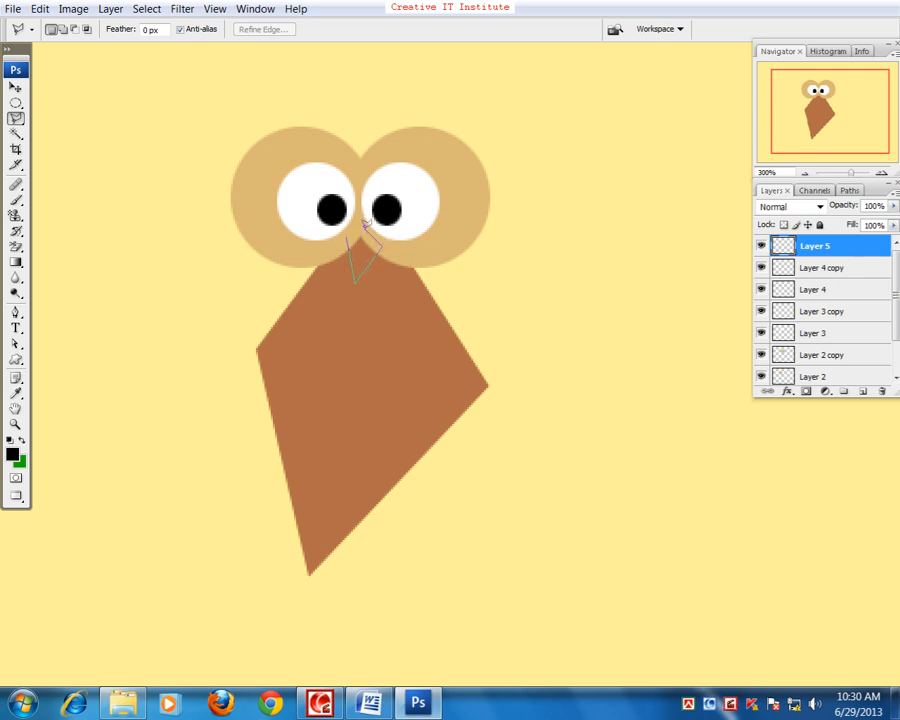
left_click(363, 223)
left_click(350, 234)
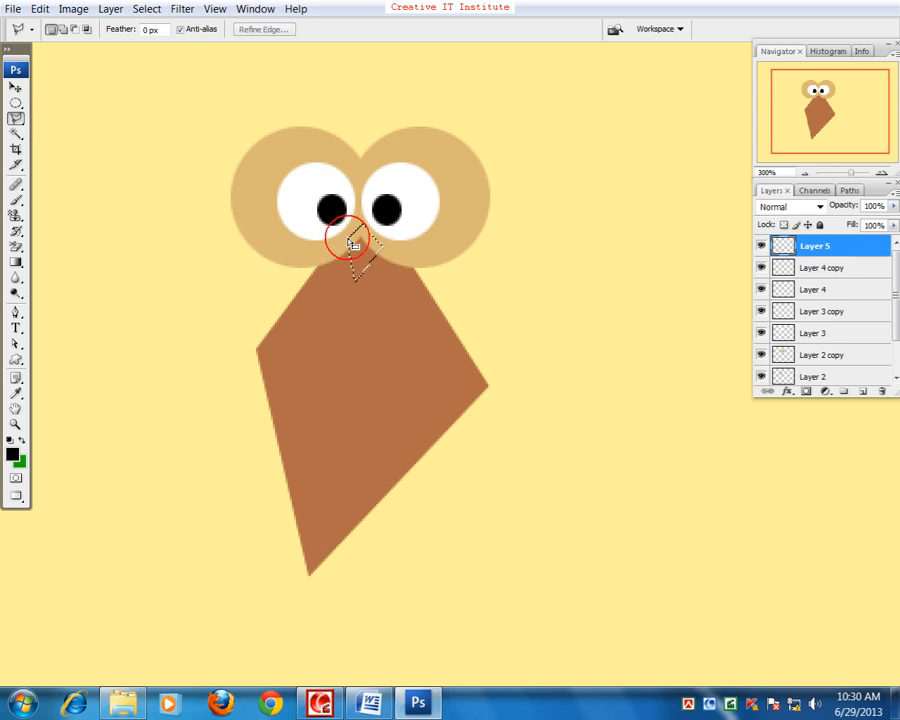
Fill the beak selection with a dark orange.
left_click(12, 455)
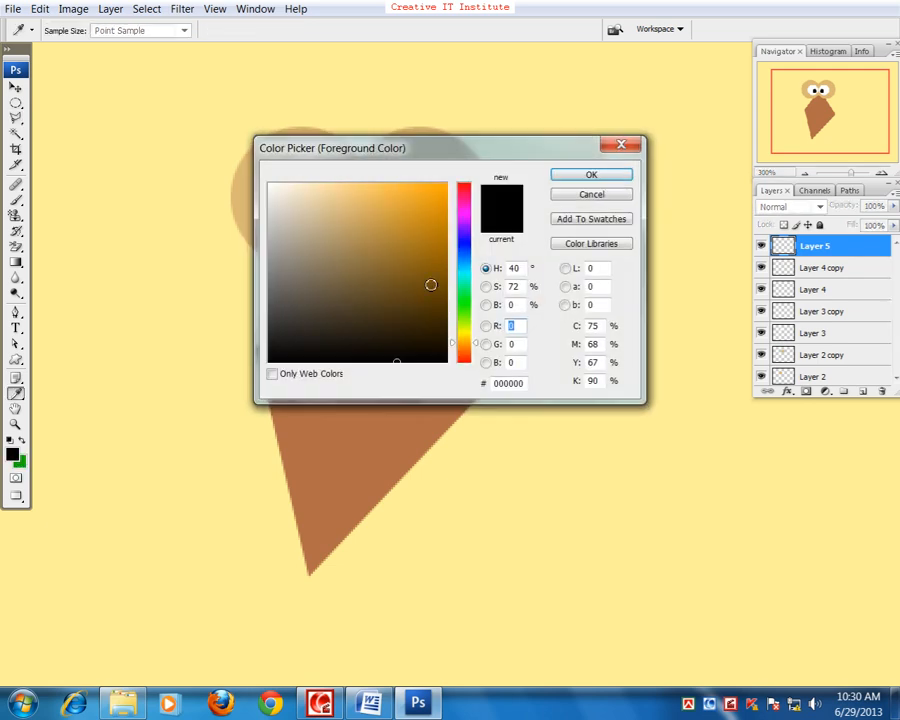
left_click(449, 205)
left_click(562, 175)
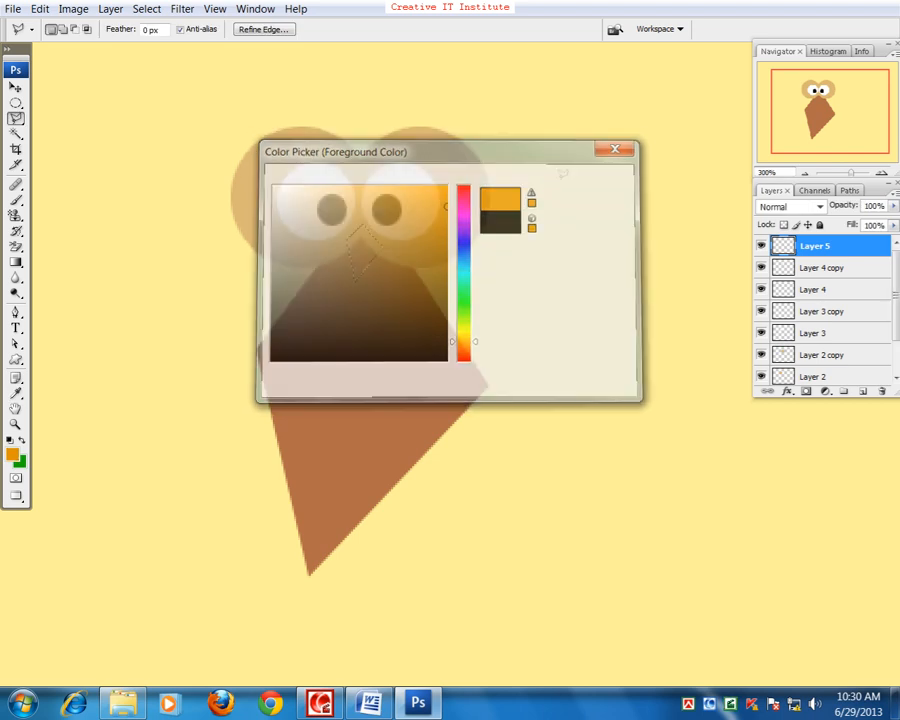
key("alt+BackSpace")
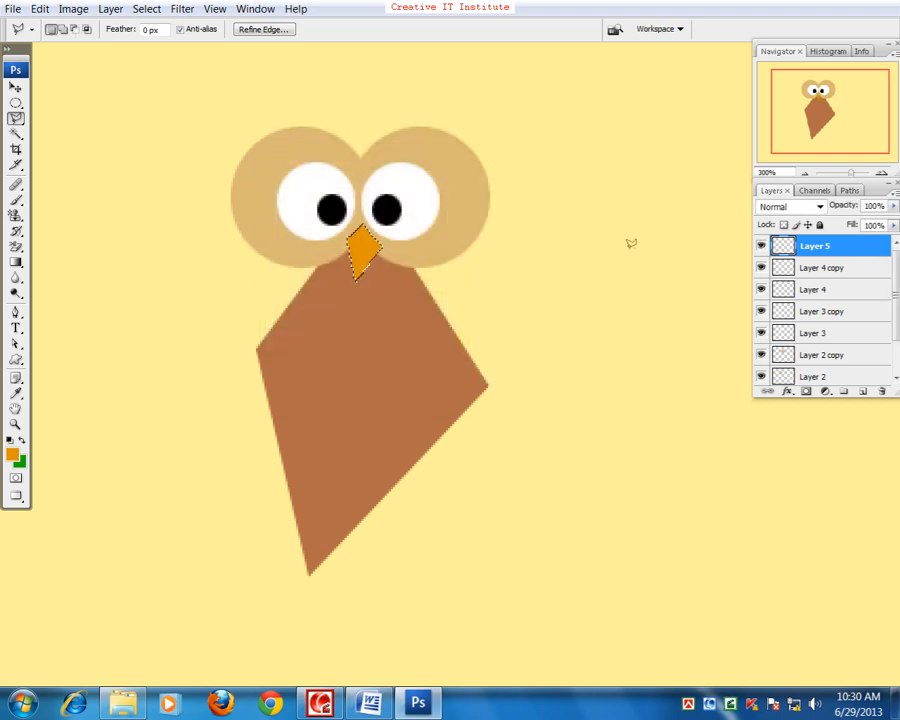
Fill the beak selection with a brighter, fully saturated orange and deselect.
left_click(12, 455)
left_click_drag(473, 340, 468, 346)
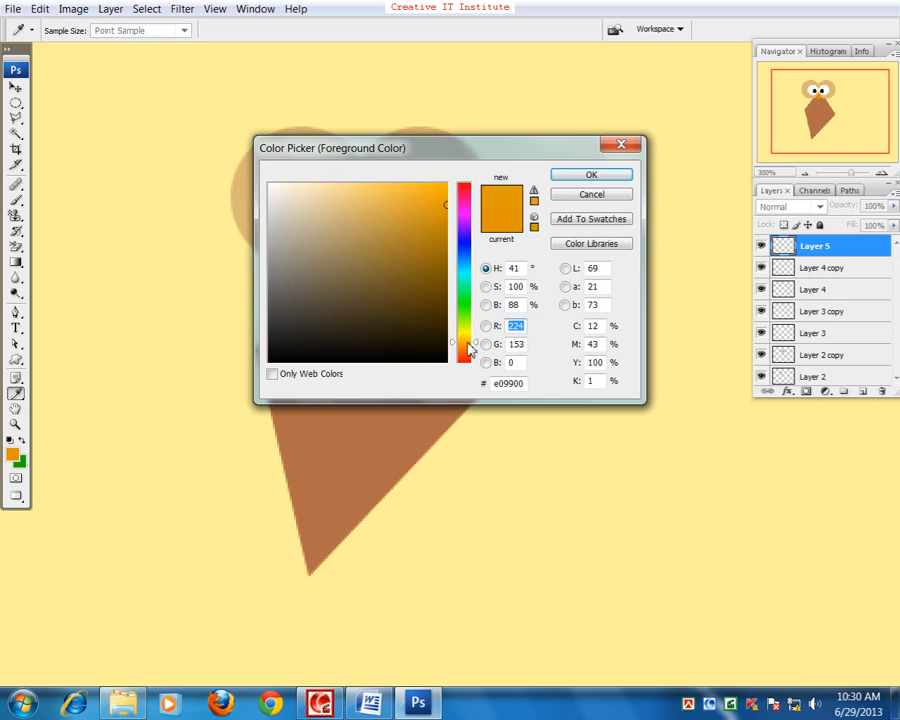
left_click_drag(450, 195, 455, 172)
left_click(575, 177)
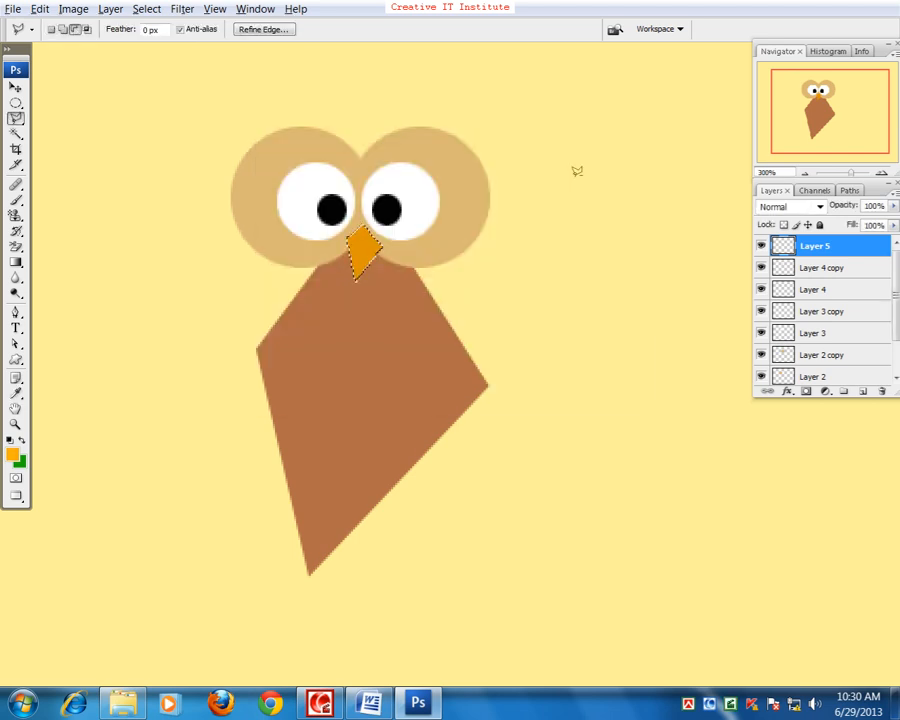
key("ctrl+d")
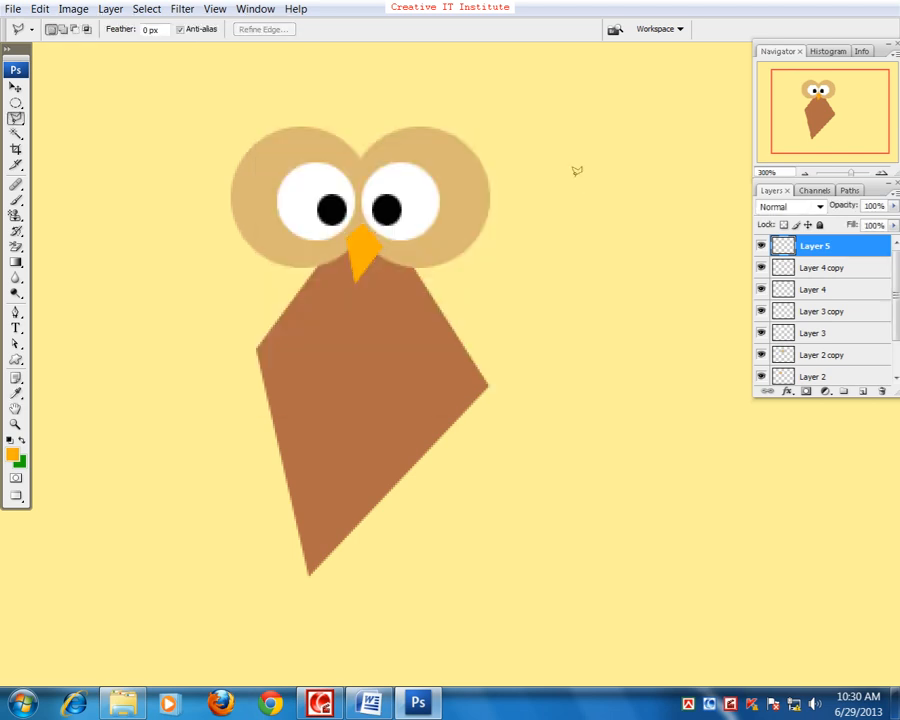
Draw a triangular selection over the upper part of the beak with the Polygonal Lasso tool.
key("ctrl+plus")
left_click_drag(367, 209, 416, 325)
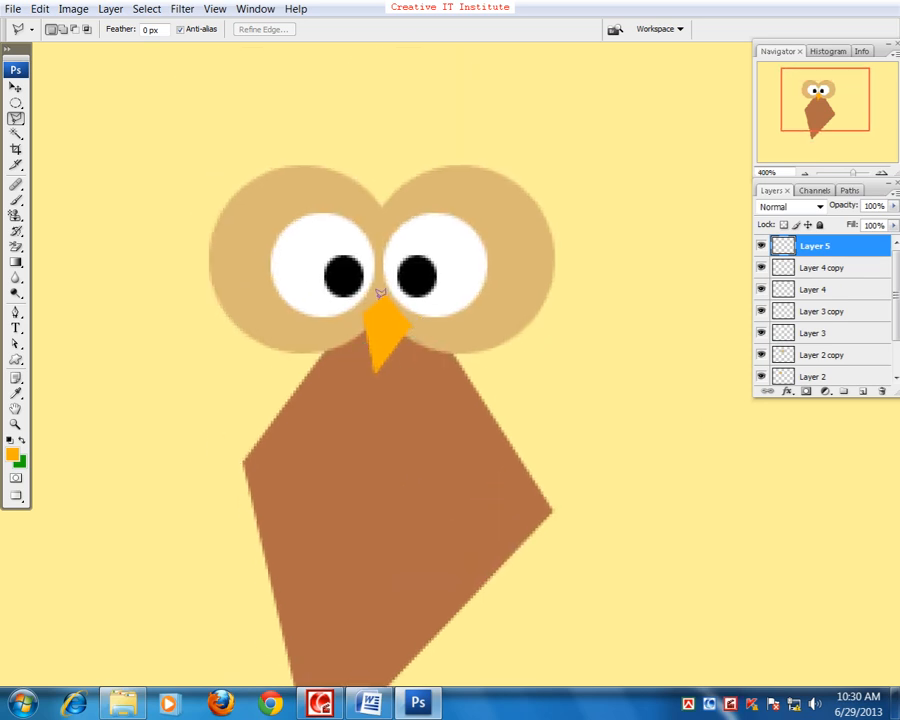
left_click(359, 309)
left_click(367, 320)
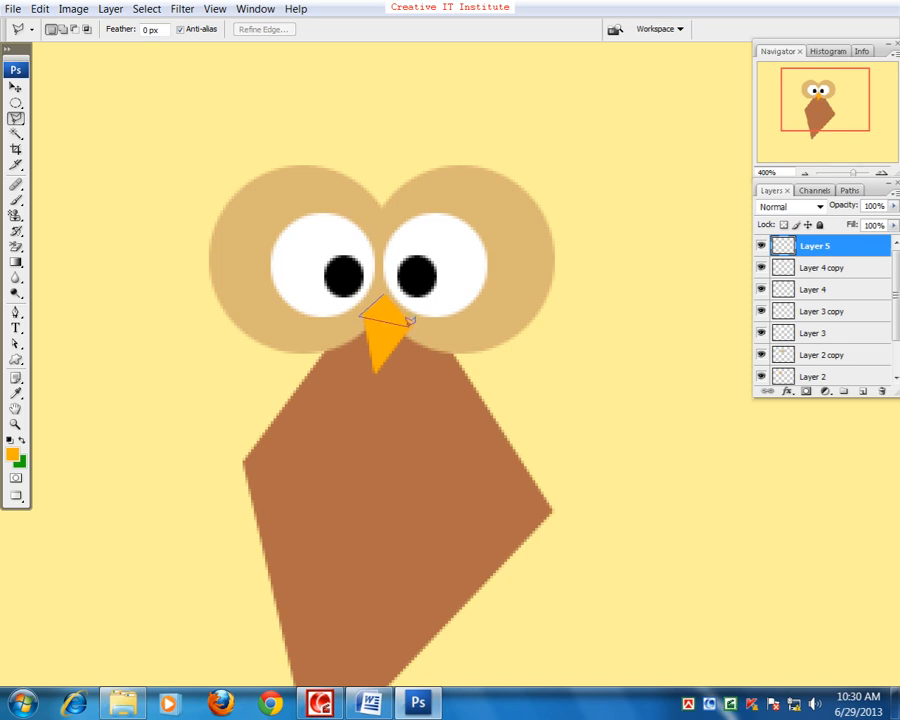
left_click(409, 326)
left_click(386, 293)
left_click(387, 288)
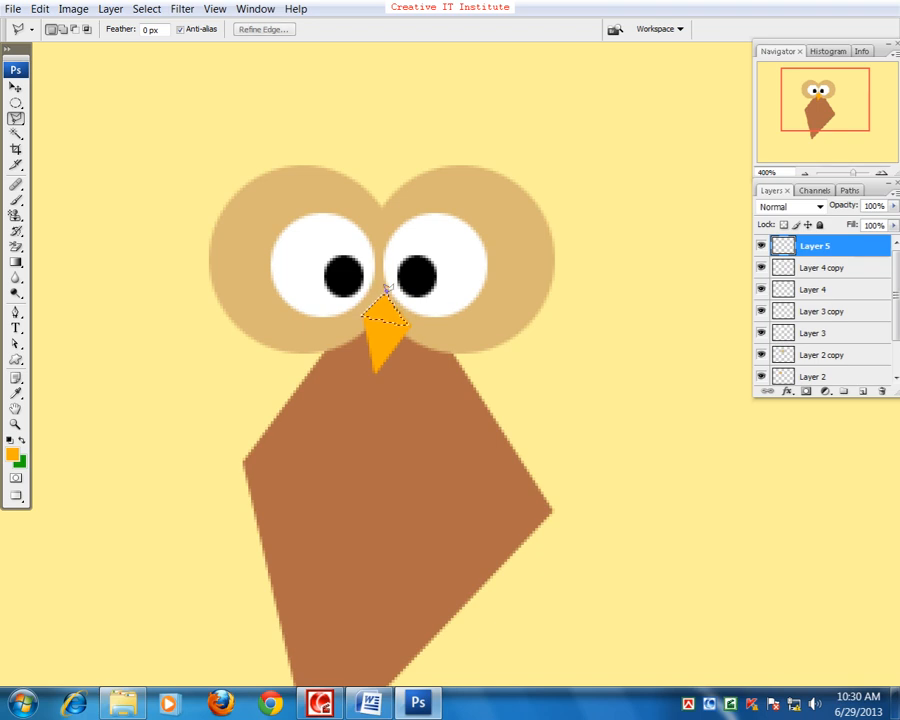
Fill the triangular beak selection with dark golden brown (#ab7a12) on a new layer and deselect.
left_click(12, 455)
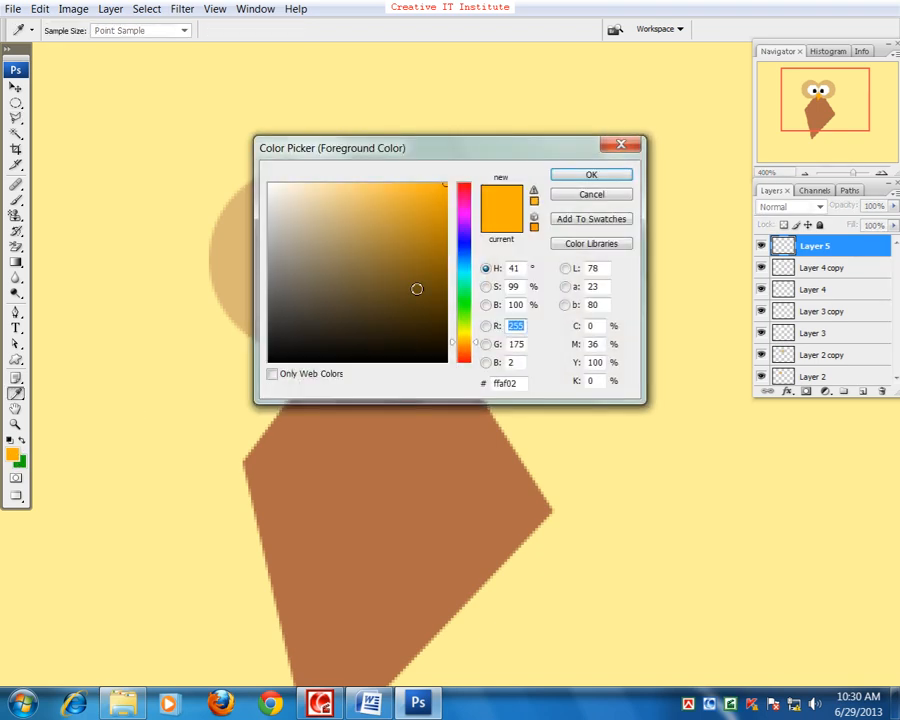
left_click(416, 262)
left_click(428, 242)
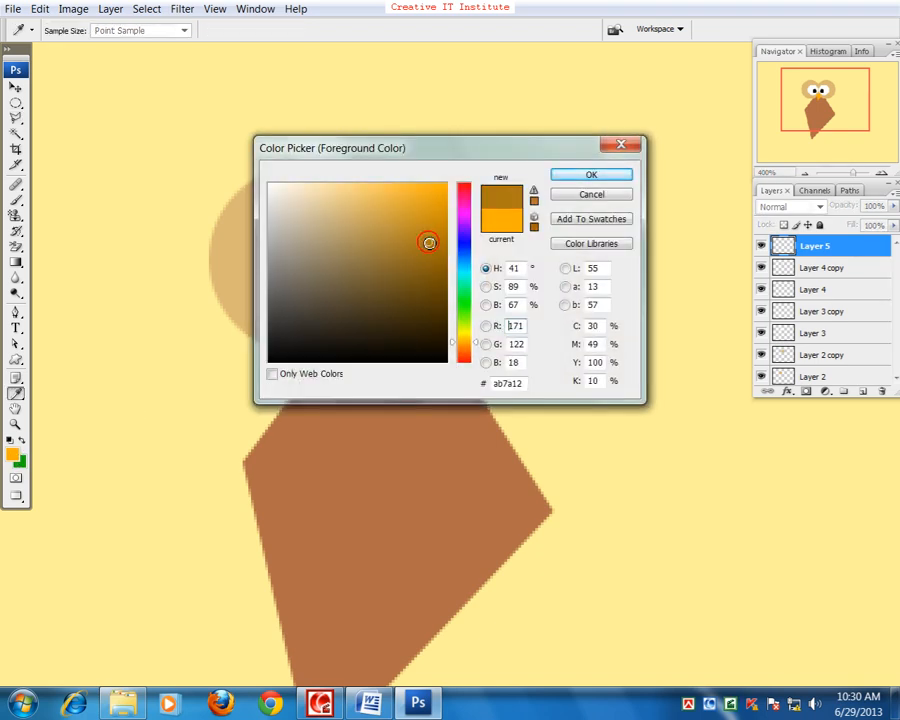
left_click(572, 178)
left_click(863, 391)
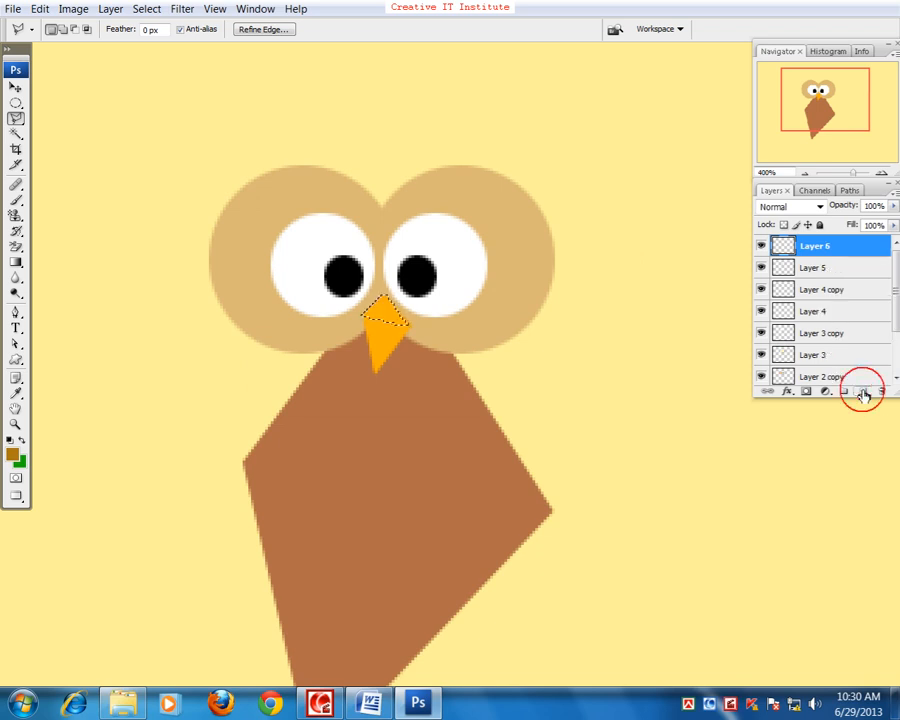
key("alt+BackSpace")
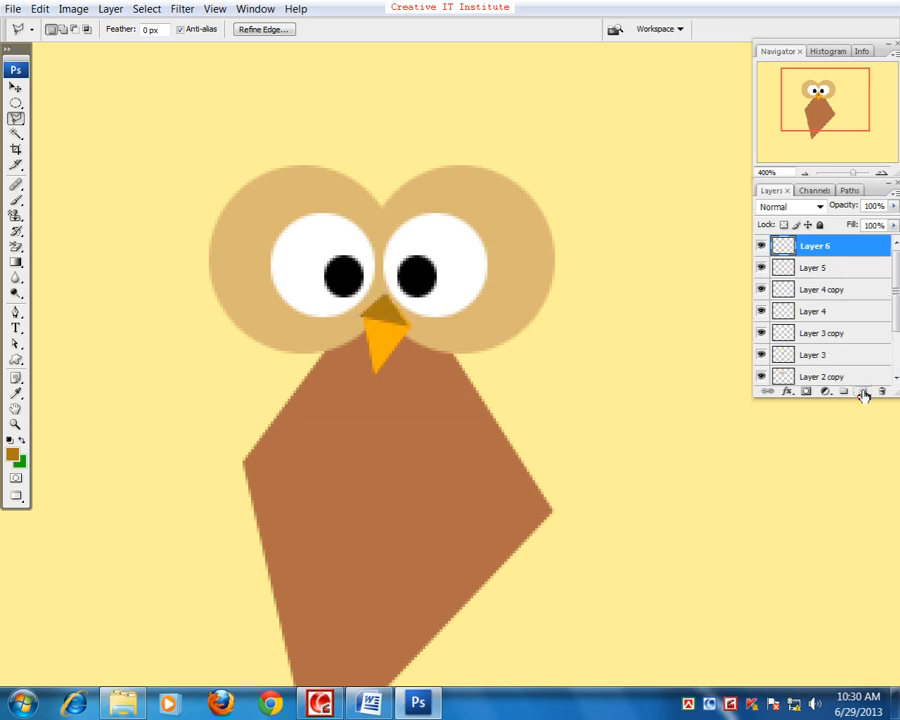
key("ctrl+d")
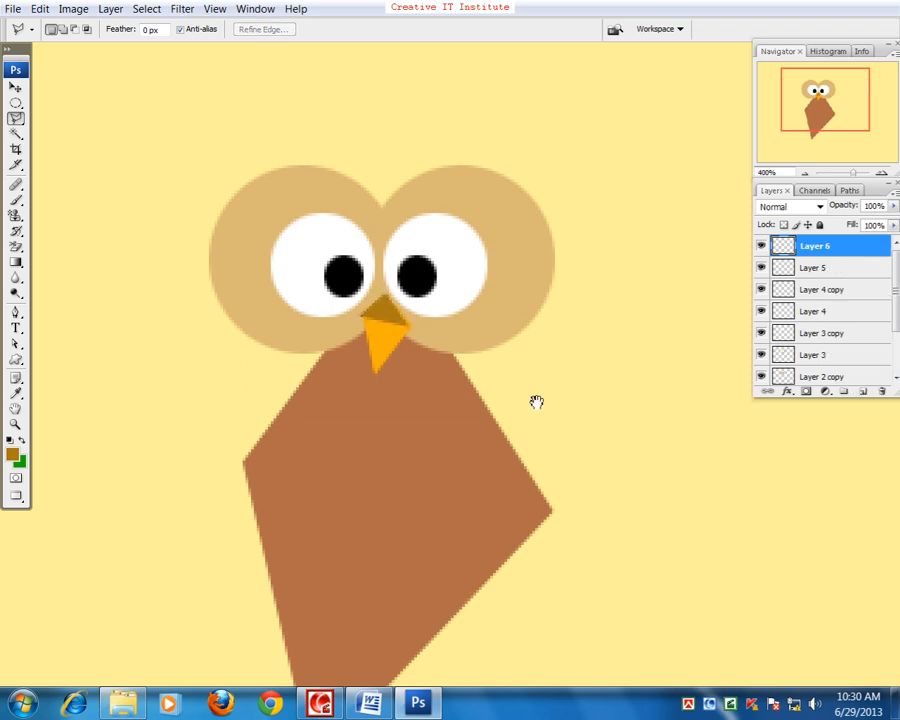
Select the body layer, Layer 1, and move the brown body slightly up and to the left beneath the head.
left_click(15, 87)
key("ctrl+minus")
key("ctrl+minus")
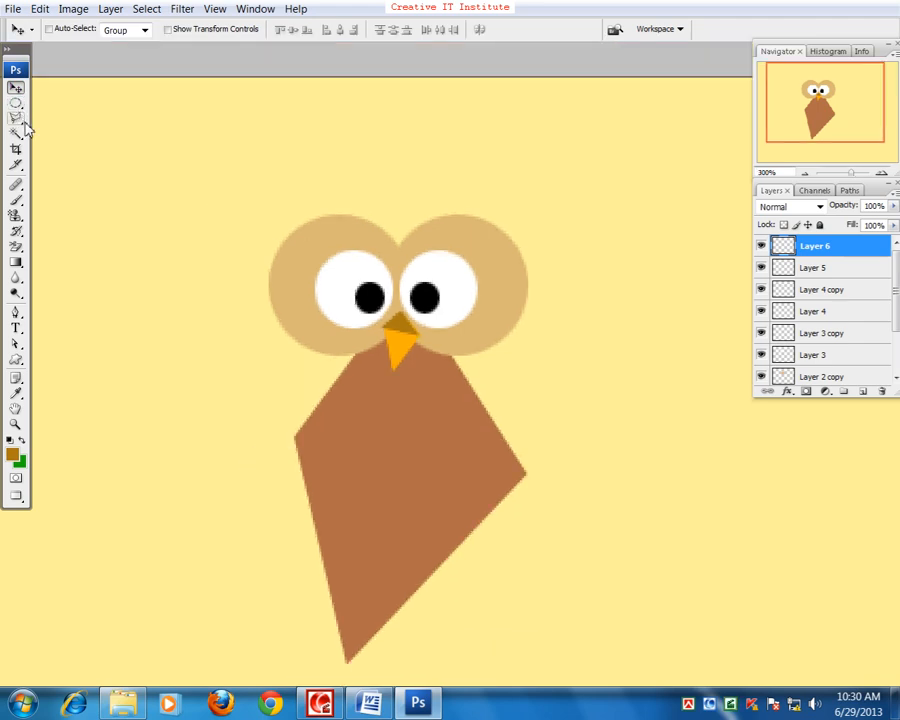
key("ctrl+plus")
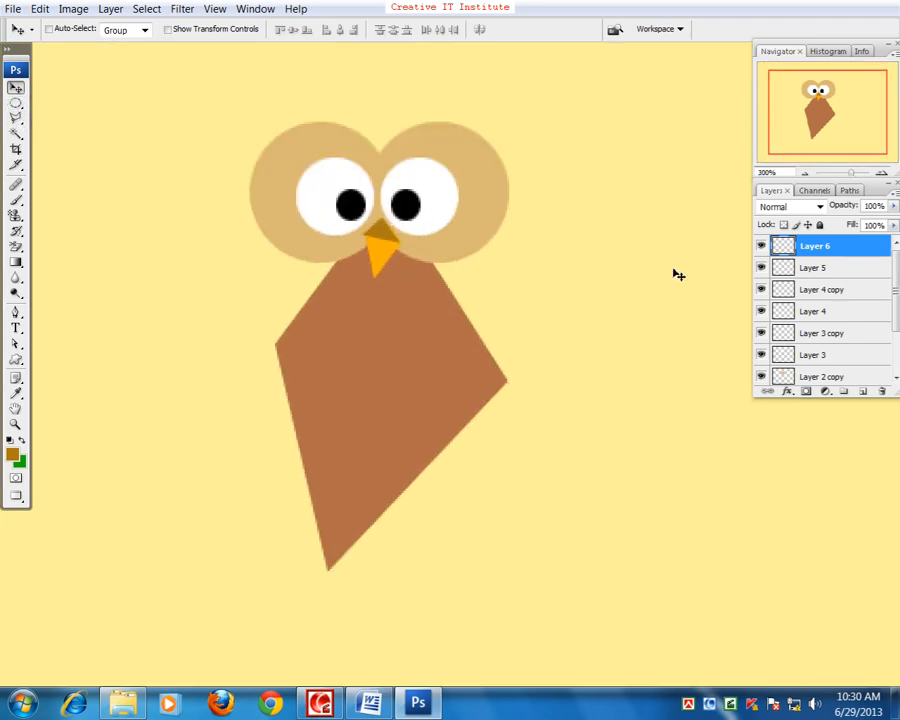
left_click_drag(362, 285, 346, 350)
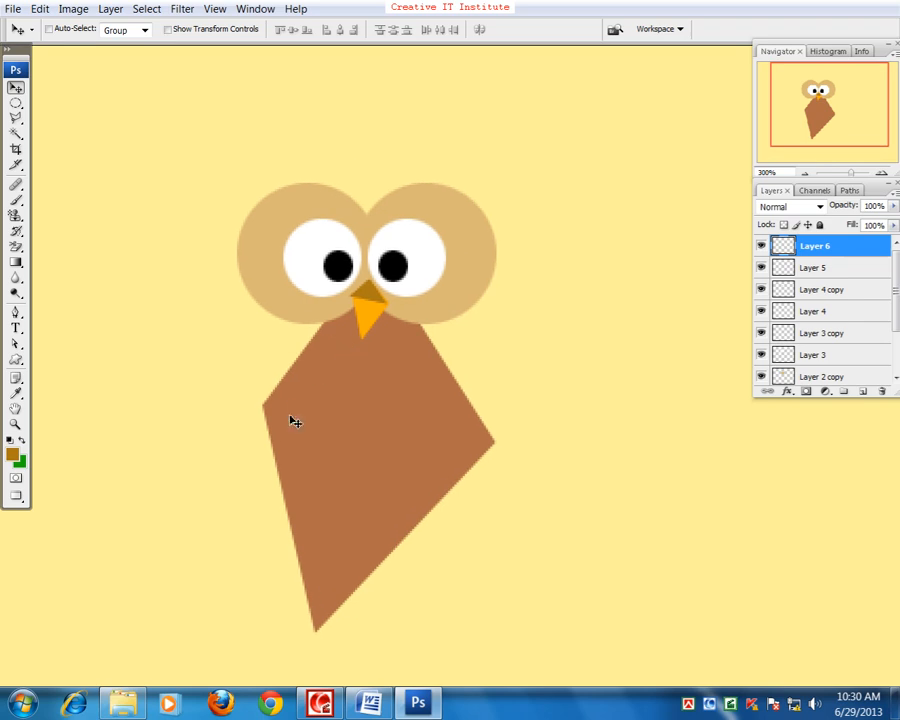
key("ctrl+minus")
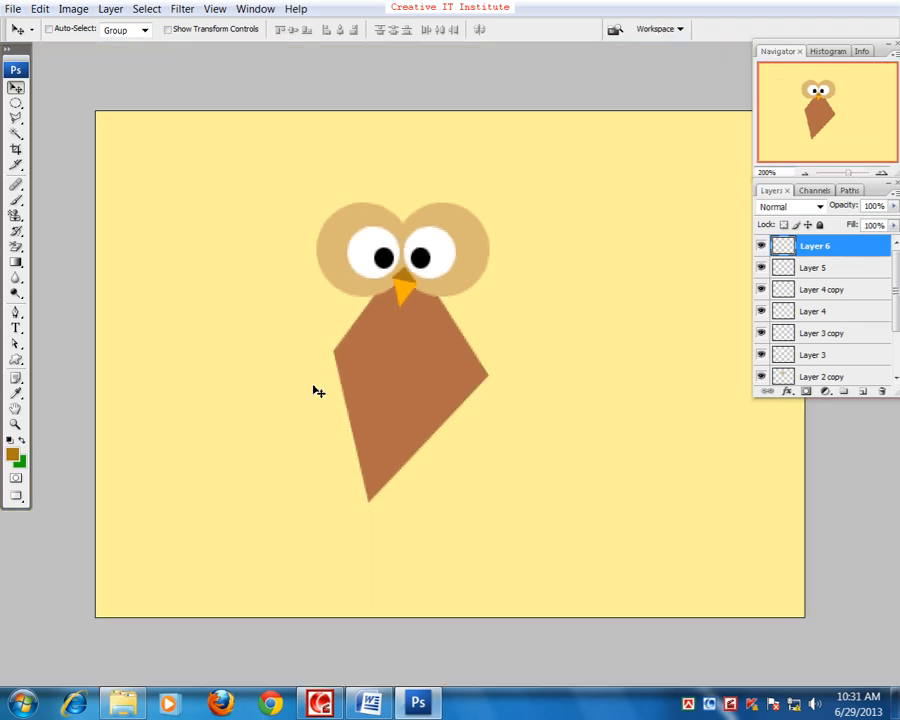
left_click(717, 338)
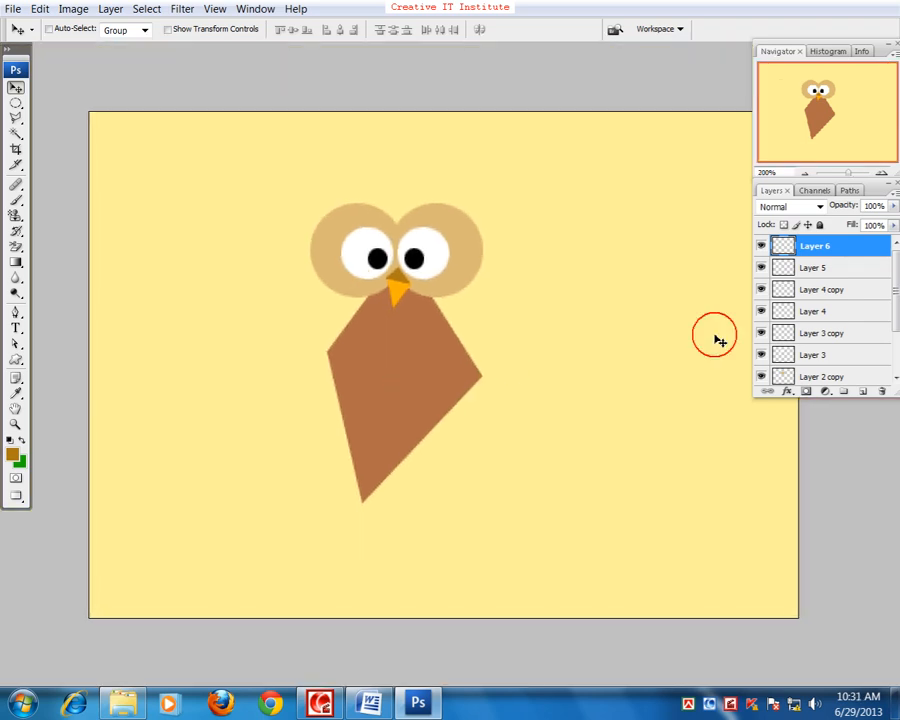
scroll(781, 375, "down", 2)
left_click(788, 374)
left_click_drag(418, 380, 411, 371)
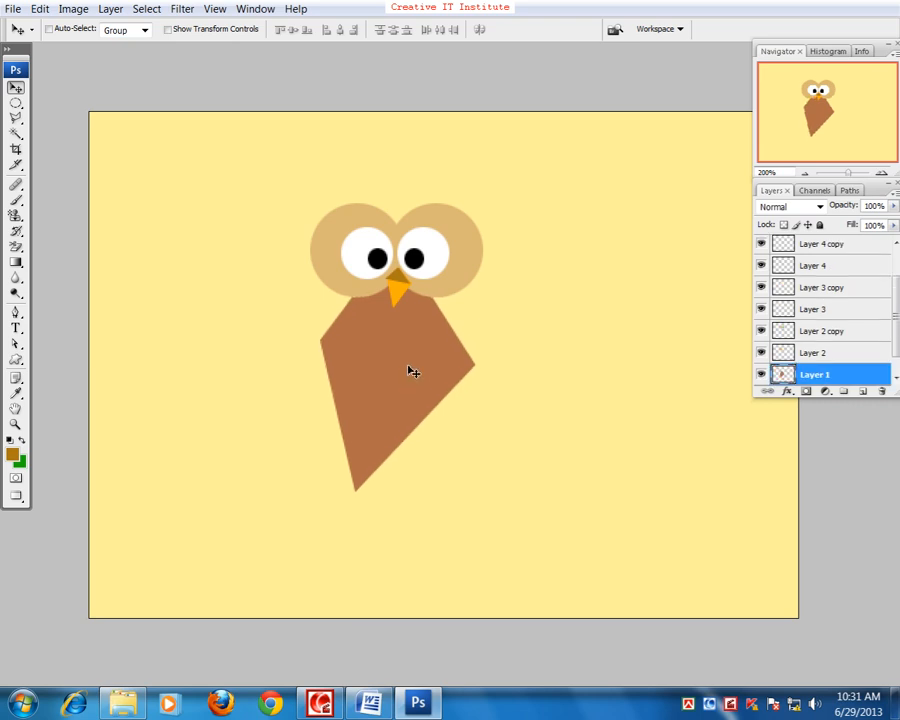
Draw a small clawed foot selection at the body's lower right edge with the Polygonal Lasso tool.
left_click_drag(472, 422, 458, 428)
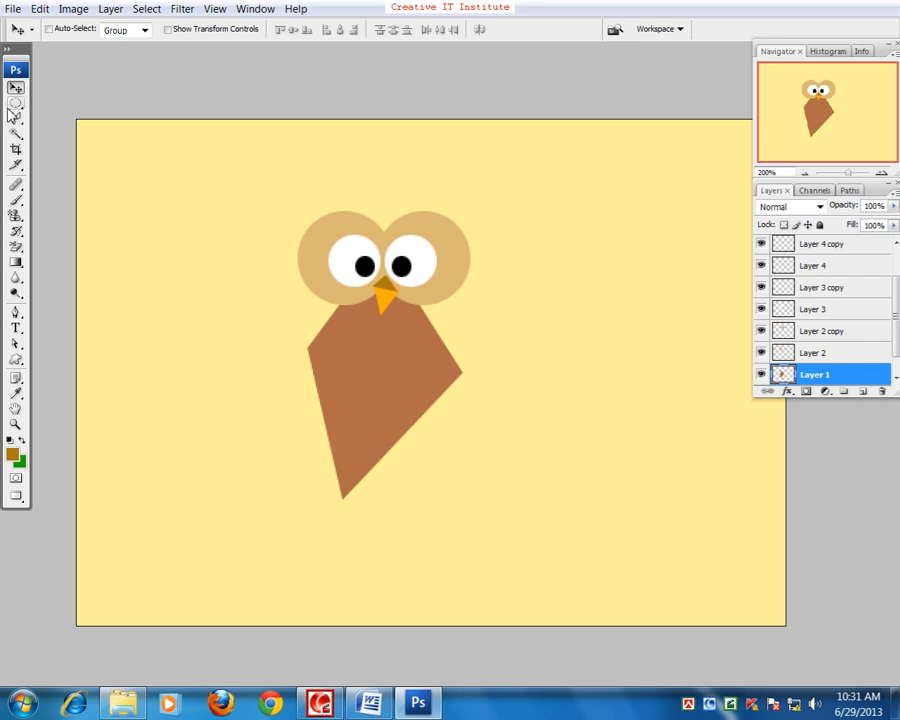
left_click(16, 117)
key("ctrl+plus")
left_click_drag(284, 418, 274, 350)
mouse_move(347, 424)
left_mouse_down()
mouse_move(358, 440)
mouse_move(340, 470)
mouse_move(361, 450)
mouse_move(383, 454)
mouse_move(370, 449)
mouse_move(377, 438)
left_mouse_up()
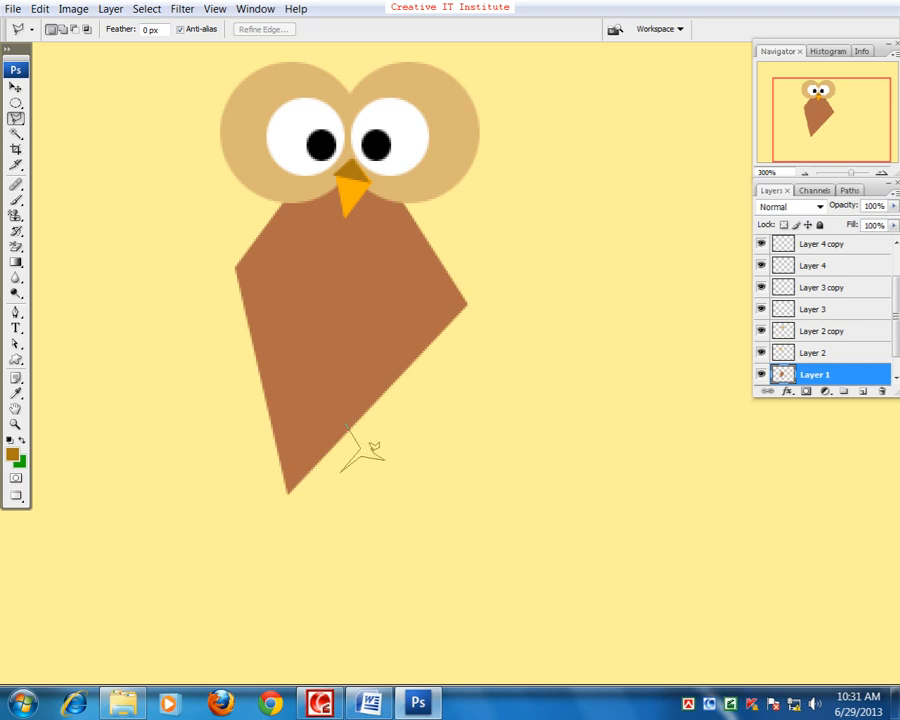
mouse_move(386, 430)
left_mouse_down()
mouse_move(380, 446)
mouse_move(386, 440)
mouse_move(372, 440)
mouse_move(358, 412)
mouse_move(346, 422)
left_mouse_up()
Restore the default colors, fill the foot selection with black on a new layer, and deselect.
key("d")
left_click(861, 391)
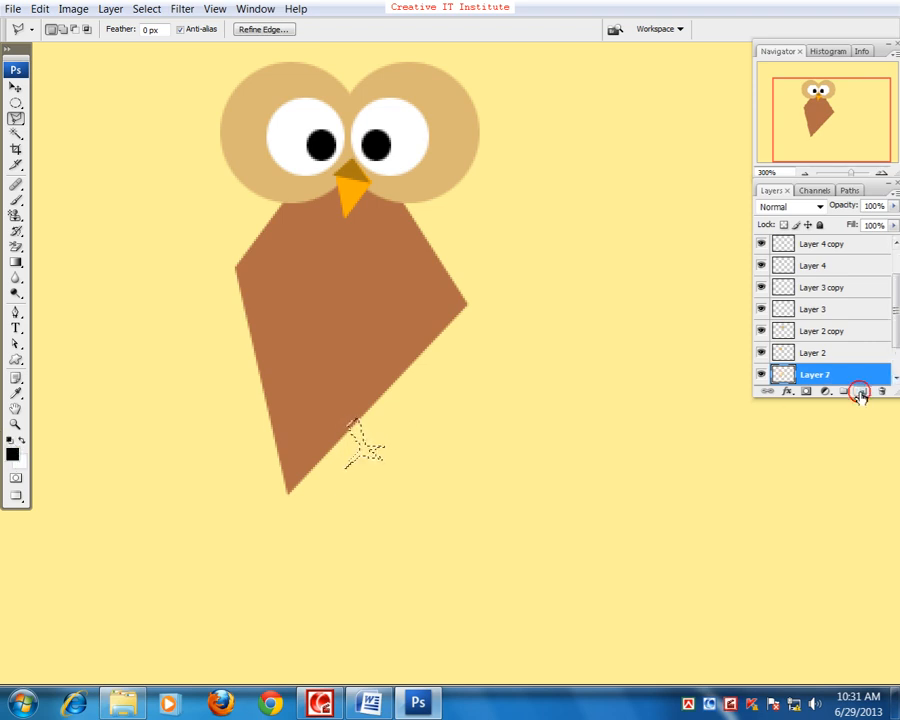
key("alt+BackSpace")
key("ctrl+d")
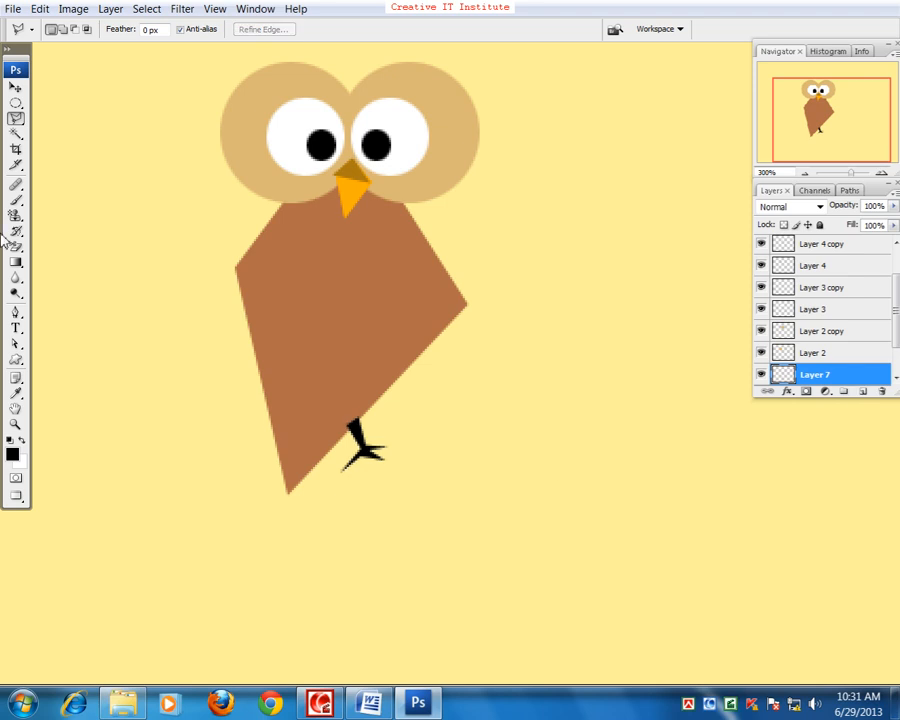
Move the body layer, Layer 1, above the foot layer, Layer 7, so the body covers the top of the leg.
left_click(17, 87)
scroll(864, 358, "down", 2)
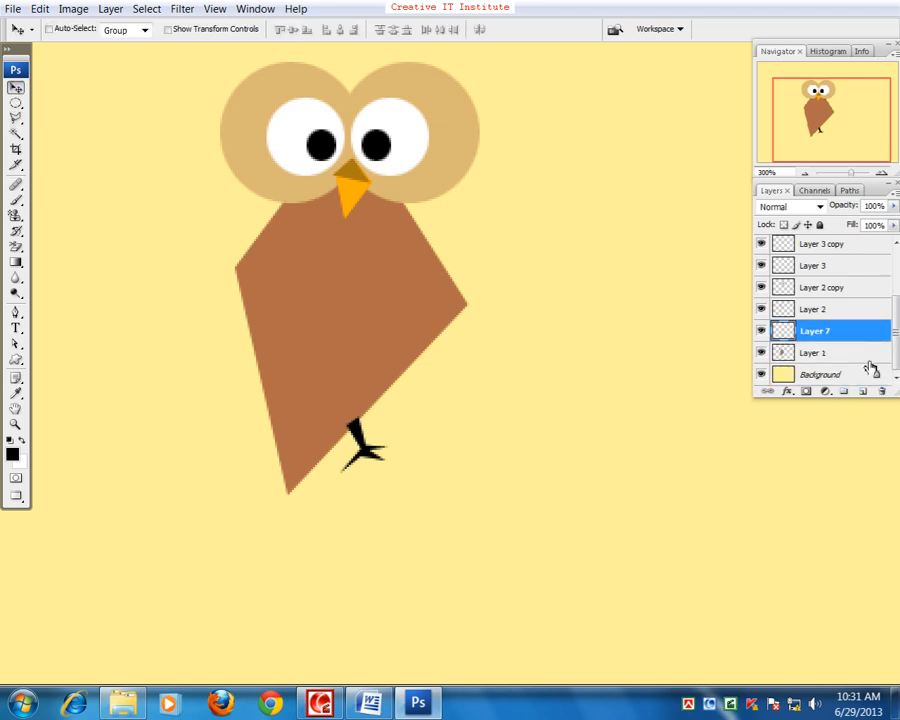
left_click_drag(815, 354, 816, 324)
Delete the stray body copy, and duplicate the foot on Layer 7 up and to the right along the body's lower edge.
left_click_drag(358, 447, 369, 439, "alt")
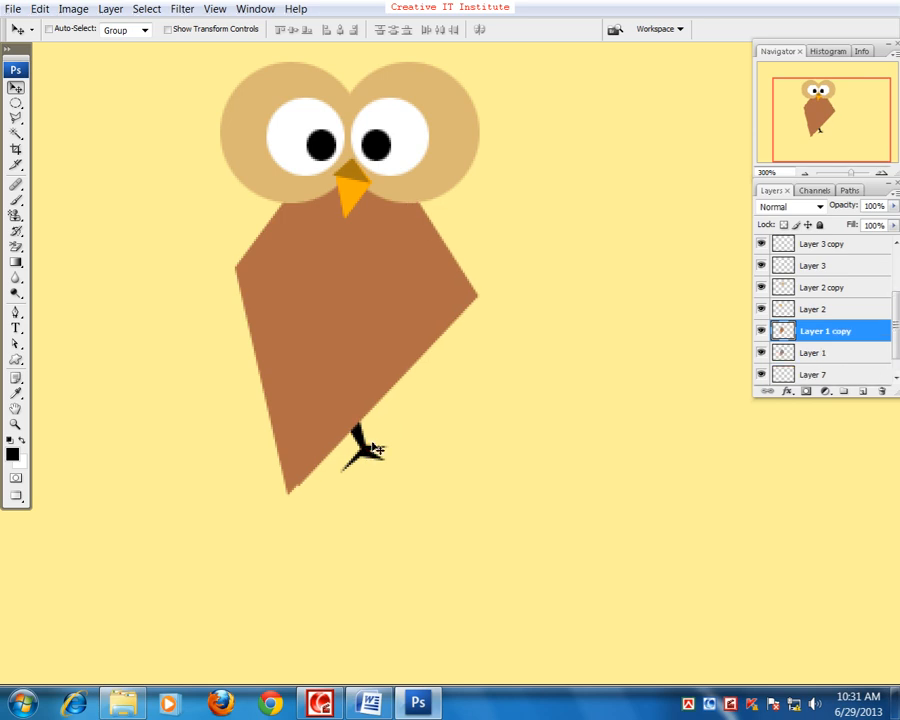
key("Delete")
key("alt+bracketleft")
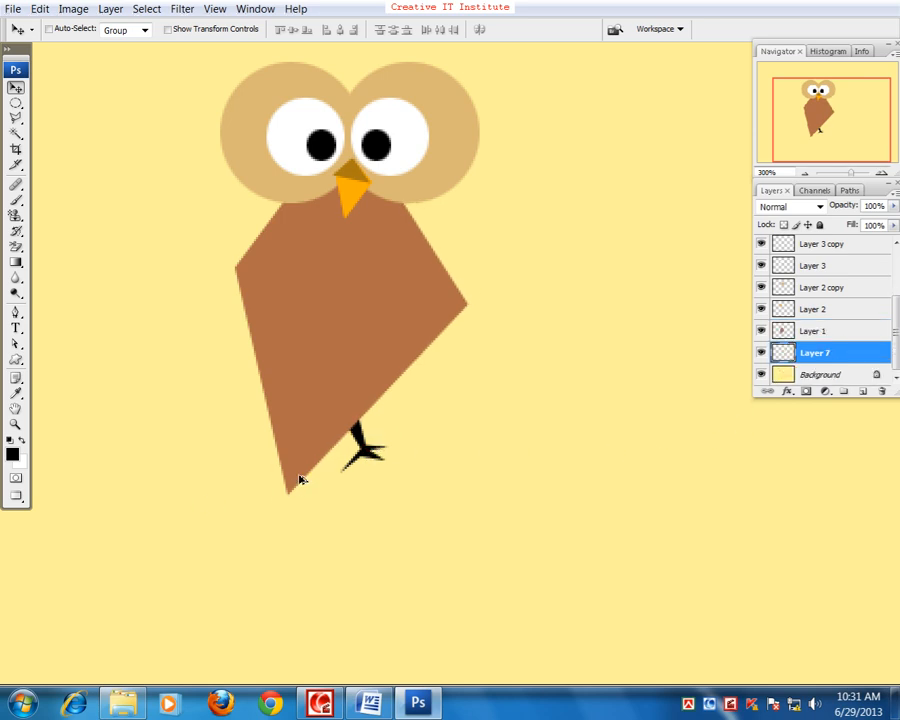
left_click_drag(366, 460, 397, 425, "alt")
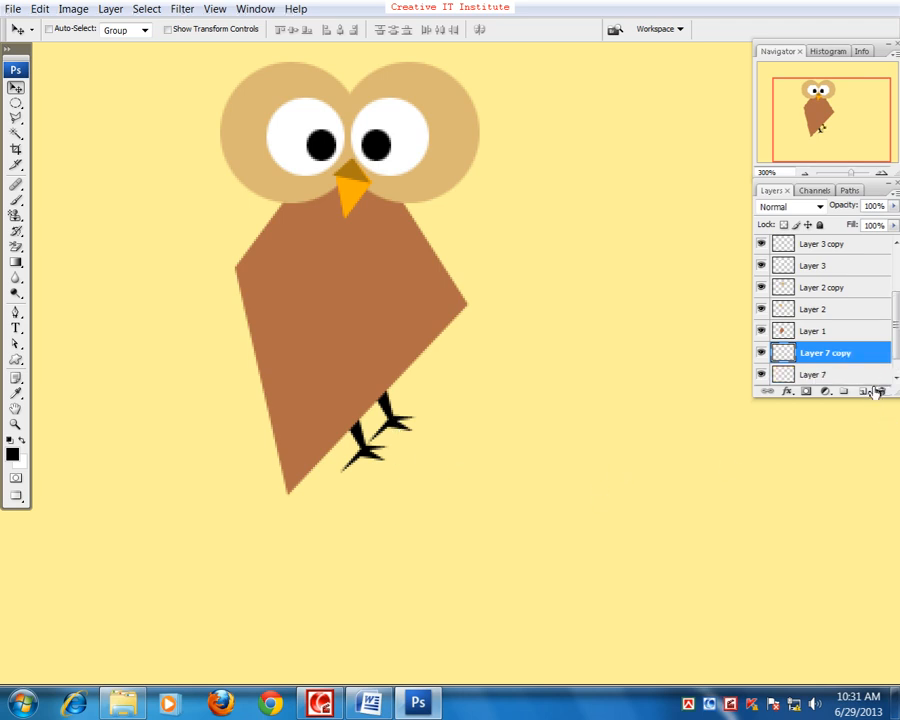
Add a new layer directly above the Background and start a Polygonal Lasso outline along the upper edge of a branch beneath the feet.
left_click(871, 375)
left_click(862, 391)
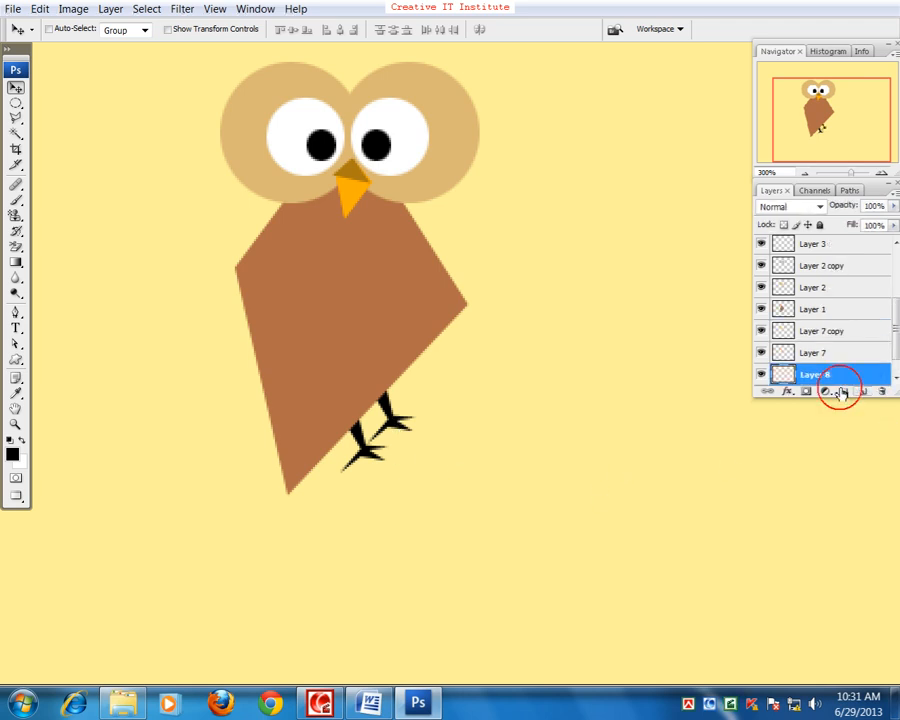
key("ctrl+minus")
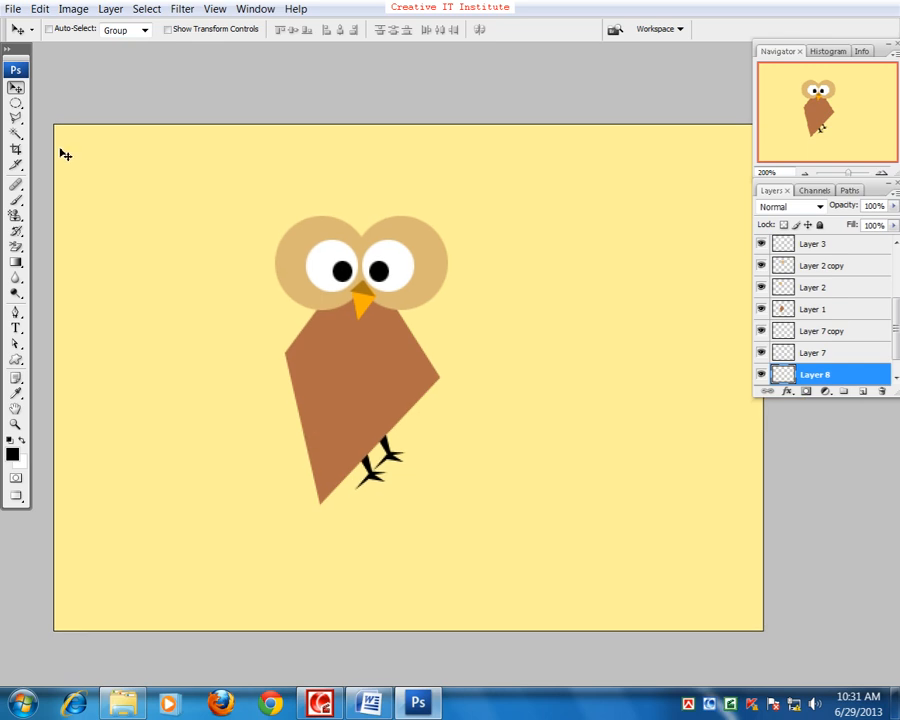
left_click(15, 118)
left_click(256, 557)
left_click(336, 525)
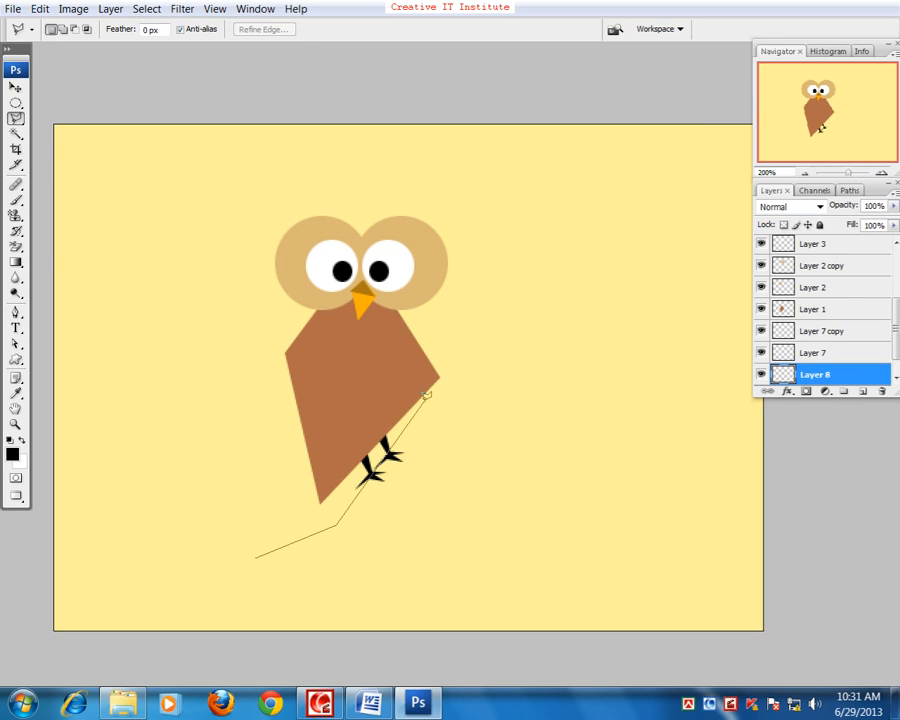
left_click(426, 397)
Continue the lasso outline around three pointed twigs right of the bird and back down along the branch's lower edge.
left_click(425, 300)
left_click(431, 396)
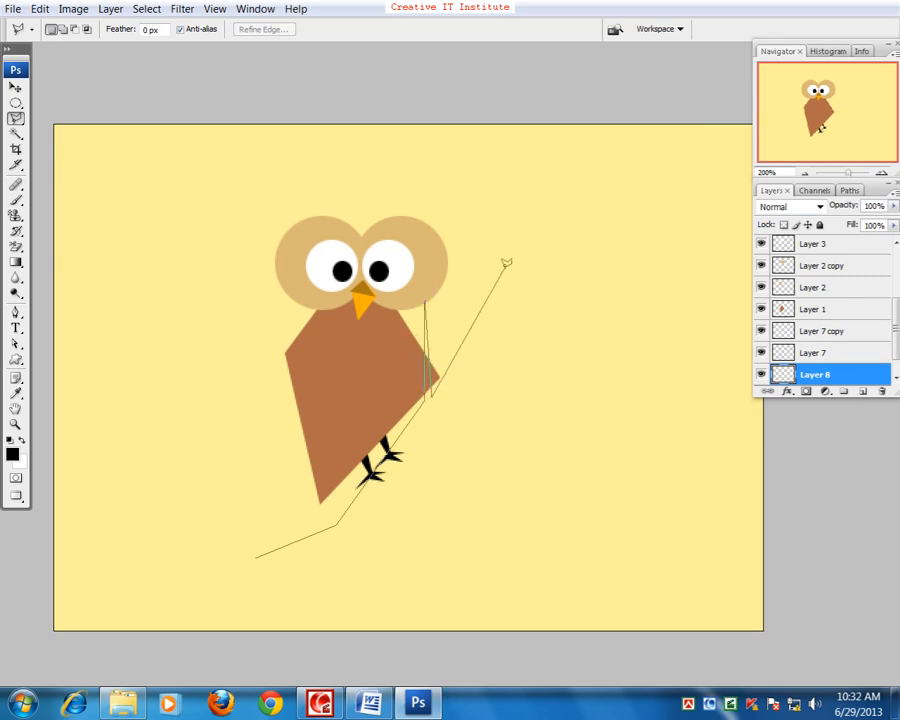
left_click(510, 263)
left_click(453, 387)
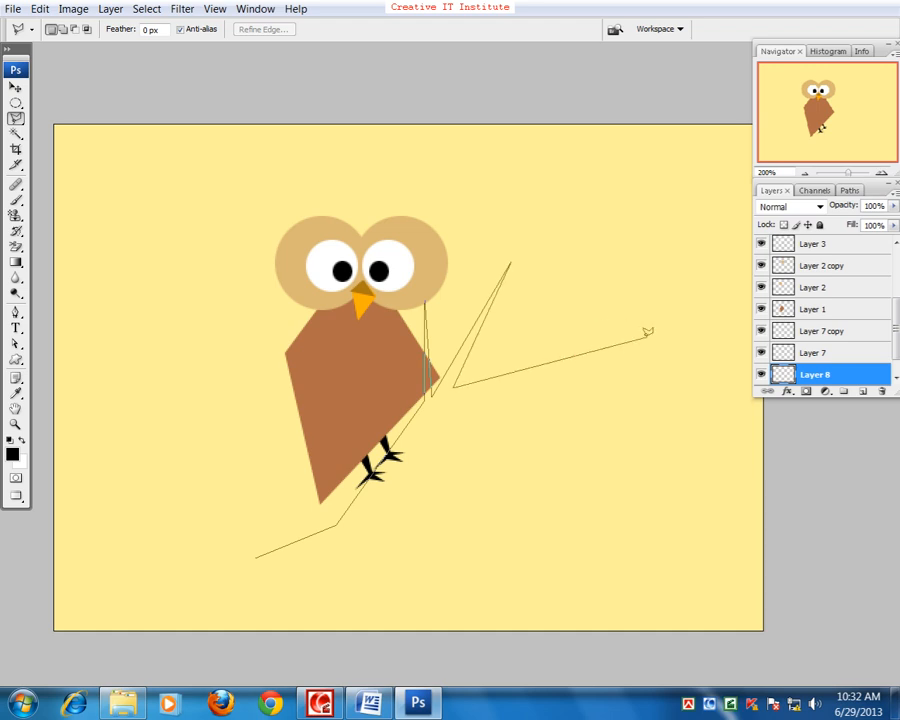
left_click(668, 321)
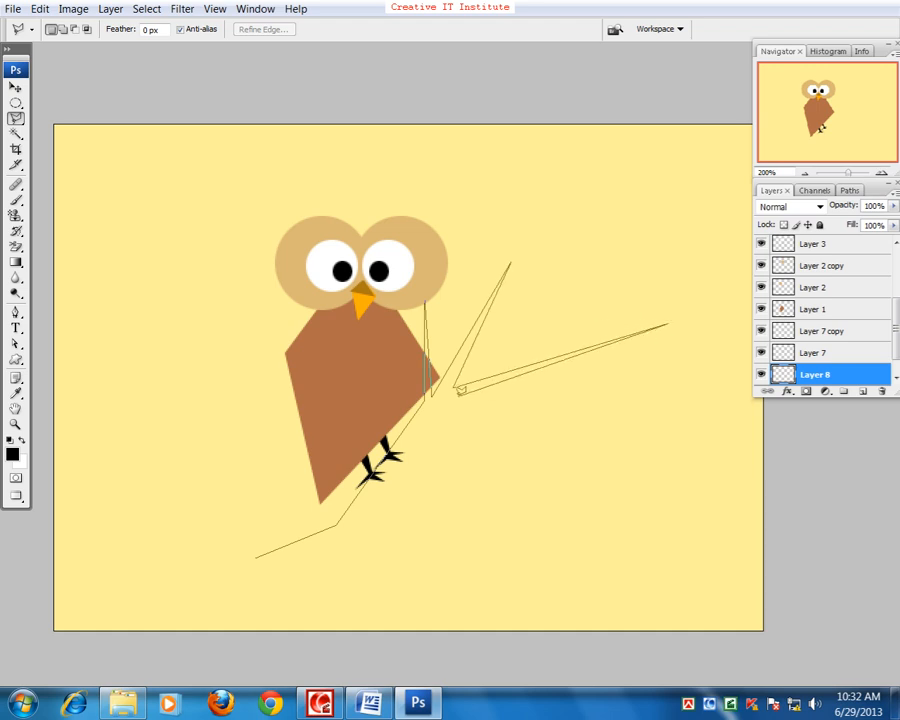
left_click(453, 395)
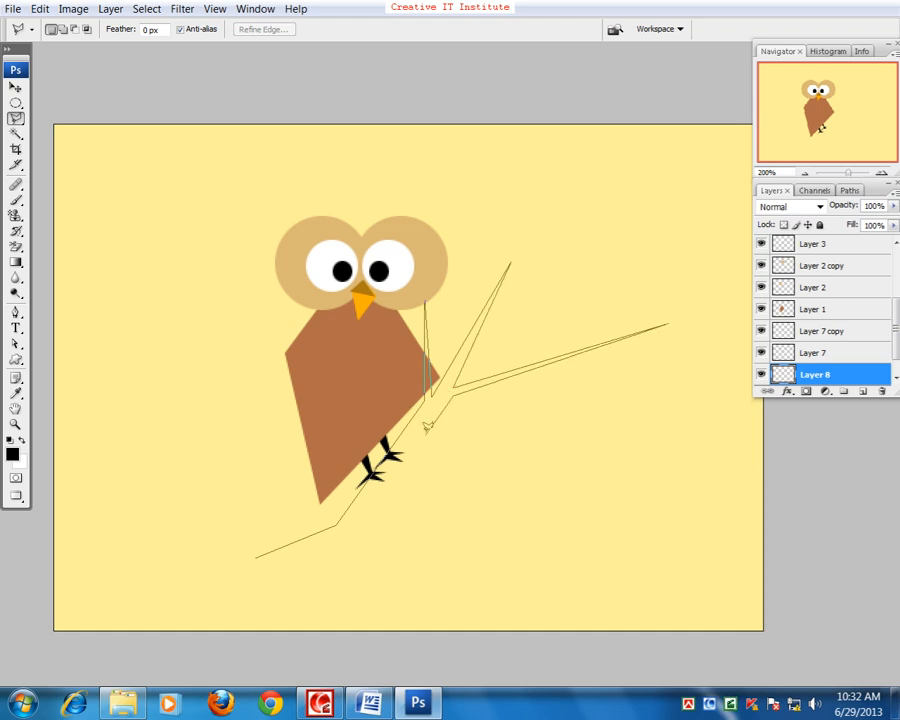
left_click(365, 548)
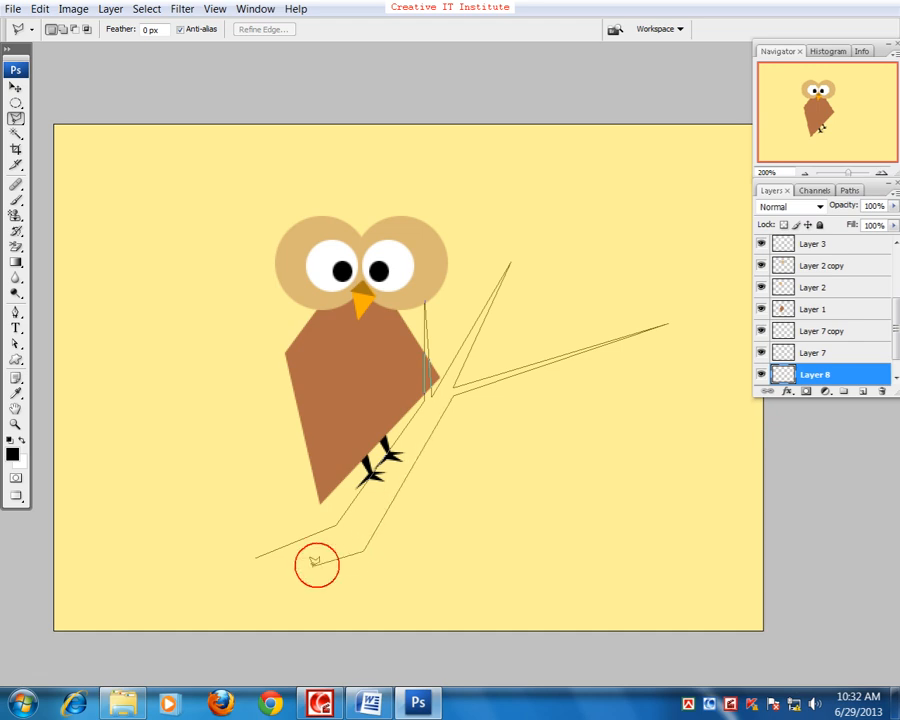
Continue the lasso outline from the branch's underside around a trunk base below the canvas and up the trunk's outer edge to a pointed notch.
left_click(255, 606)
scroll(250, 640, "down", 3)
left_click(249, 633)
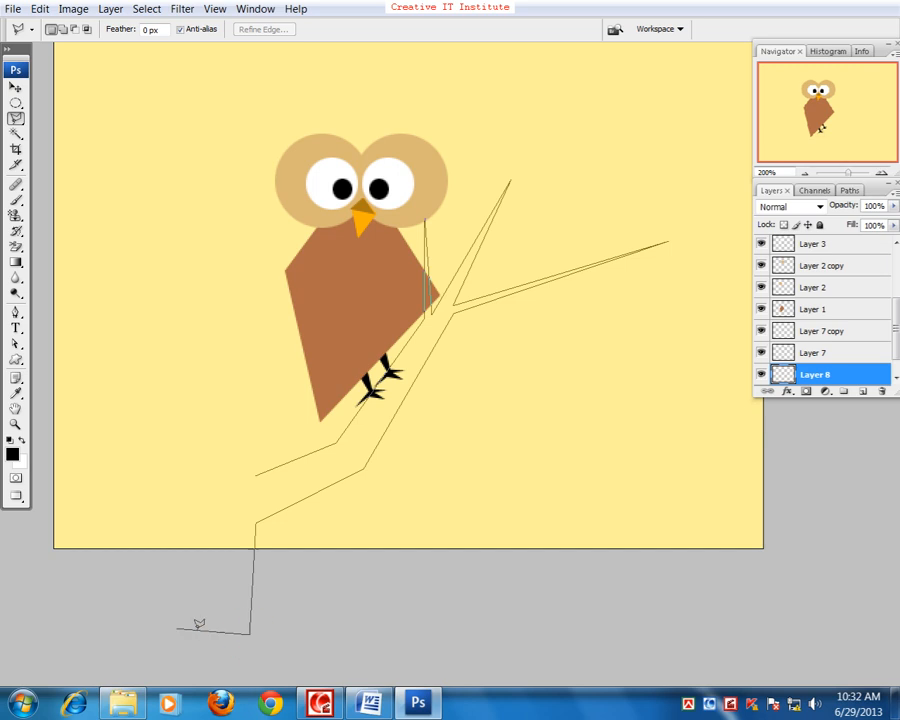
left_click(137, 627)
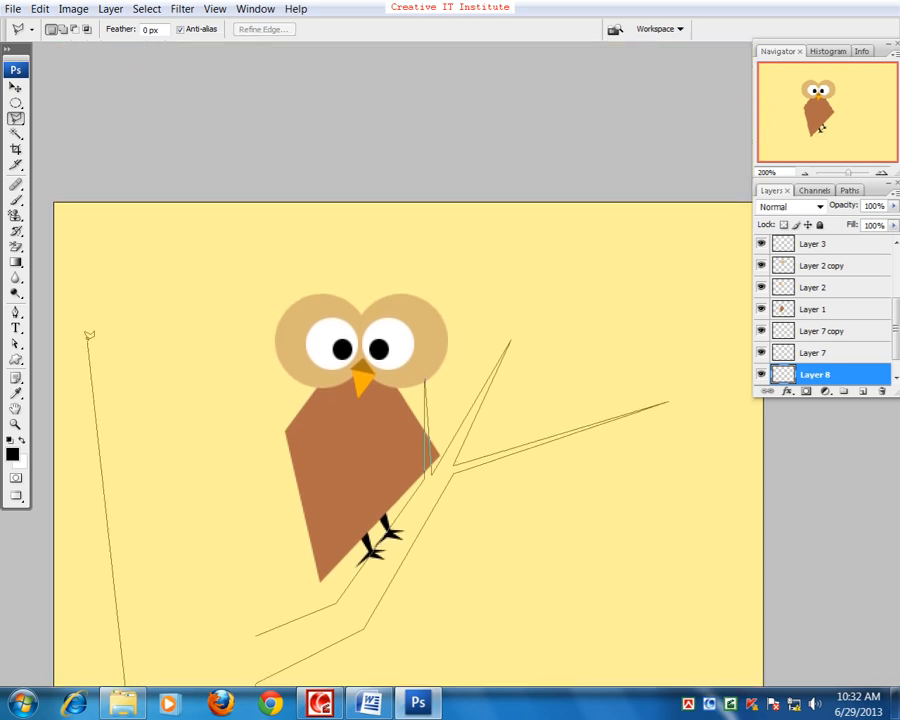
left_click(119, 351)
left_click(142, 405)
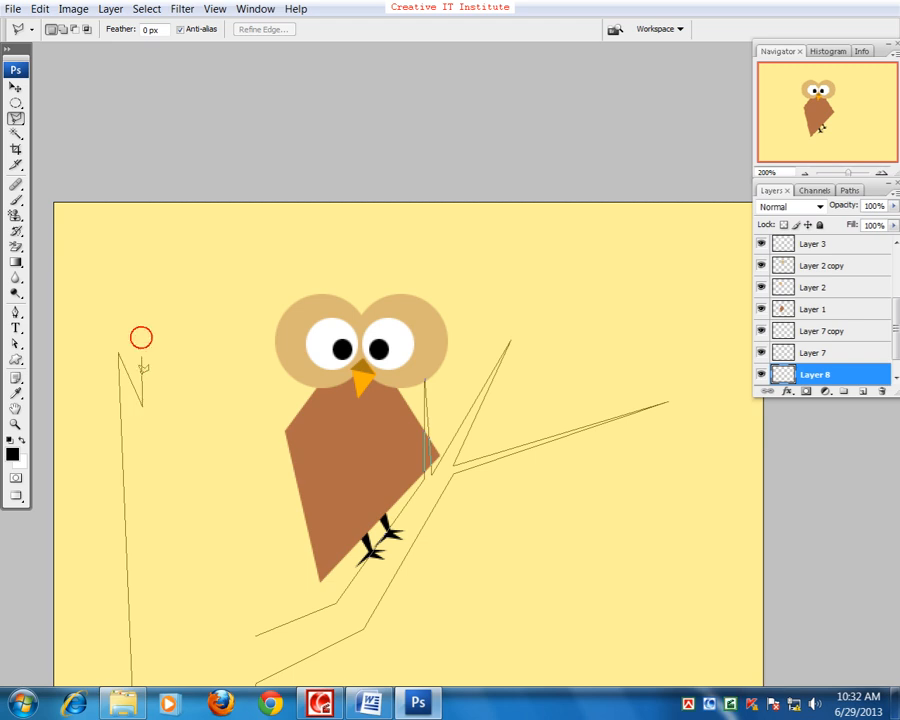
Carry the trunk outline above the canvas, down its inner edge and around a short pointed twig, closing the selection at the branch's start.
left_click(116, 150)
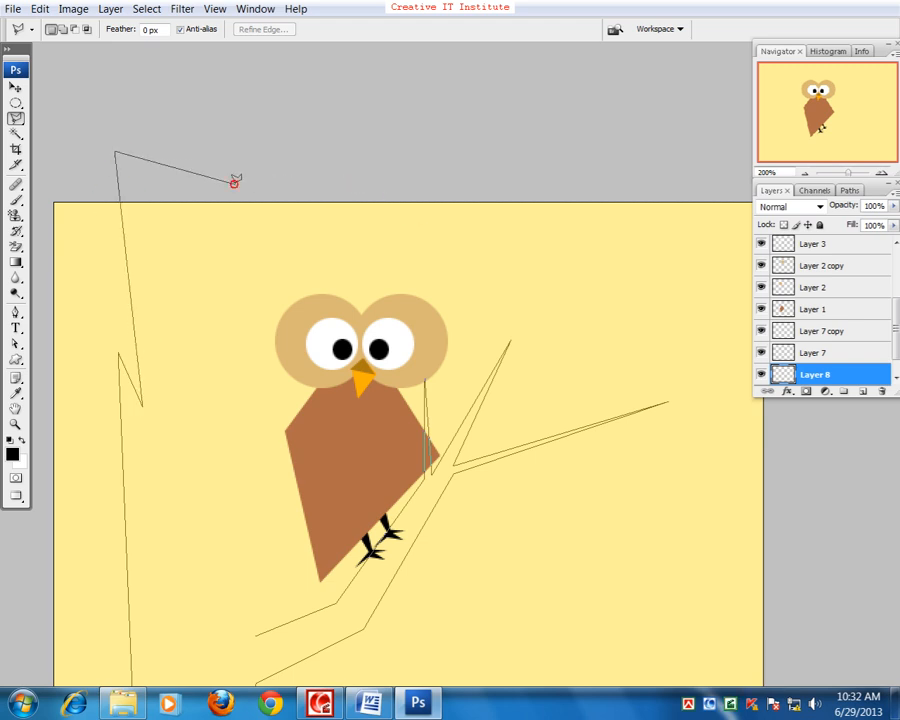
left_click(235, 181)
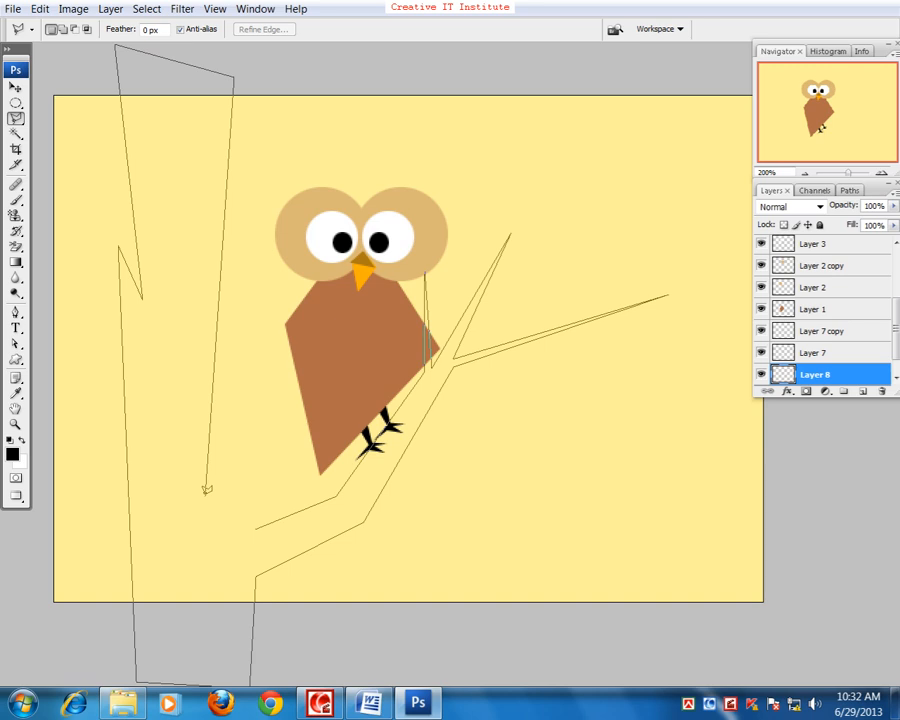
left_click(228, 510)
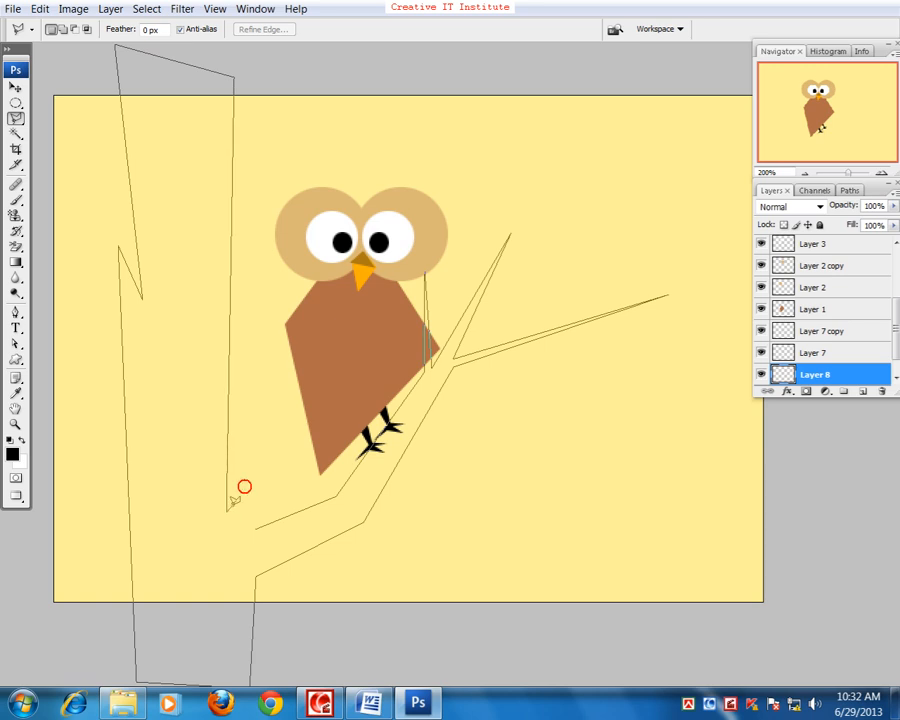
left_click(248, 412)
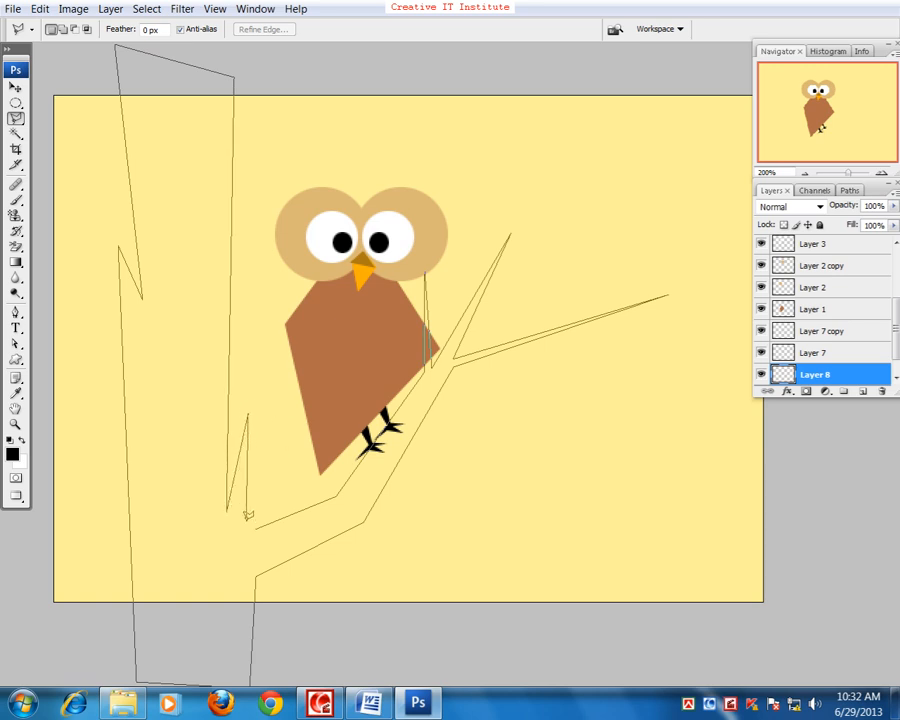
left_click(255, 522)
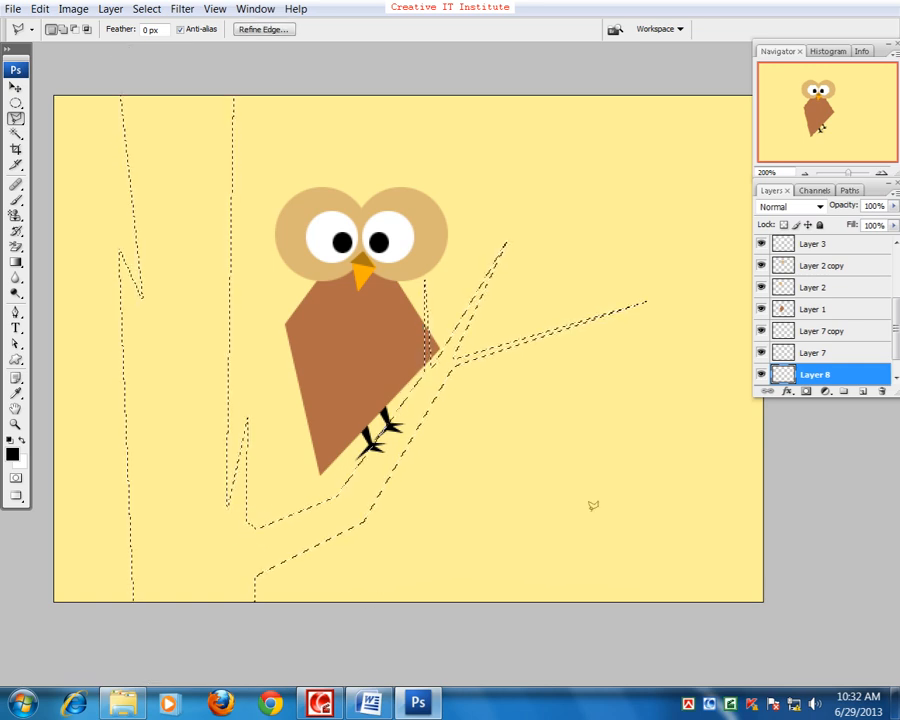
Set the foreground color to a muted greyish brown, fill the tree selection with it on Layer 8, and deselect.
left_click(12, 452)
left_click_drag(322, 314, 317, 271)
left_click(610, 177)
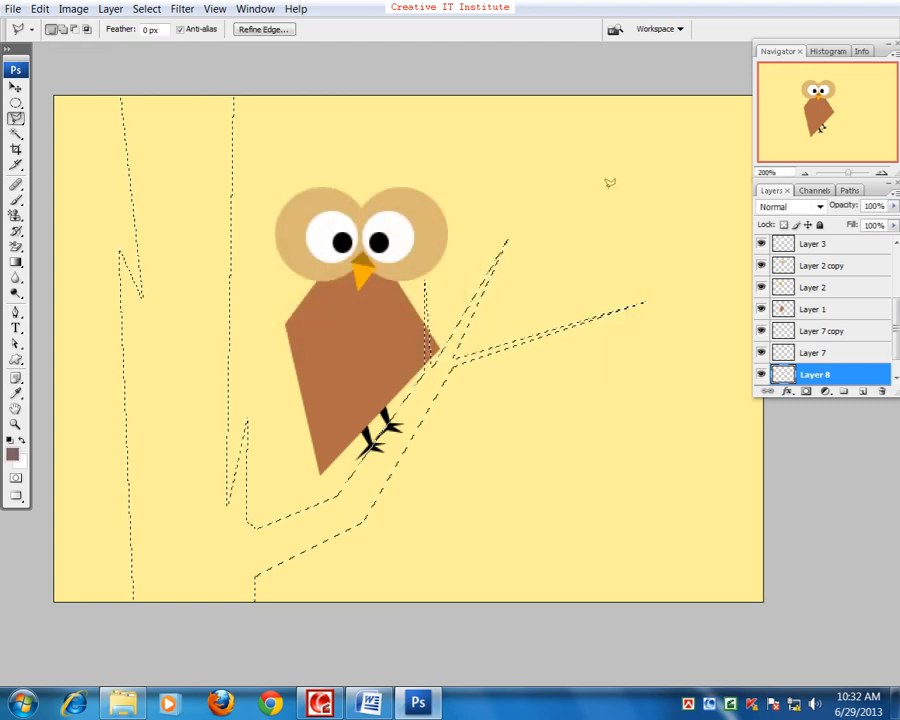
key("alt+BackSpace")
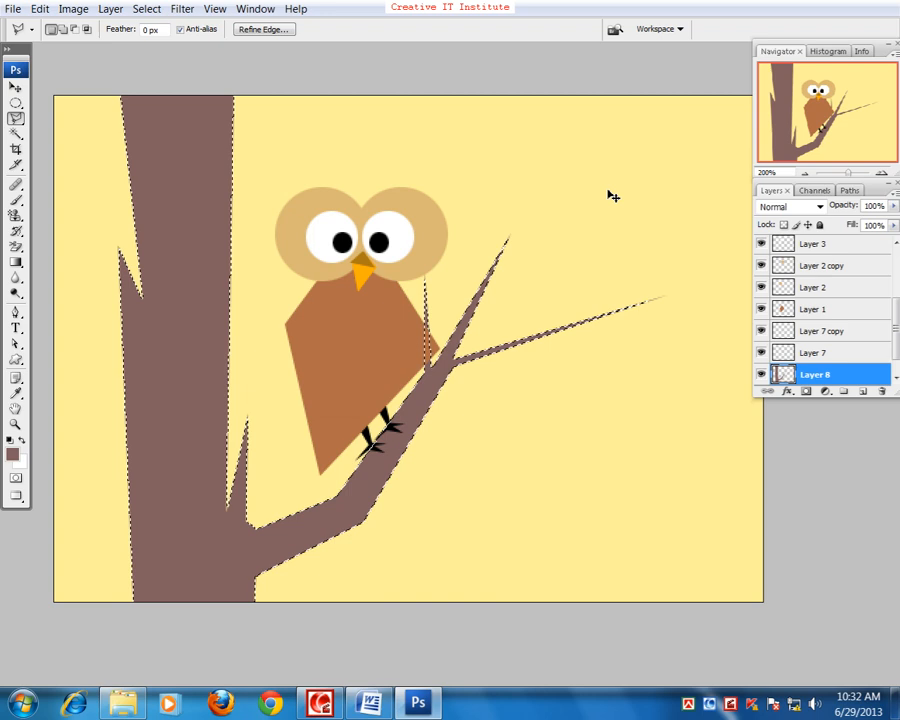
key("ctrl+d")
Switch to the Move tool, view the finished drawing at 100% zoom, and return to the standard windowed screen mode.
left_click_drag(364, 267, 420, 331)
left_click(15, 87)
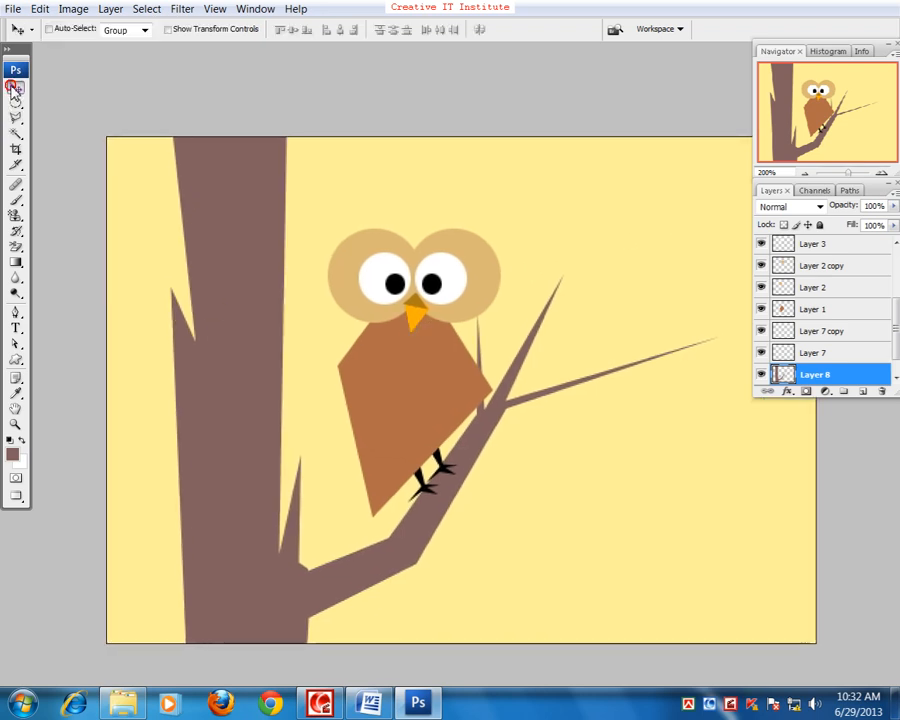
left_click_drag(500, 237, 447, 218)
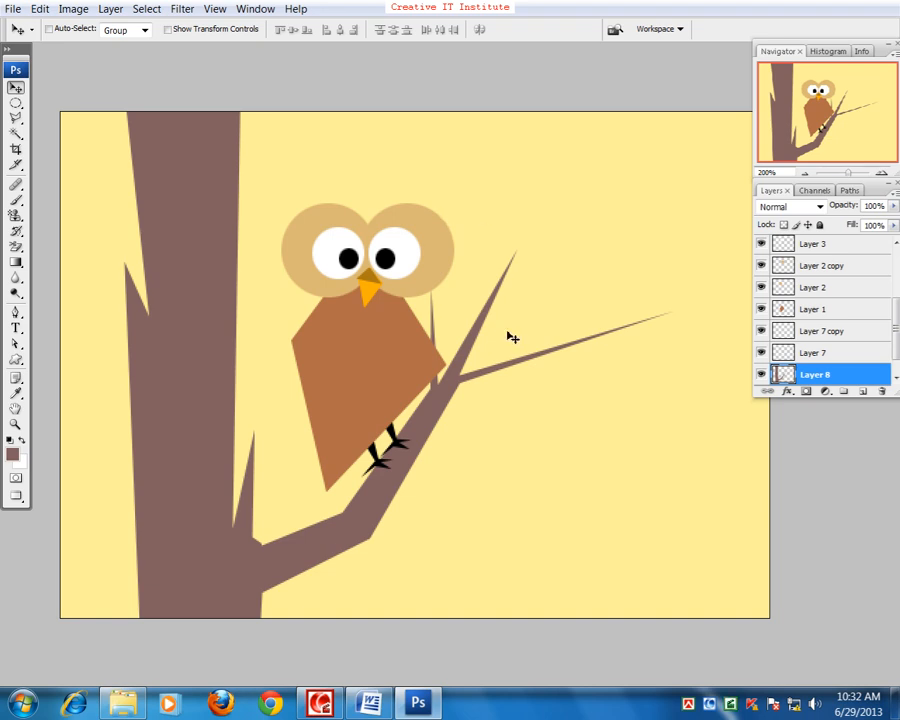
key("ctrl+minus")
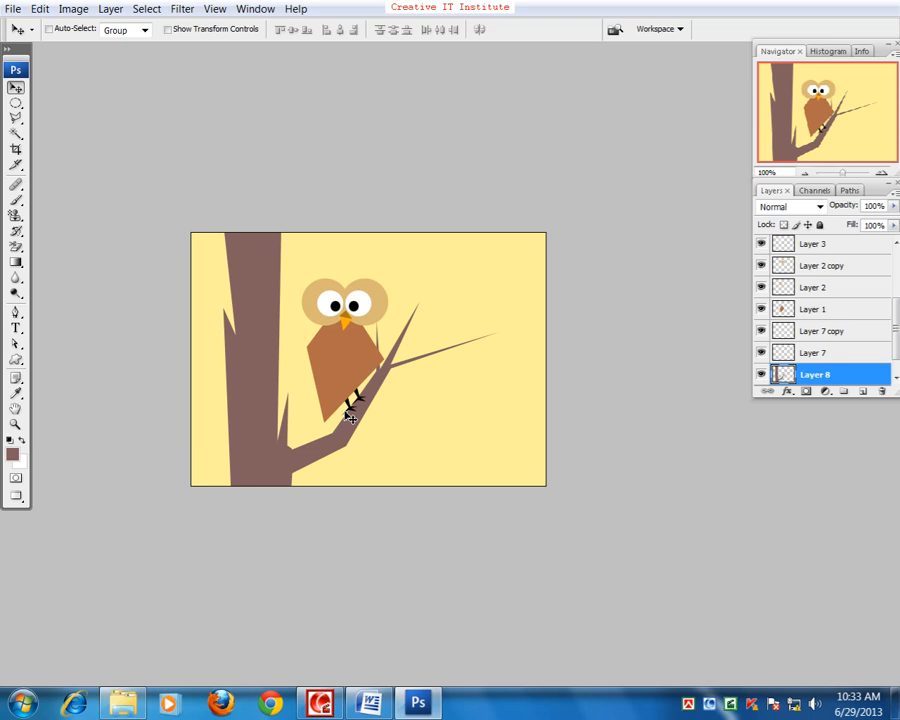
left_click_drag(512, 398, 497, 468)
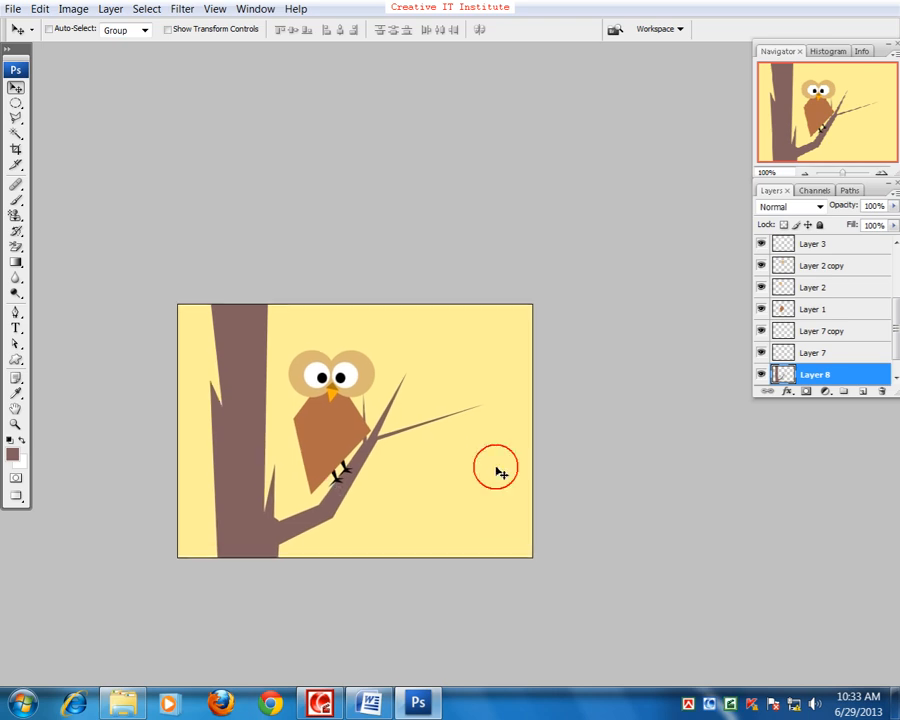
key("f")
key("f")
left_click(320, 703)
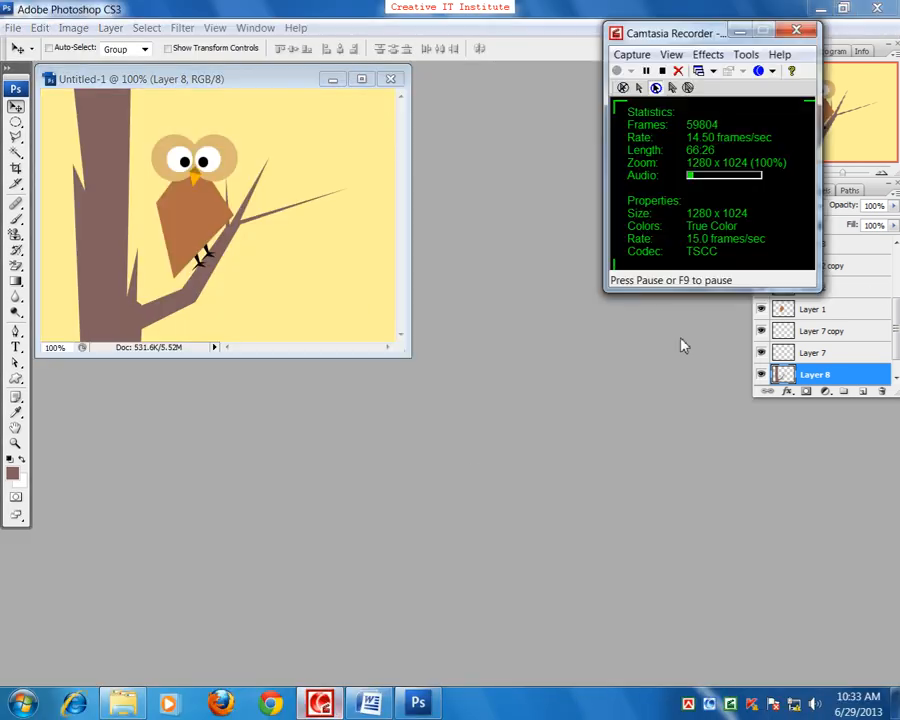